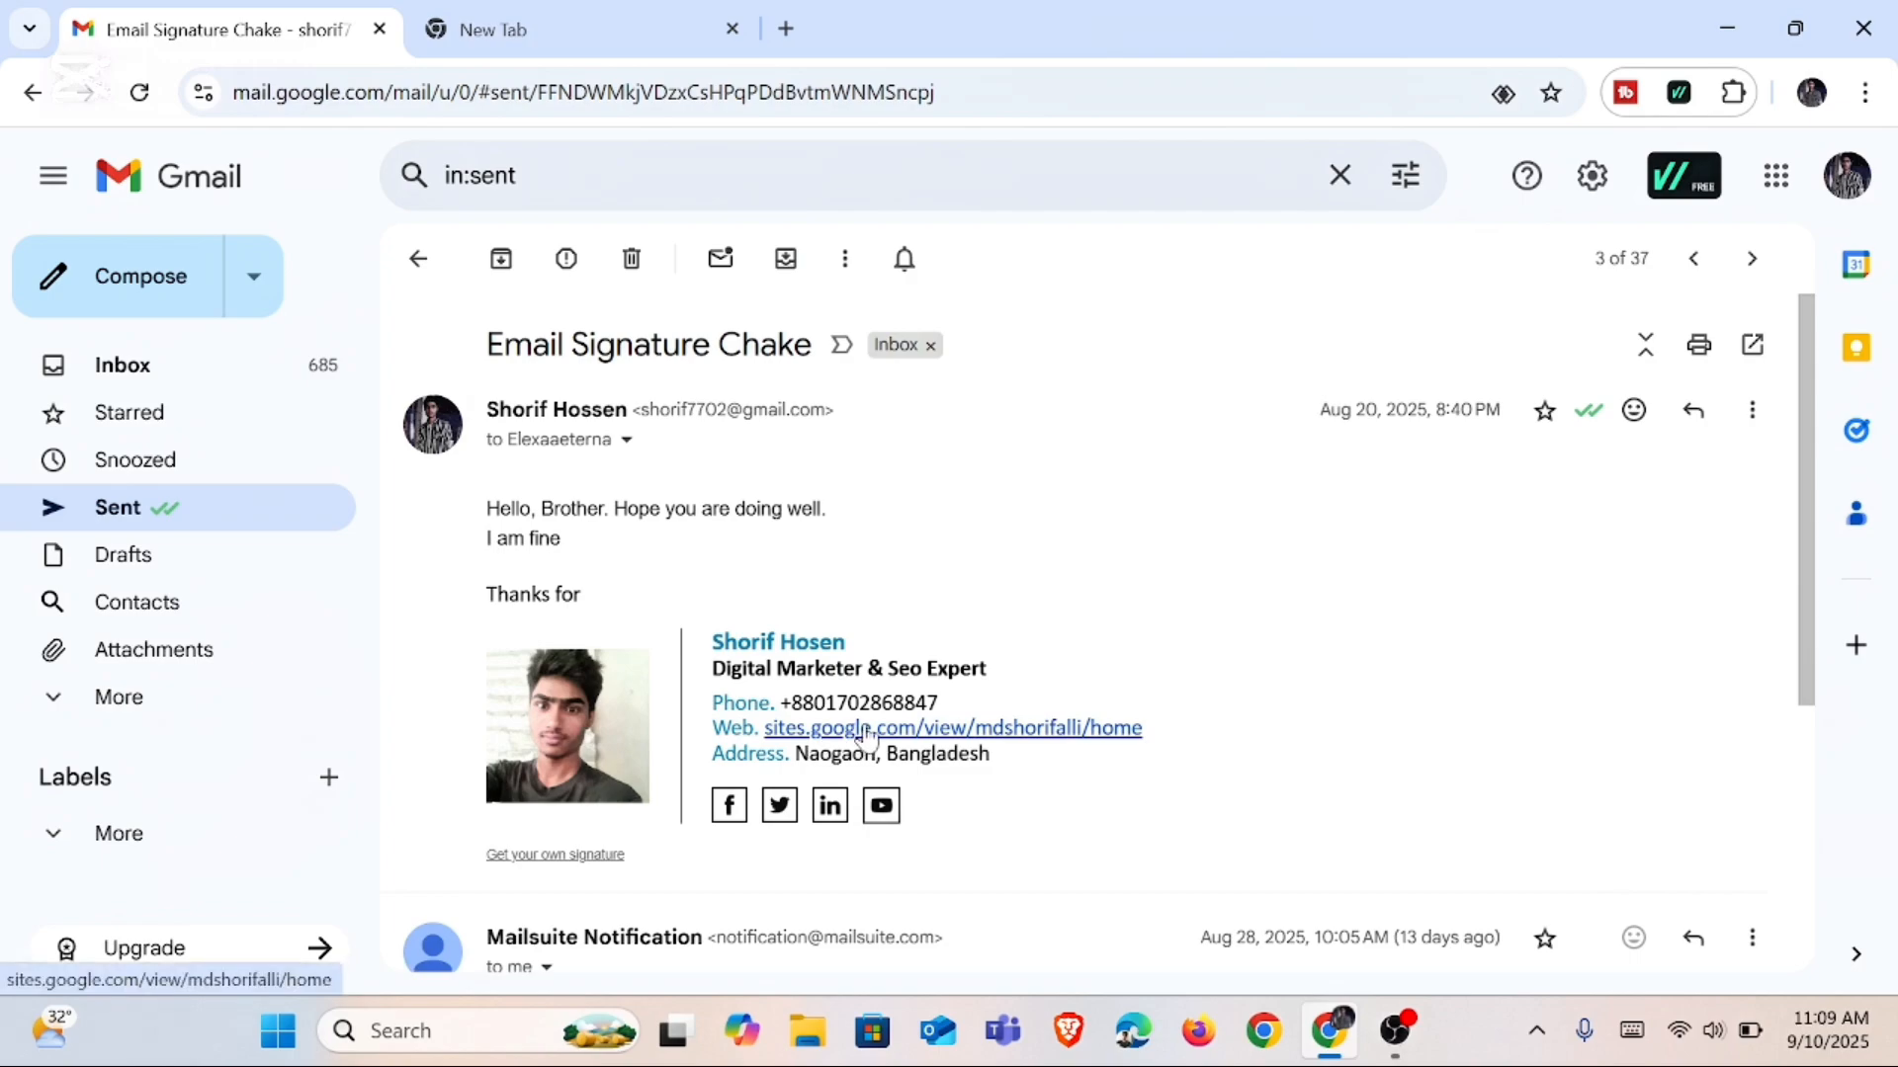
Step: Search the web for "gimio", open Gimmio's free email signature generator and start a new signature
left_click(673, 20)
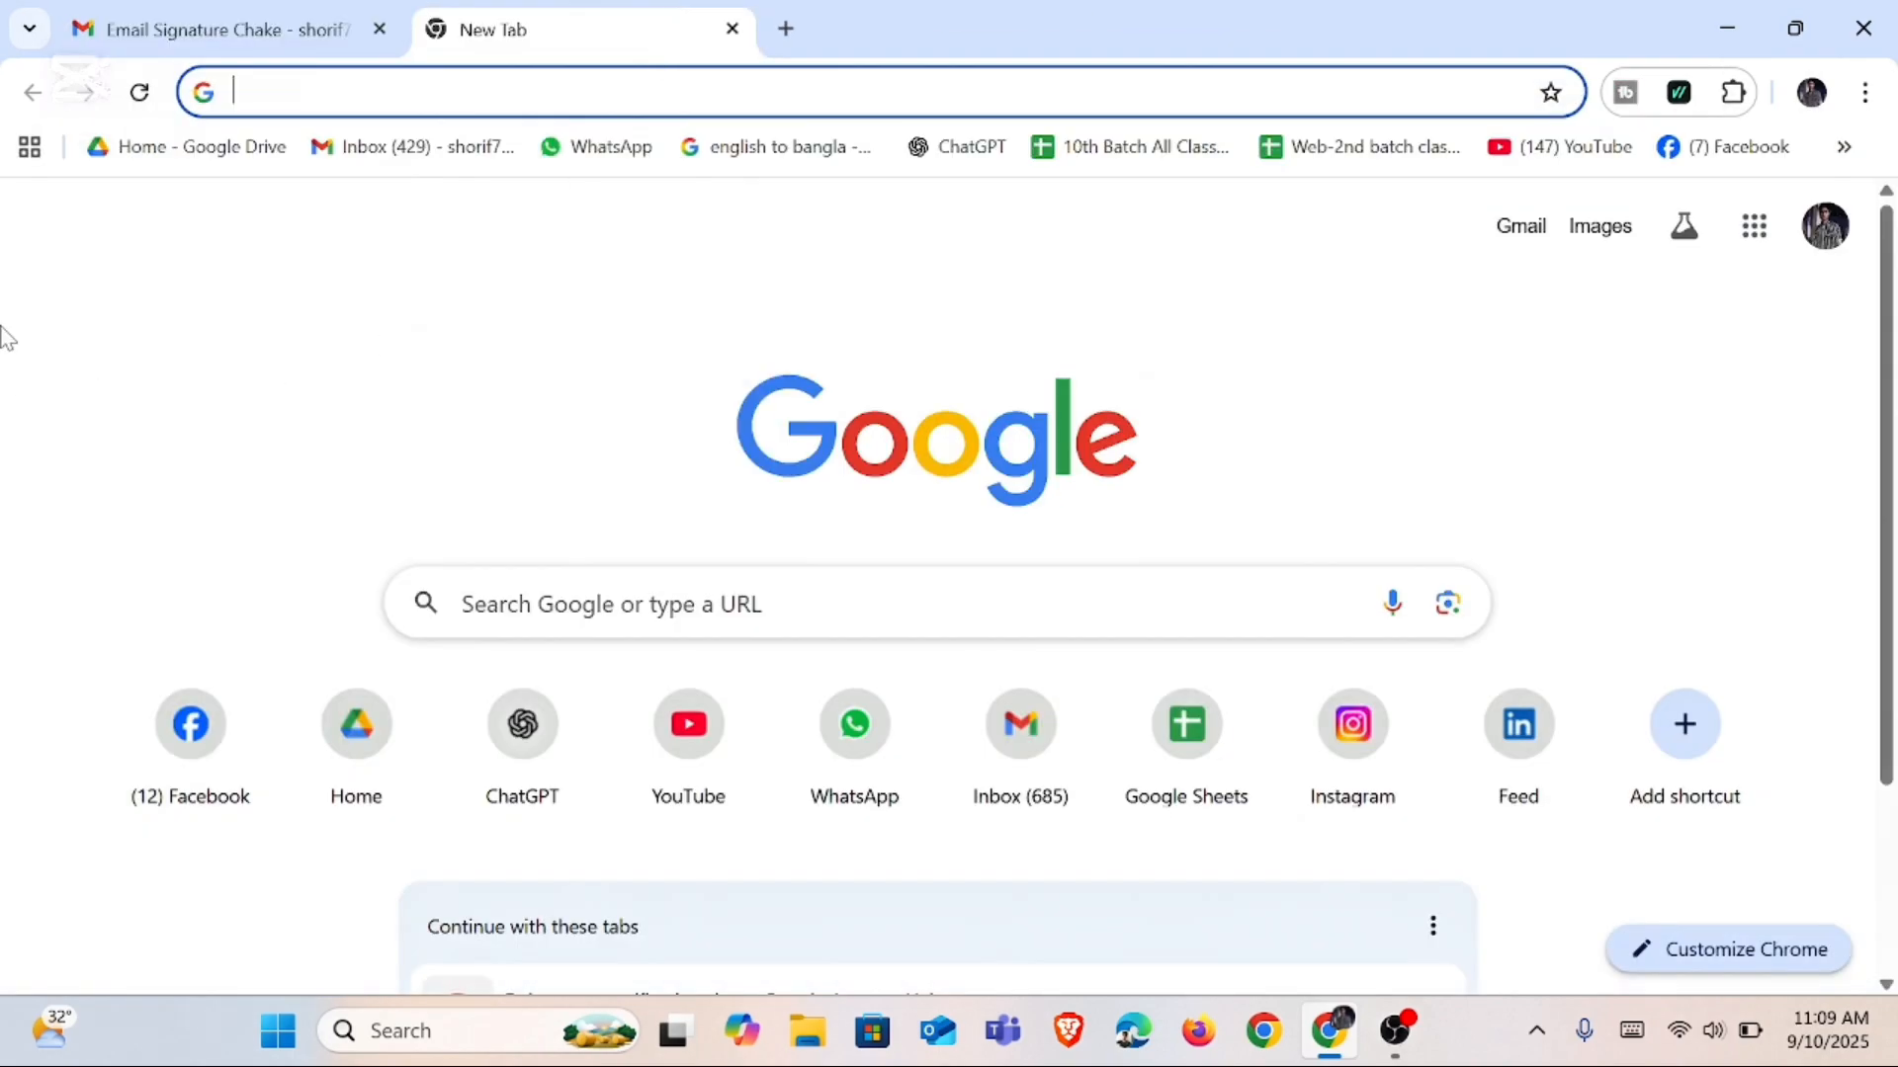
type("gimio")
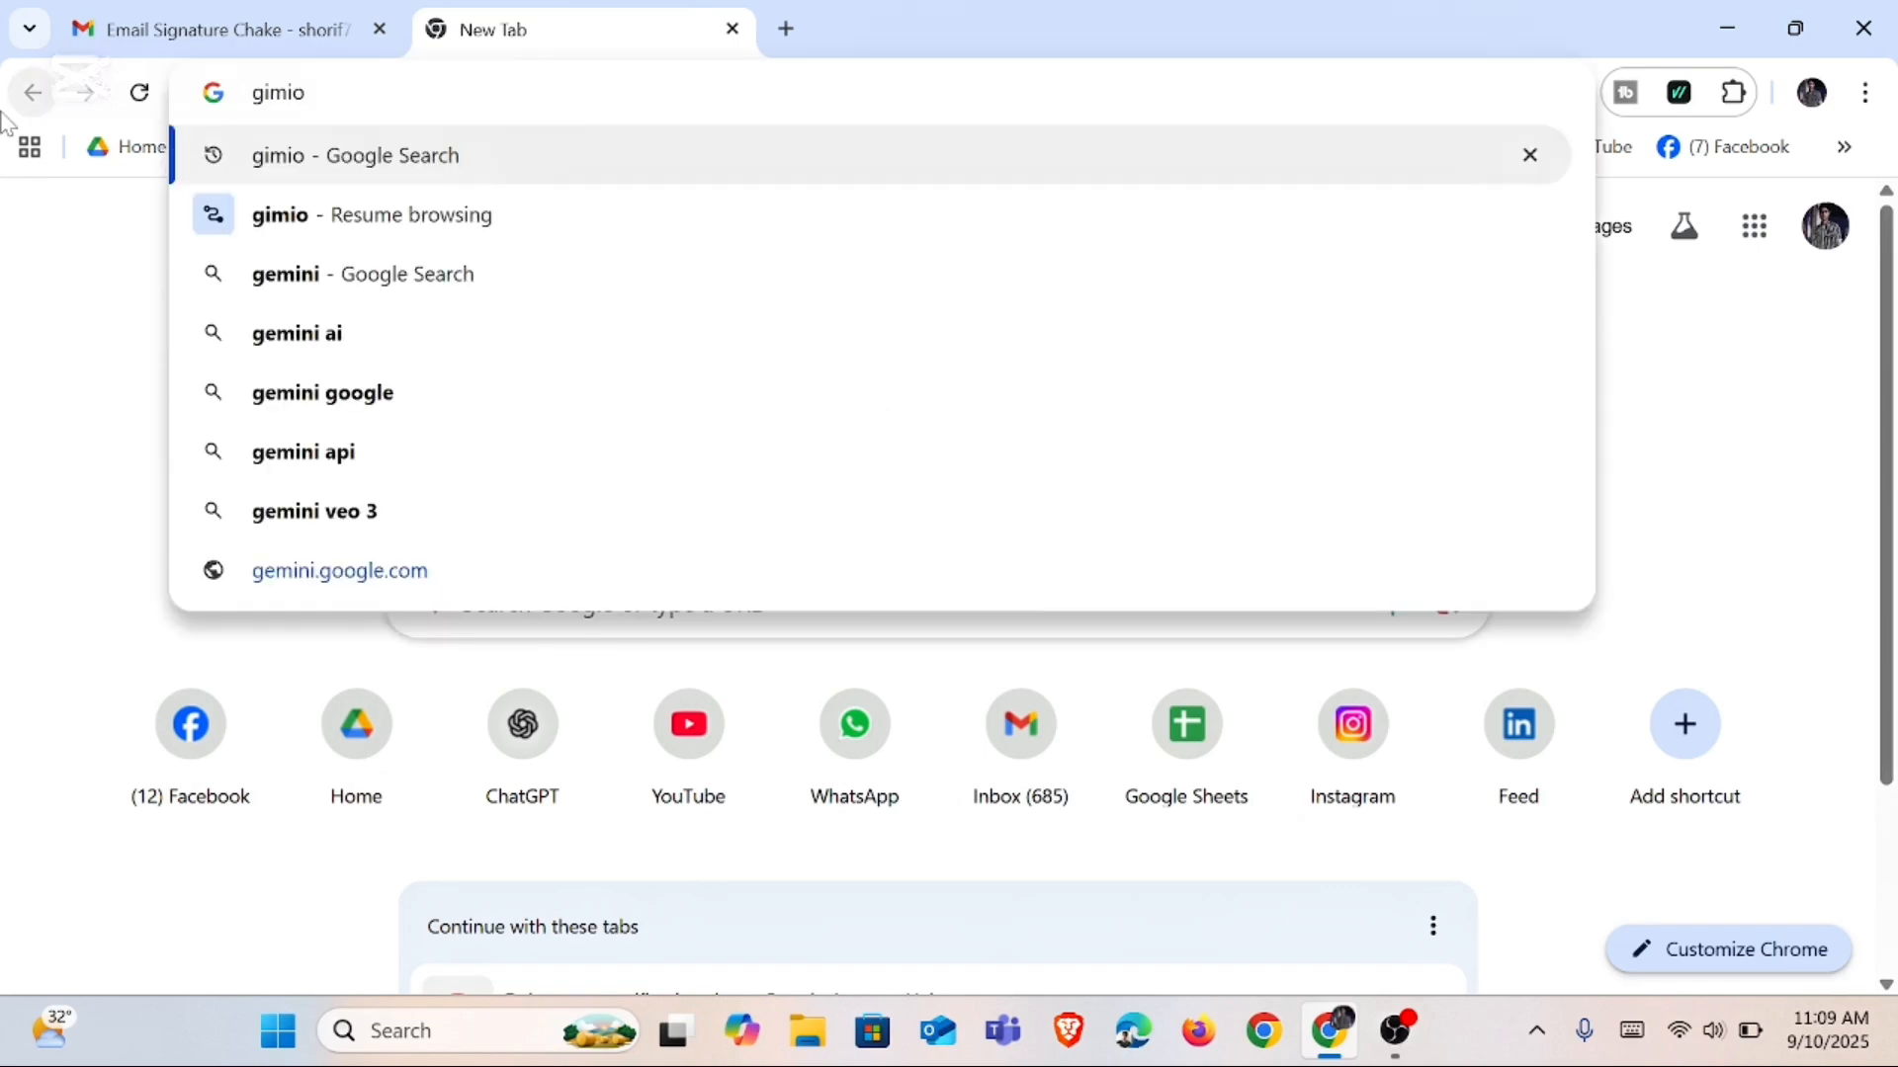
key("Return")
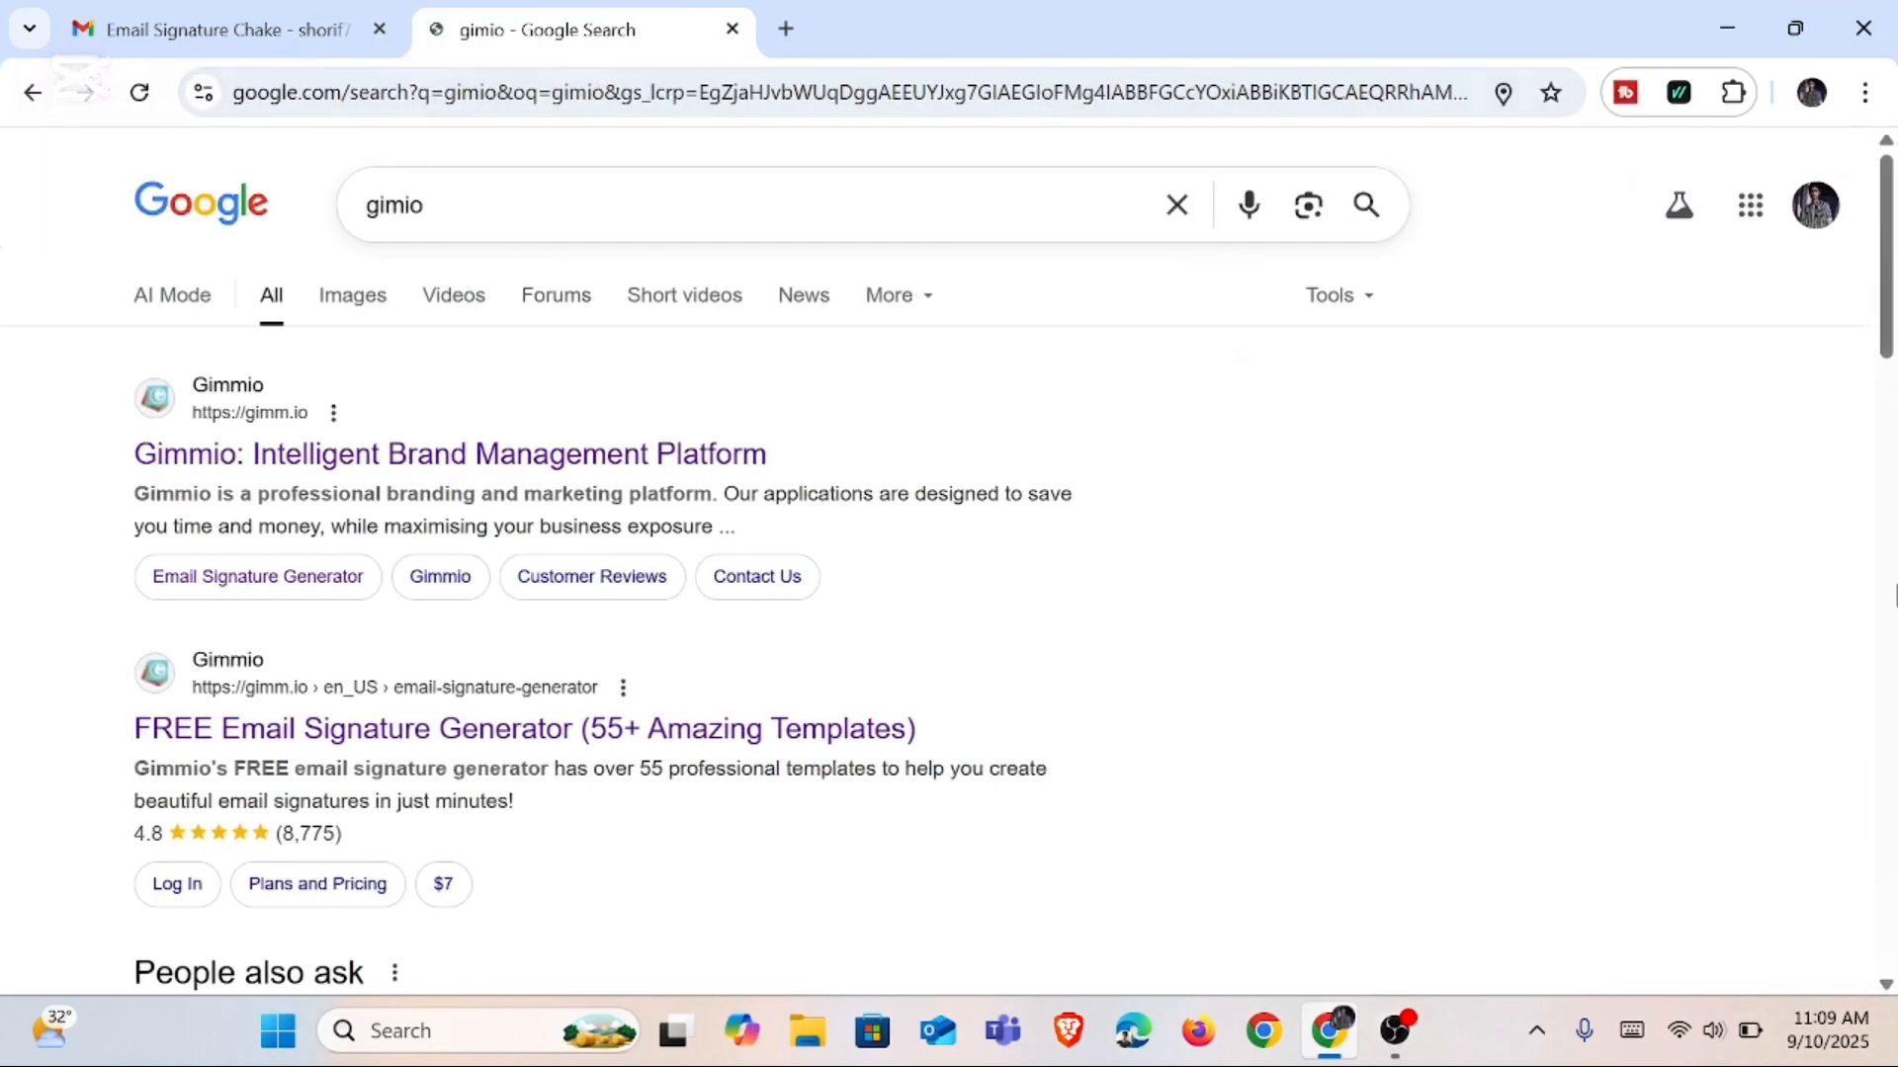
left_click(381, 736)
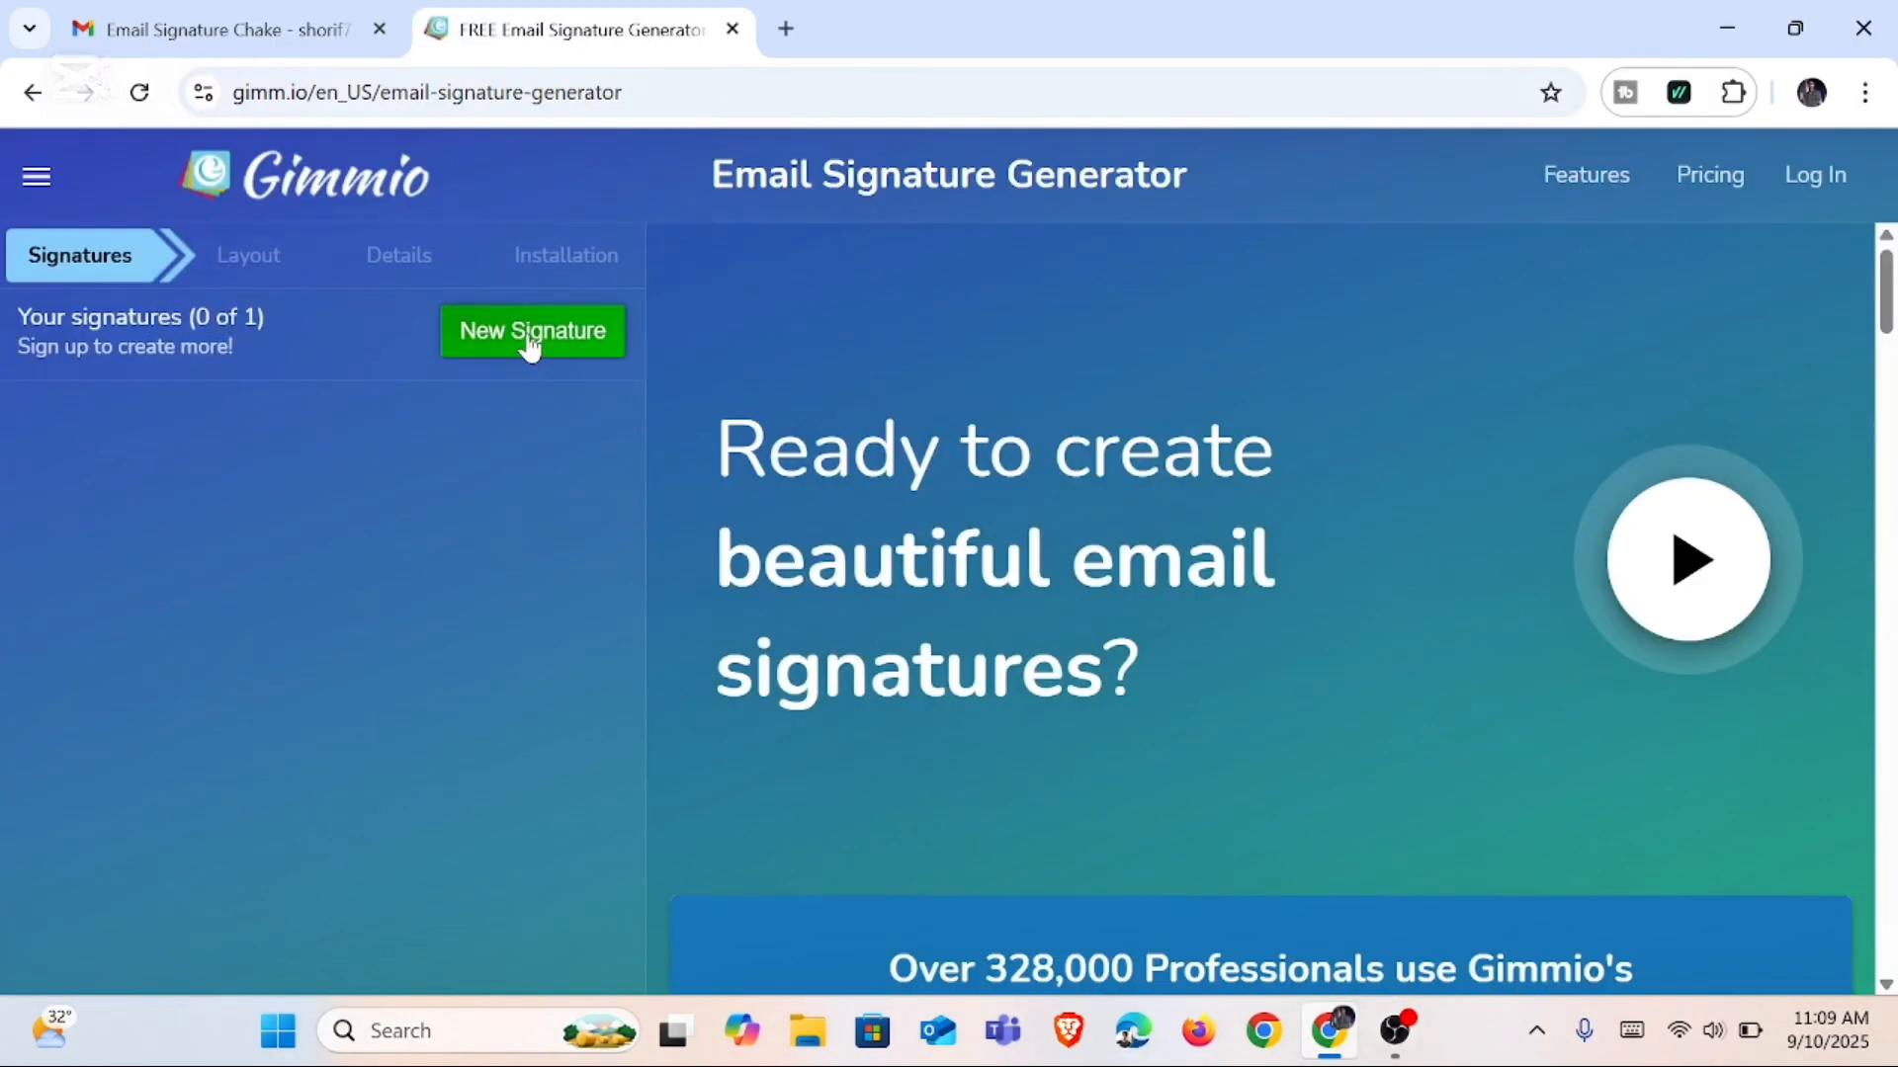
left_click(530, 336)
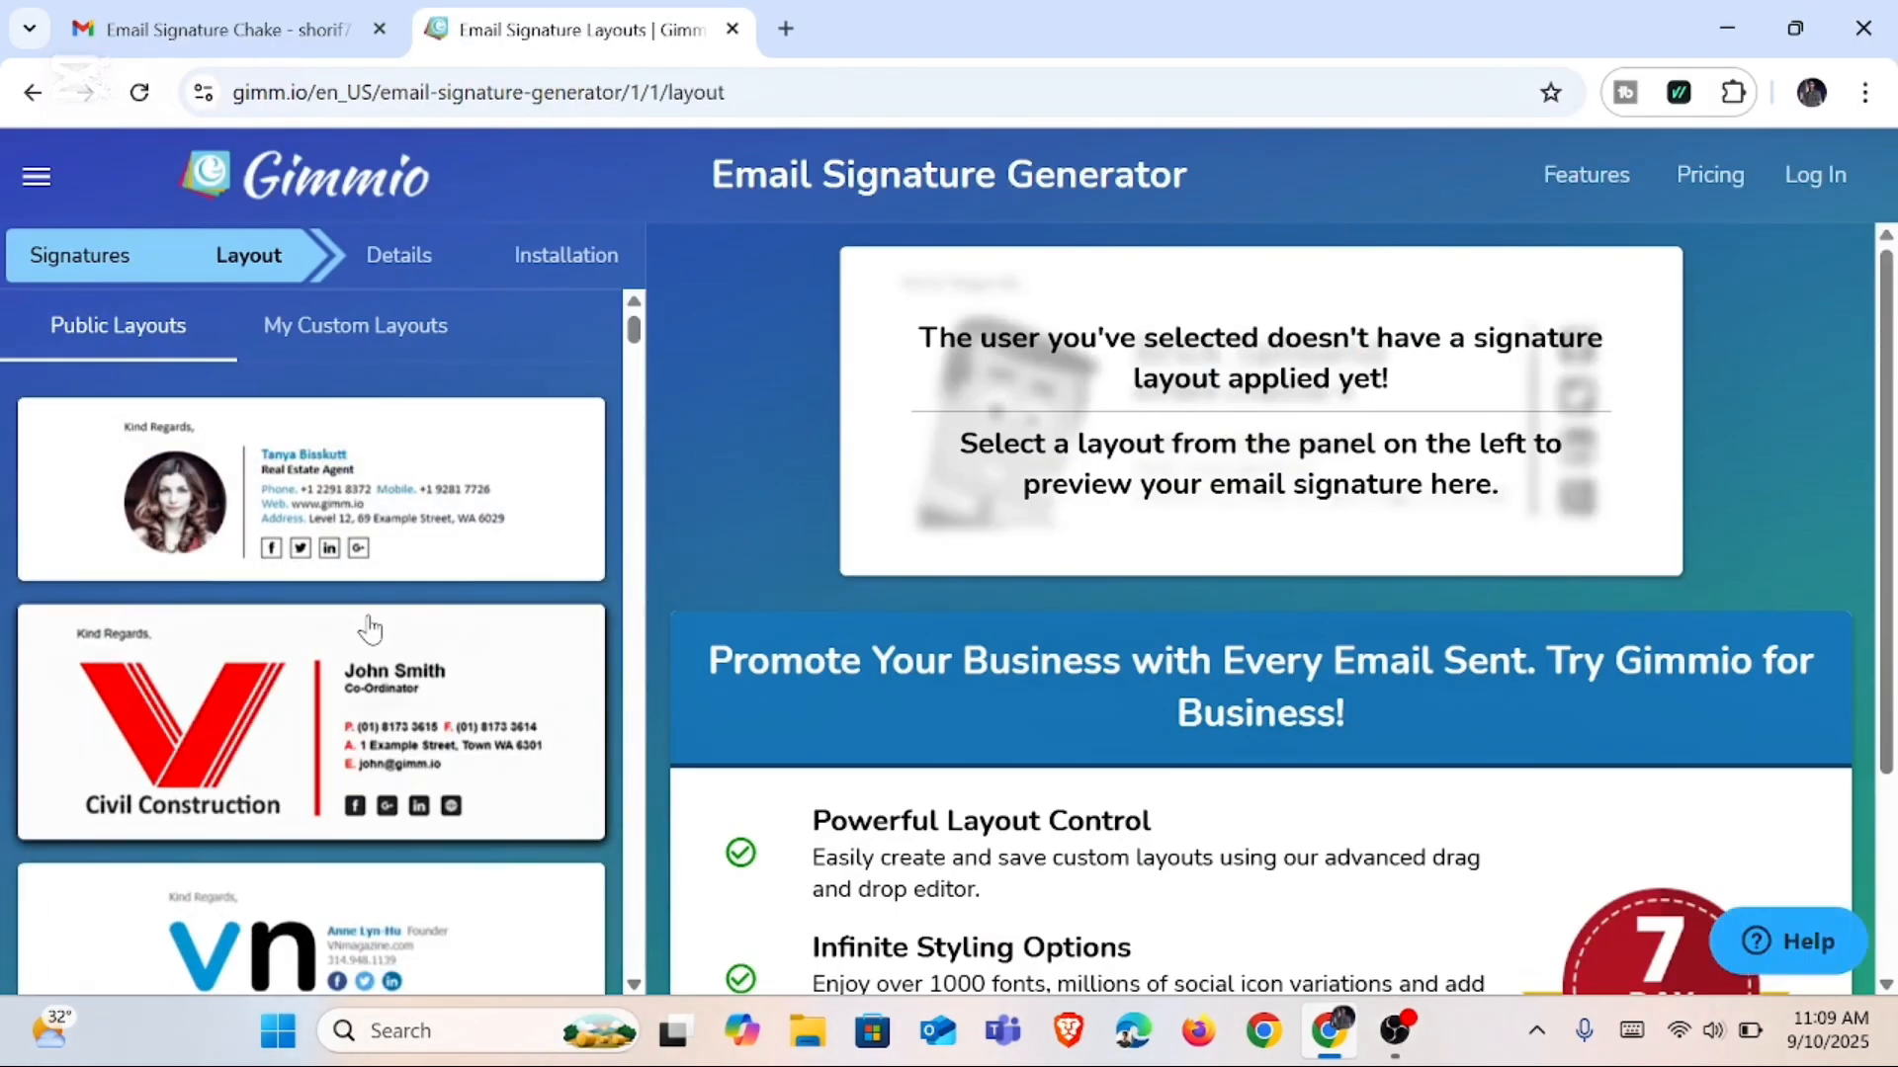
Step: Browse the public layouts and apply the Real Estate Agent layout with the round portrait and blue name
scroll(368, 627, "down", 15)
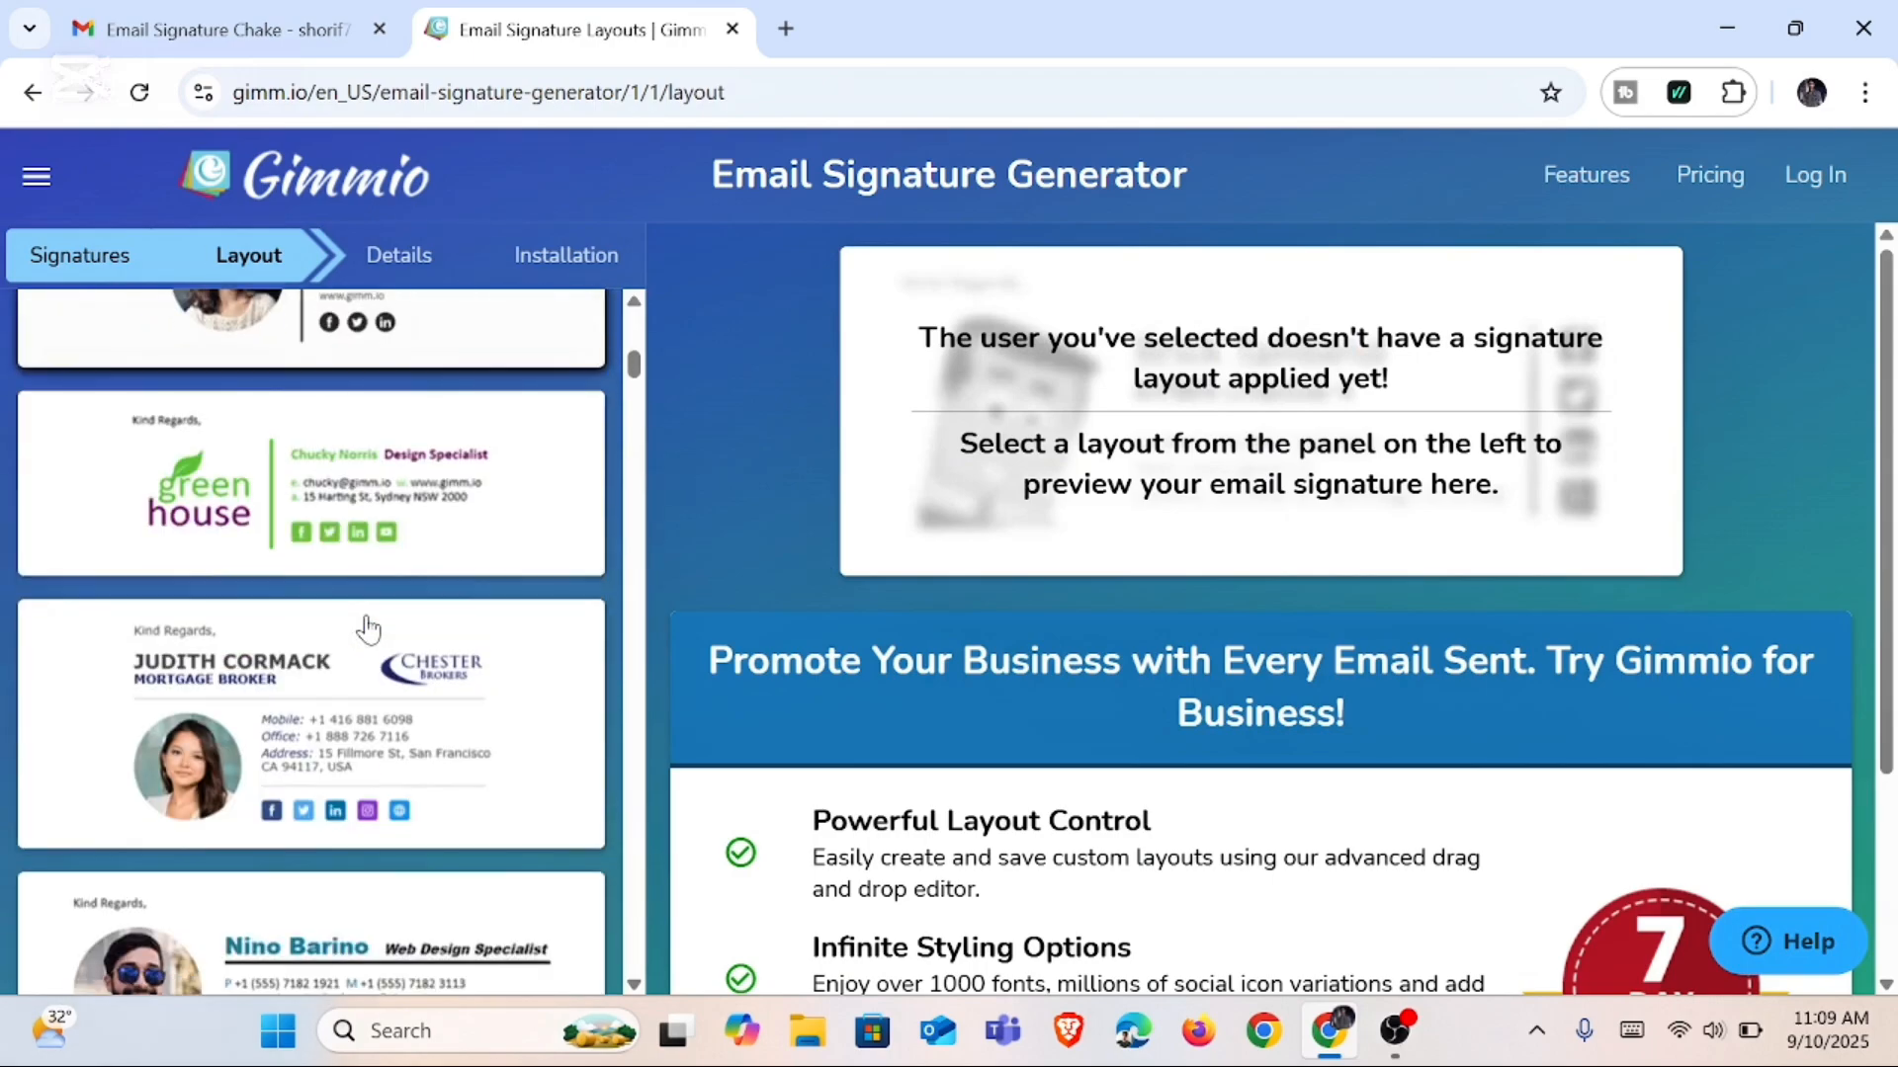
scroll(369, 628, "down", 10)
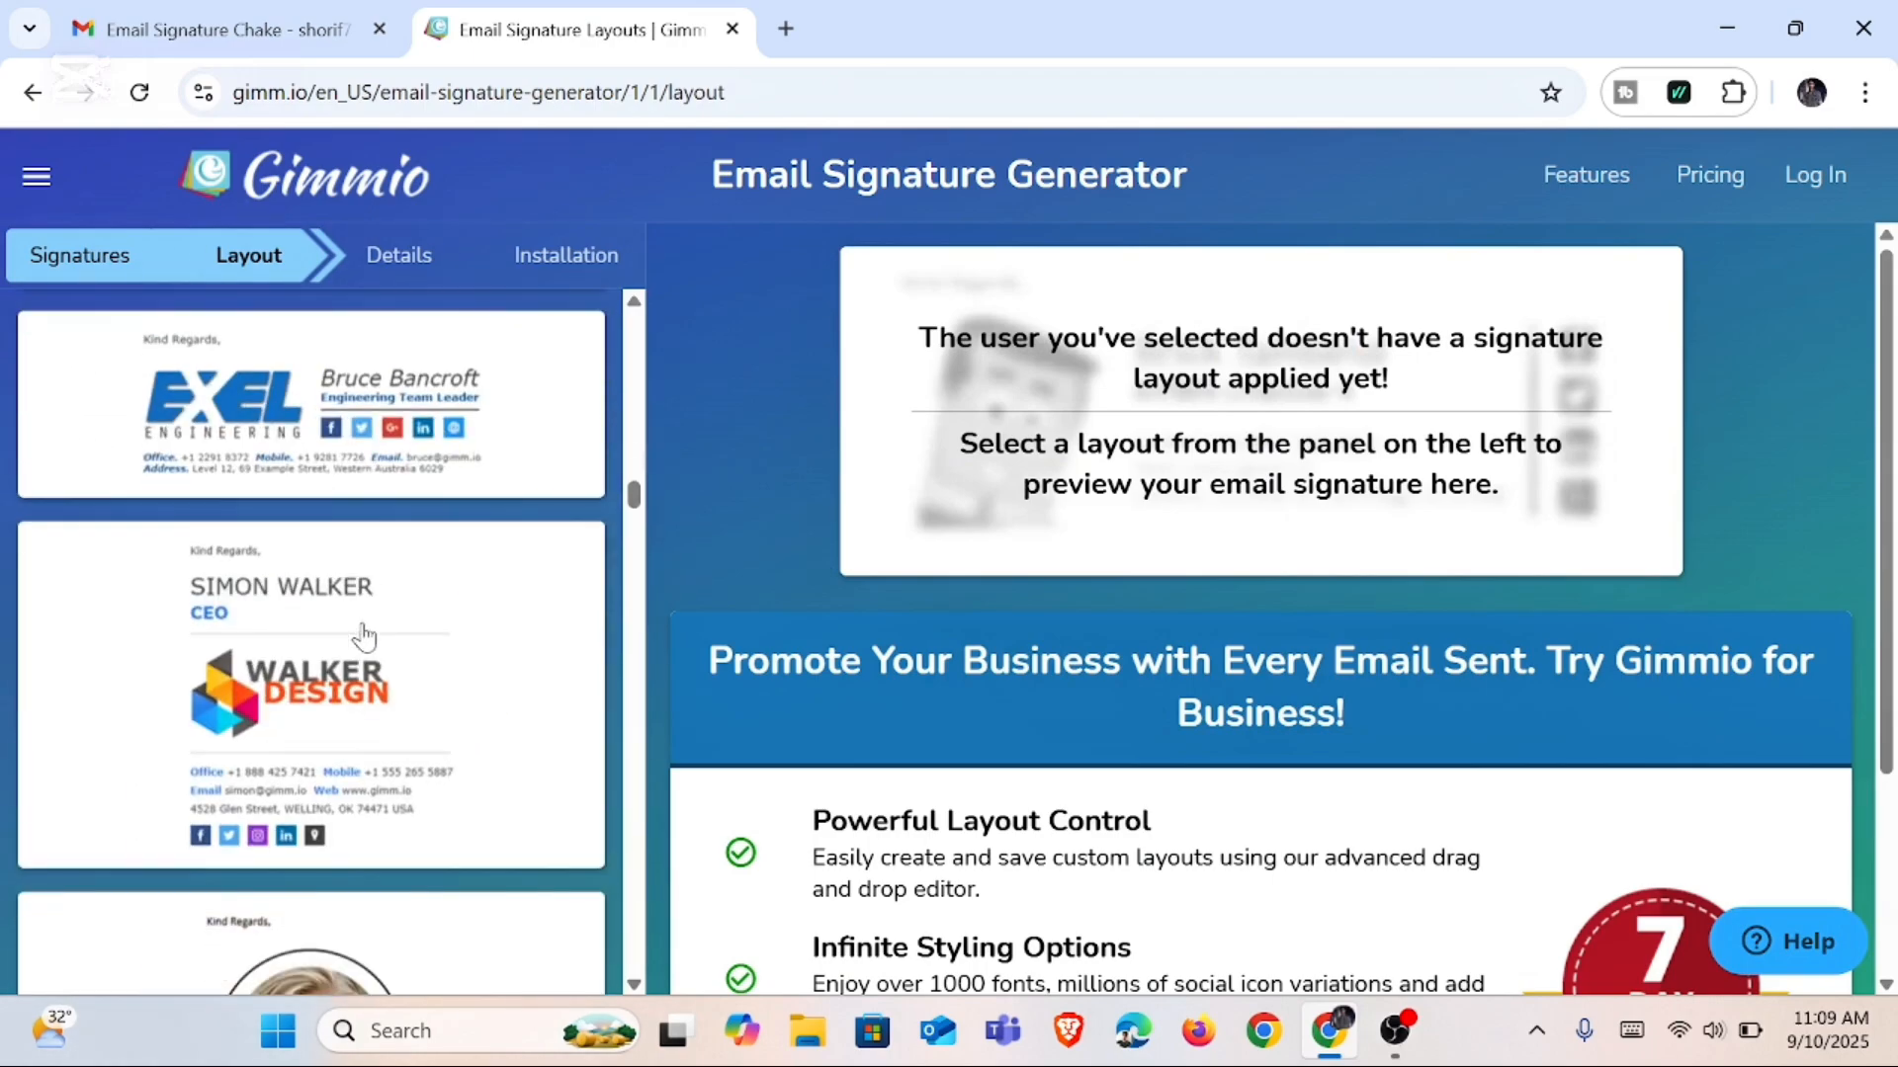
scroll(365, 633, "up", 5)
scroll(365, 633, "up", 10)
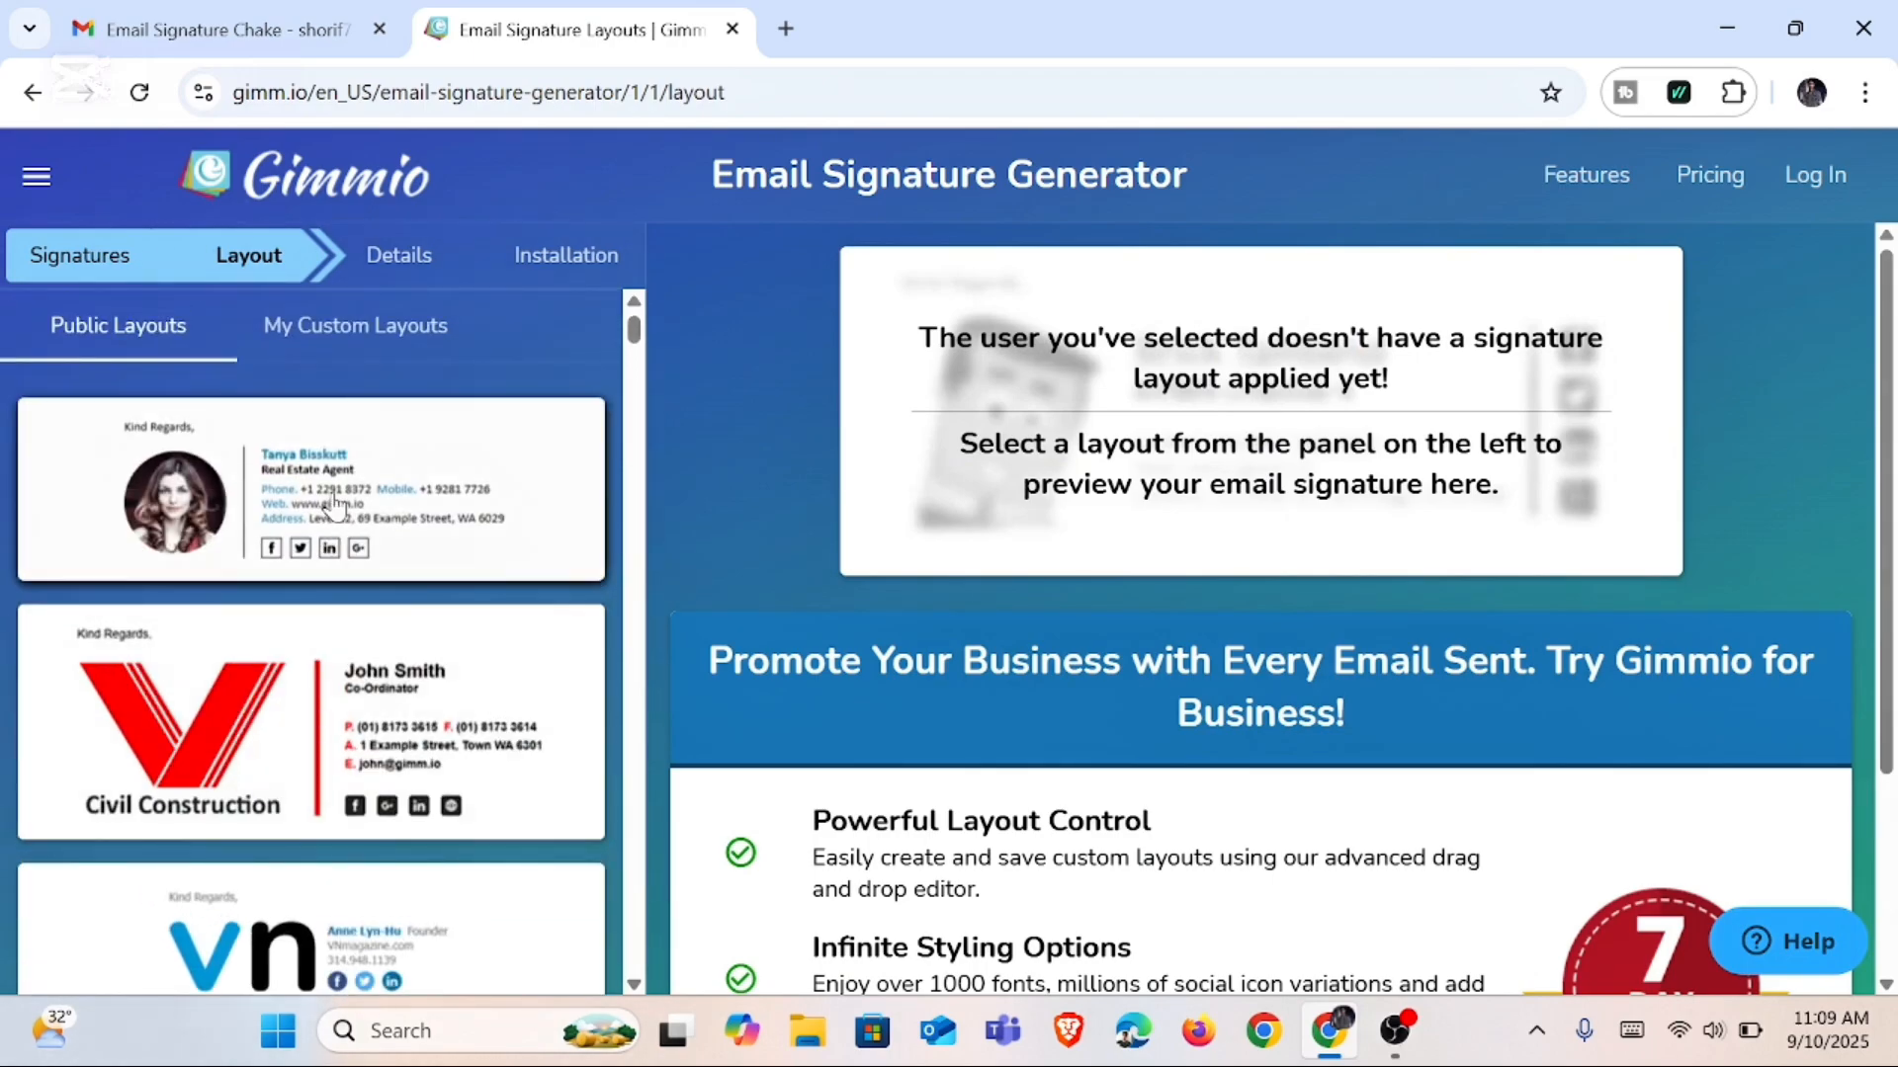
left_click(336, 506)
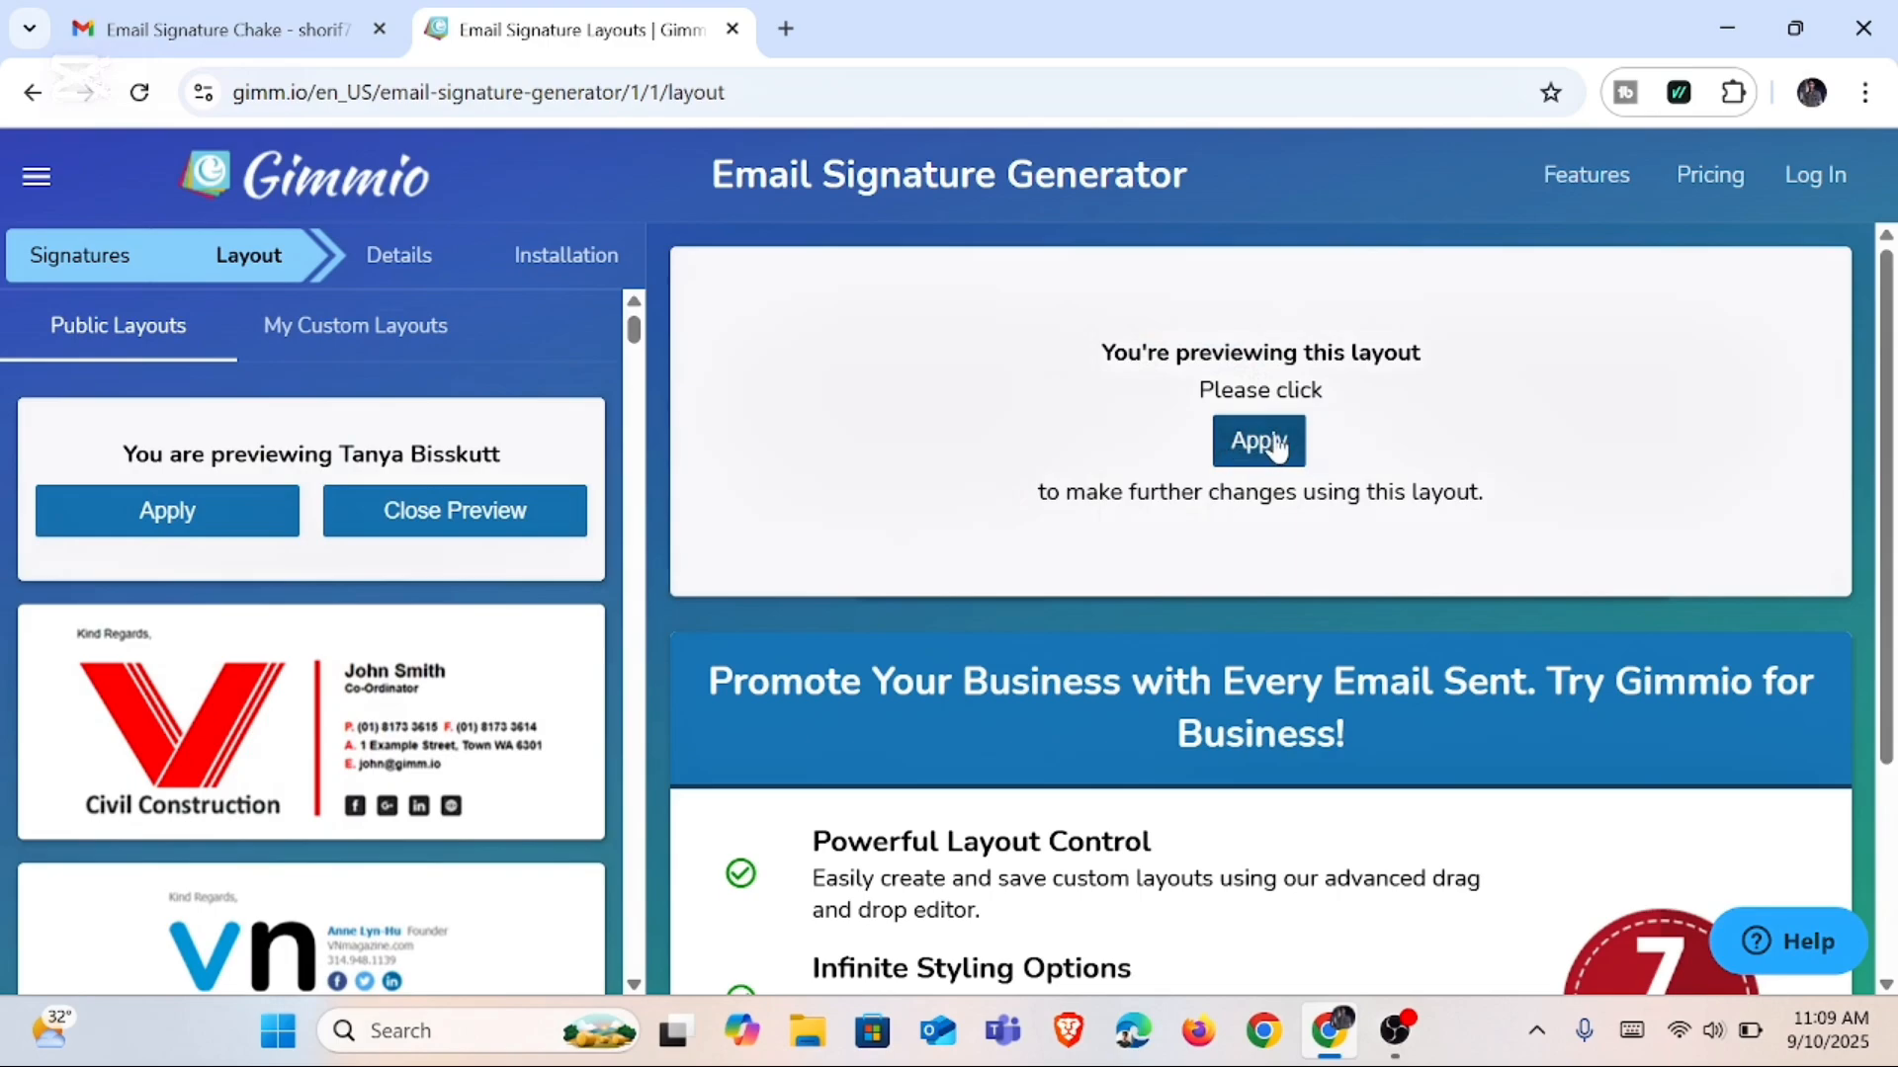
left_click(1270, 441)
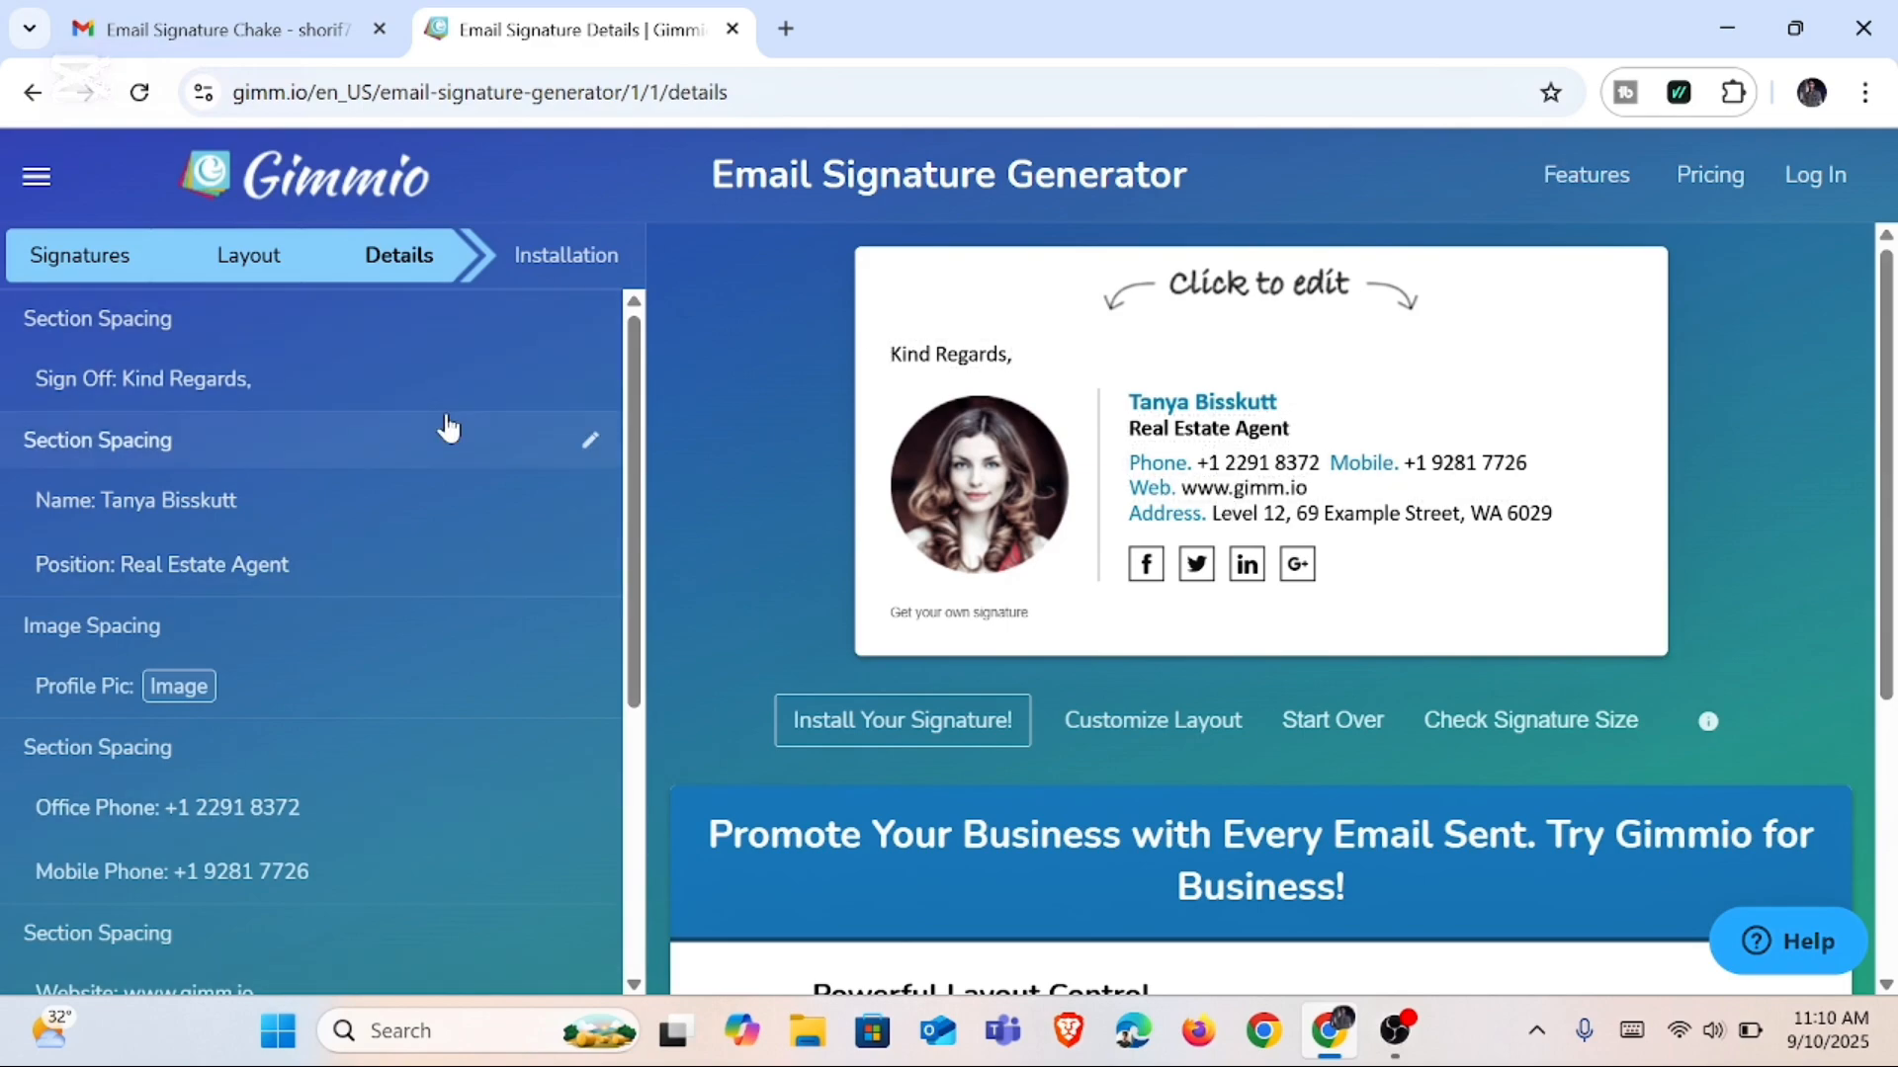
Step: Replace the sample name in the signature with the signature owner's full name
scroll(425, 553, "down", 5)
scroll(425, 603, "up", 5)
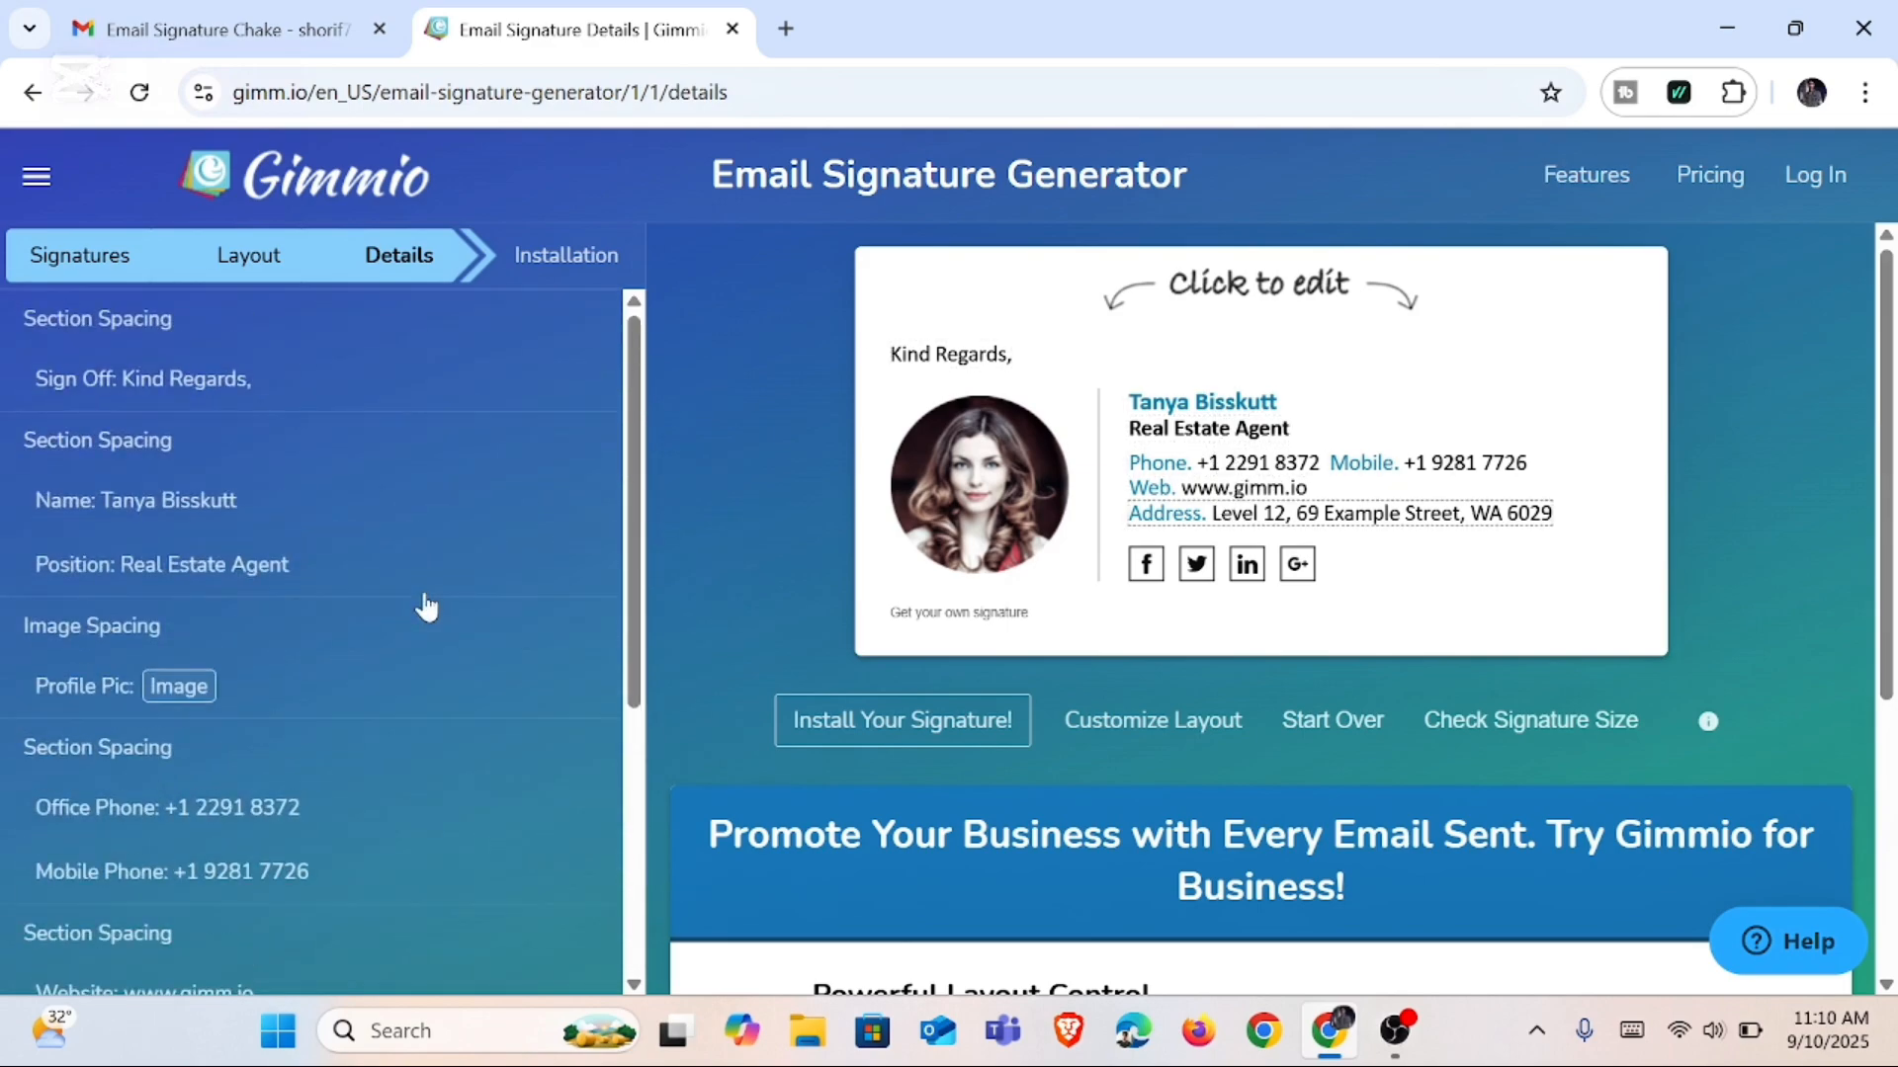
left_click(1218, 410)
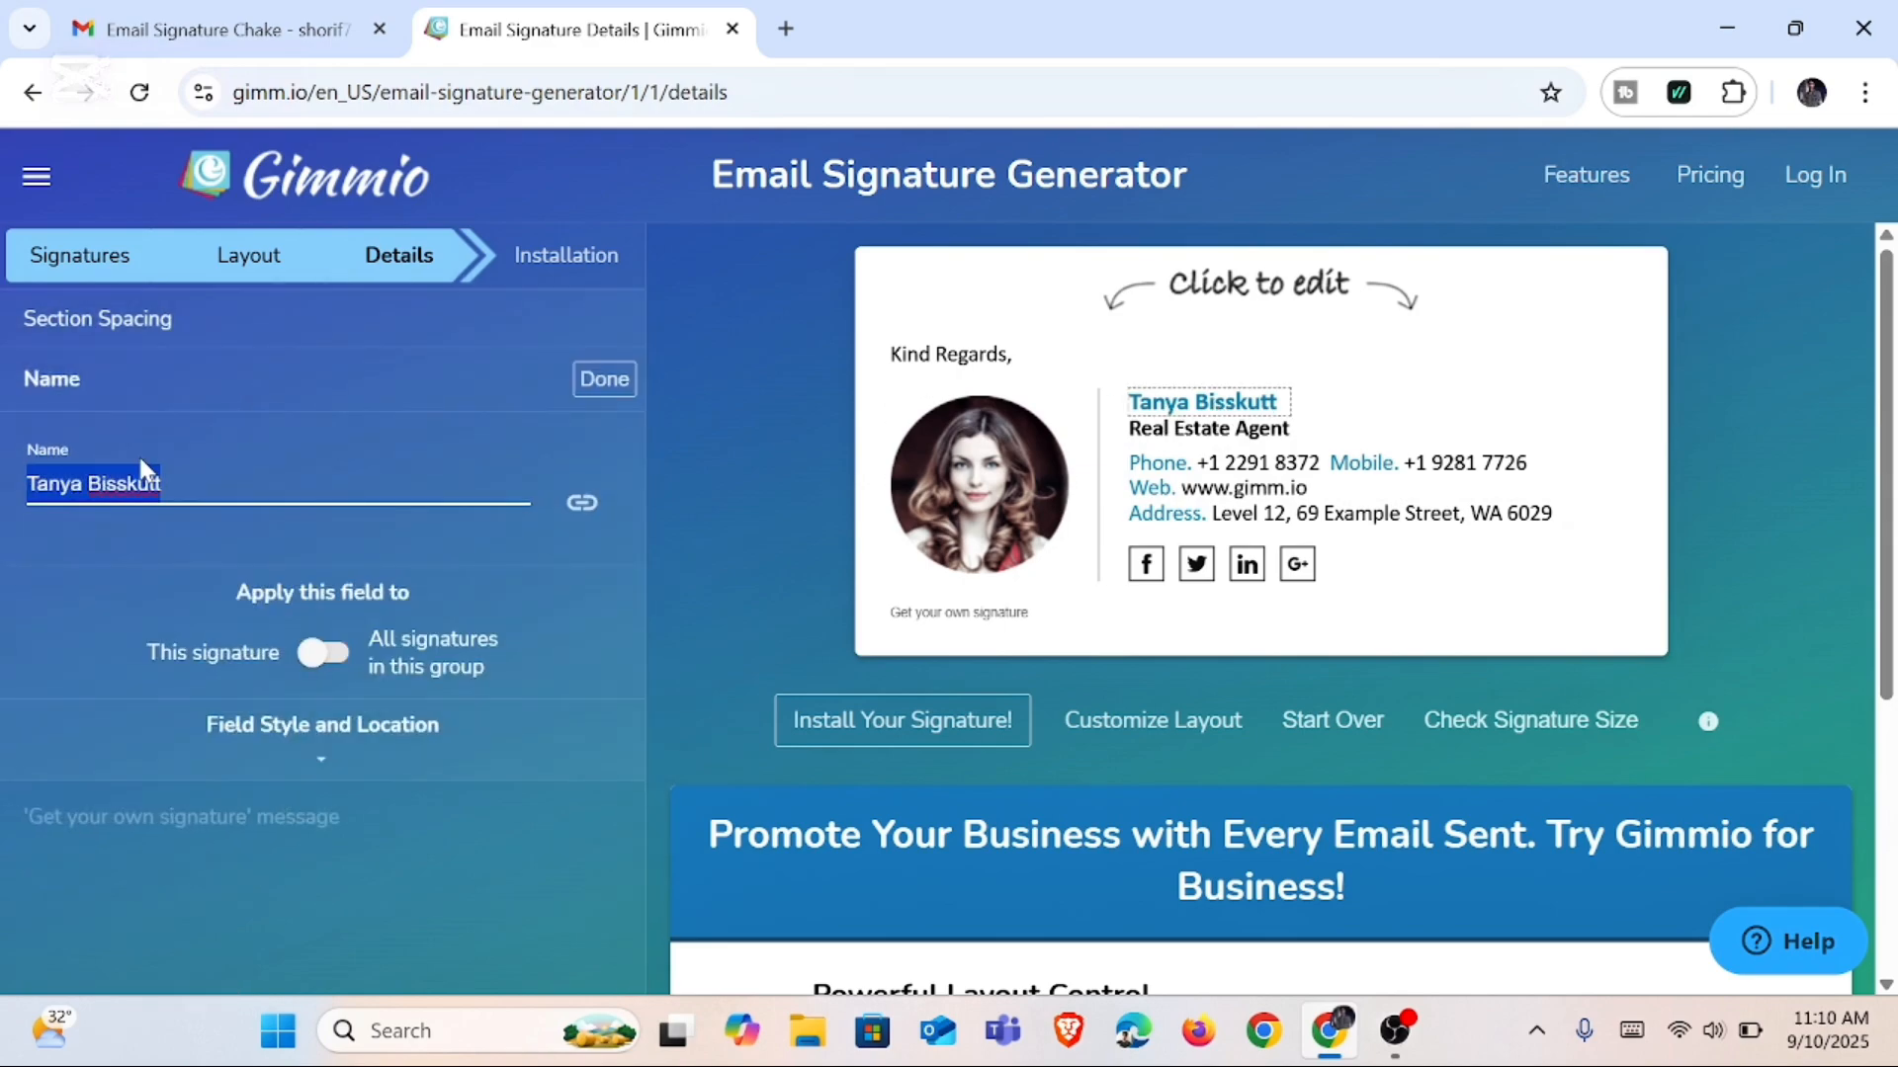
type("Shori")
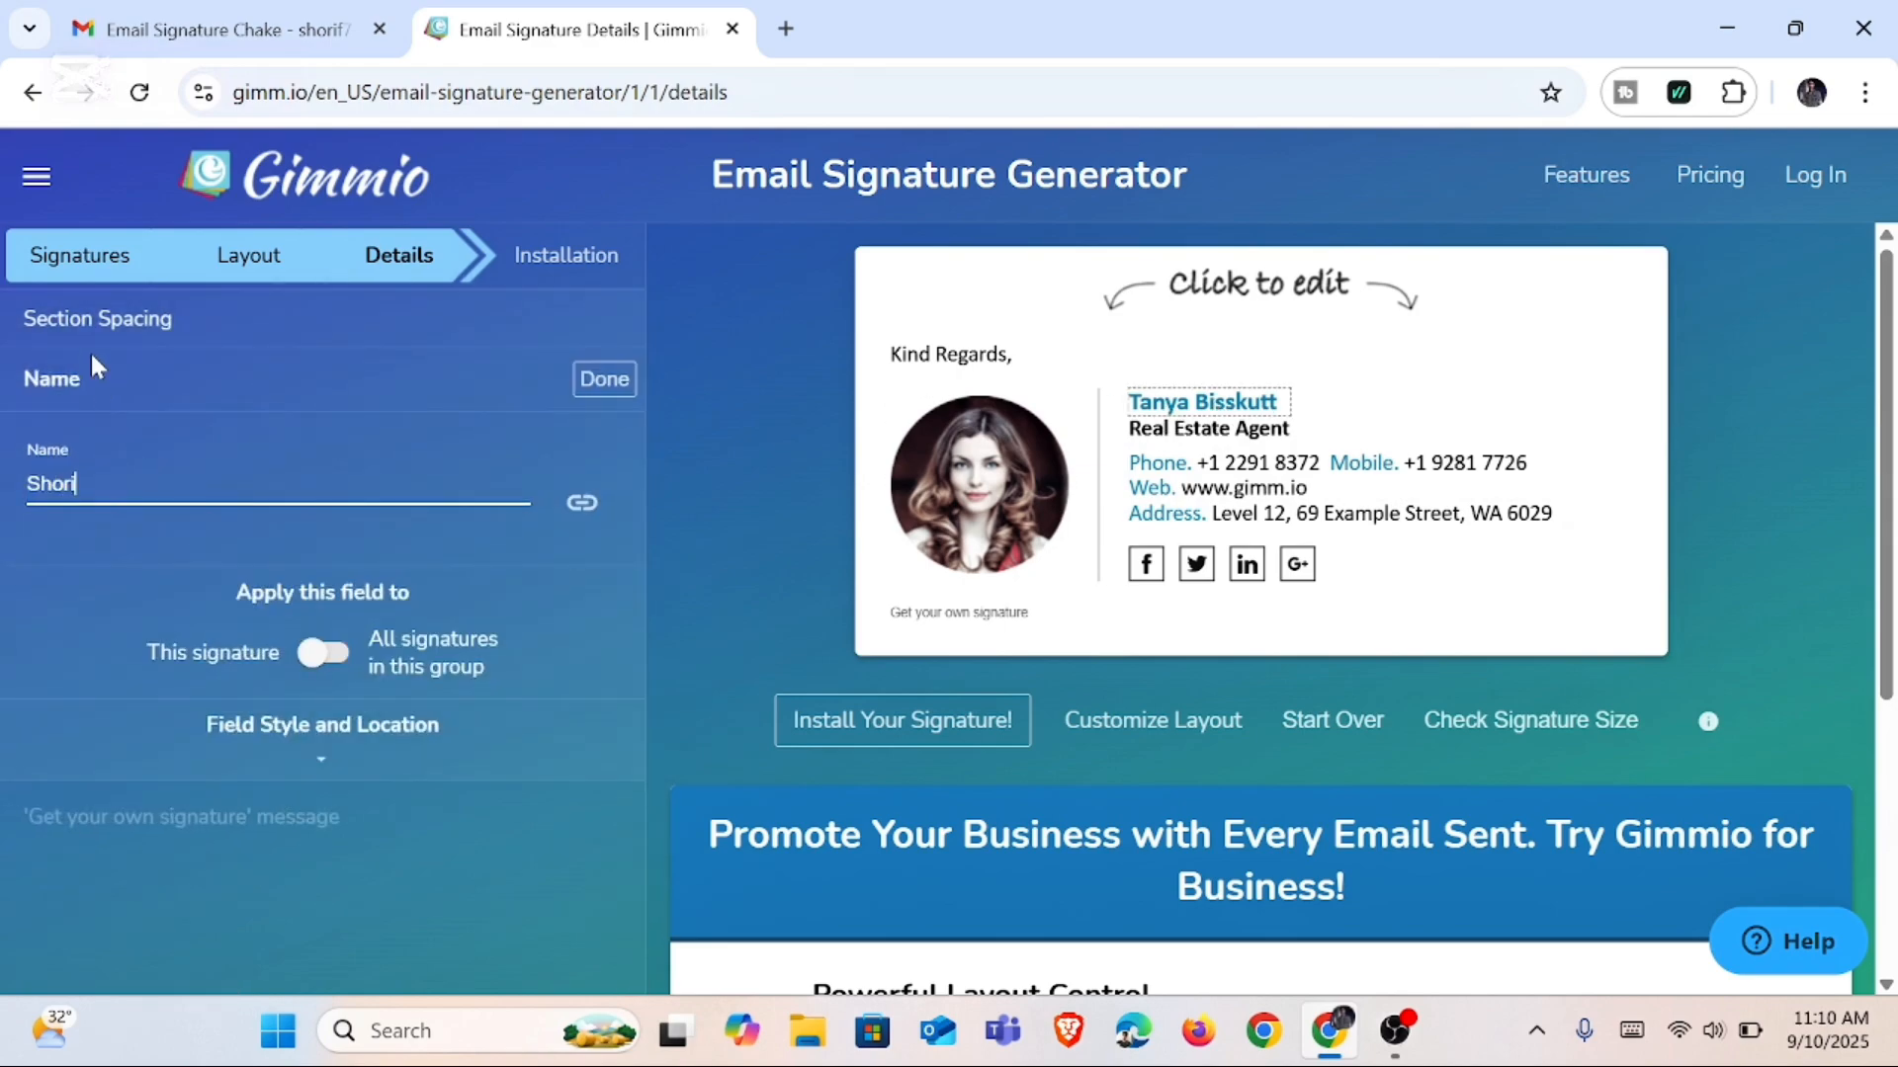
type("f Hossen")
left_click(599, 380)
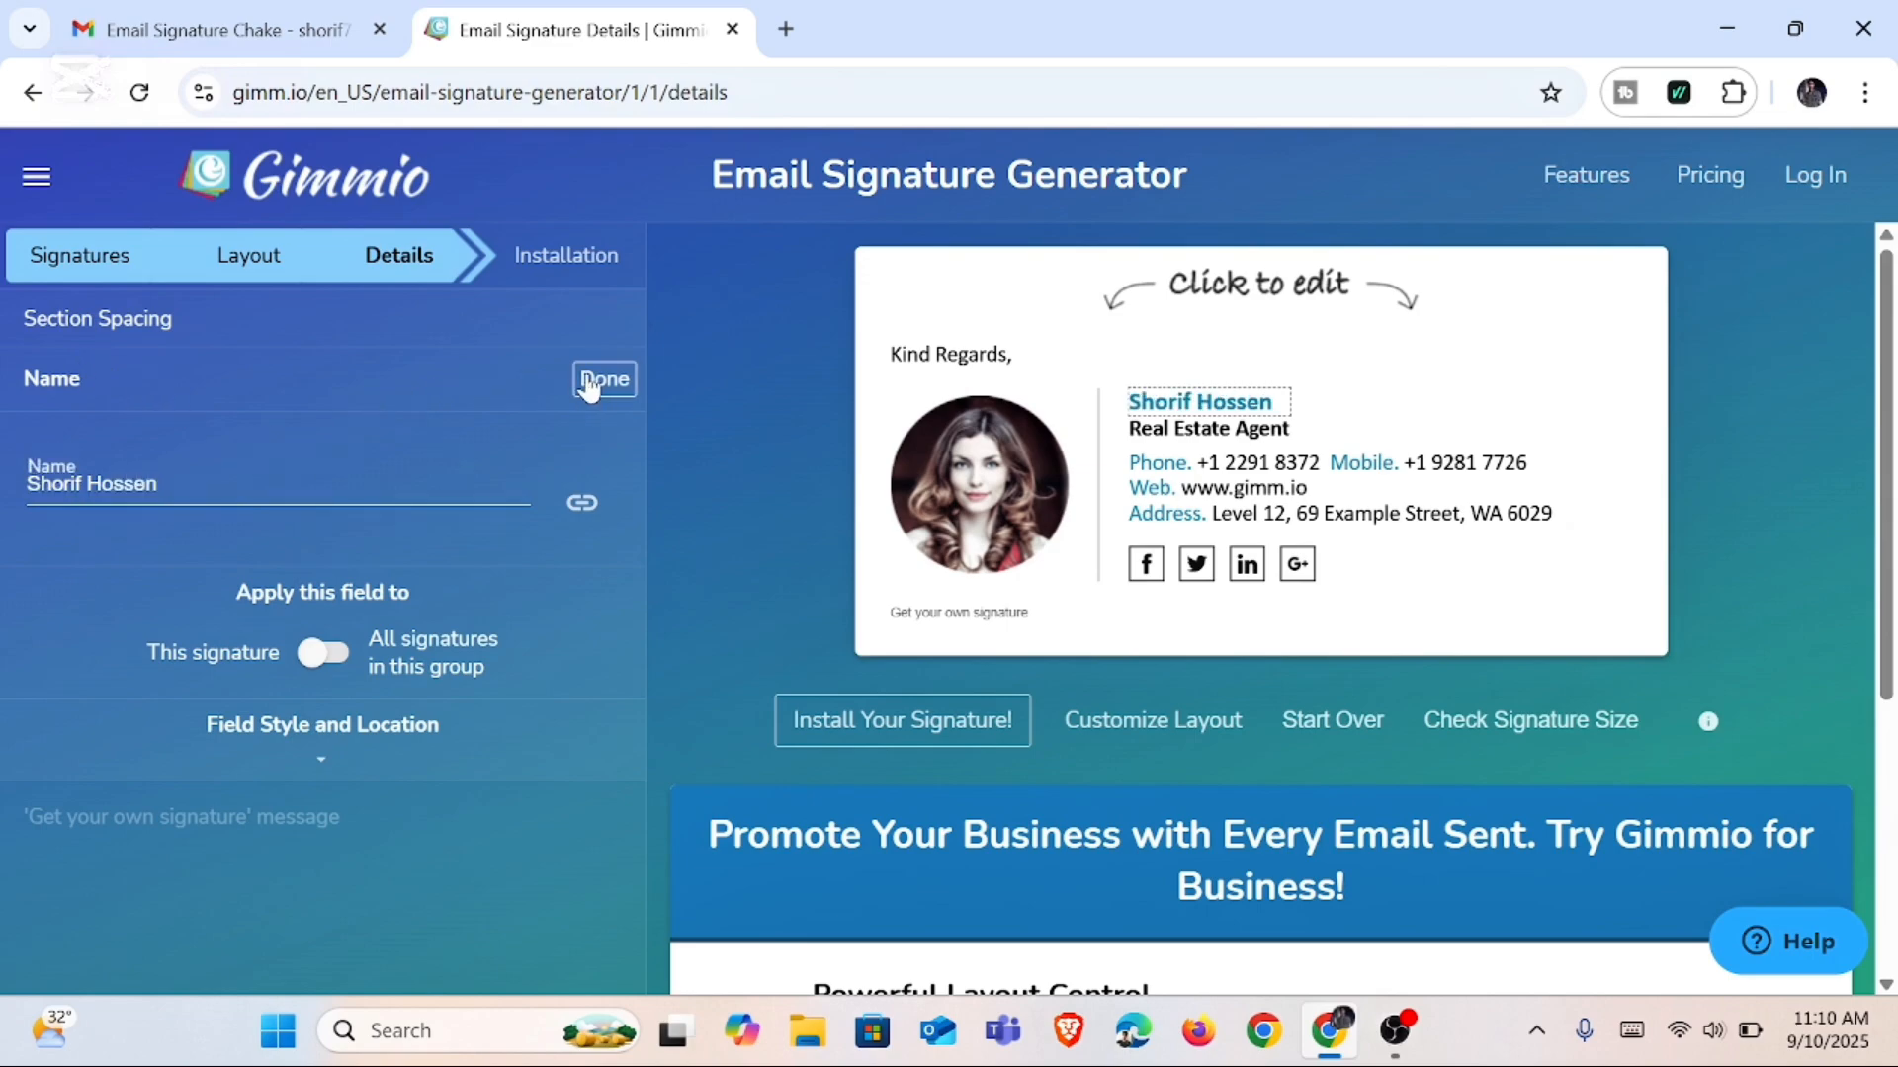
Step: Set the signature's position to "Digital Marketer & Seo Expert"
left_click(1171, 433)
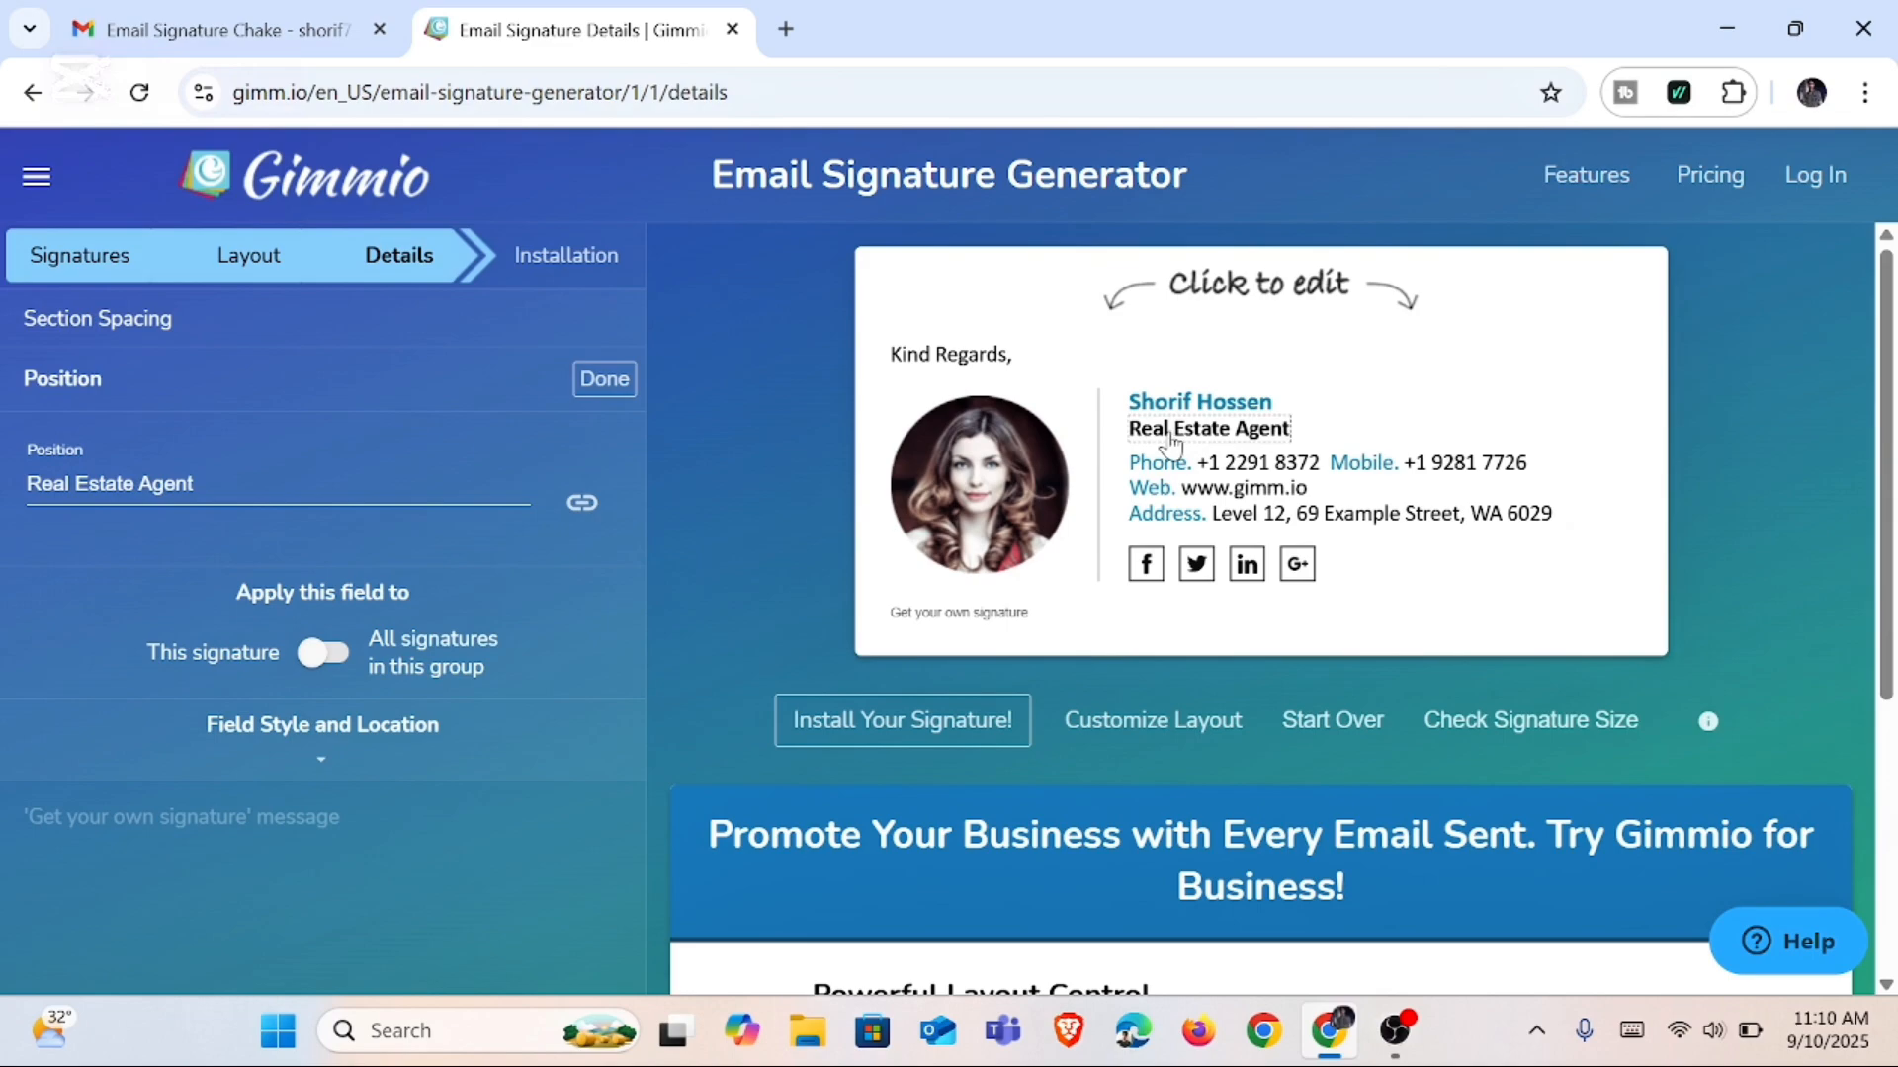
triple_click(109, 484)
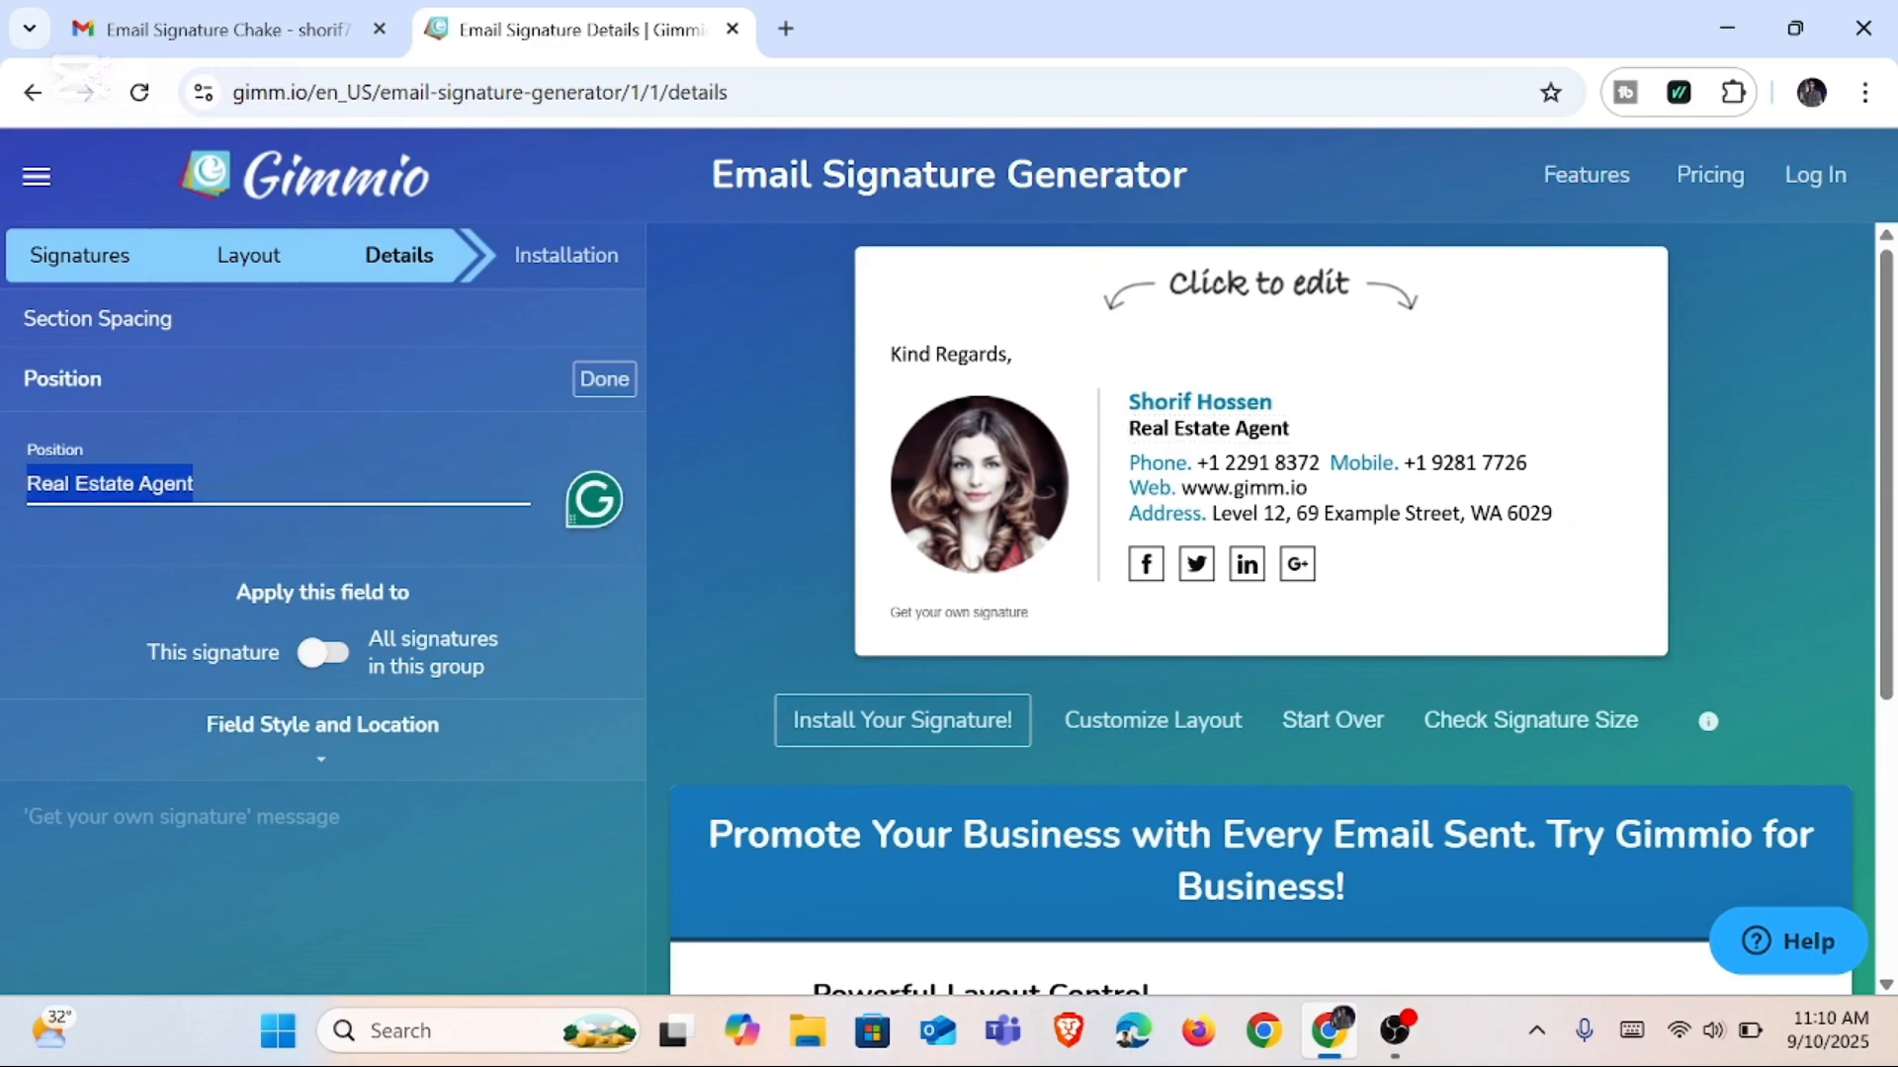
type("Digital Marketer & Seo Expert")
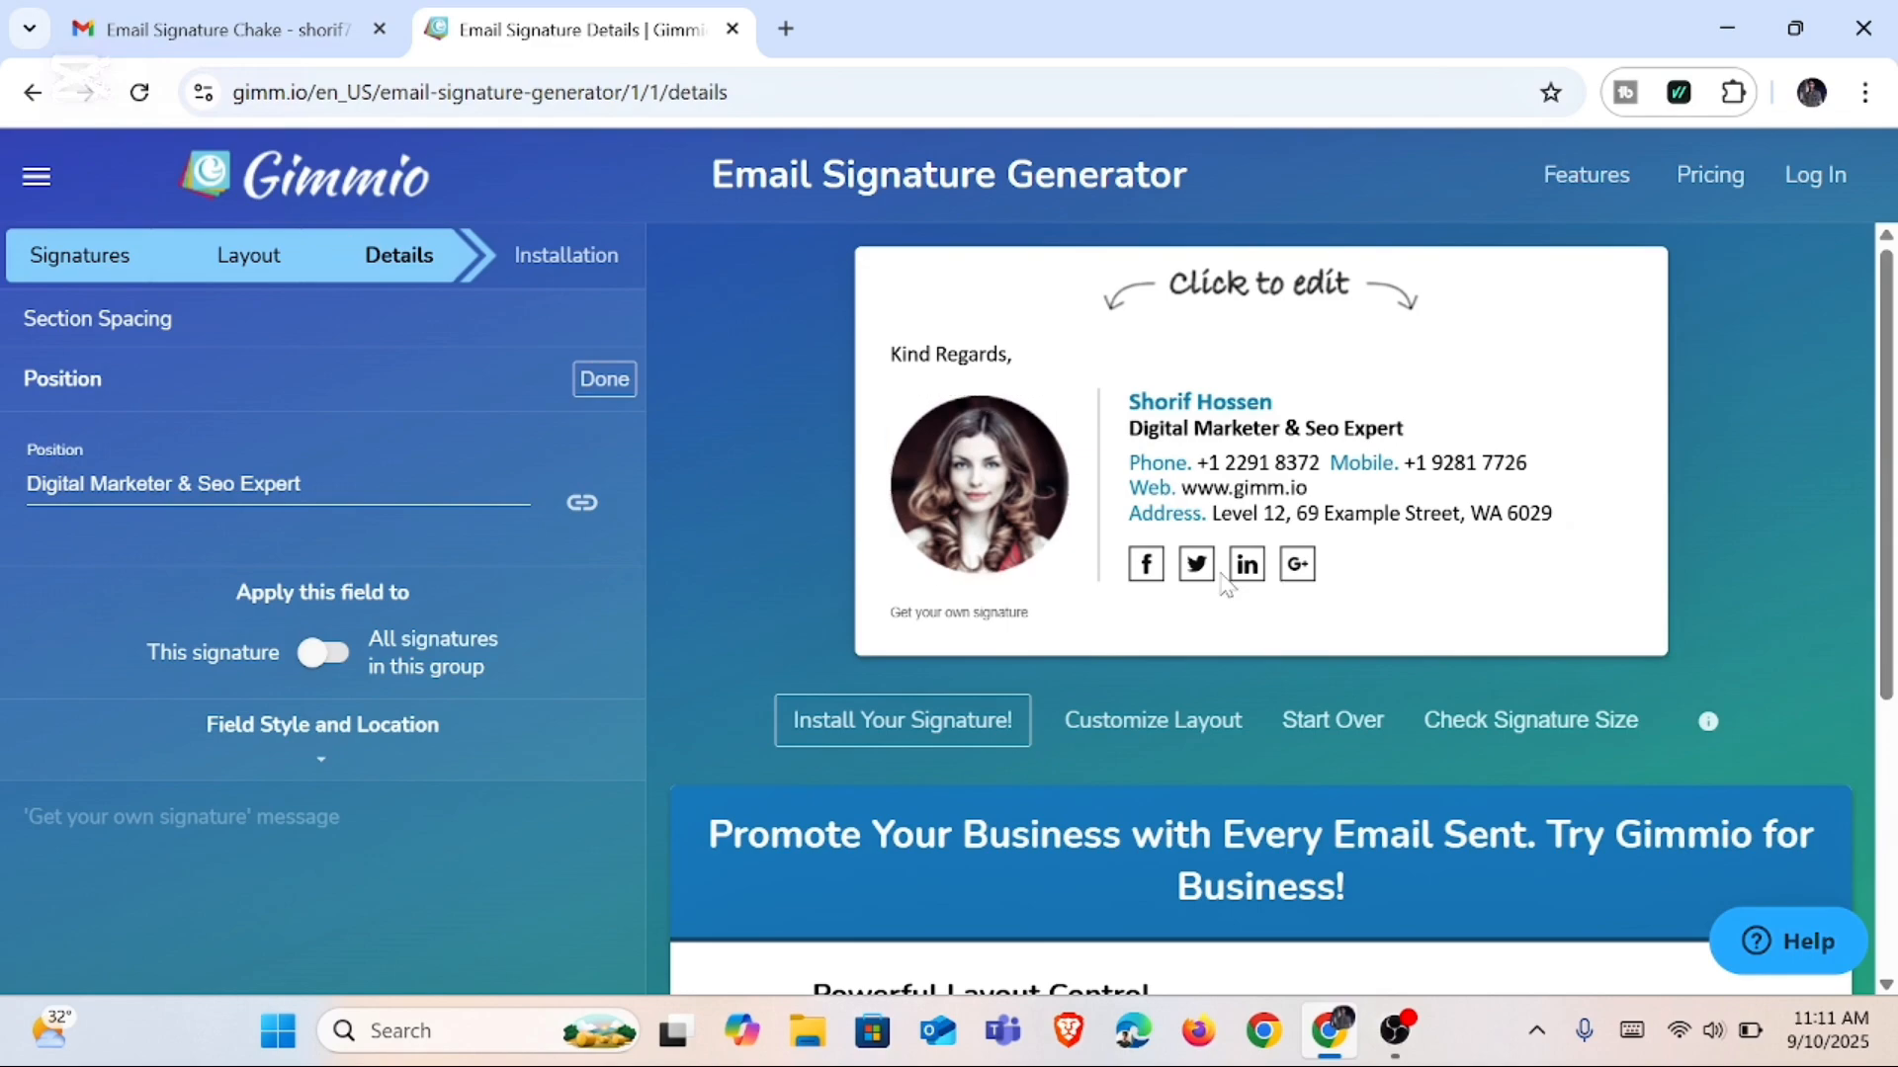
Step: Replace the sample office phone in the signature with the owner's phone number
left_click(1191, 465)
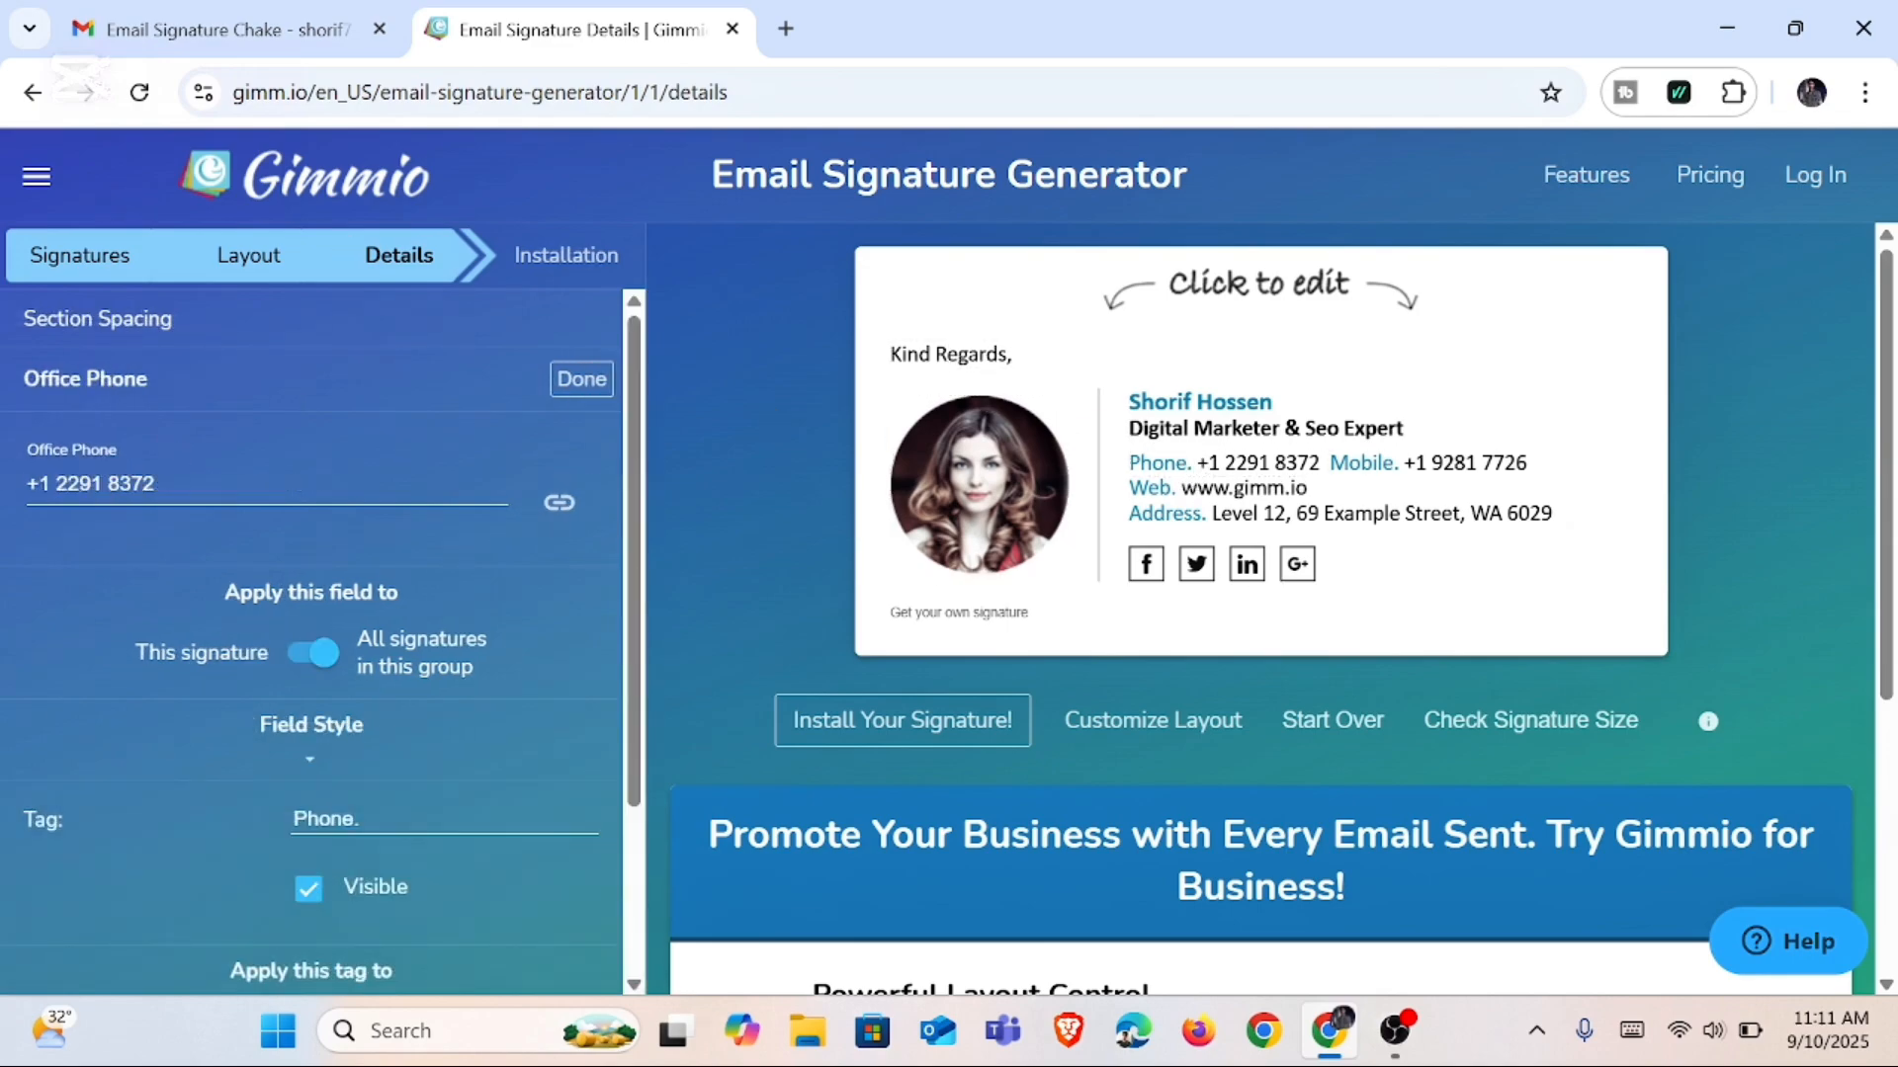
left_click(156, 483)
left_click(156, 484)
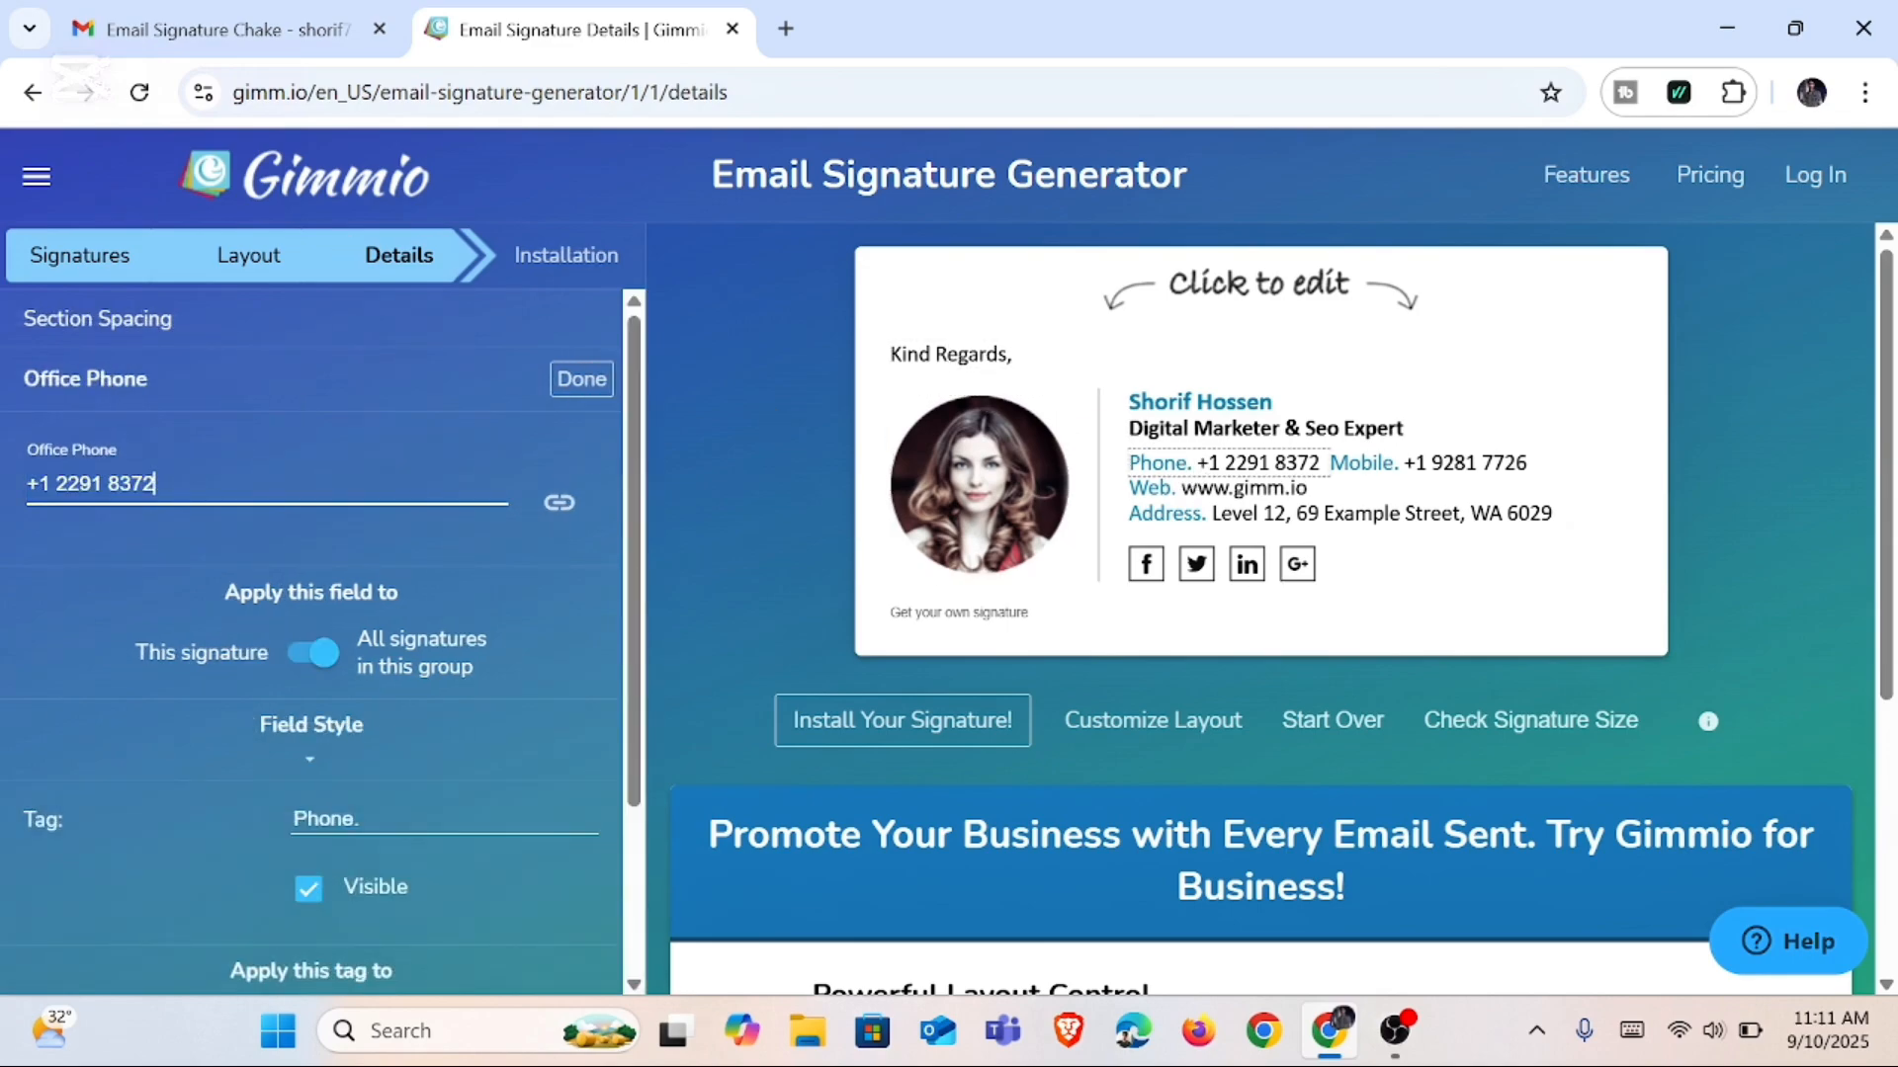
left_click_drag(39, 484, 194, 502)
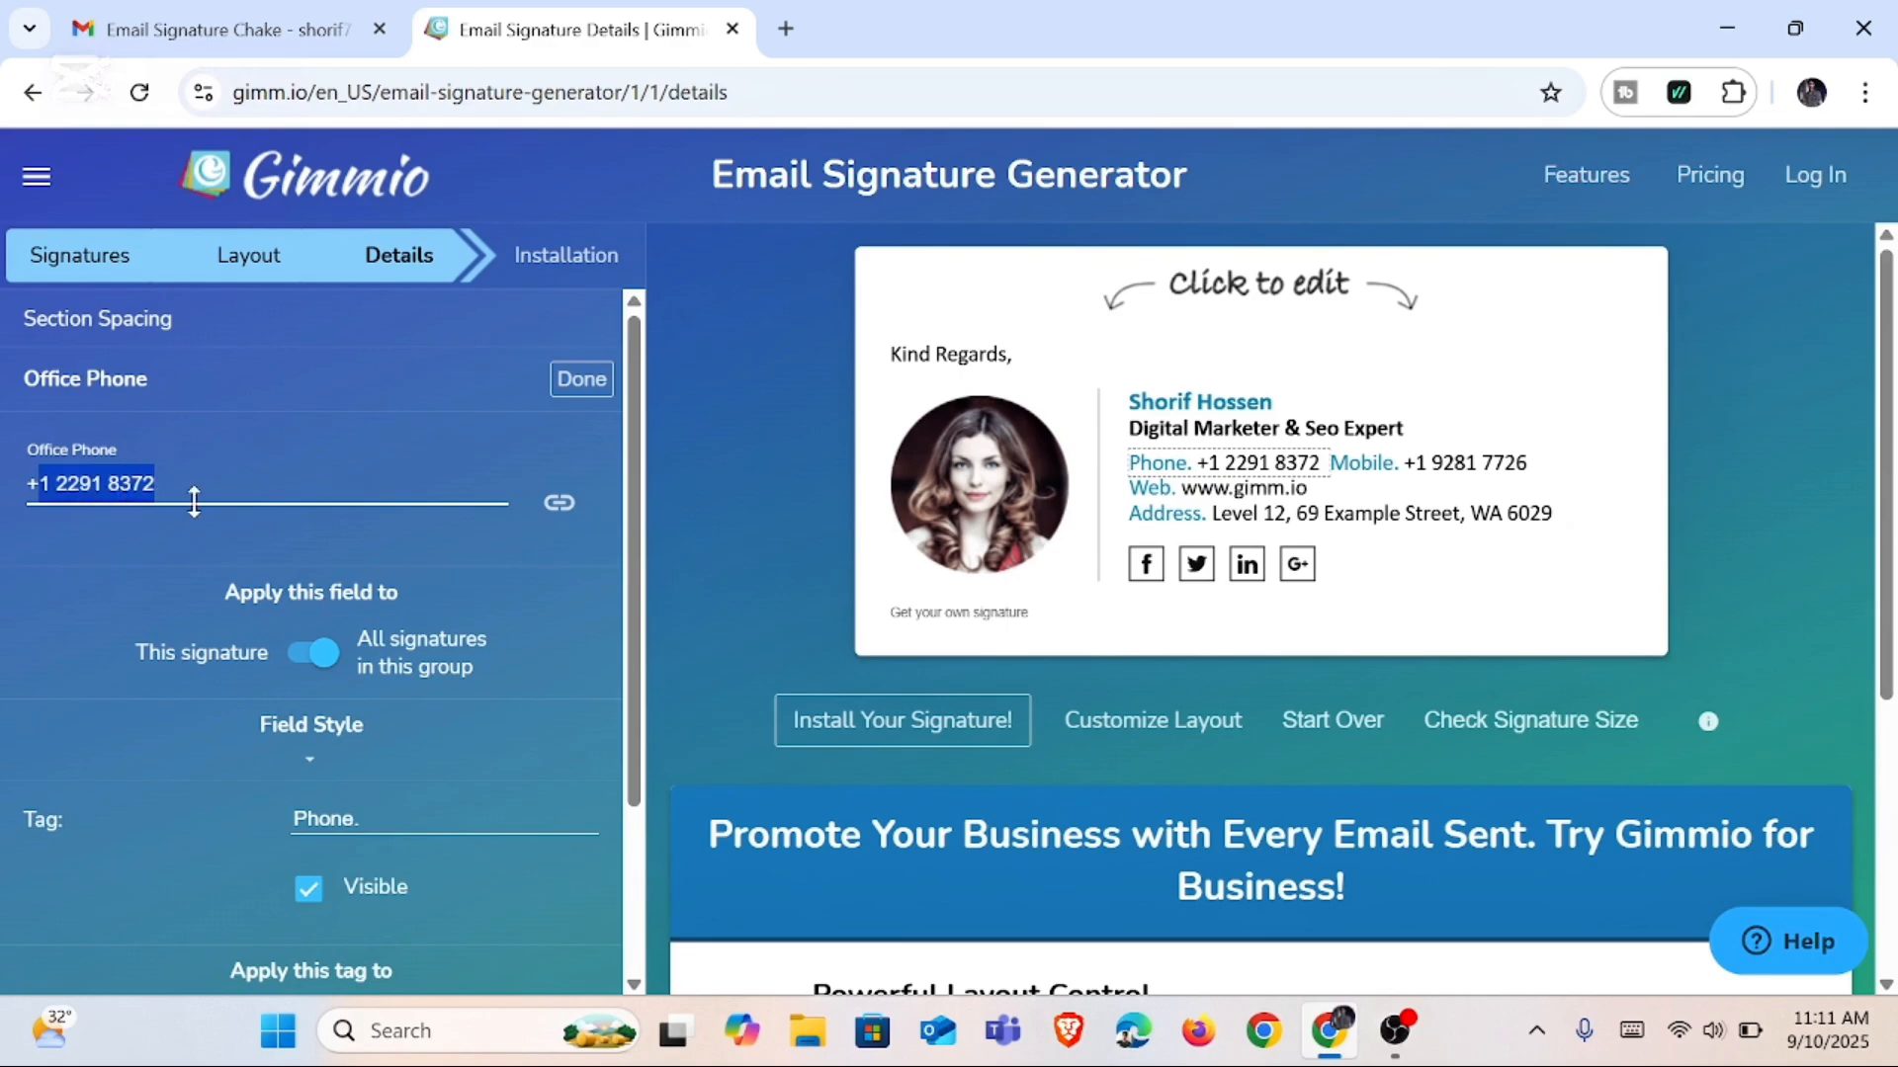
key("ctrl+v")
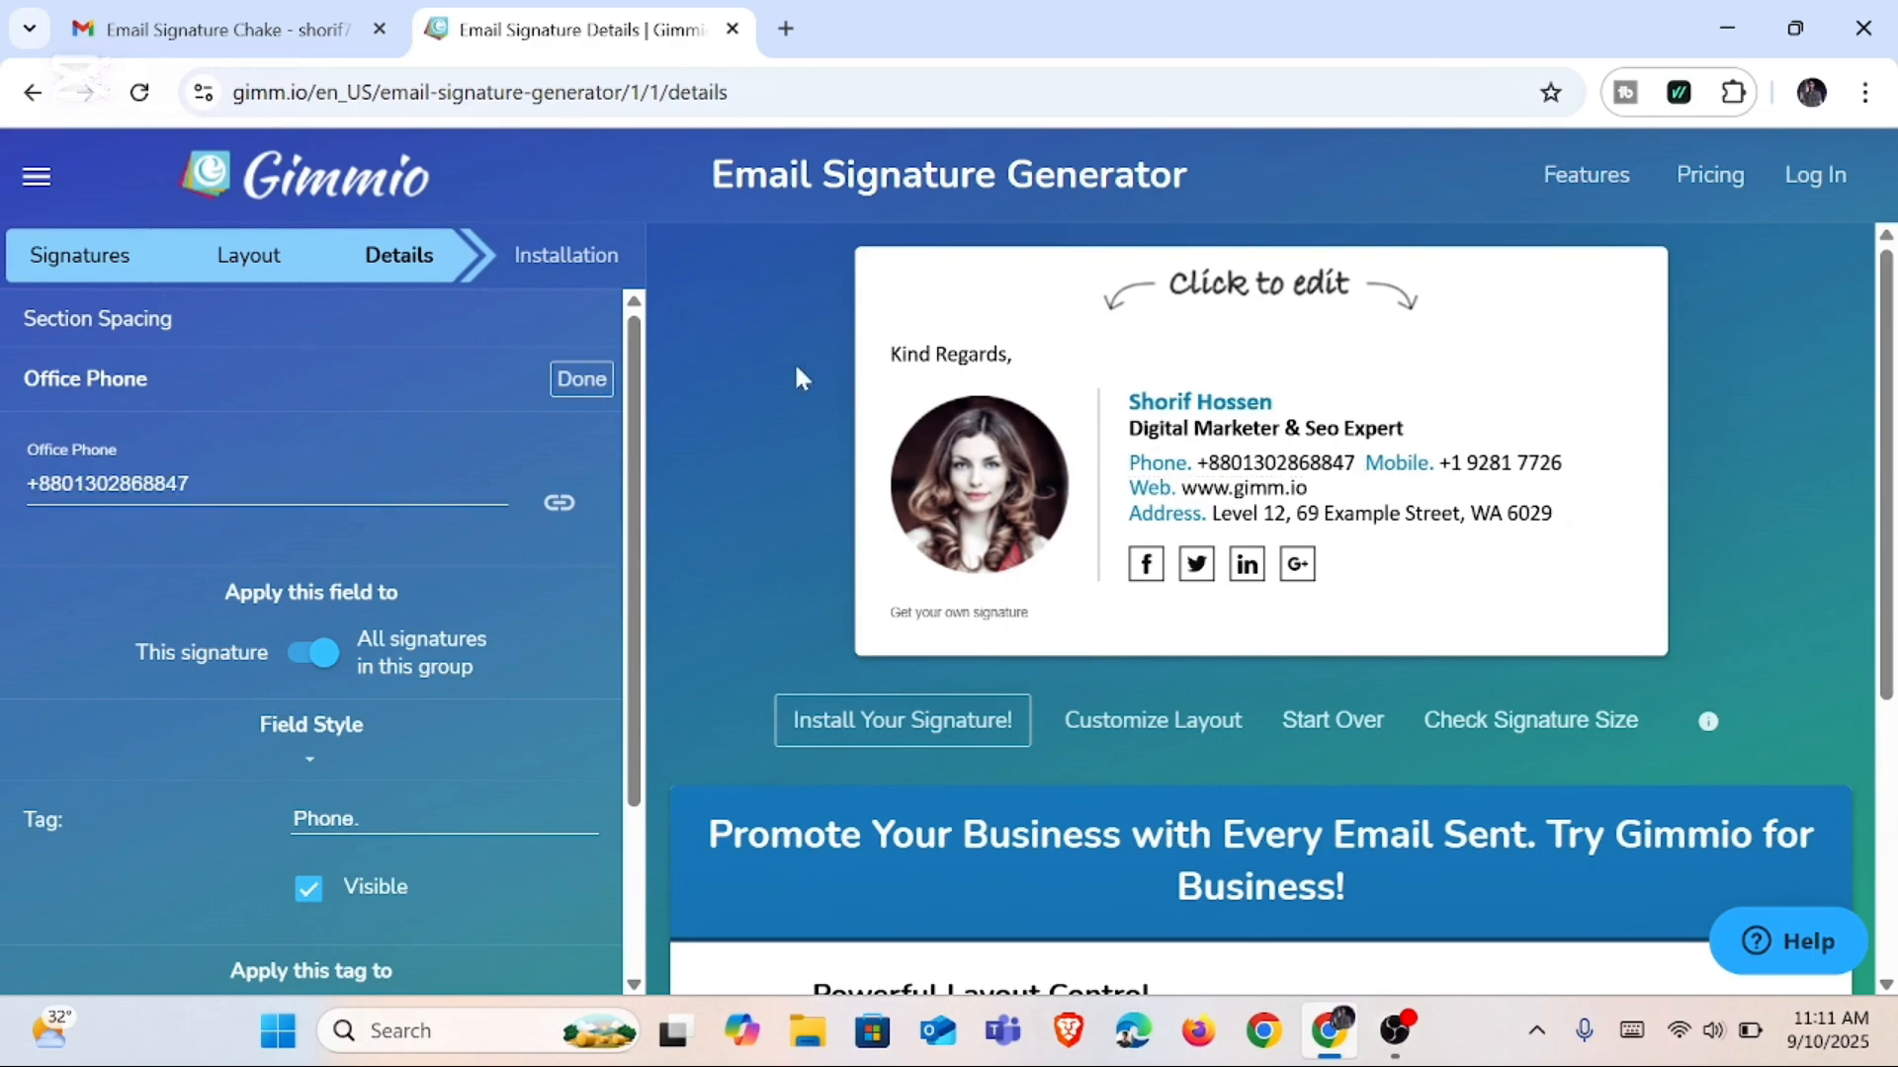
Step: Clear the mobile phone field so the signature has only the office phone
left_click(1450, 479)
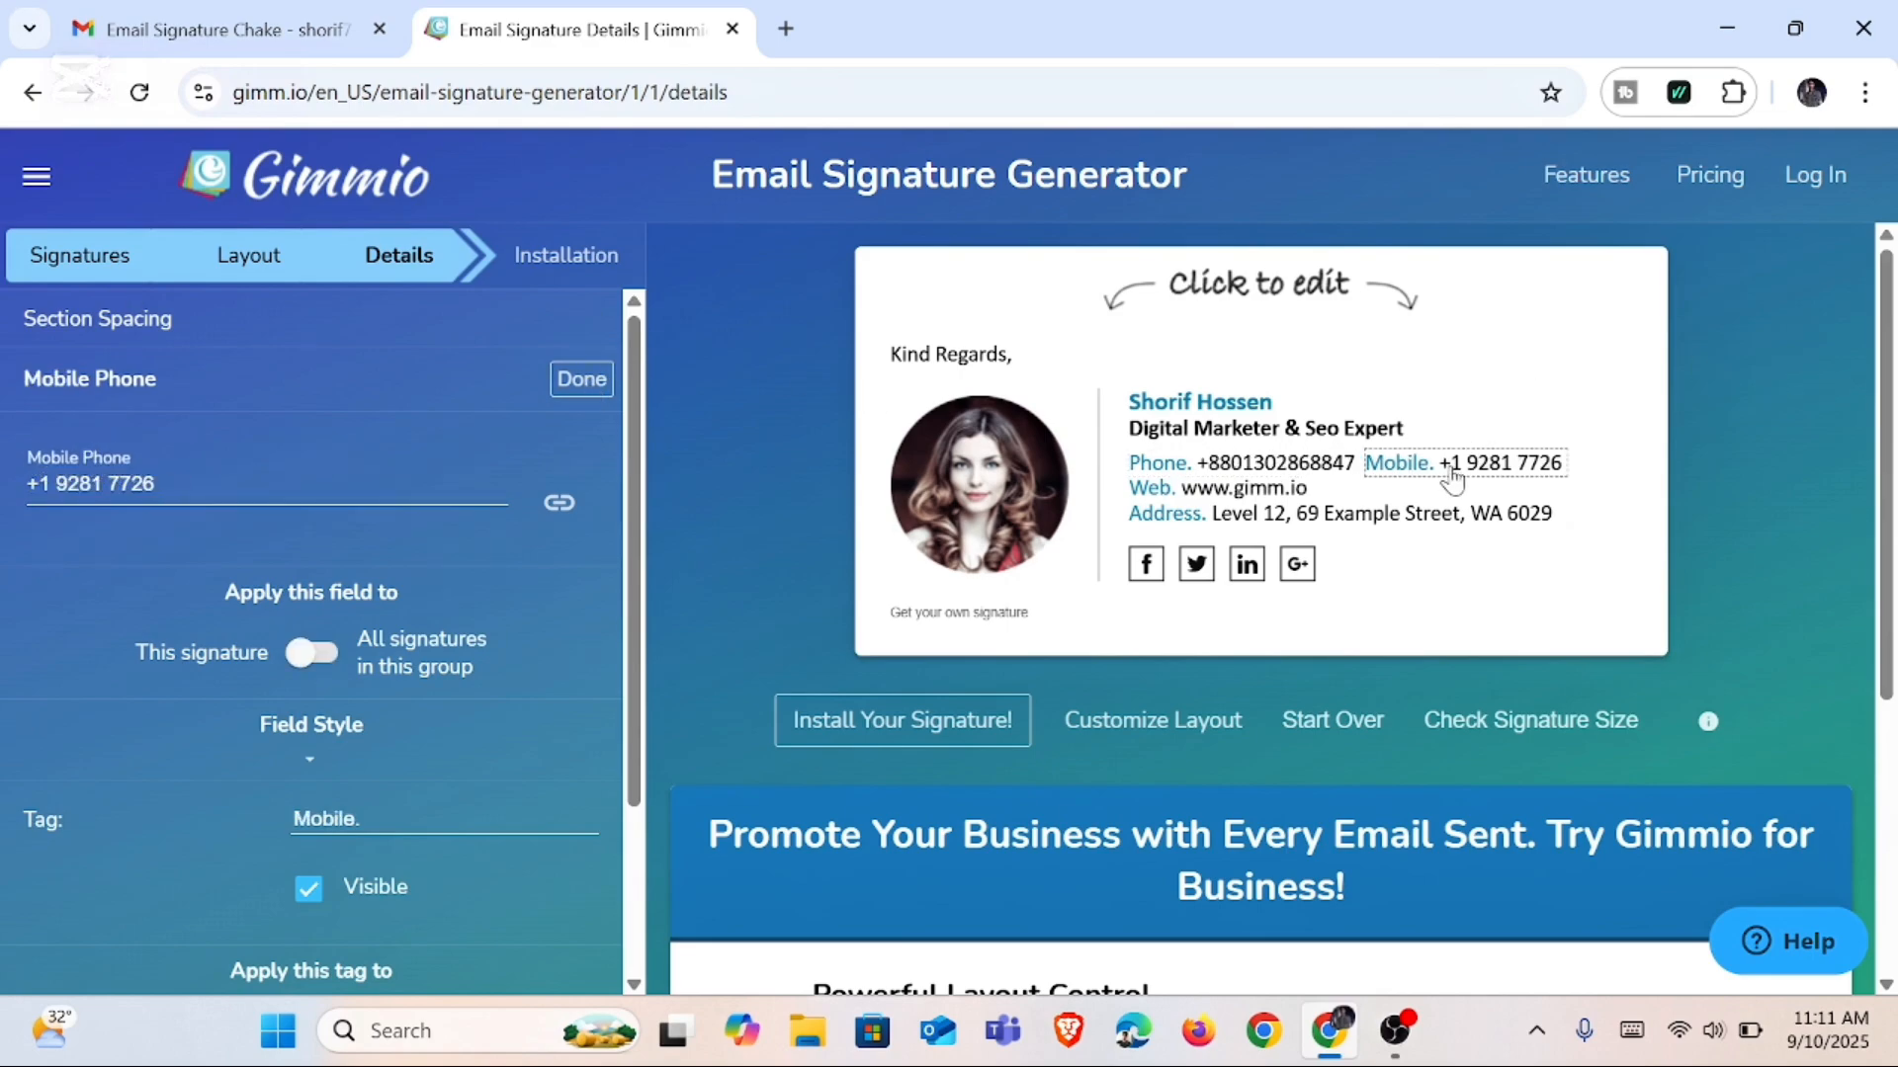
left_click(502, 456)
key("ctrl+a")
key("BackSpace")
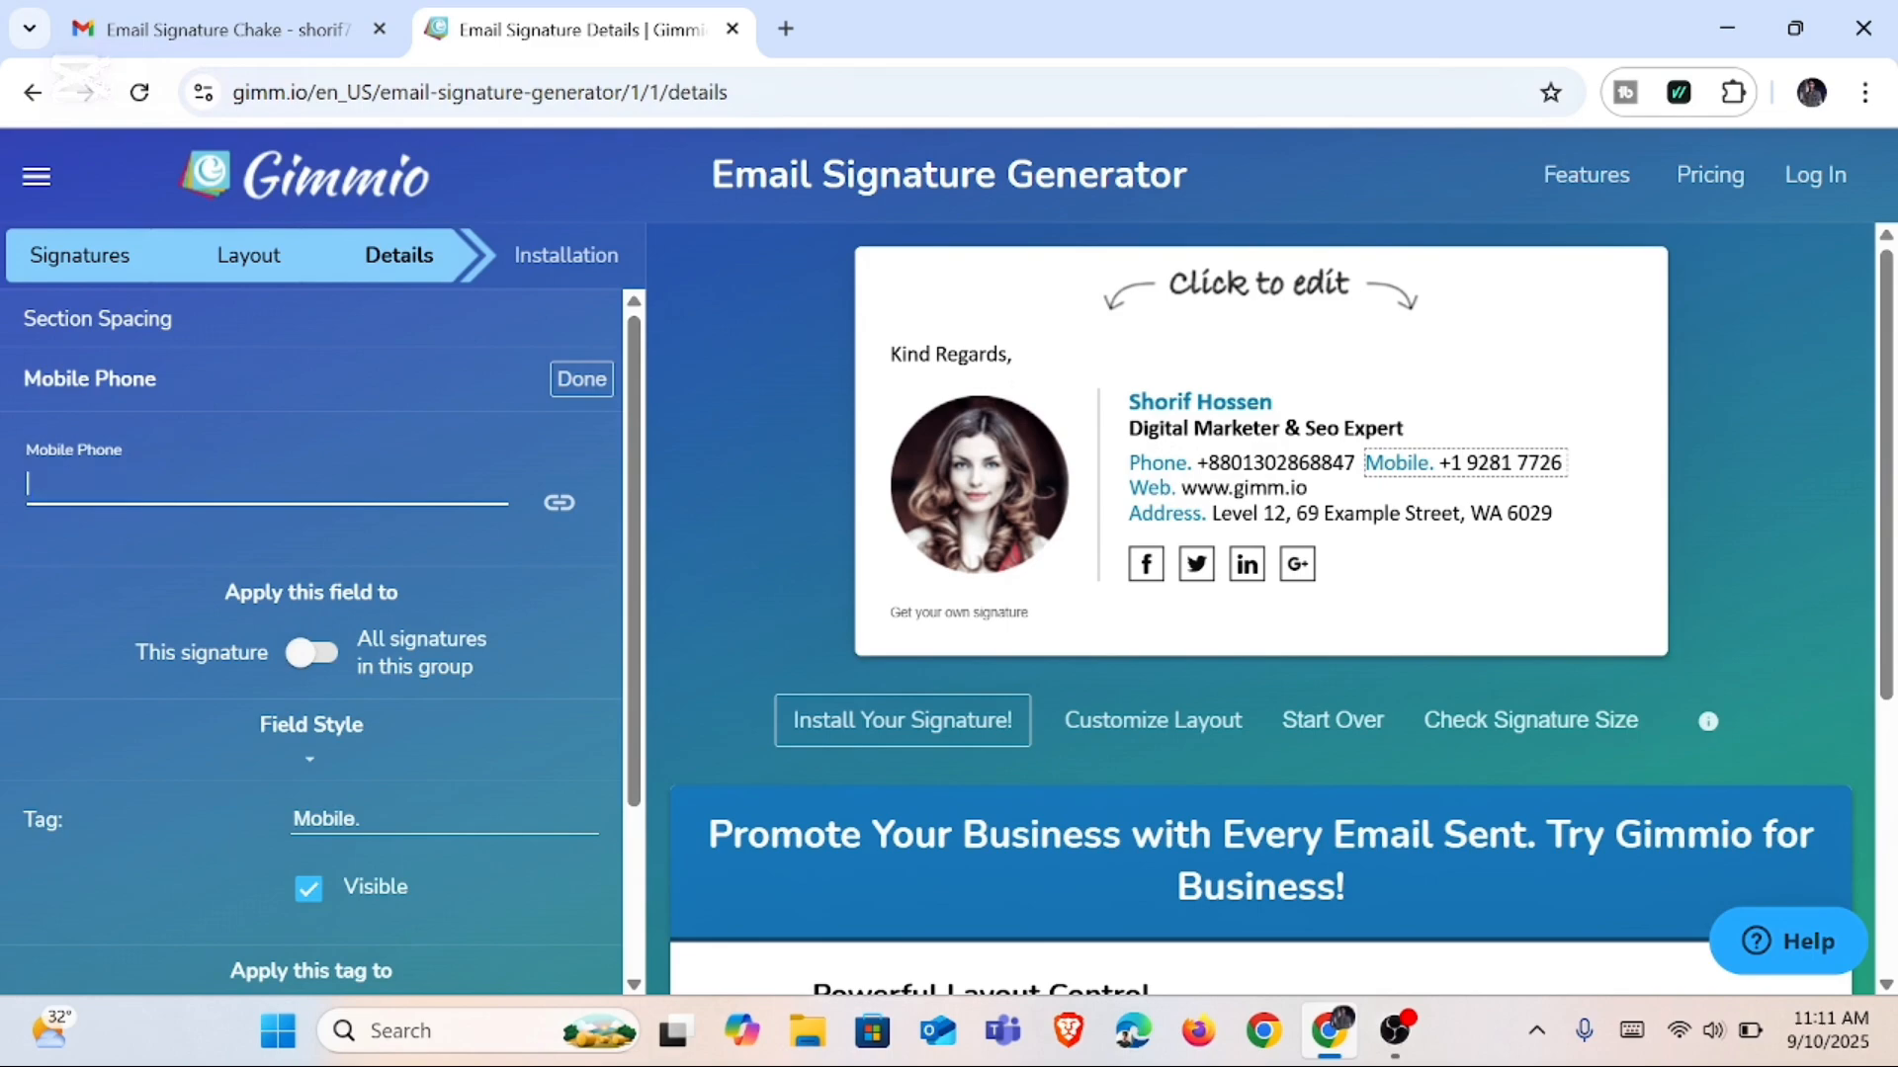
left_click(581, 381)
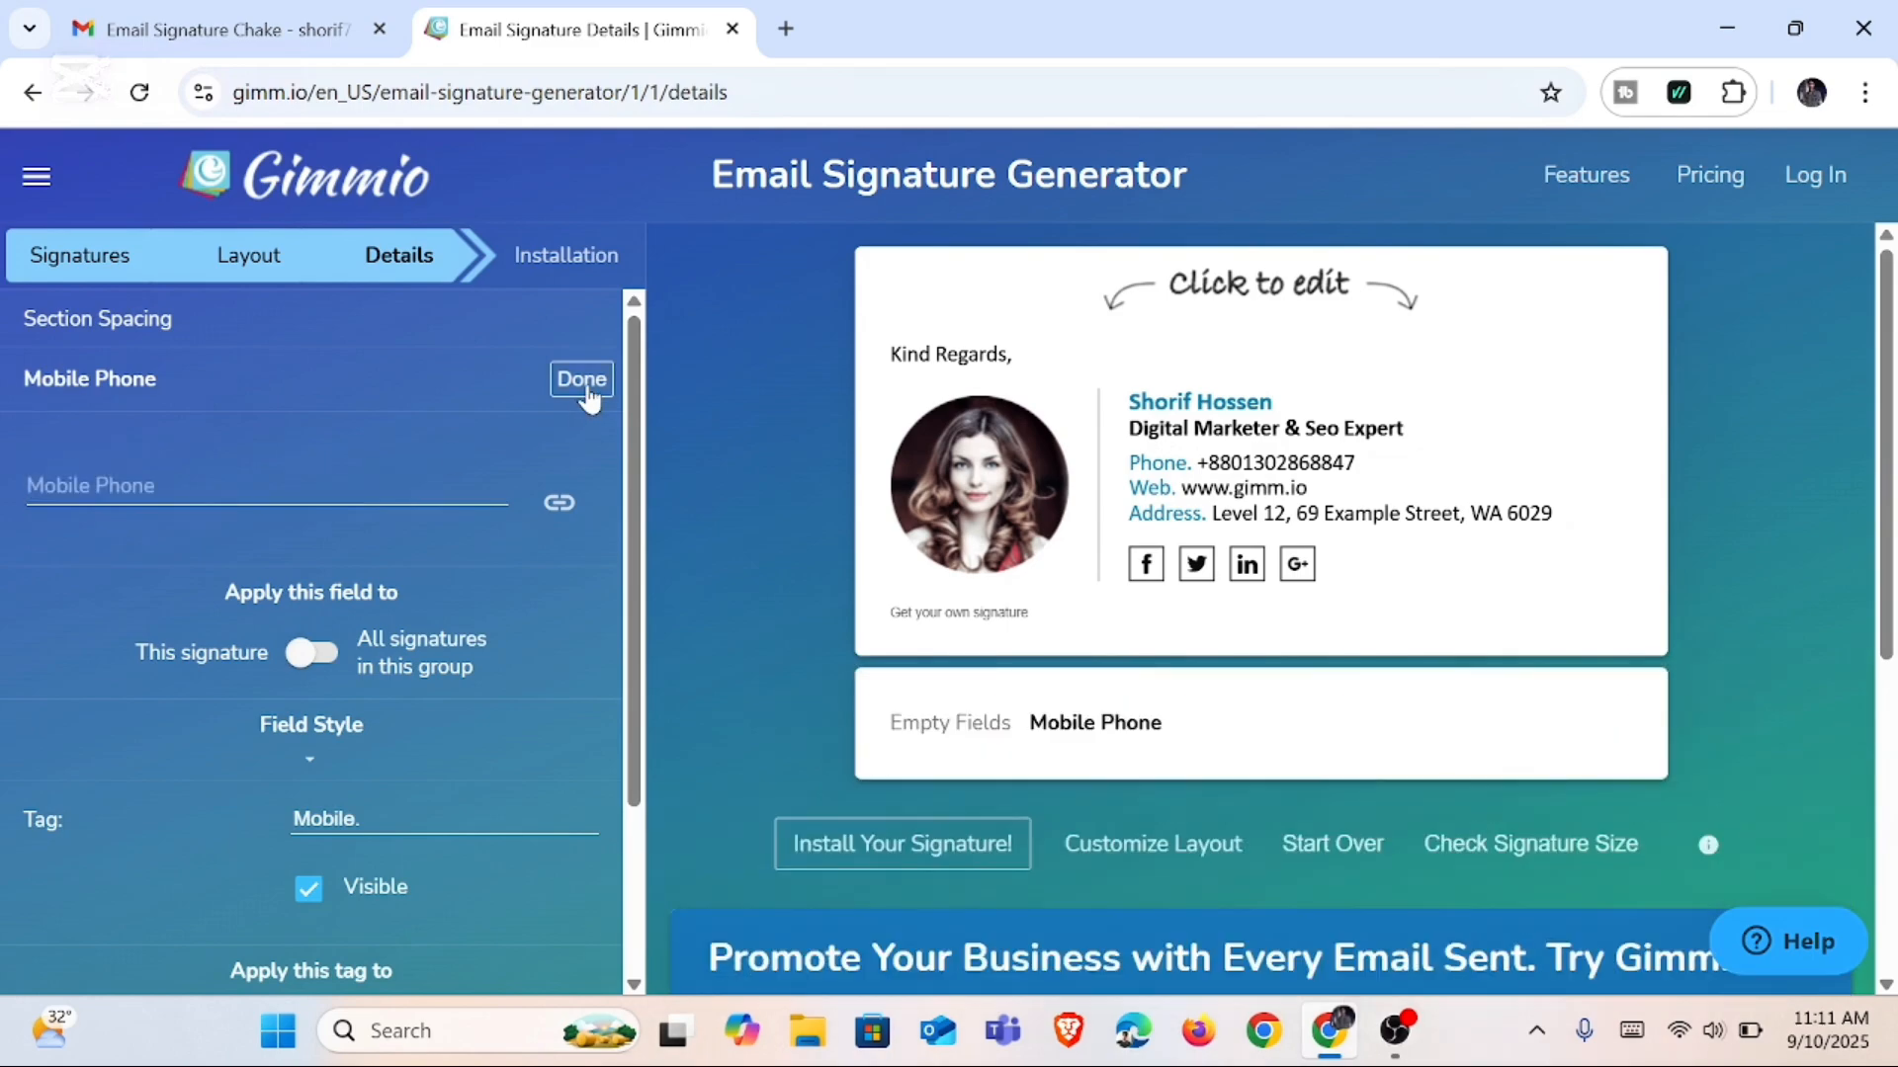
Step: Open the signature's website field, then switch to Google Sites and copy the published link of "My Portflio Site"
left_click(1217, 489)
key("ctrl+a")
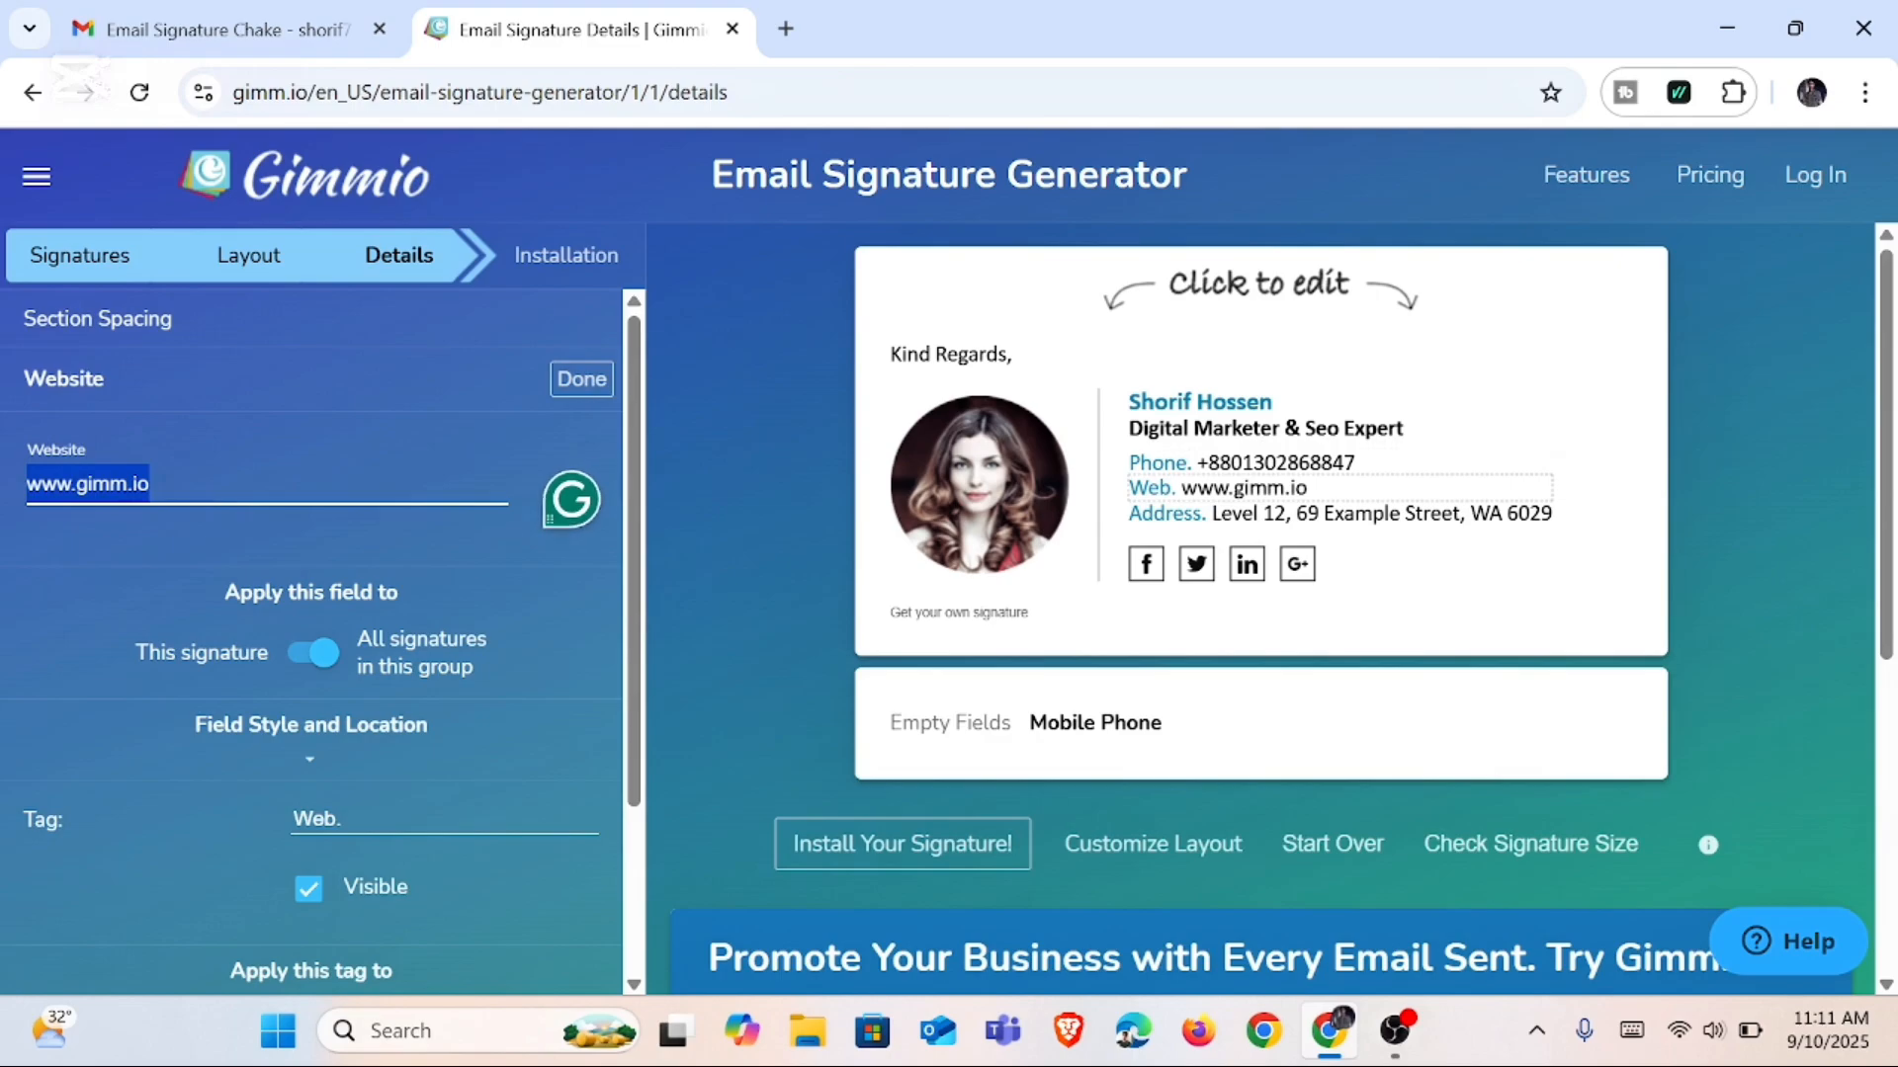
left_click(798, 22)
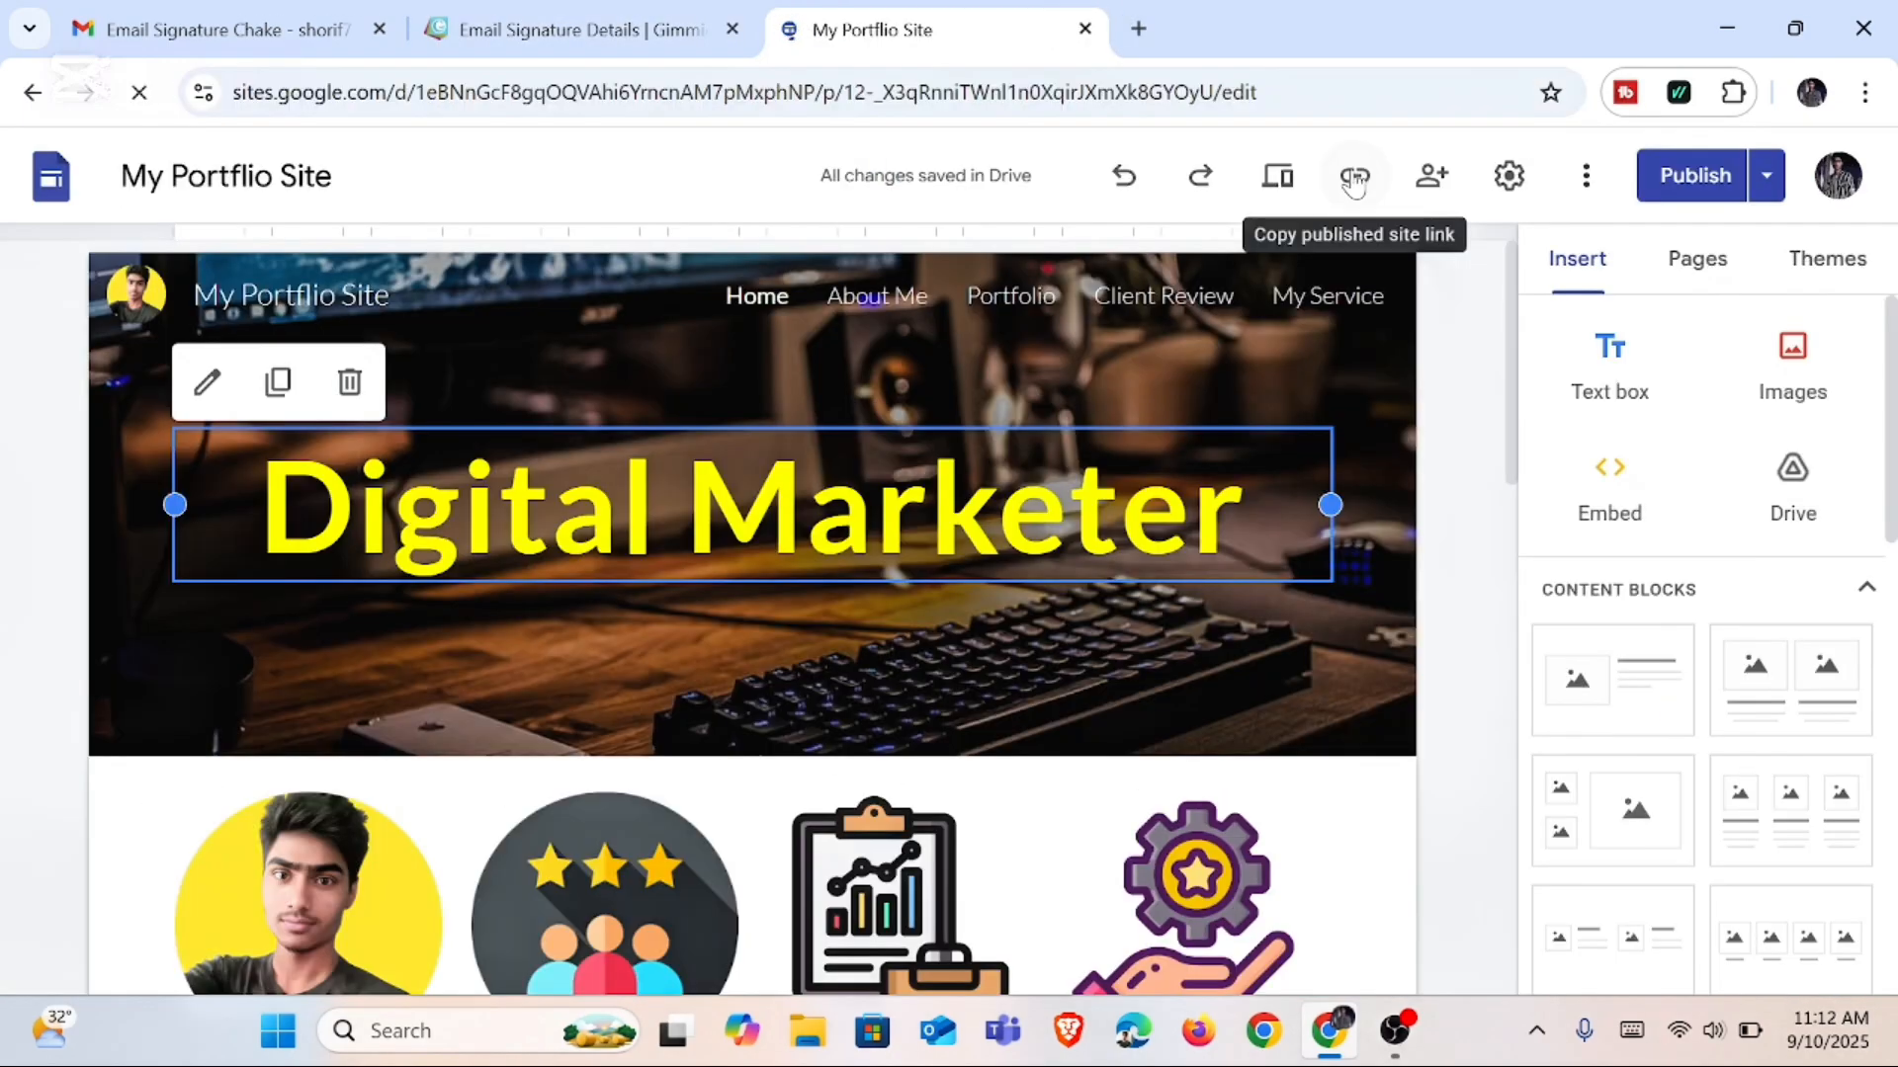
left_click(1352, 174)
left_click(1352, 174)
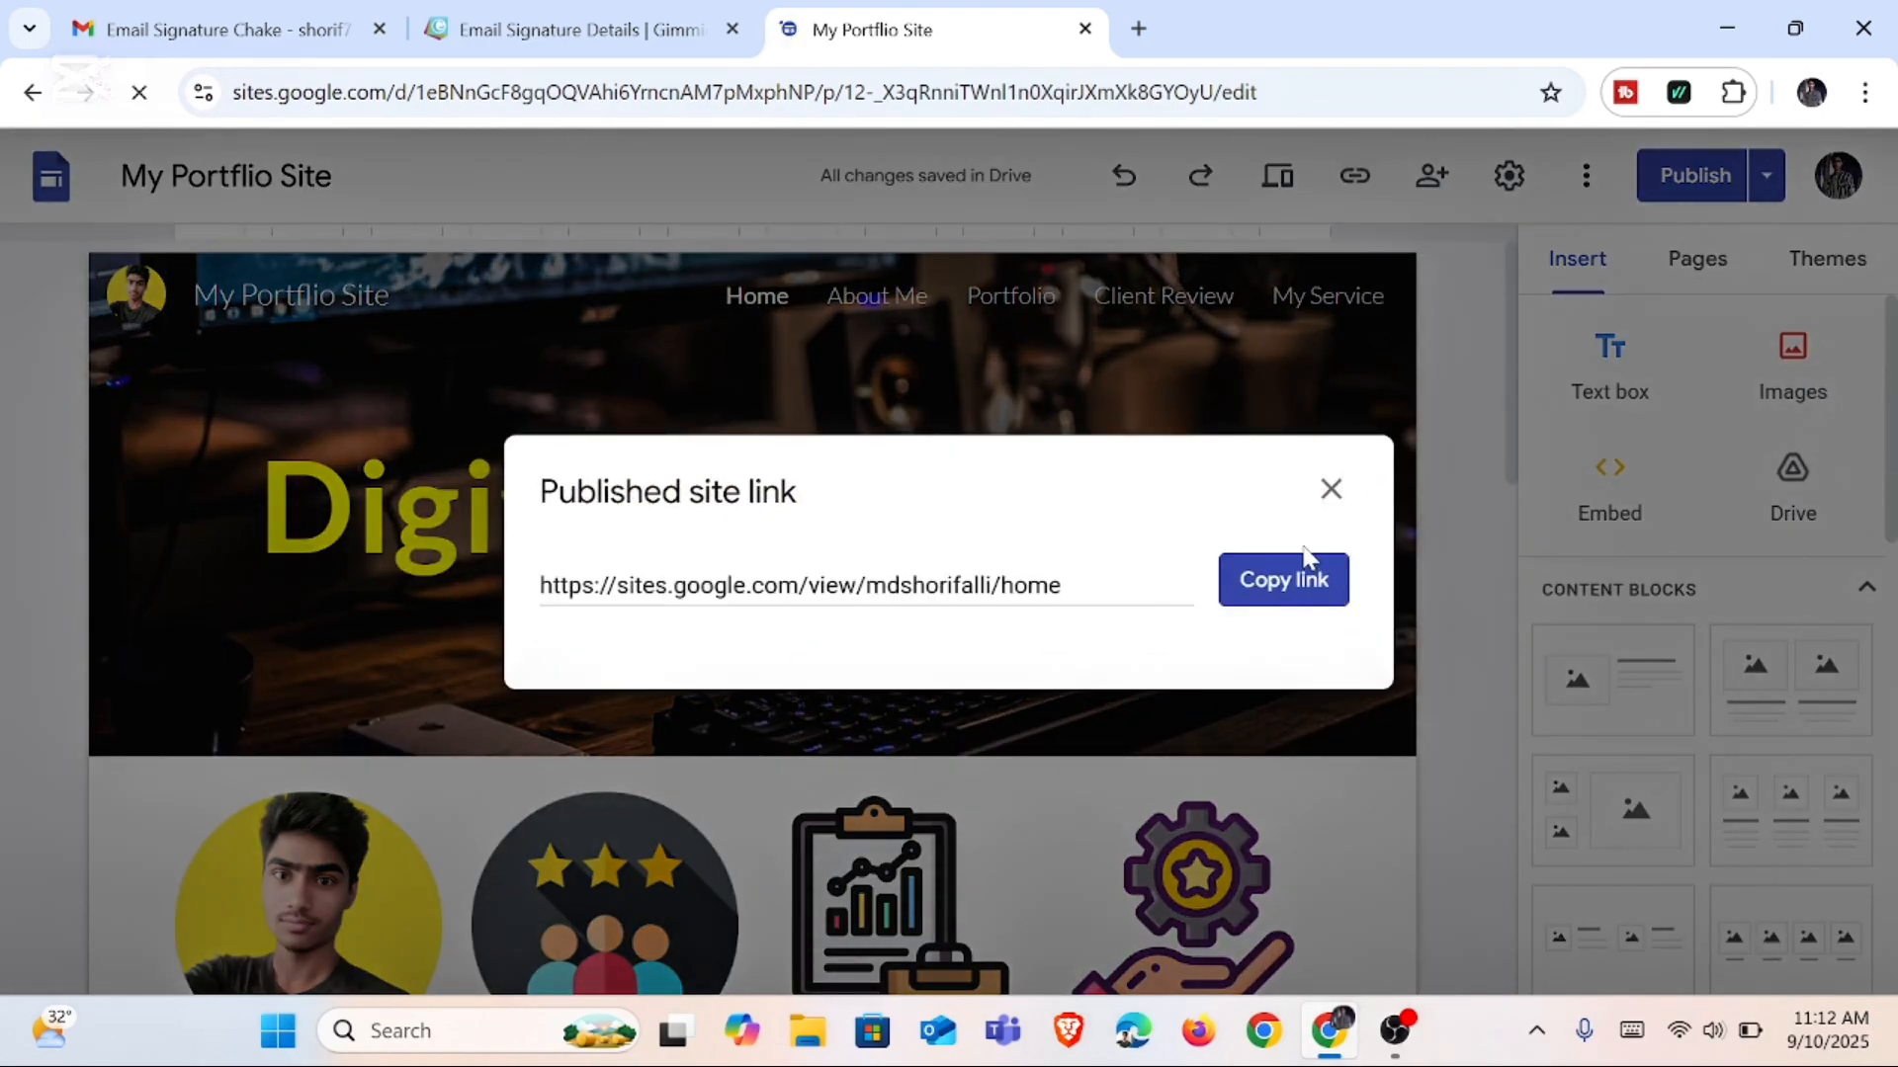
left_click(1288, 588)
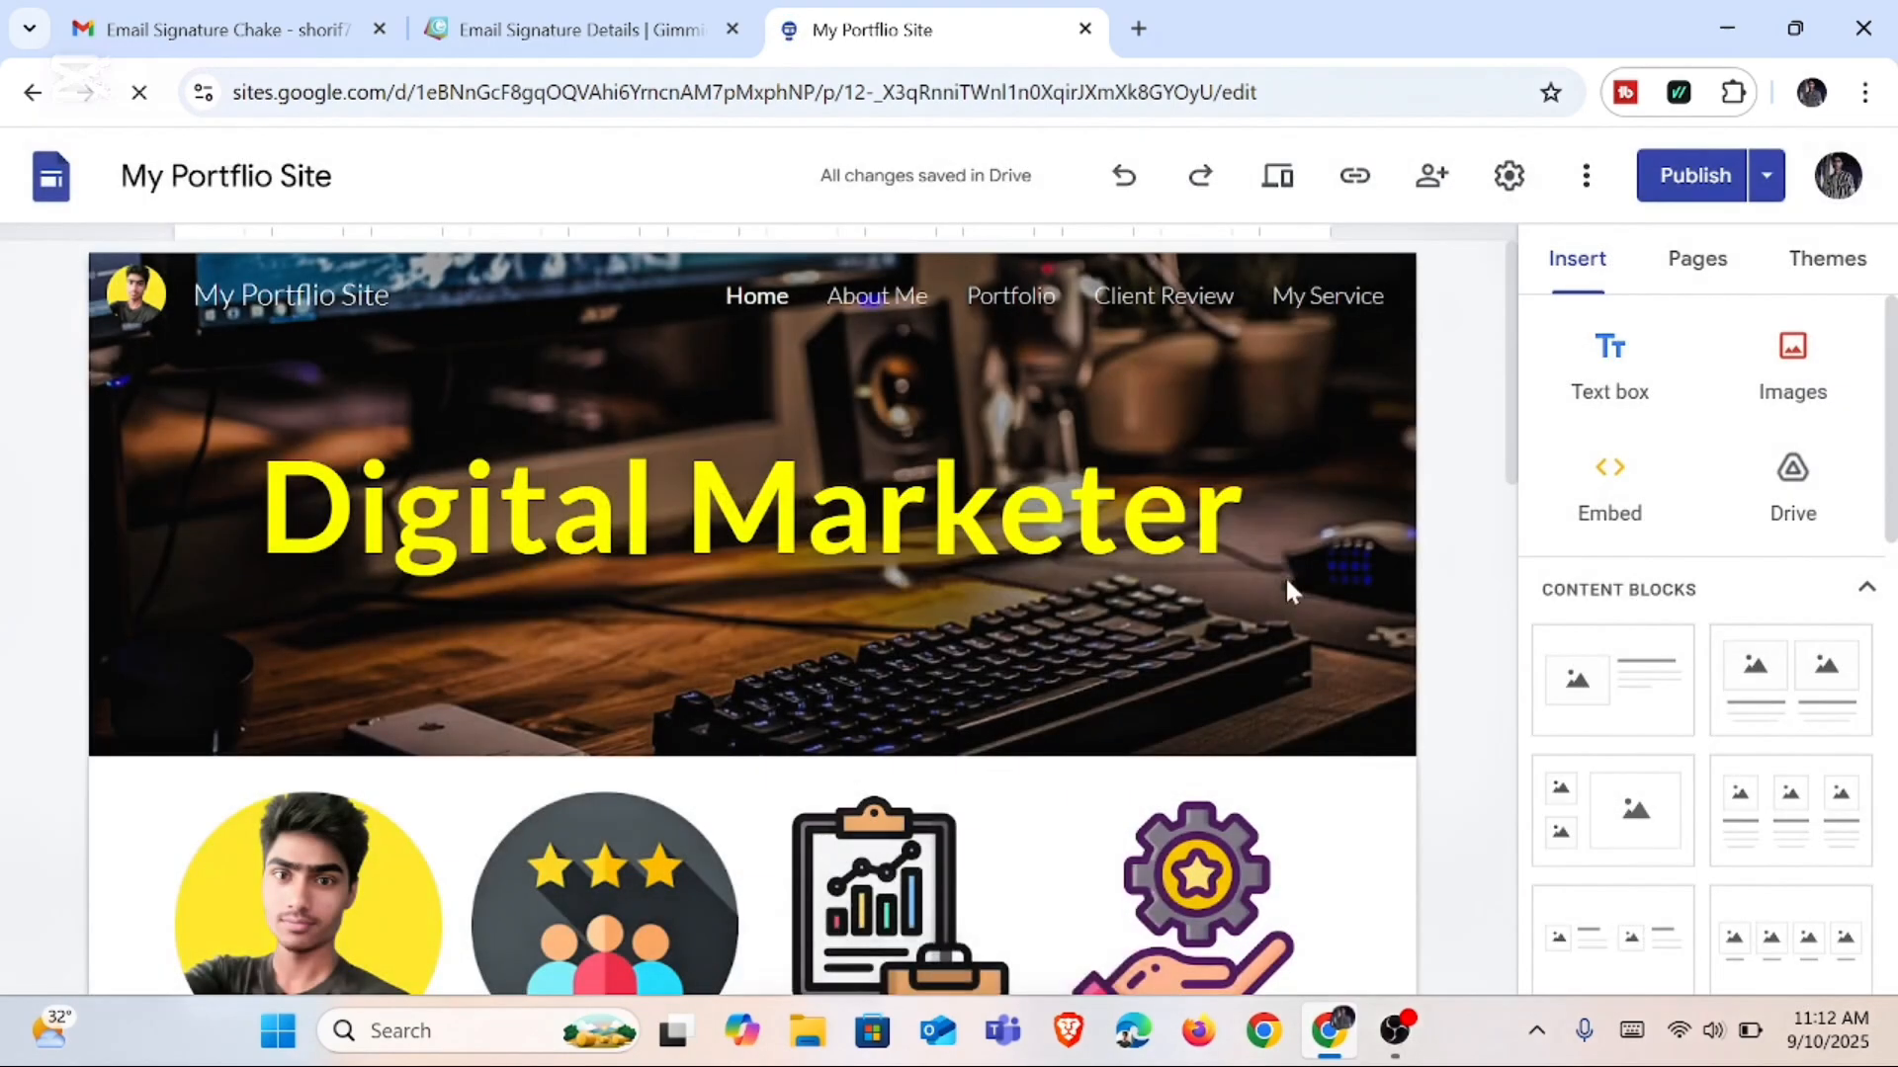
Step: Switch back to Gimmio and replace the sample website in the signature with the copied portfolio site link
left_click(583, 31)
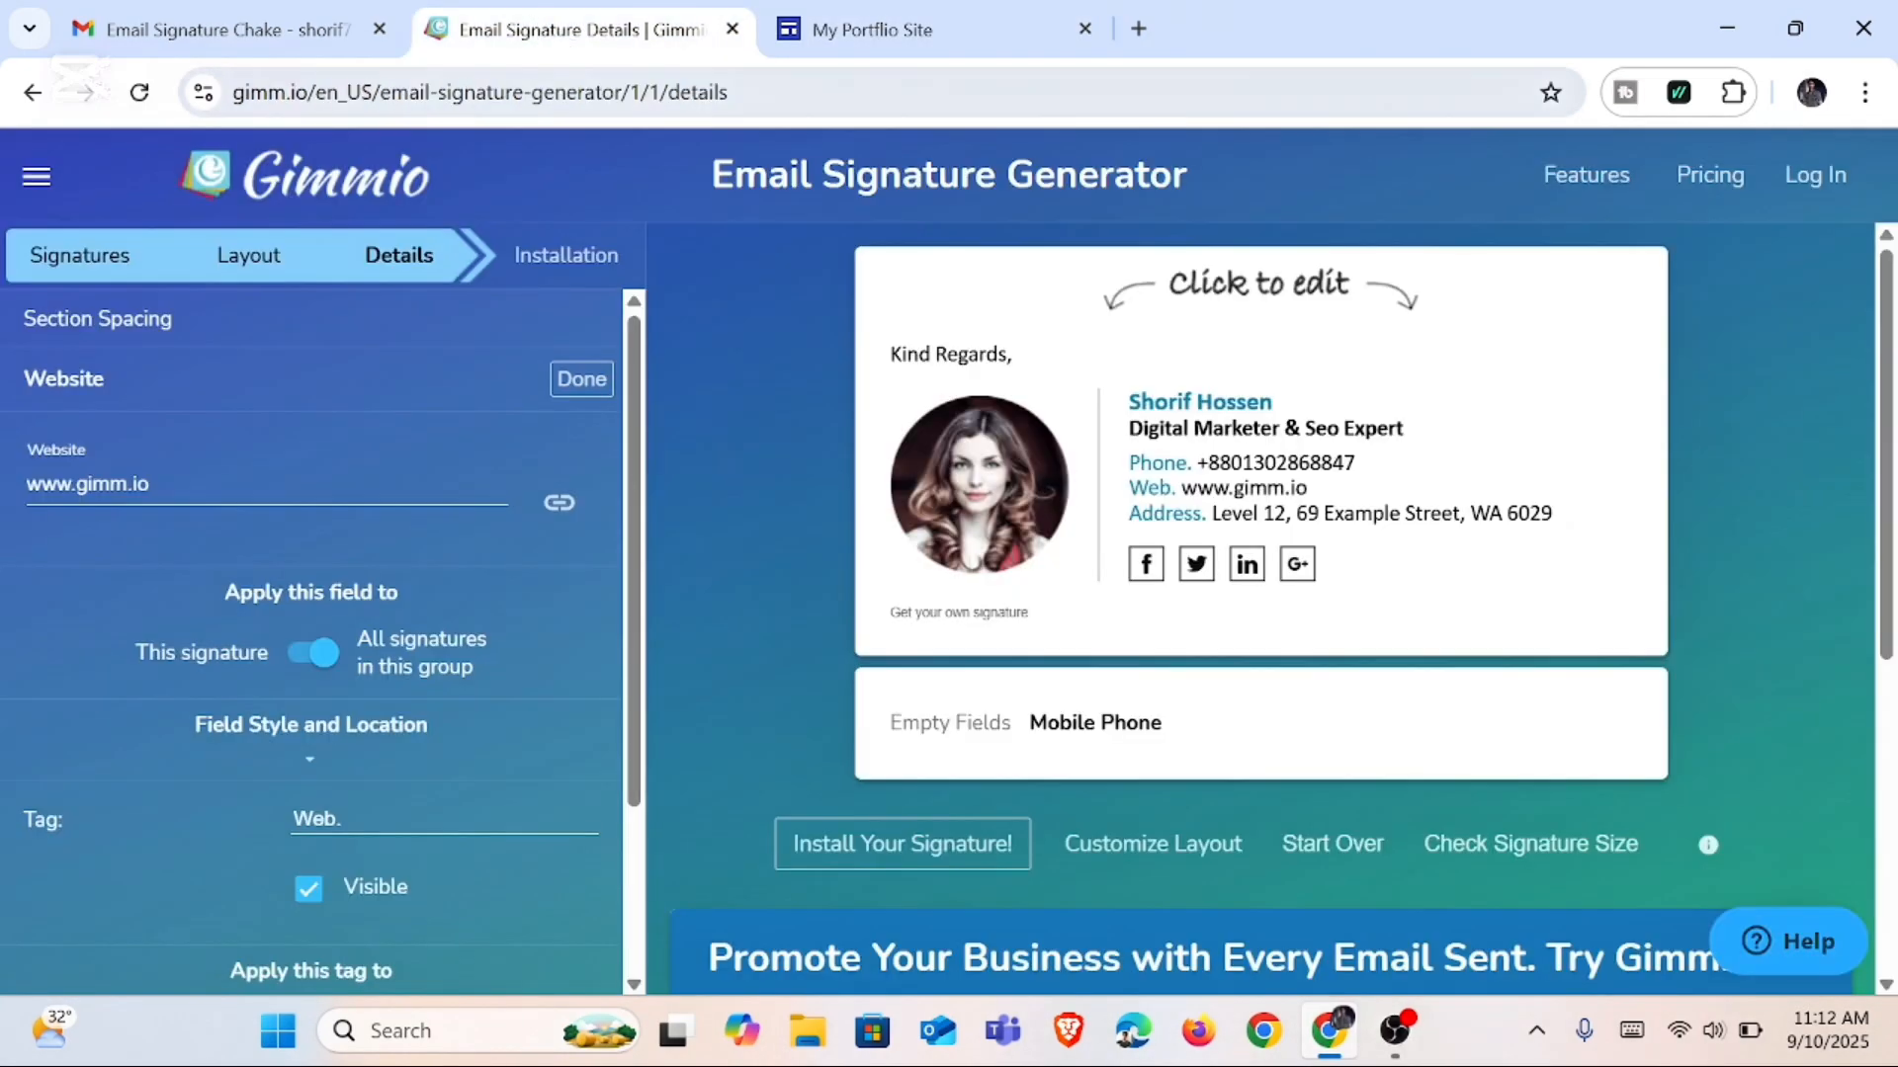
left_click_drag(27, 483, 259, 484)
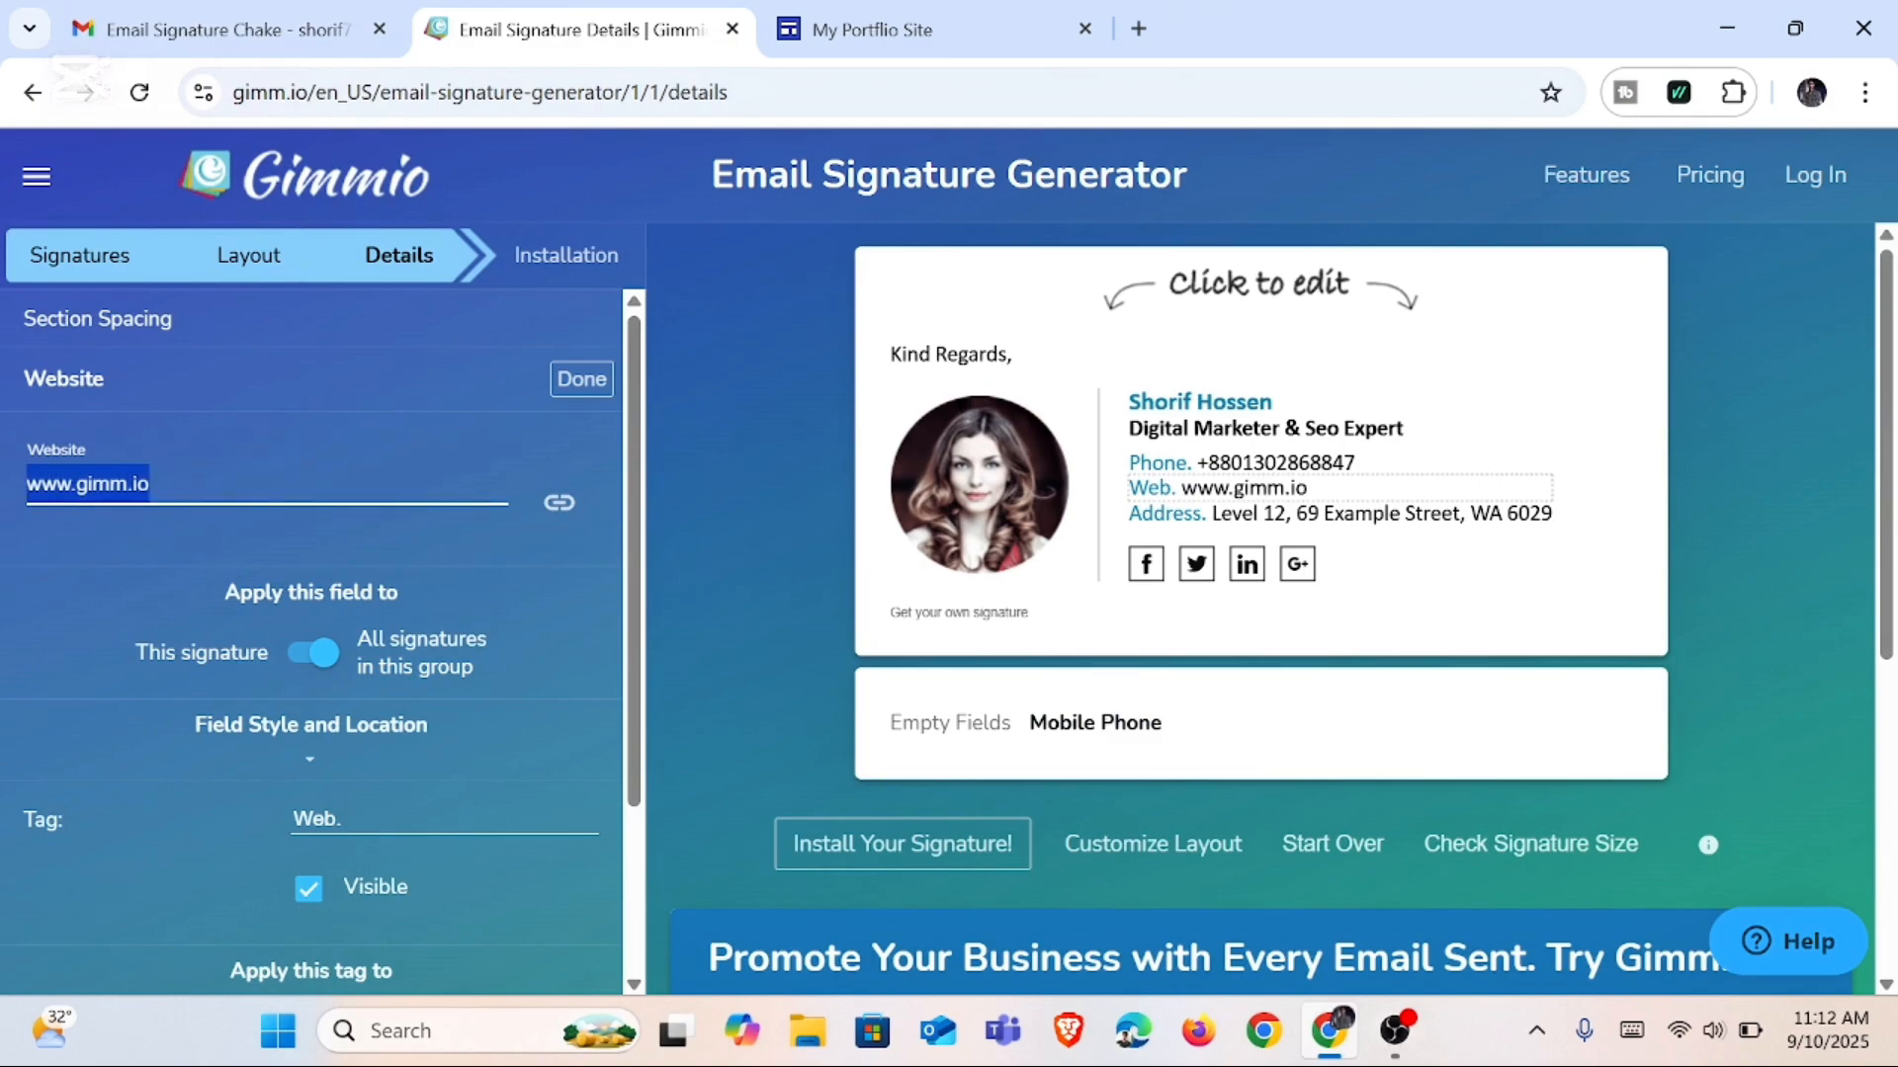
right_click(259, 476)
left_click(367, 468)
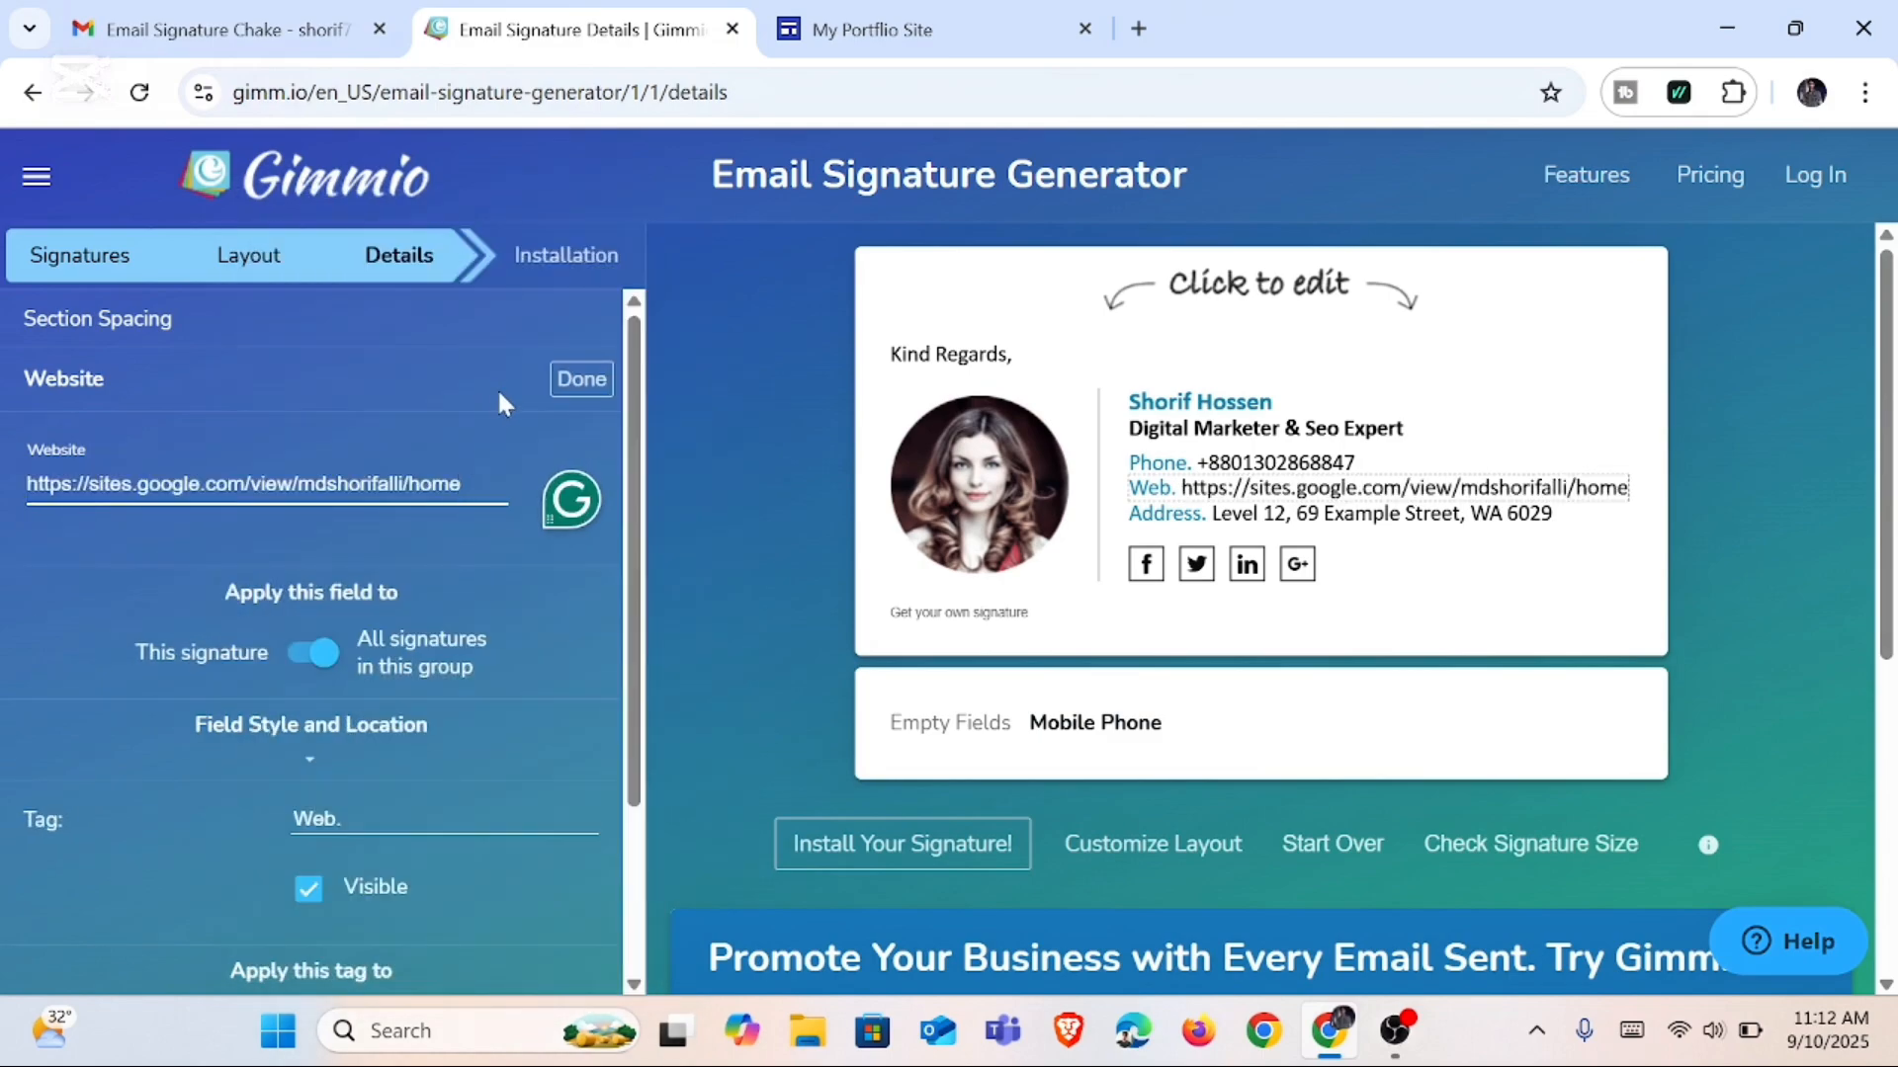
left_click(574, 384)
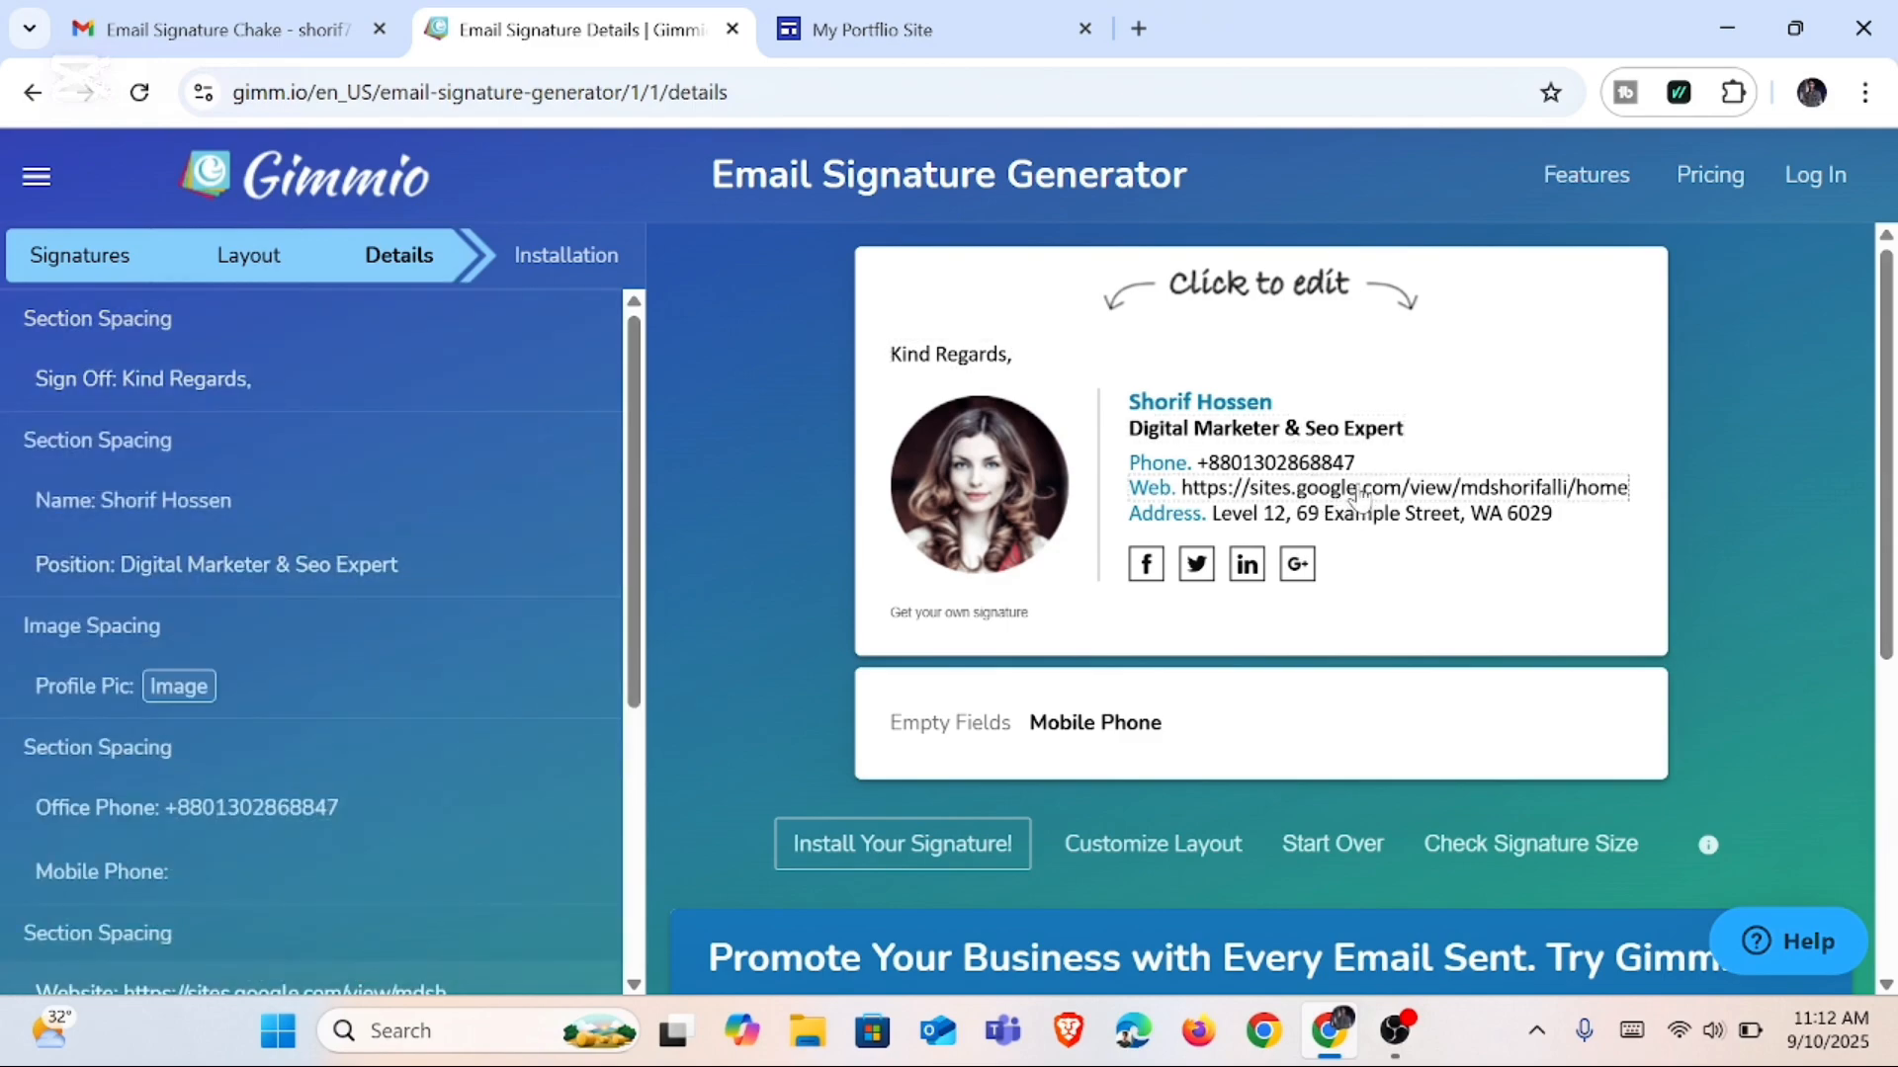
Step: Replace the sample office address in the signature with the owner's address
left_click(1231, 516)
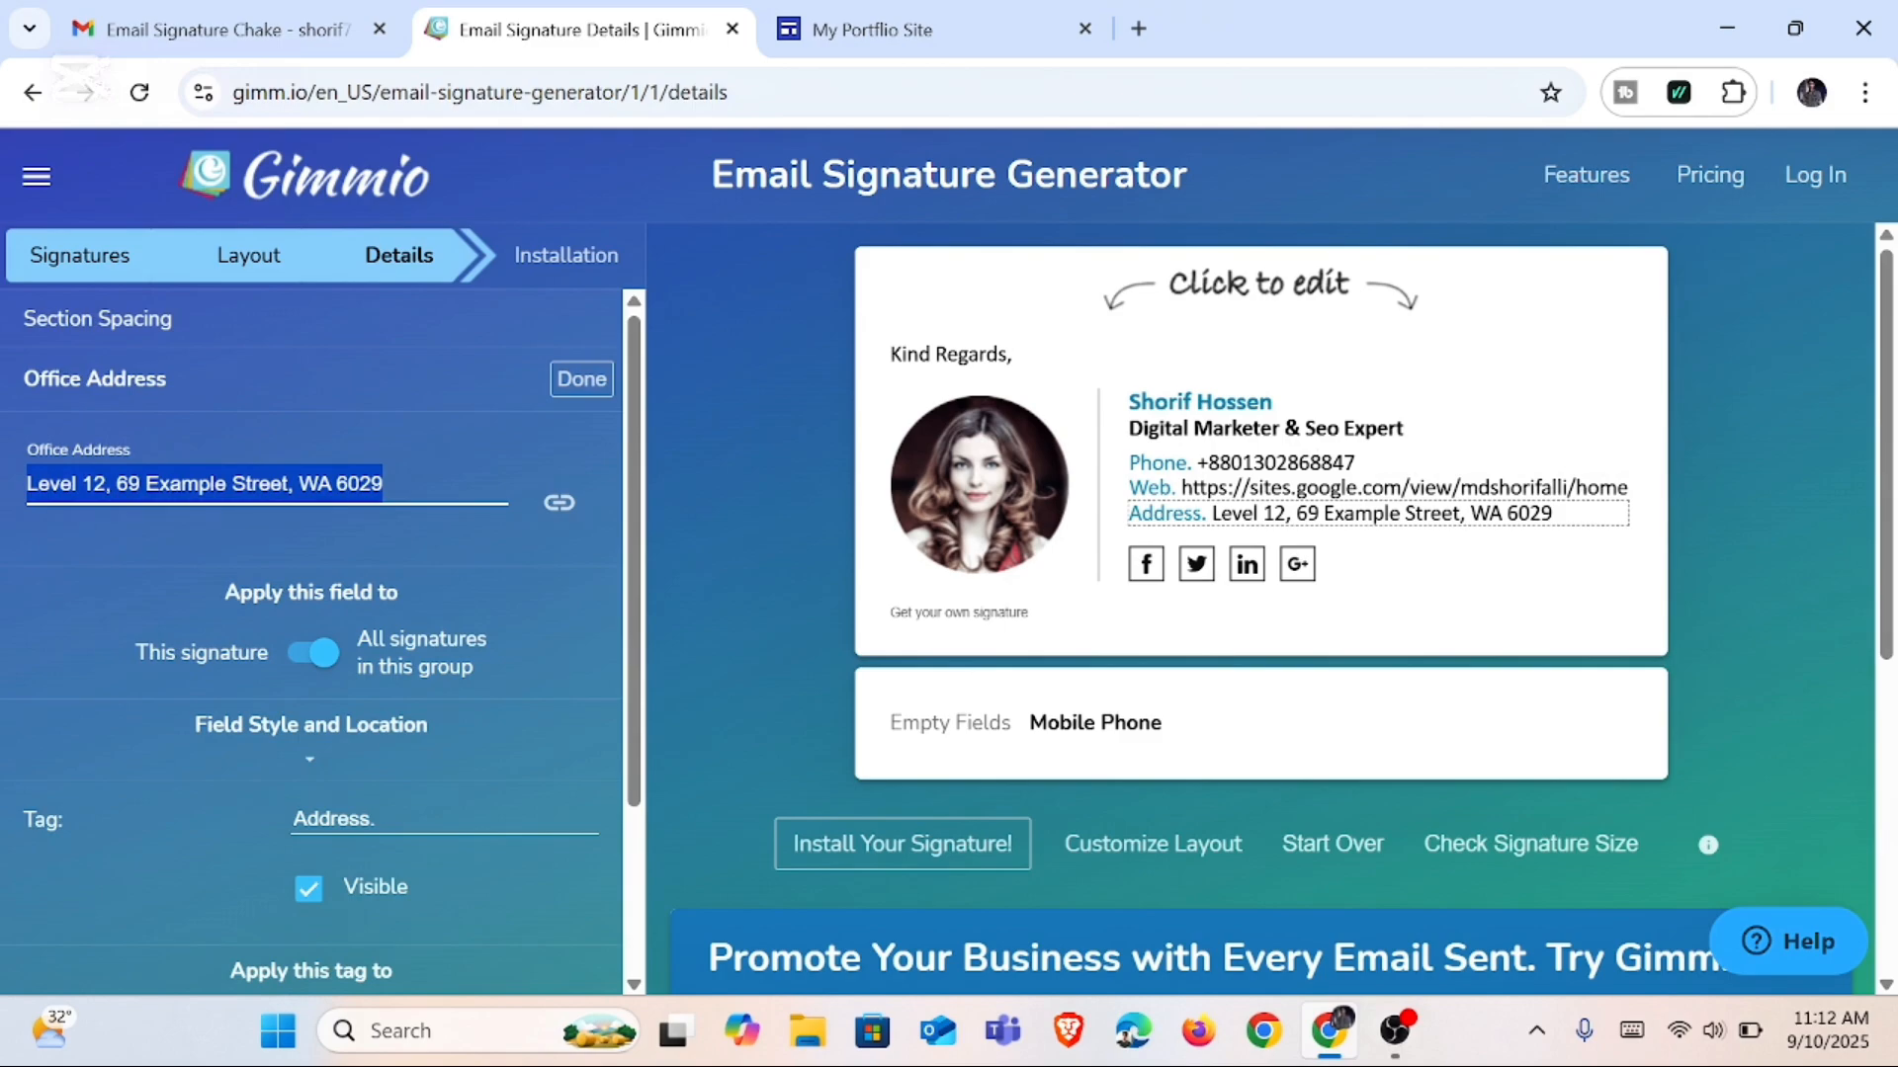
key("ctrl+v")
left_click(581, 378)
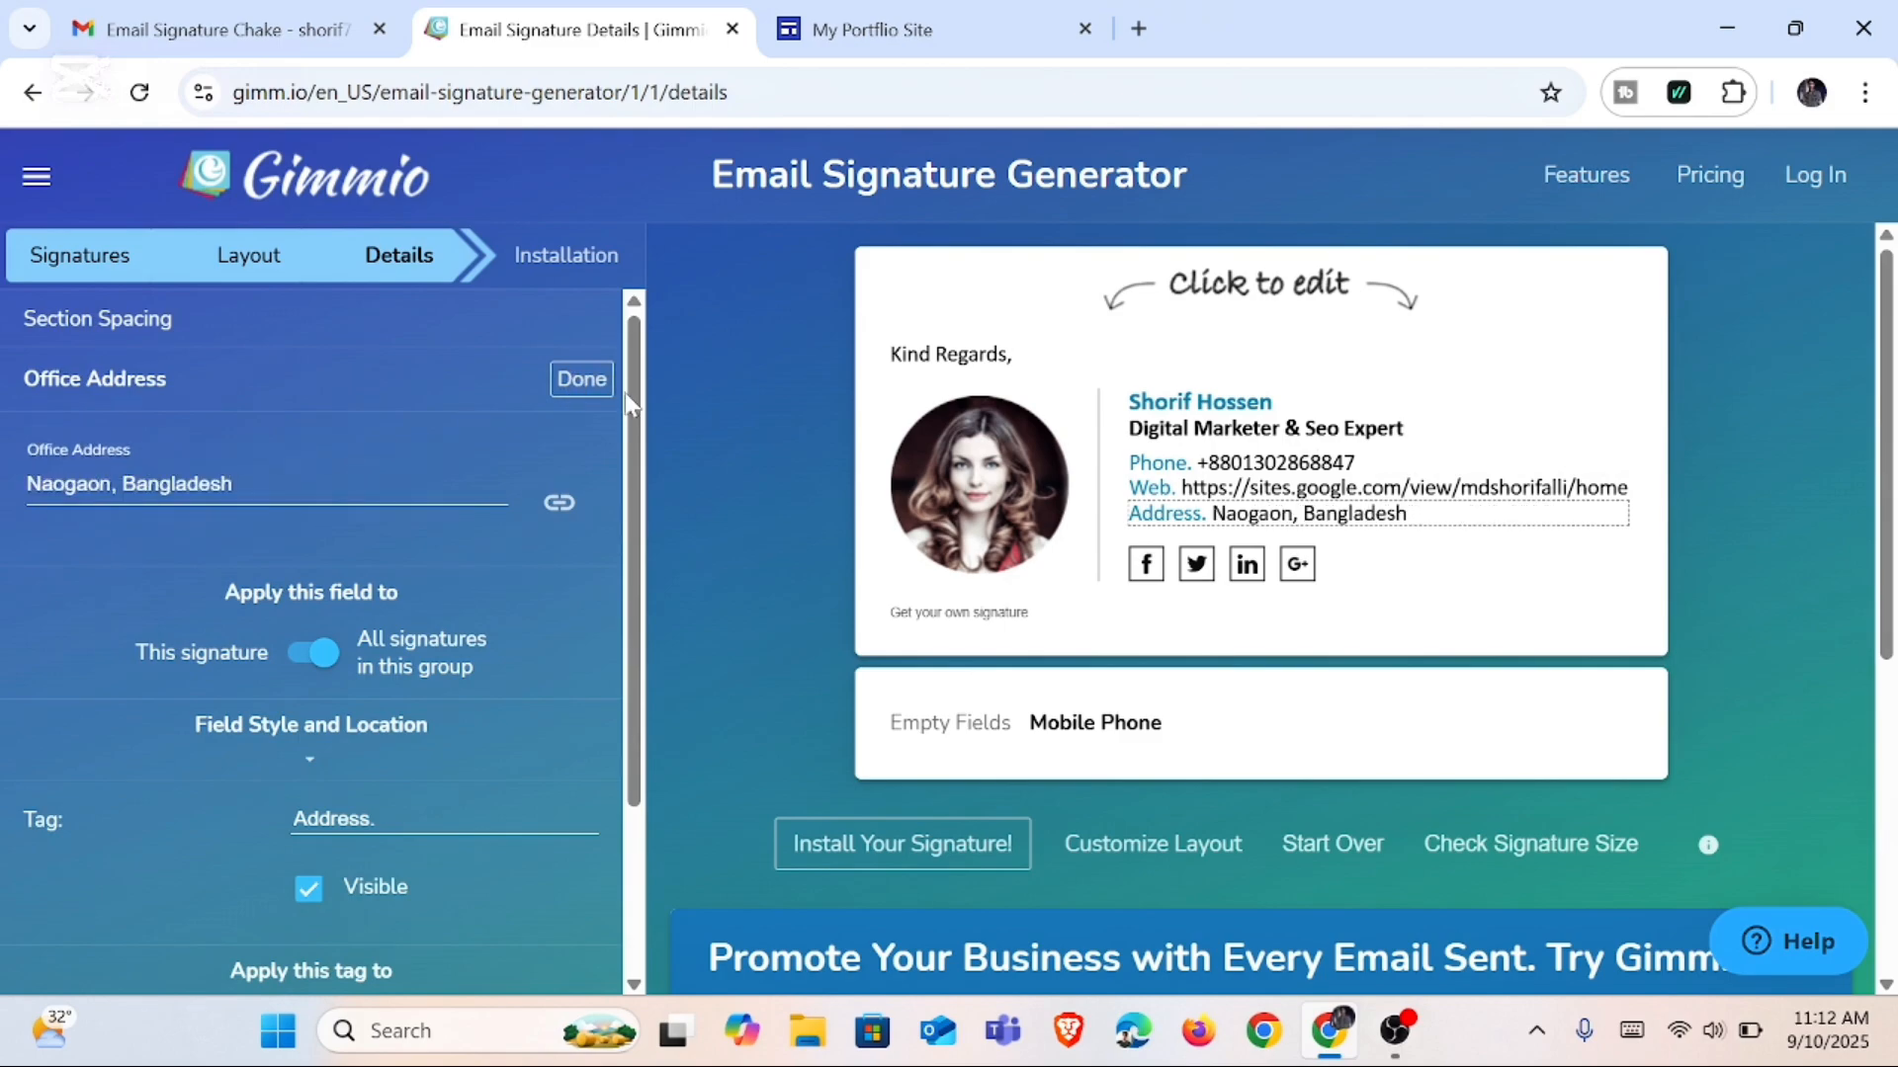
Step: Remove the sample profile picture from the signature and start choosing a local image file to replace it
left_click(1006, 474)
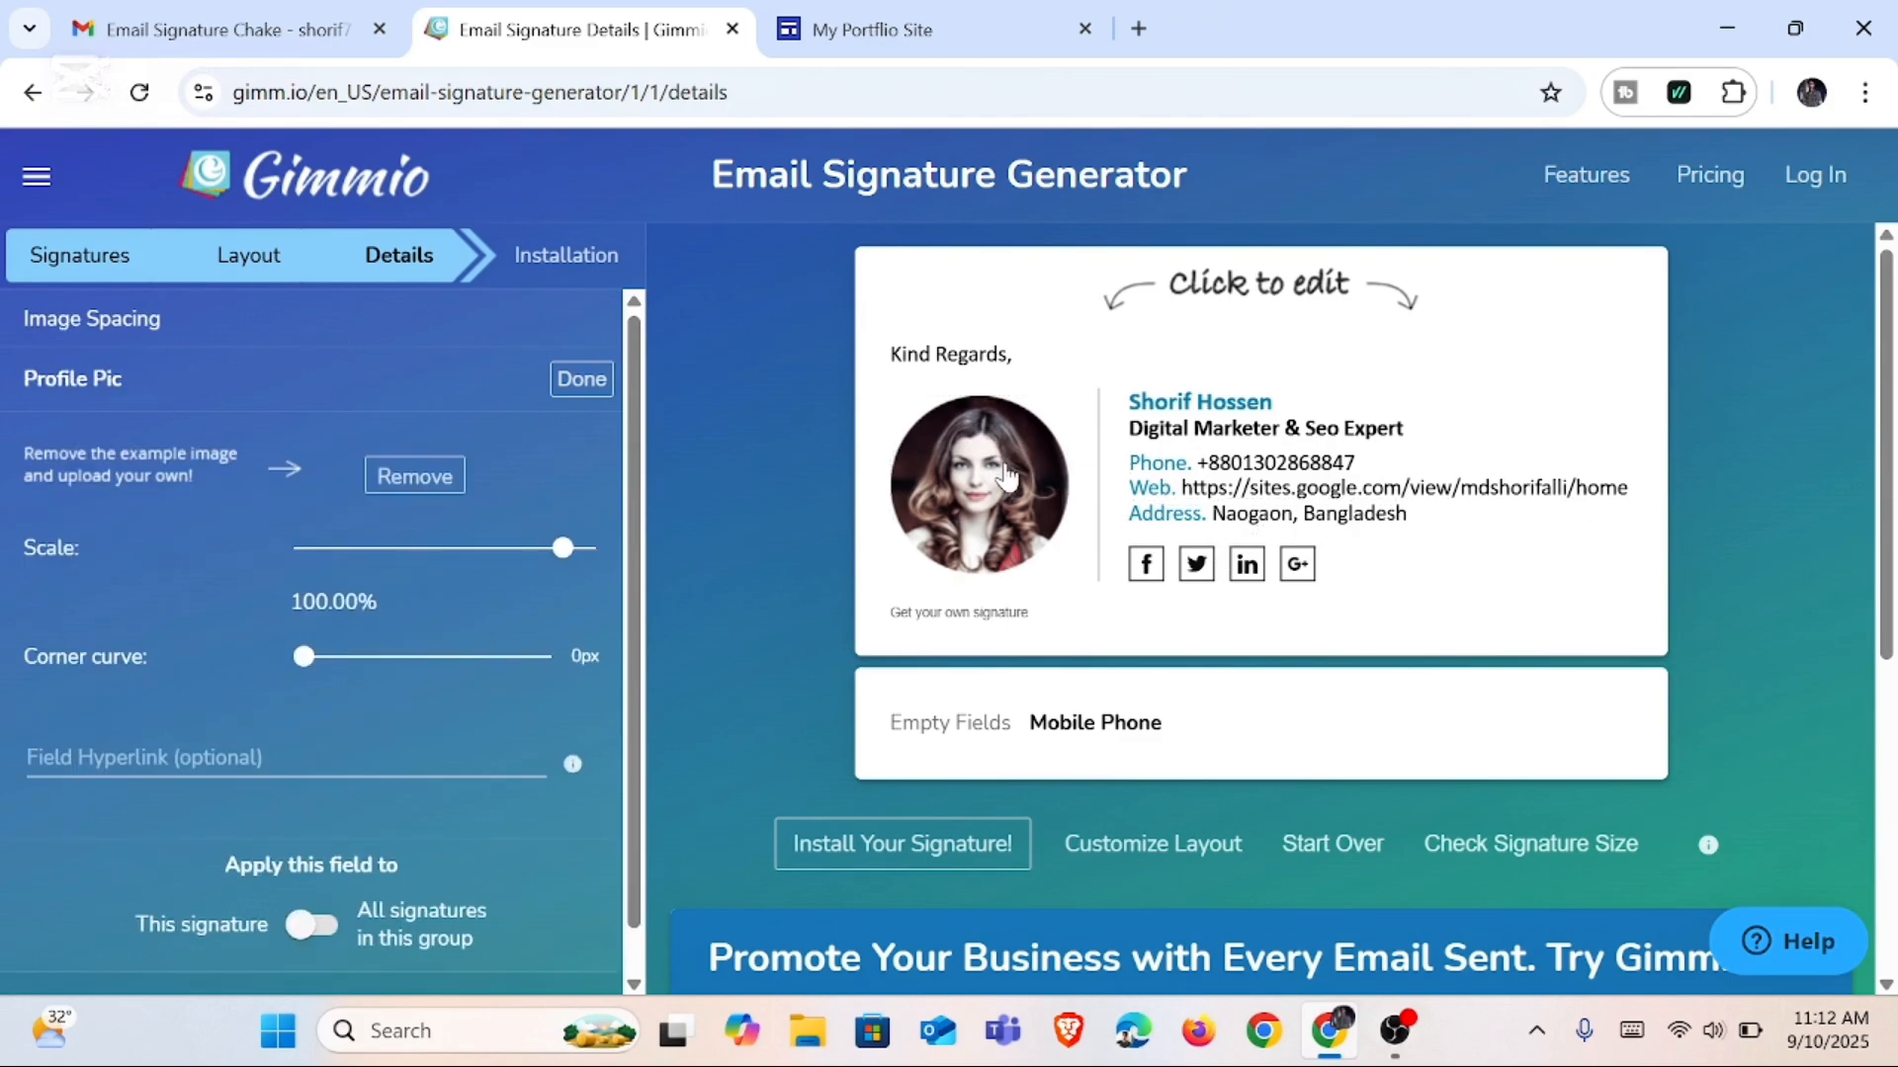
left_click(414, 479)
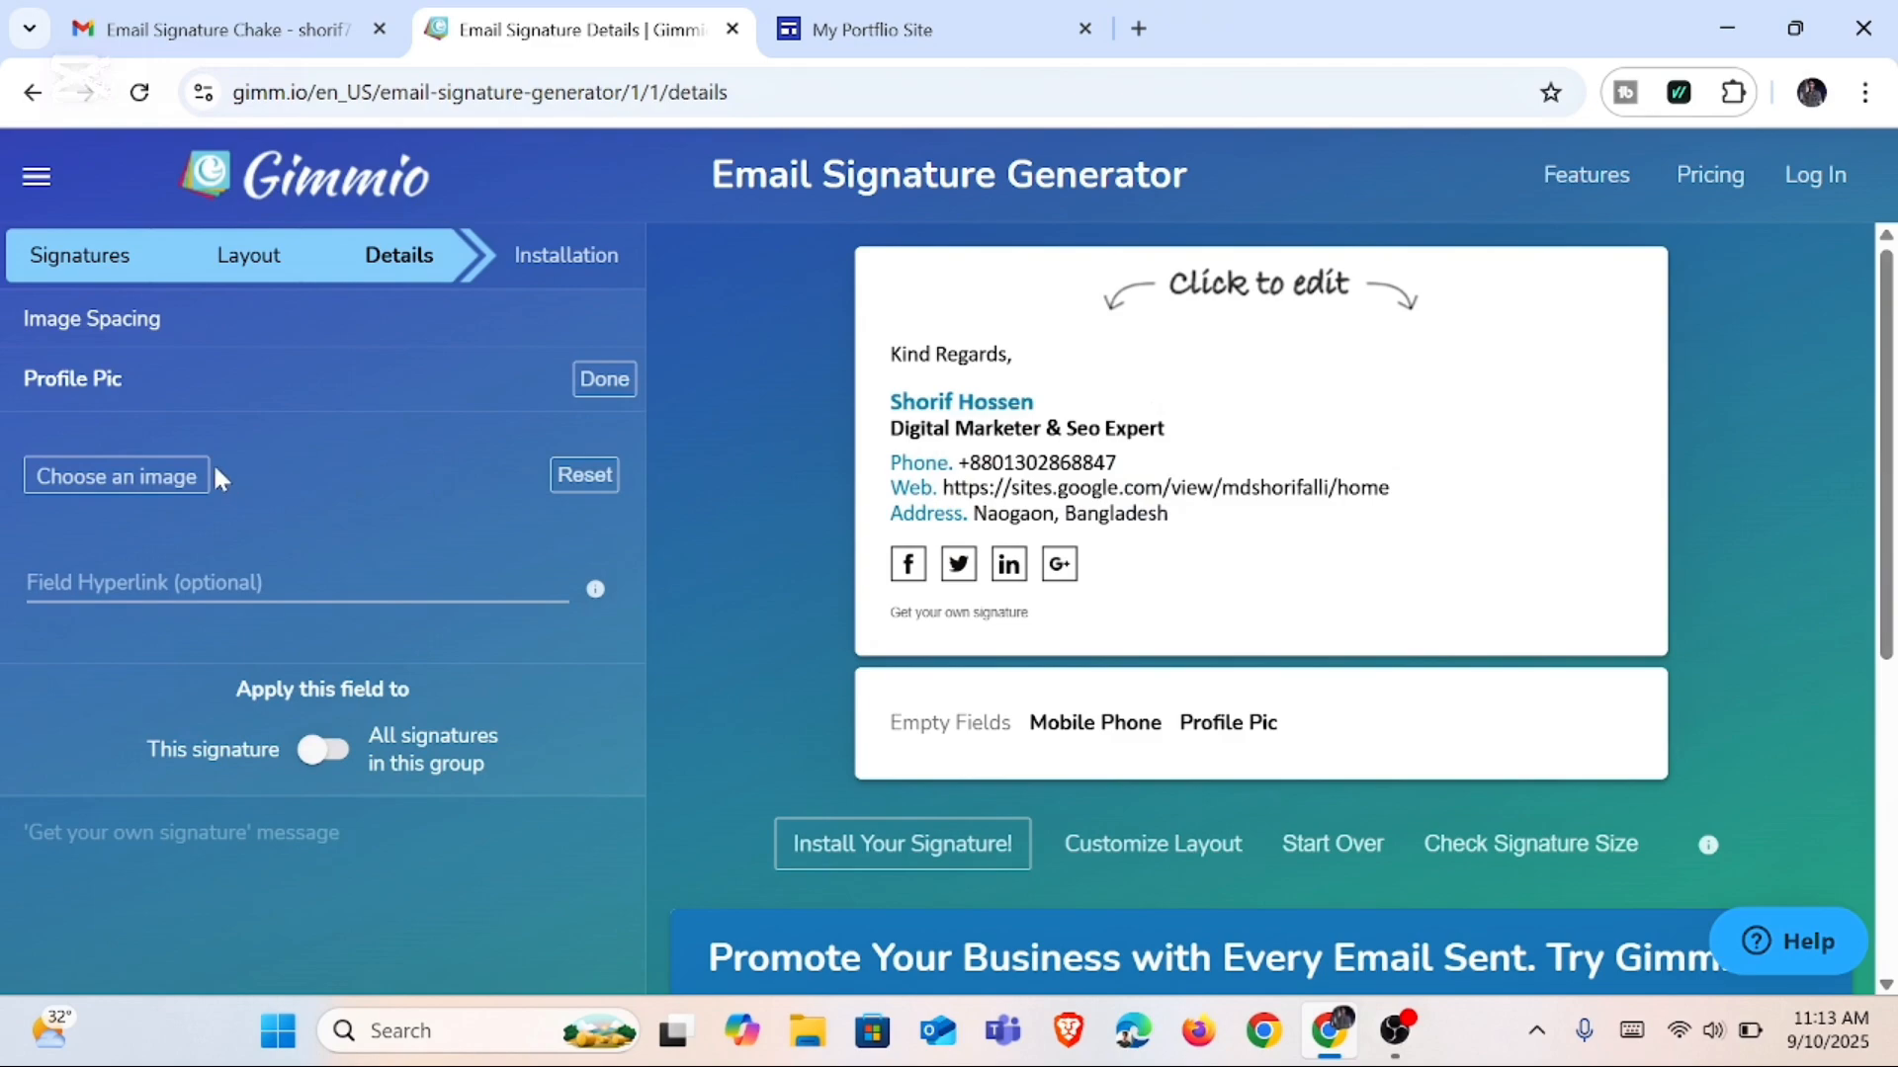
left_click(164, 477)
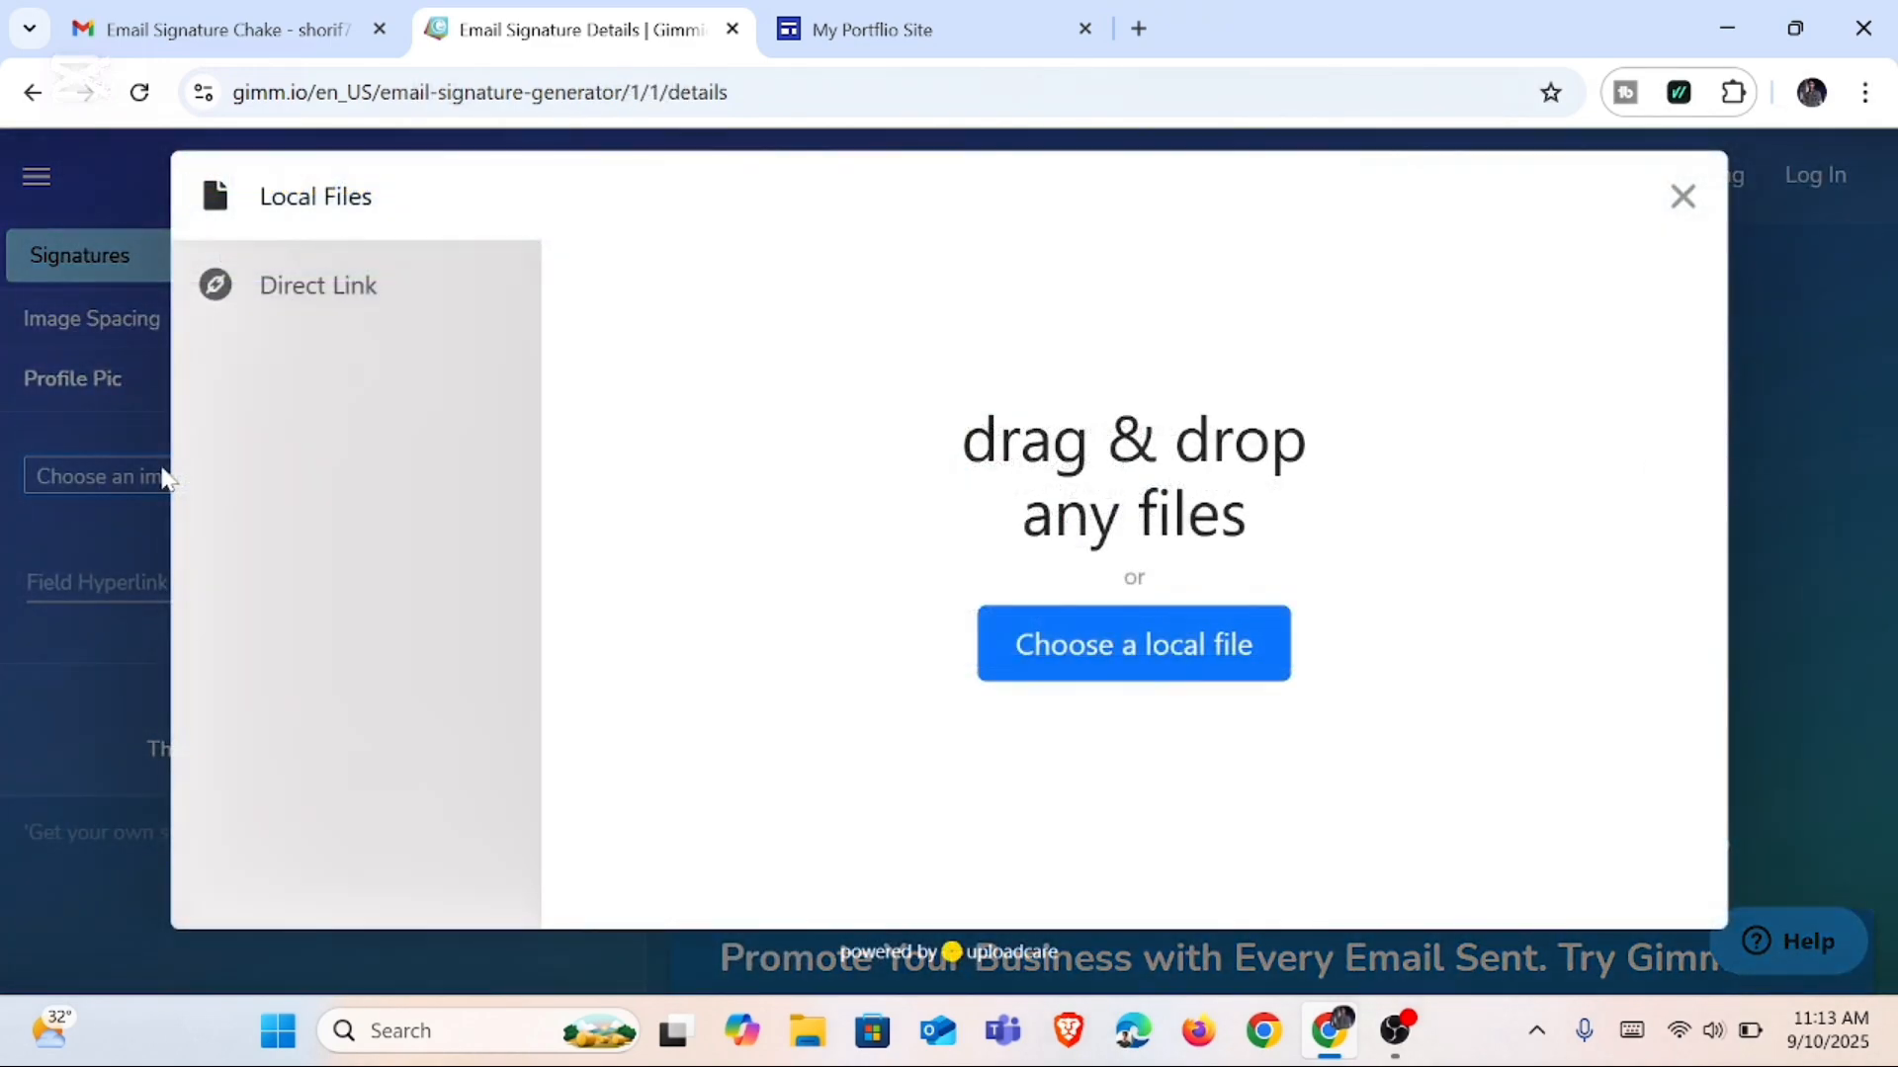
left_click(1177, 649)
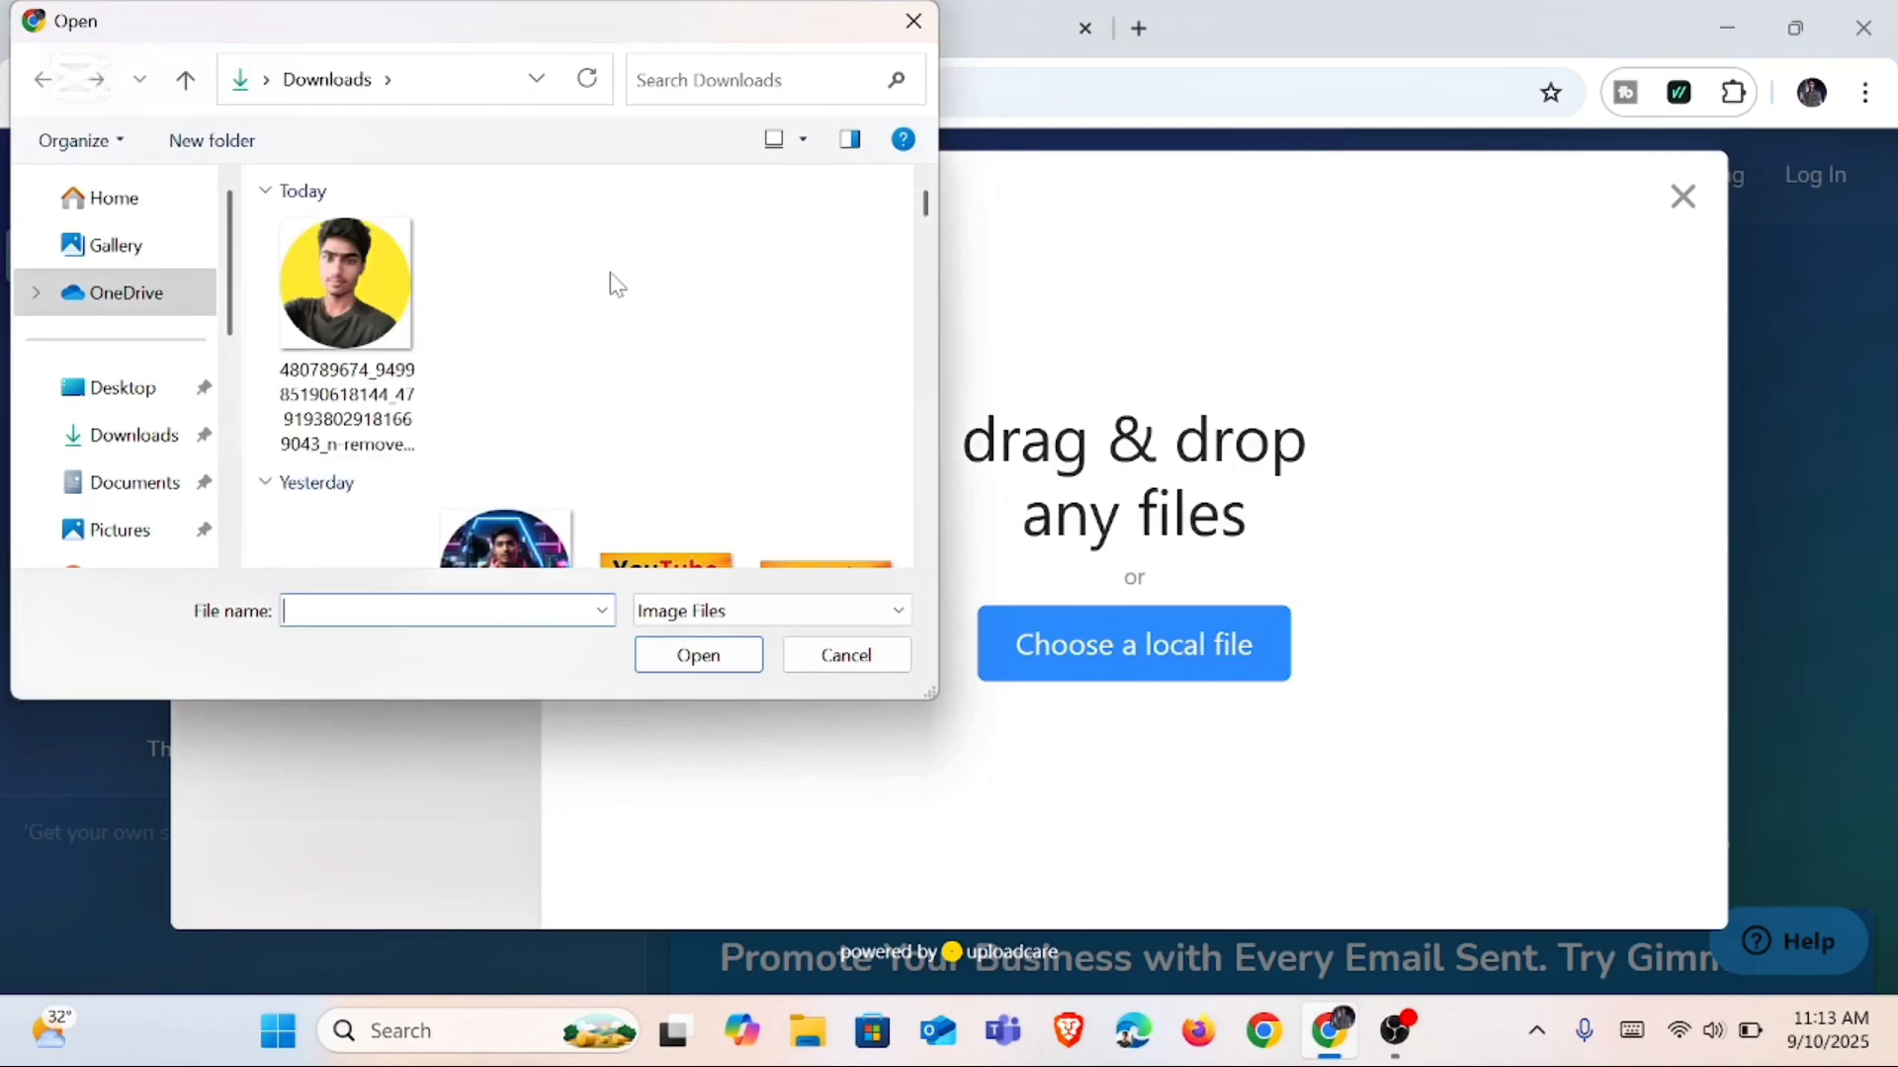
Step: Upload the owner's suit-and-tie portrait with yellow background from Downloads uncropped as the profile picture and scale it to 9.57%
scroll(474, 333, "down", 3)
scroll(475, 333, "up", 1)
scroll(514, 336, "down", 6)
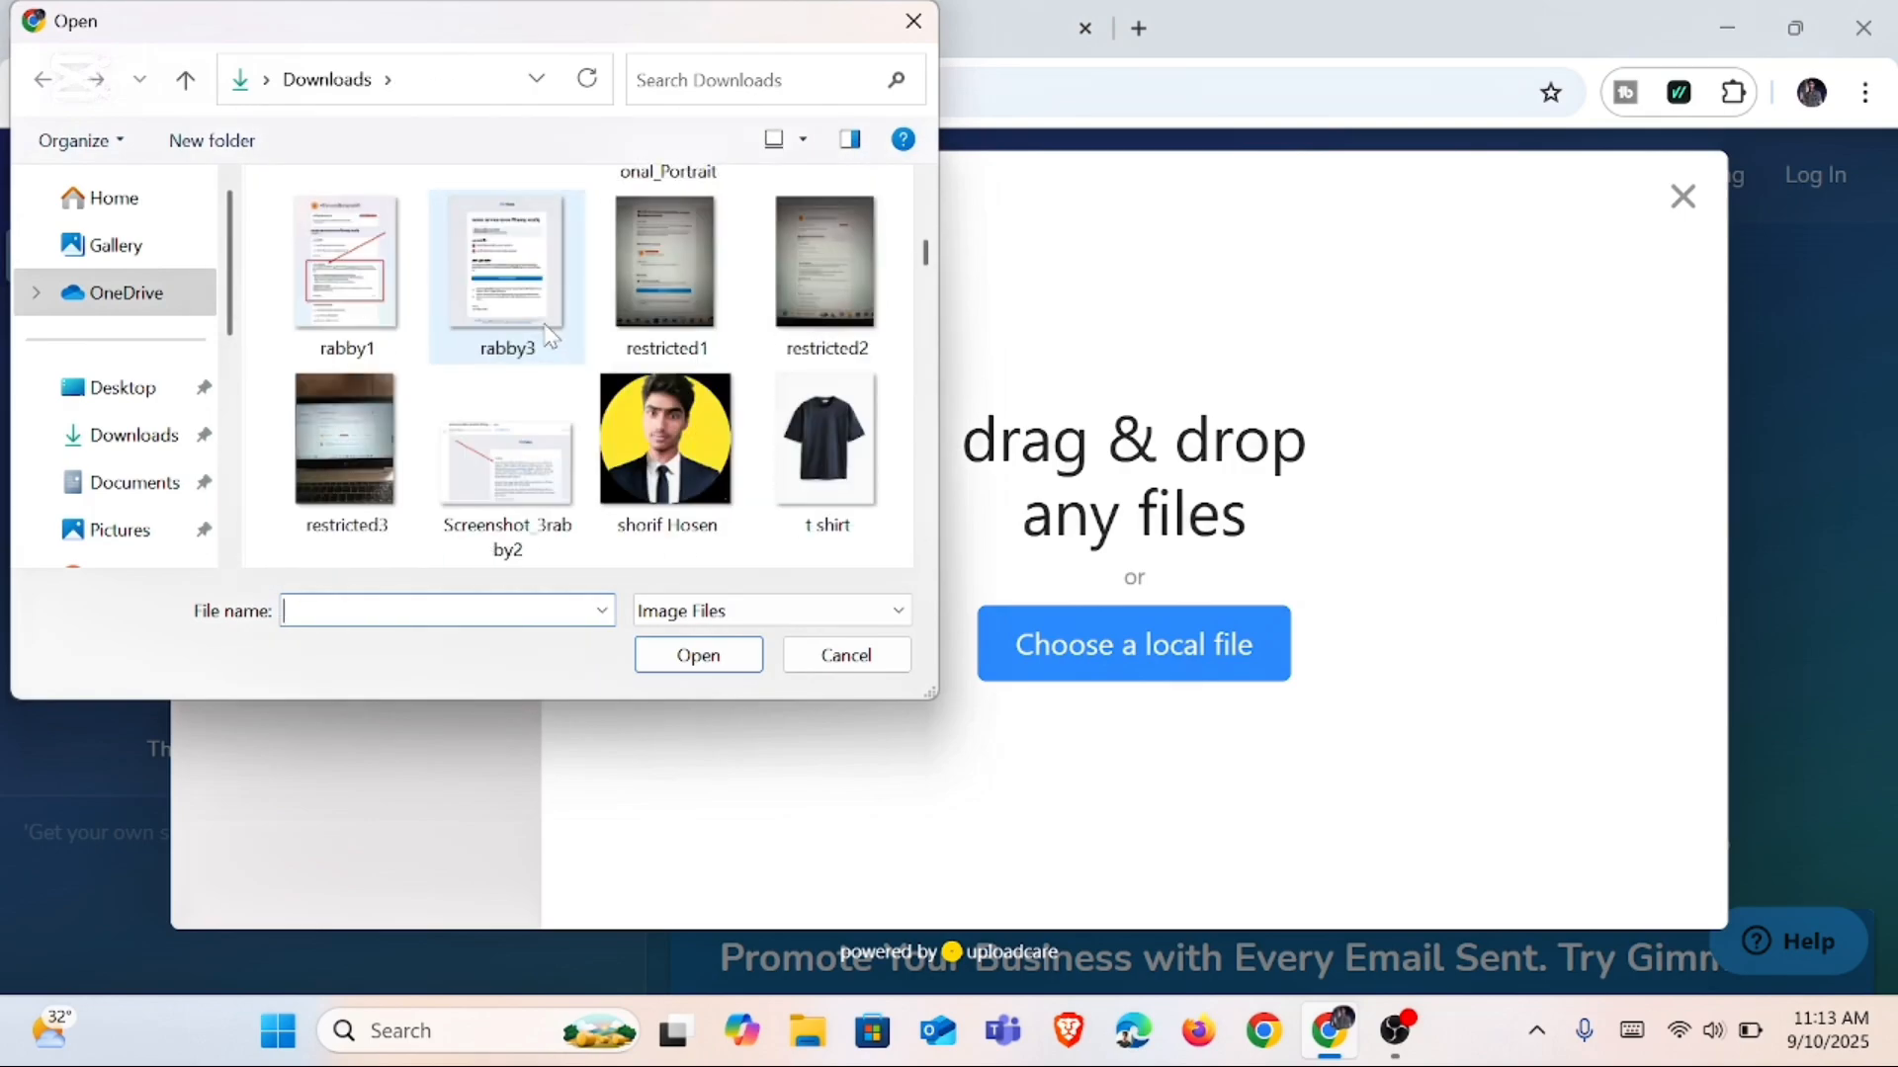
scroll(551, 339, "up", 1)
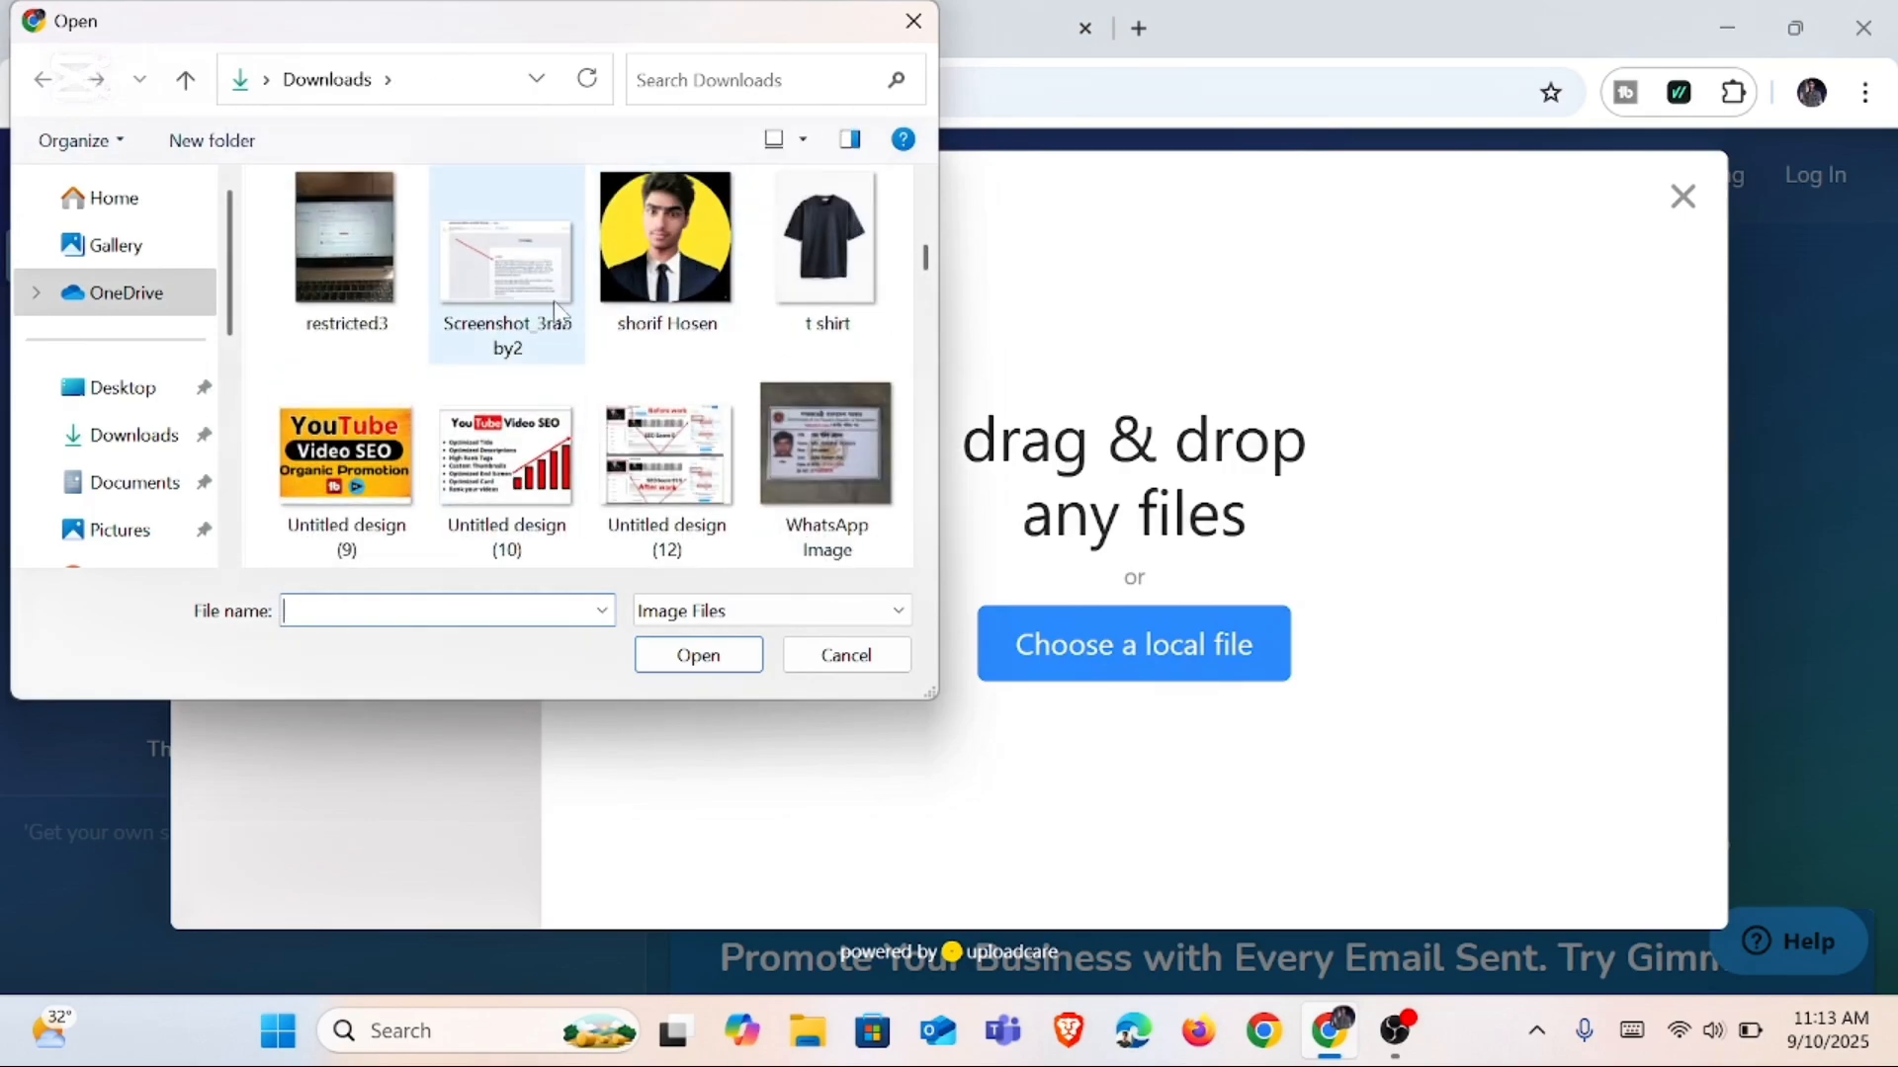
scroll(554, 301, "up", 3)
left_click(667, 445)
left_click(699, 655)
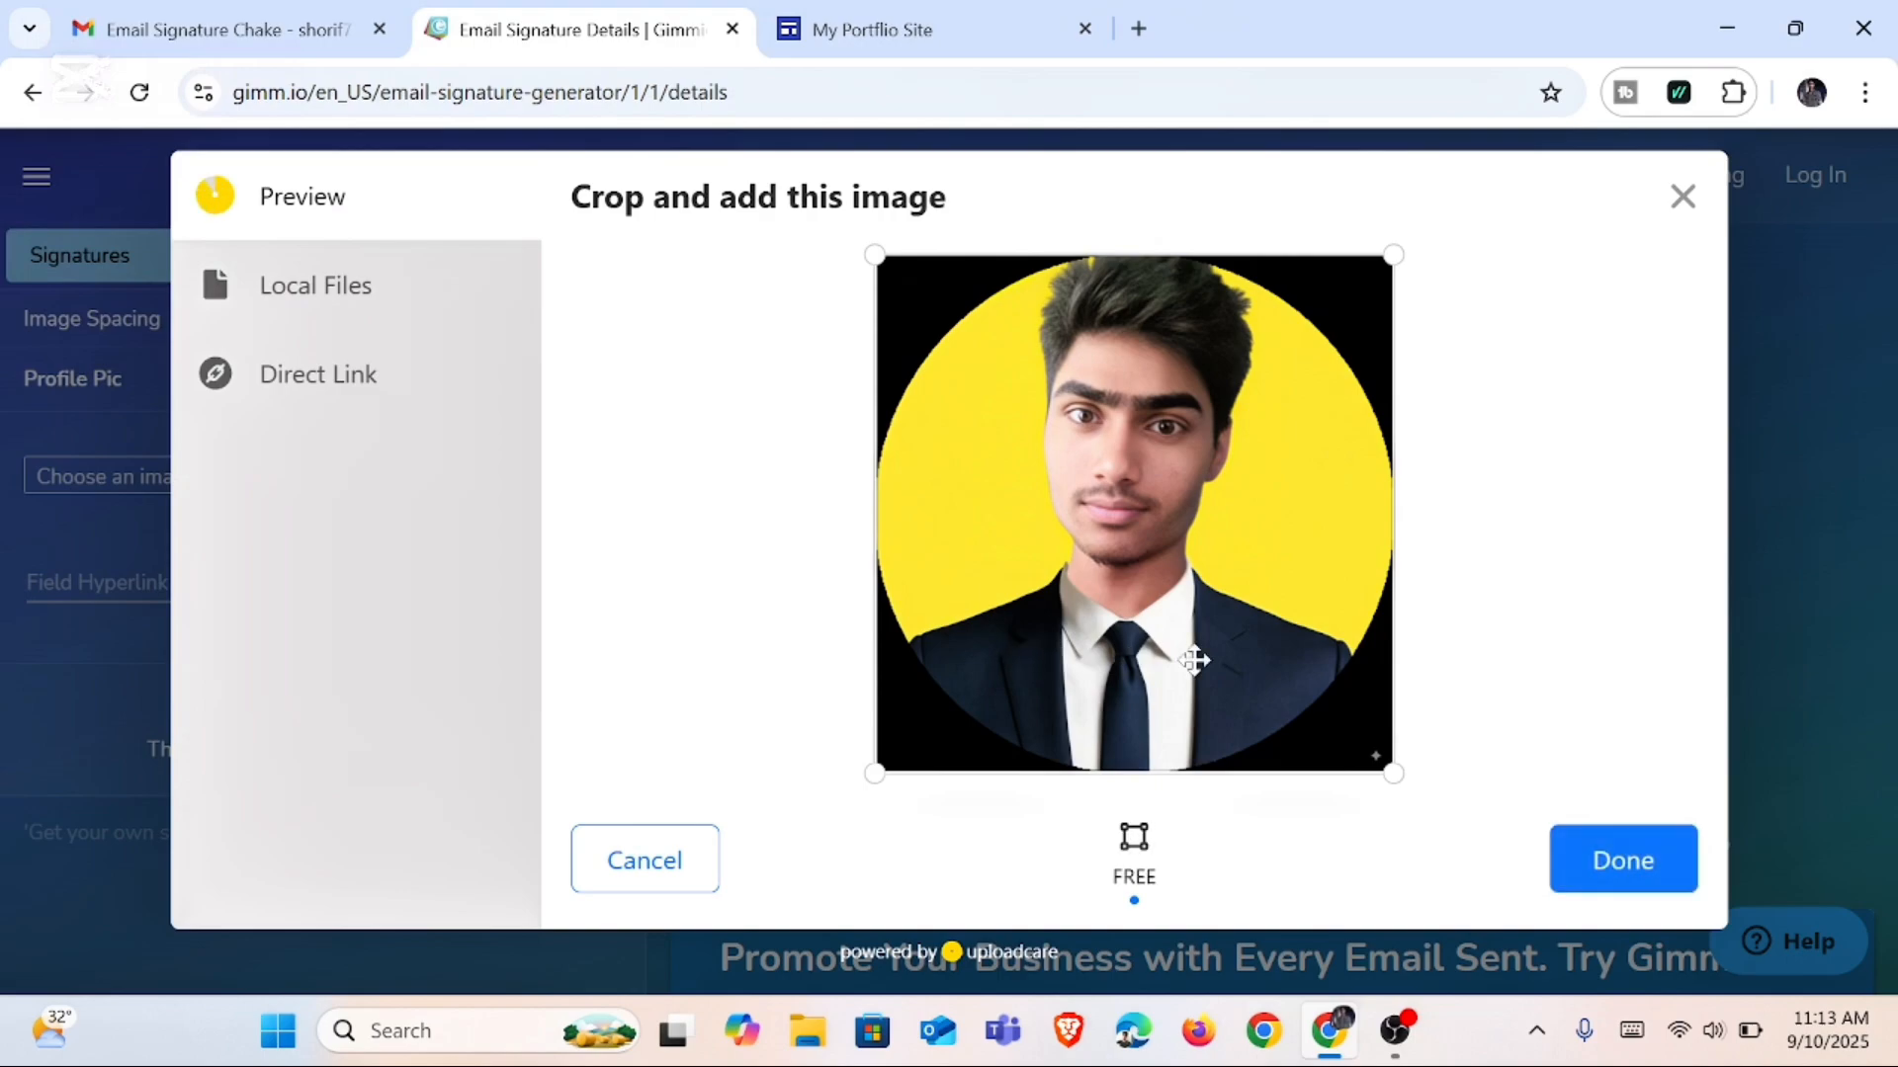
left_click(1622, 856)
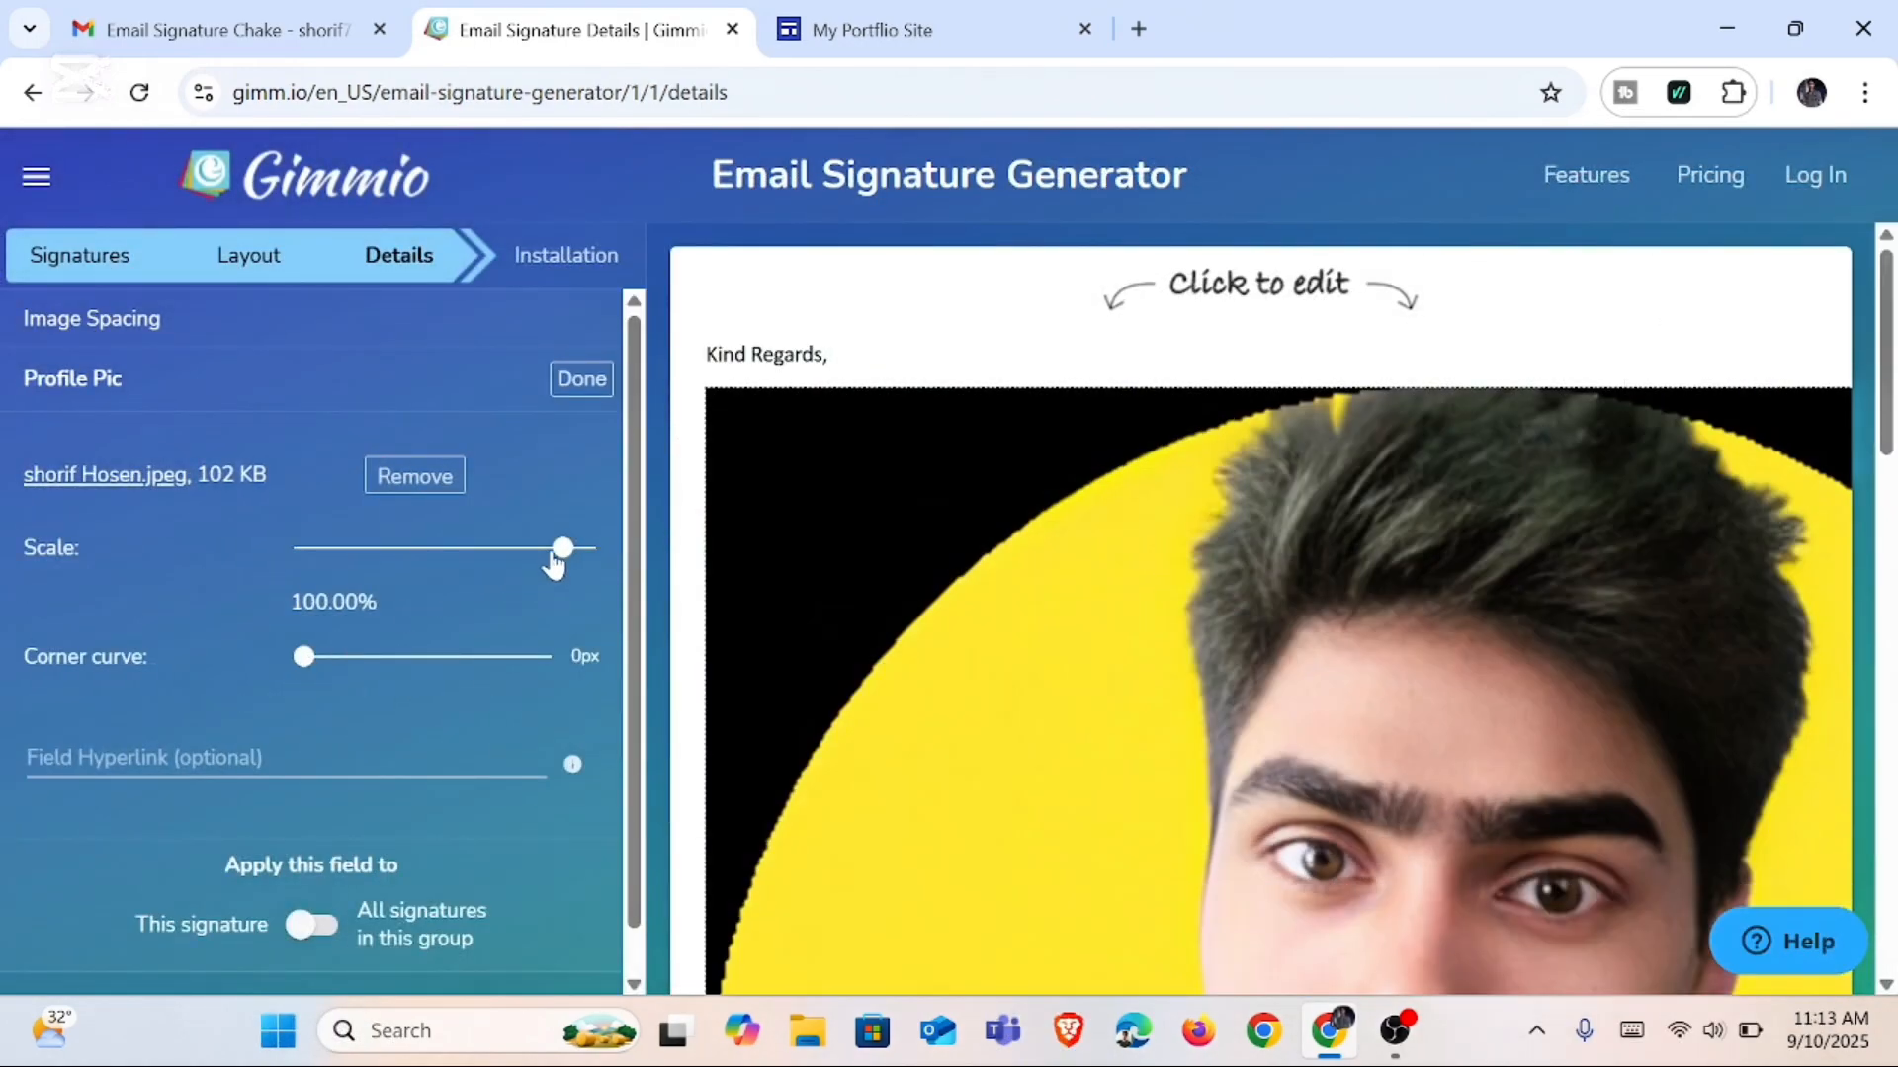
left_click_drag(555, 562, 406, 561)
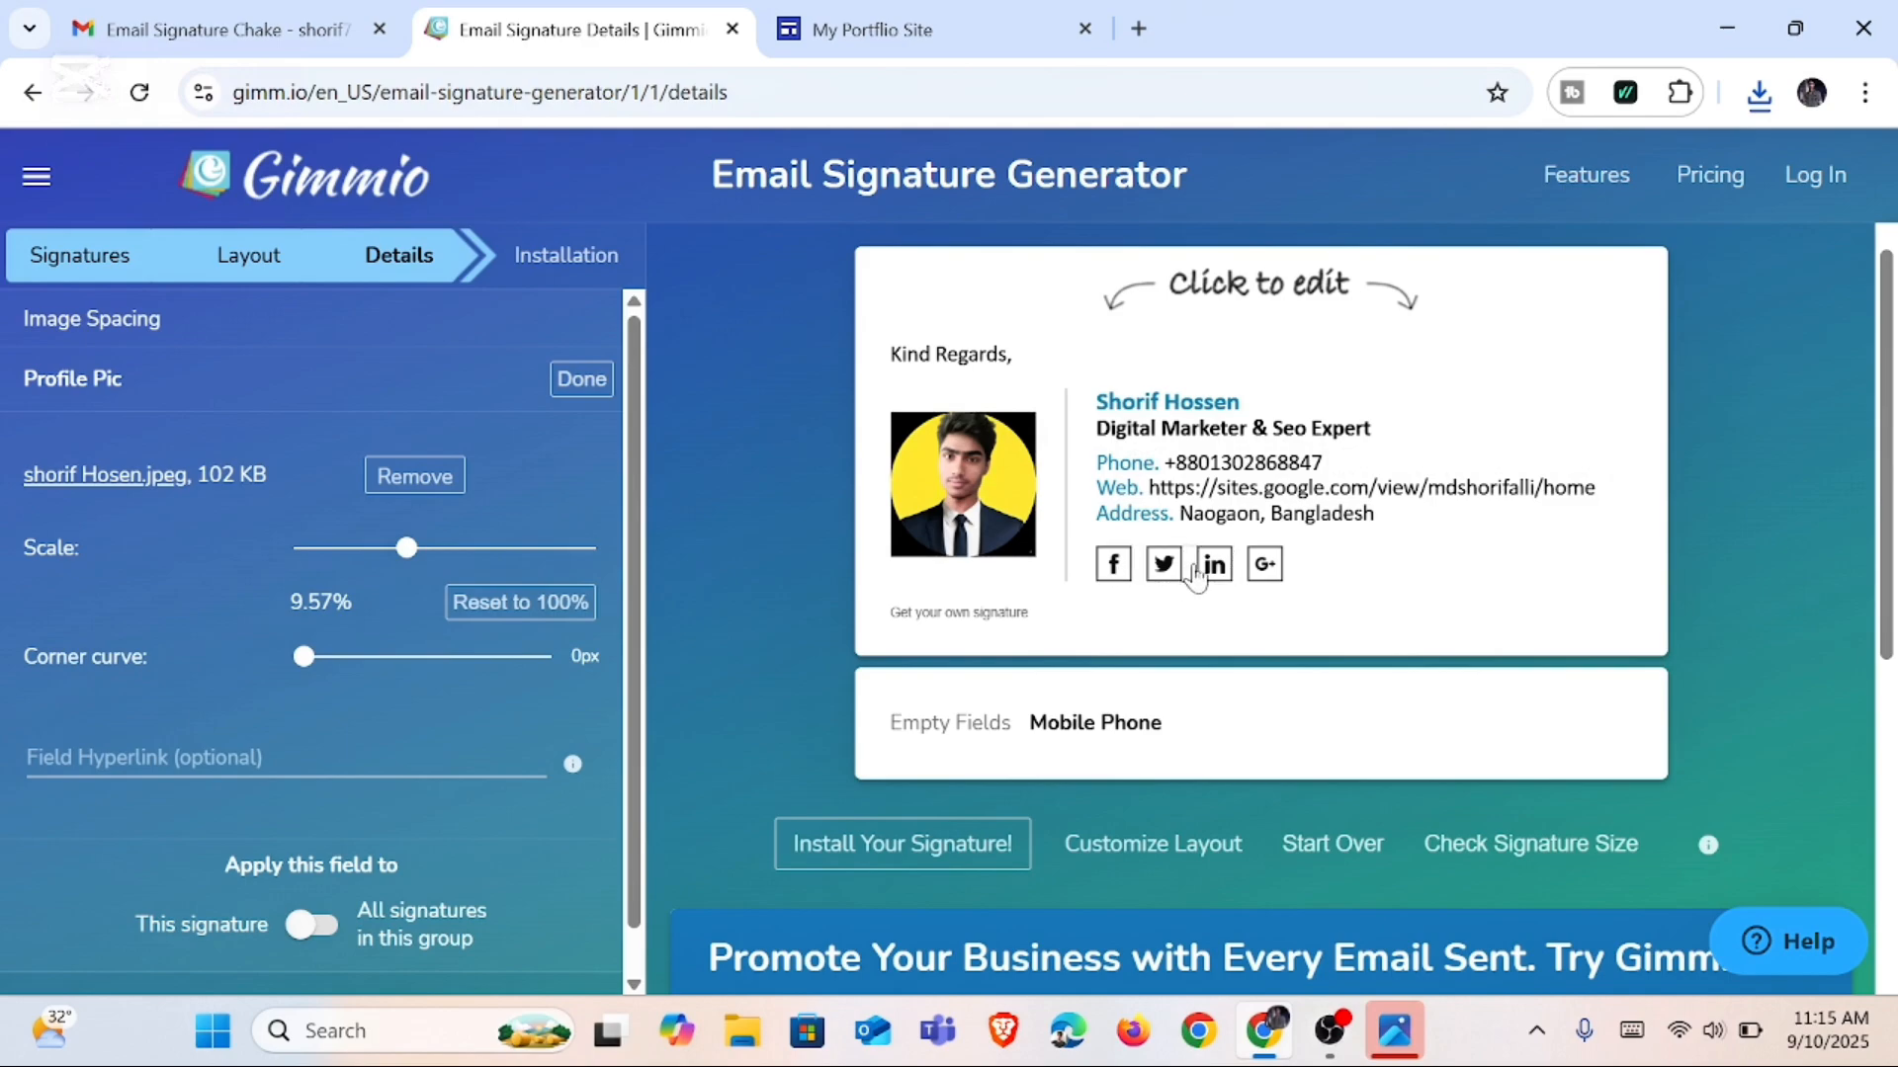
Step: Set the signature's Facebook icon to Upload Social Icon mode and start choosing a local image file for it
left_click(1109, 575)
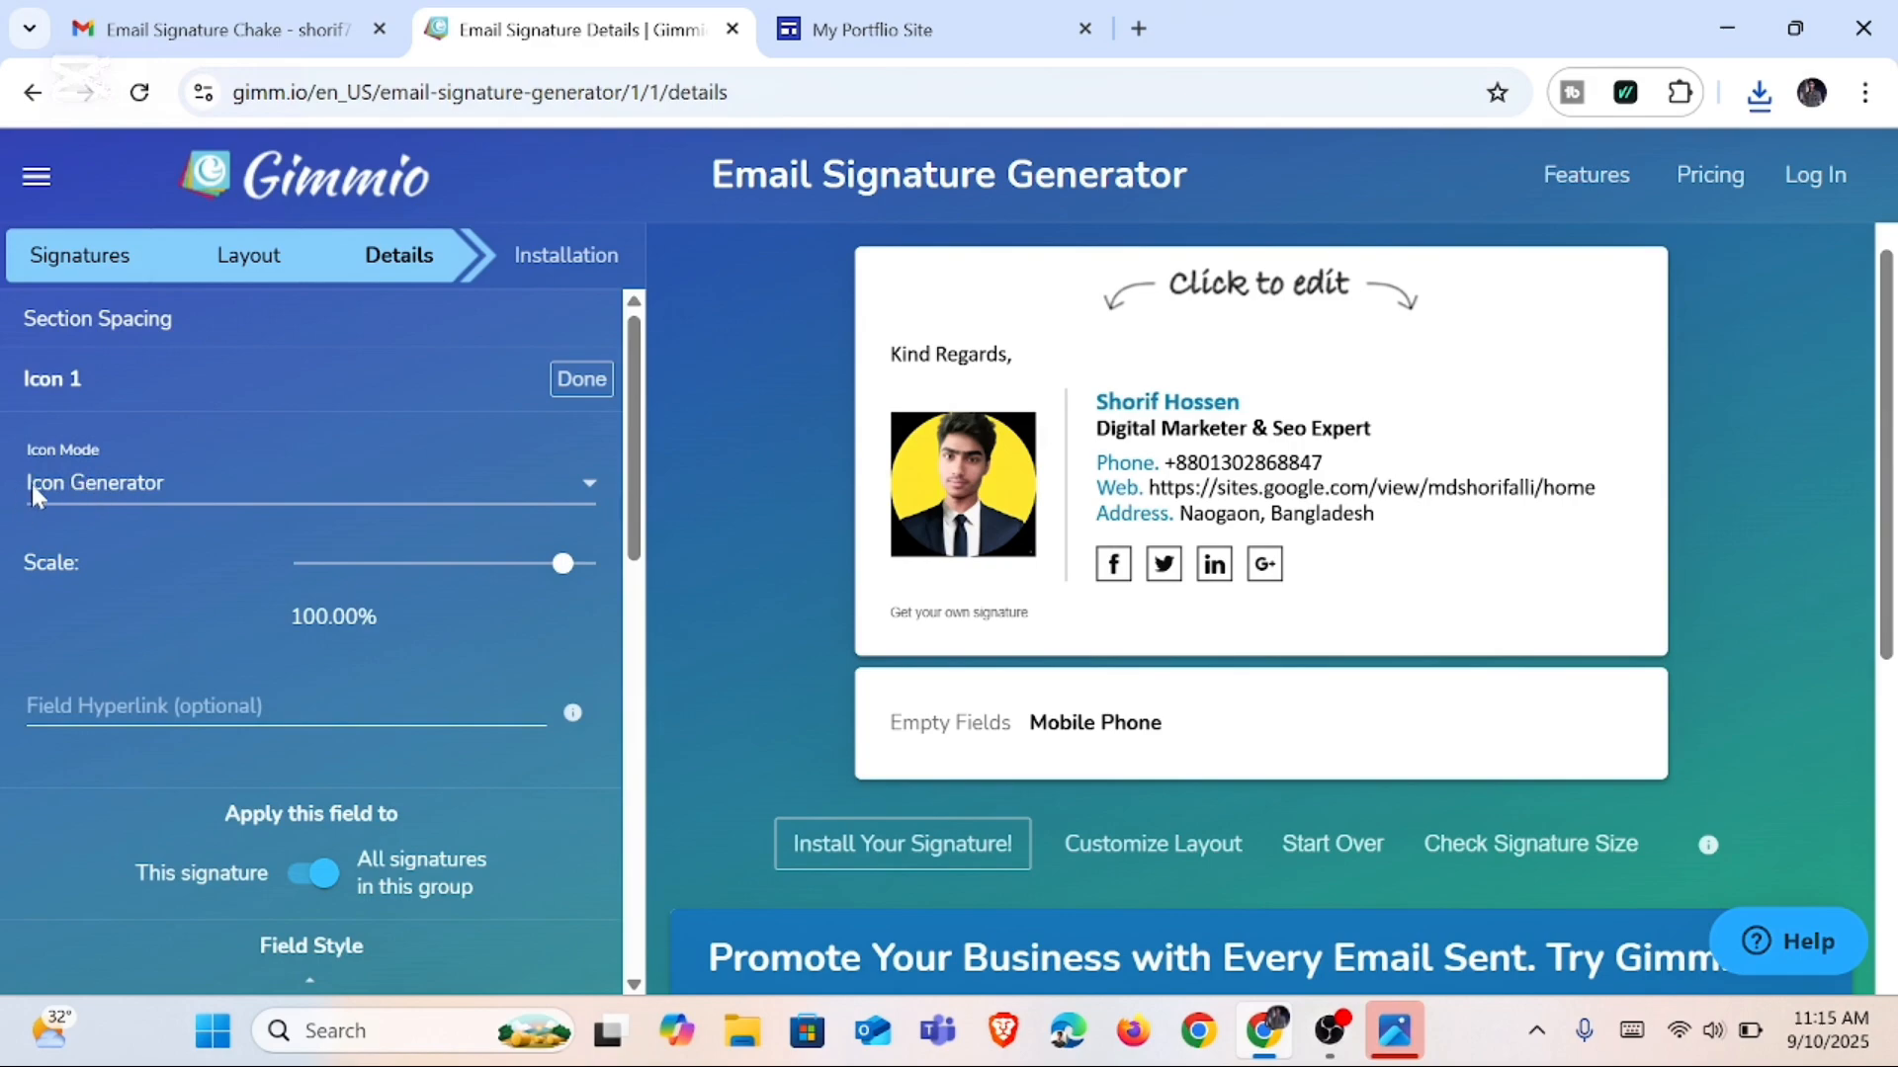
left_click(590, 494)
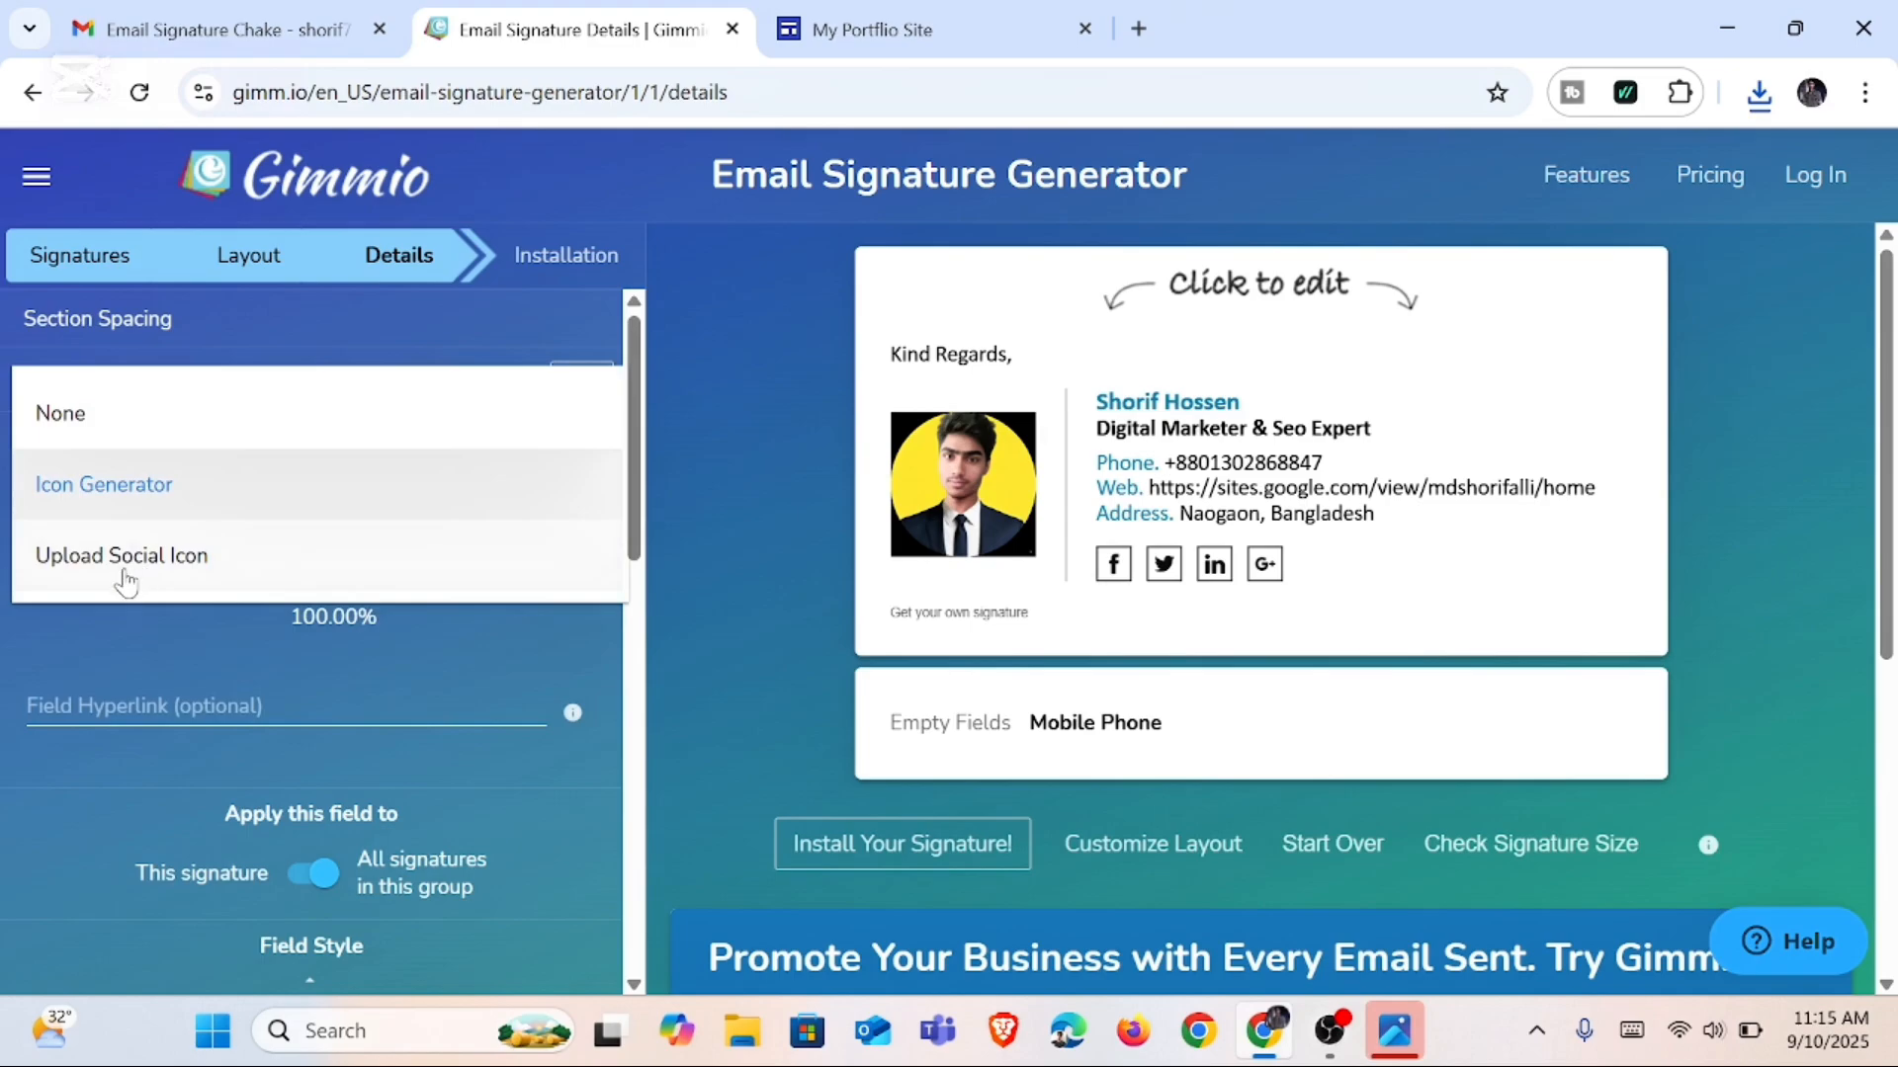
left_click(161, 560)
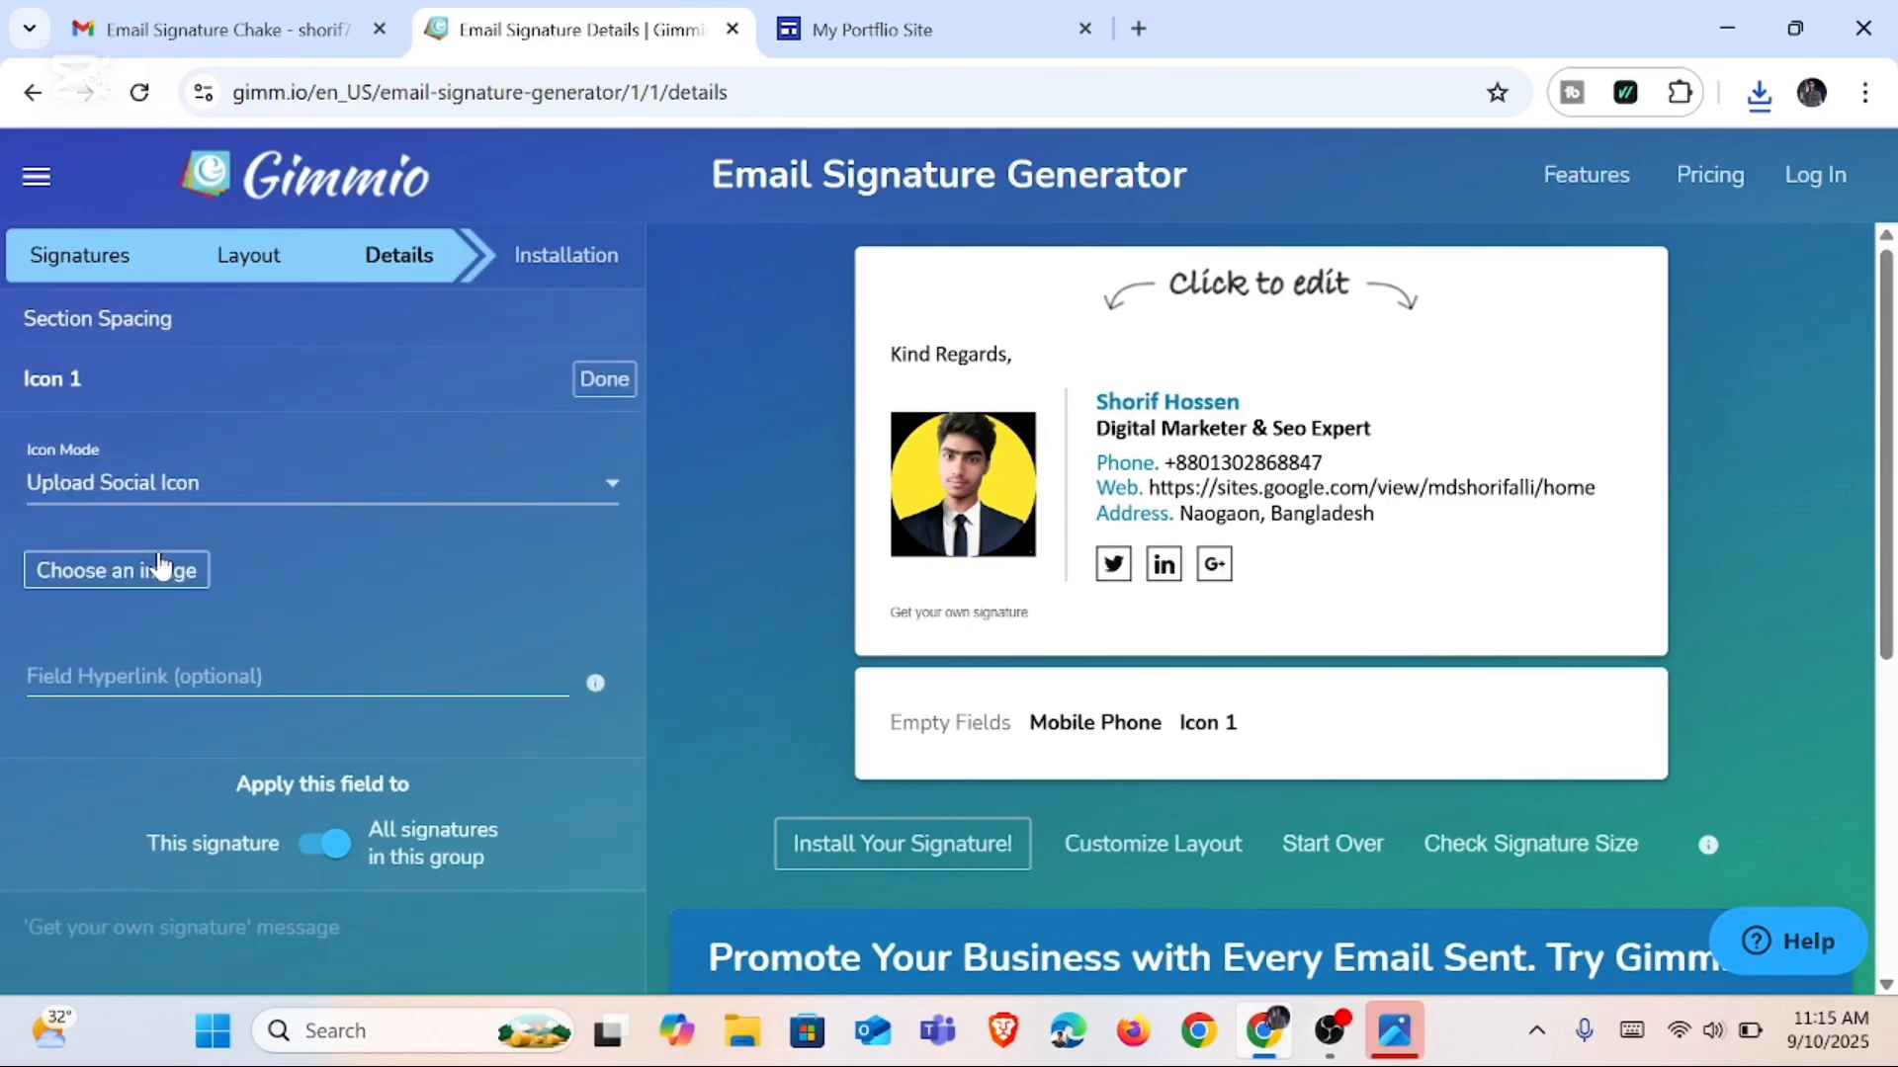
left_click(158, 570)
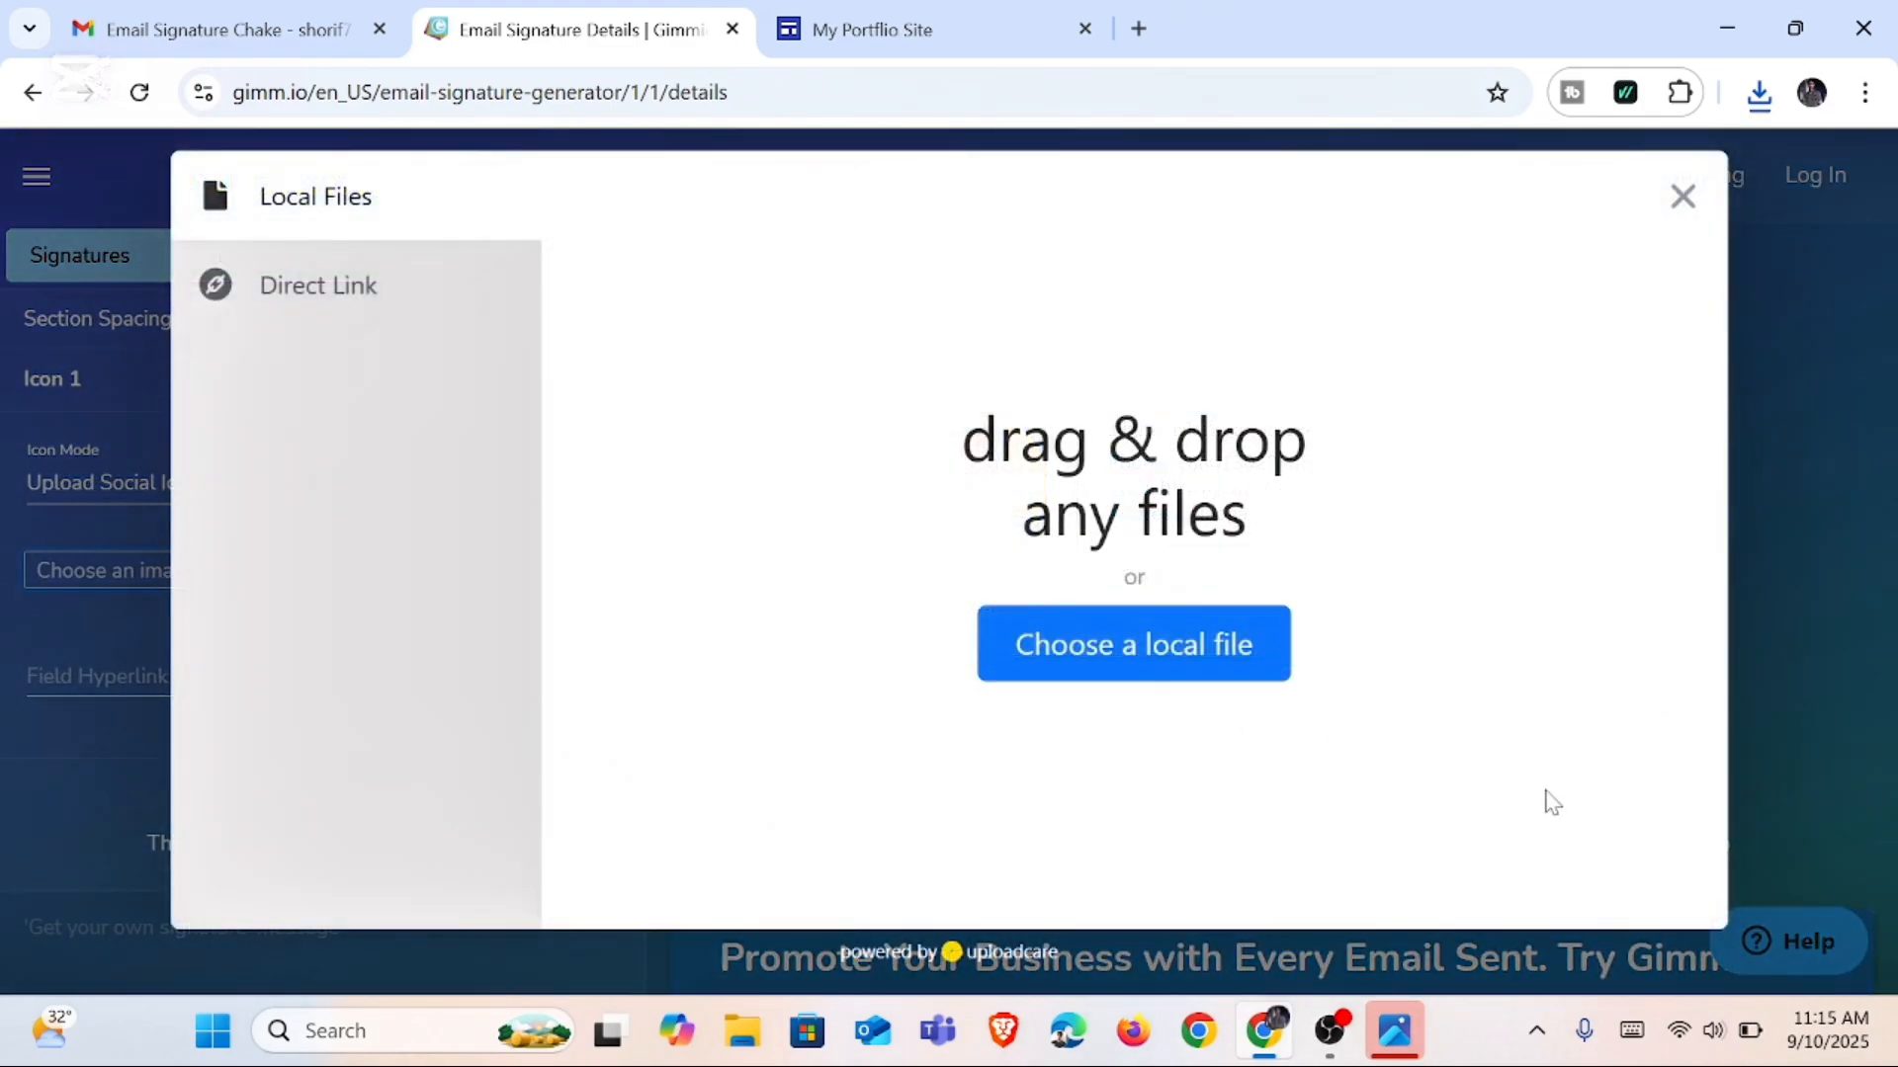
left_click(1243, 667)
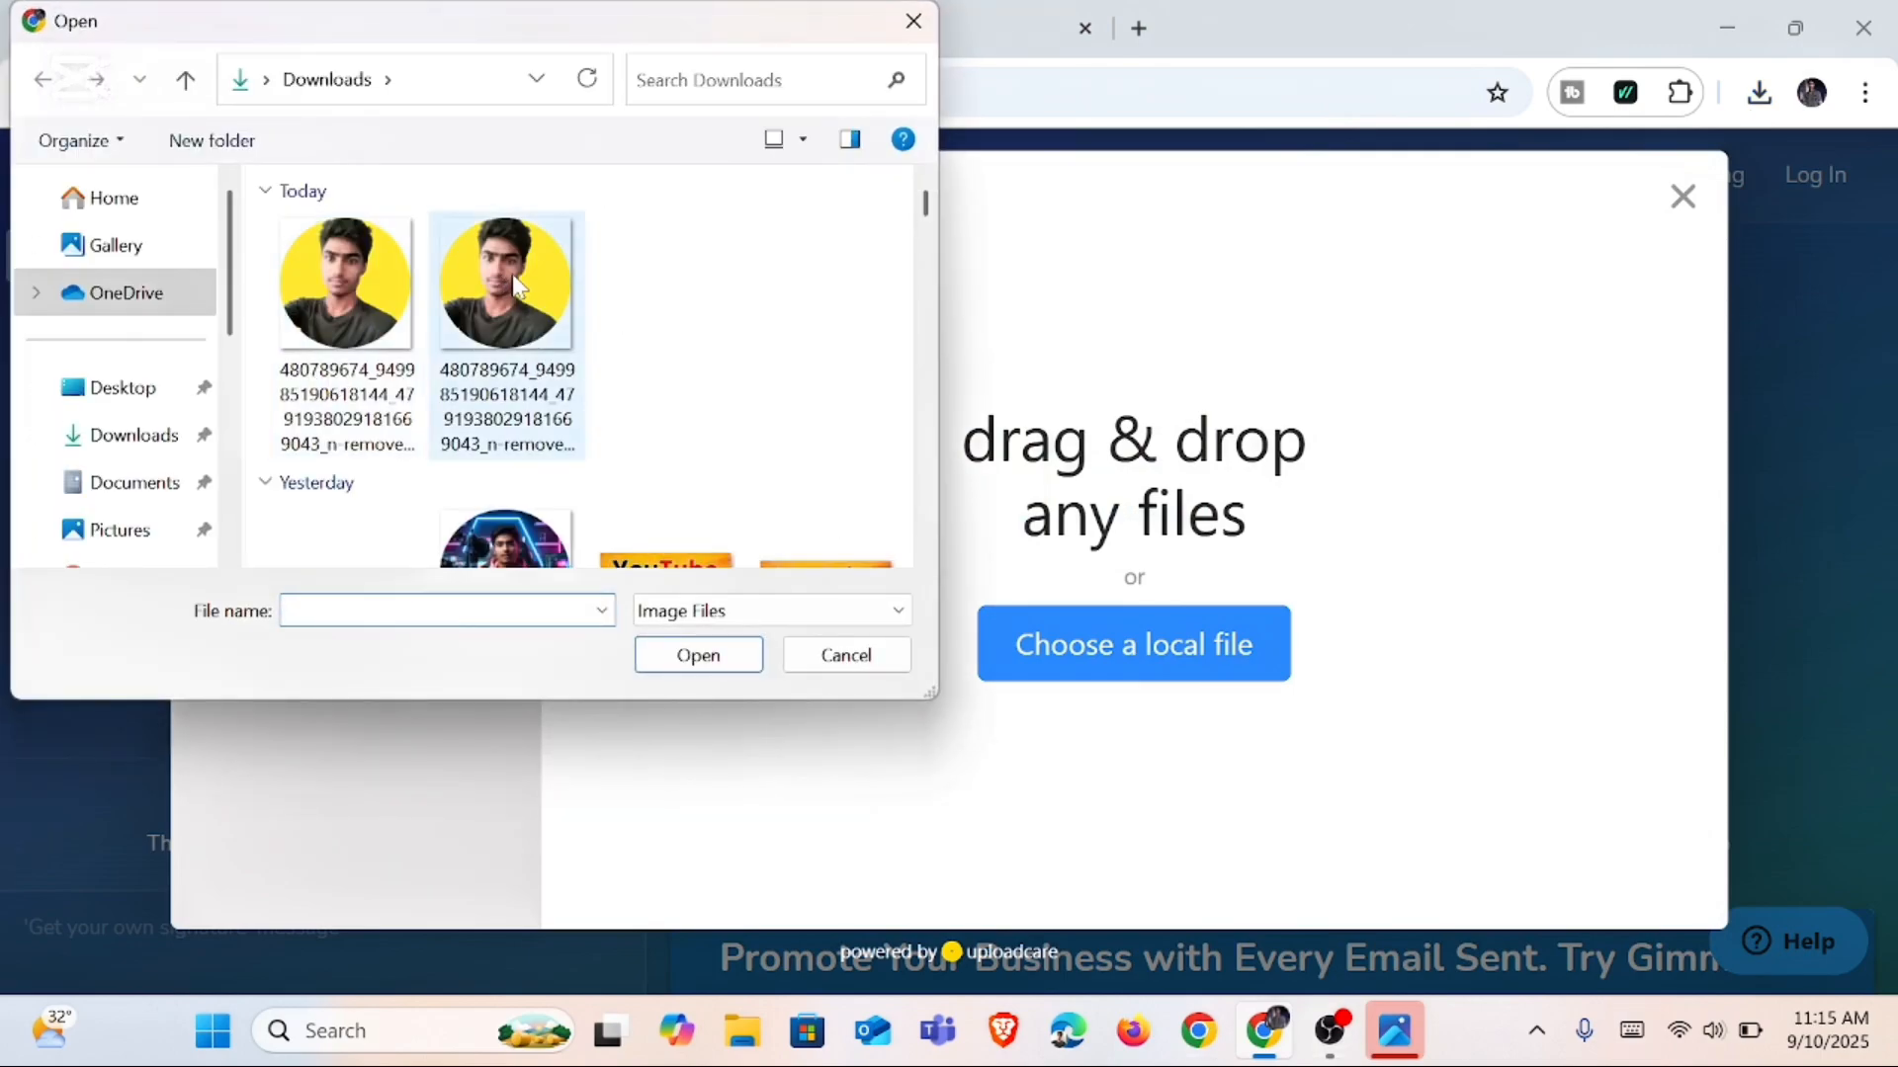
Step: Upload the round blue Facebook logo from Downloads uncropped as the first social icon and scale it to 3.03%
scroll(516, 285, "down", 10)
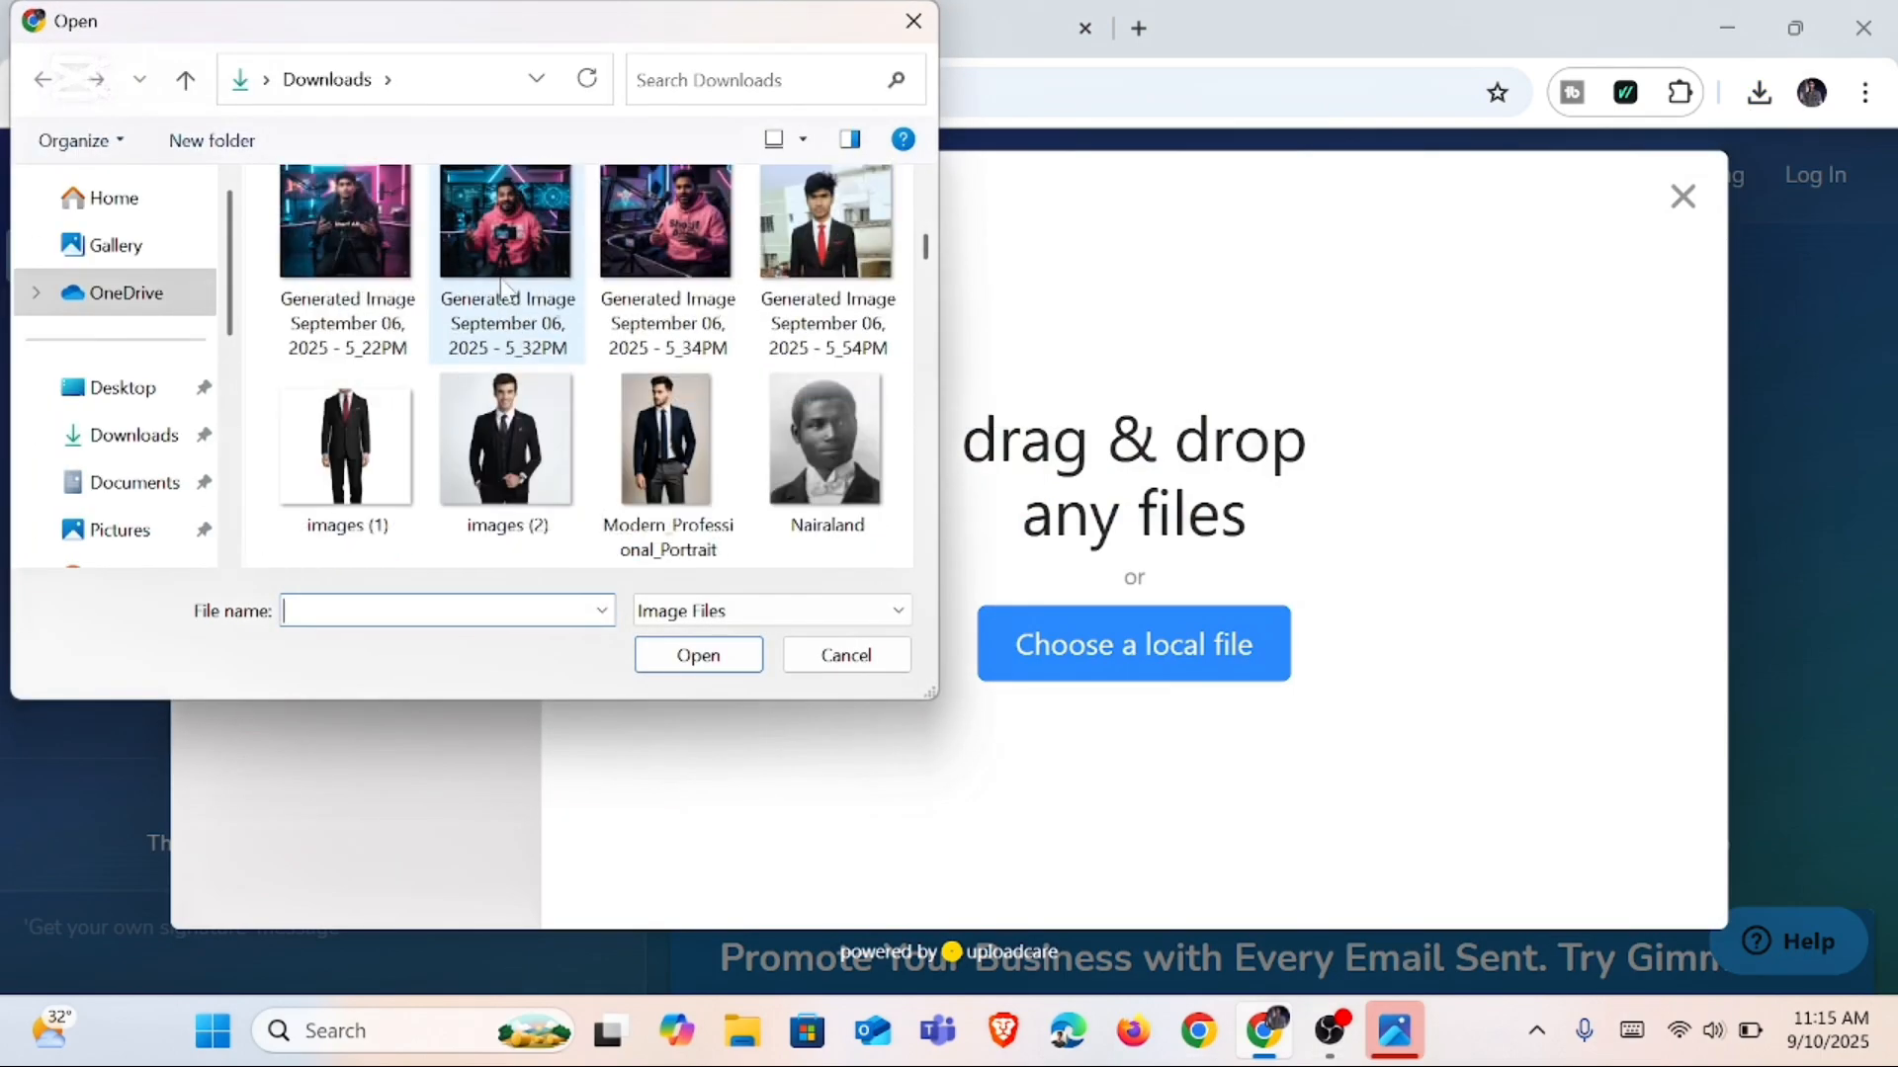
scroll(504, 288, "down", 6)
scroll(504, 294, "down", 10)
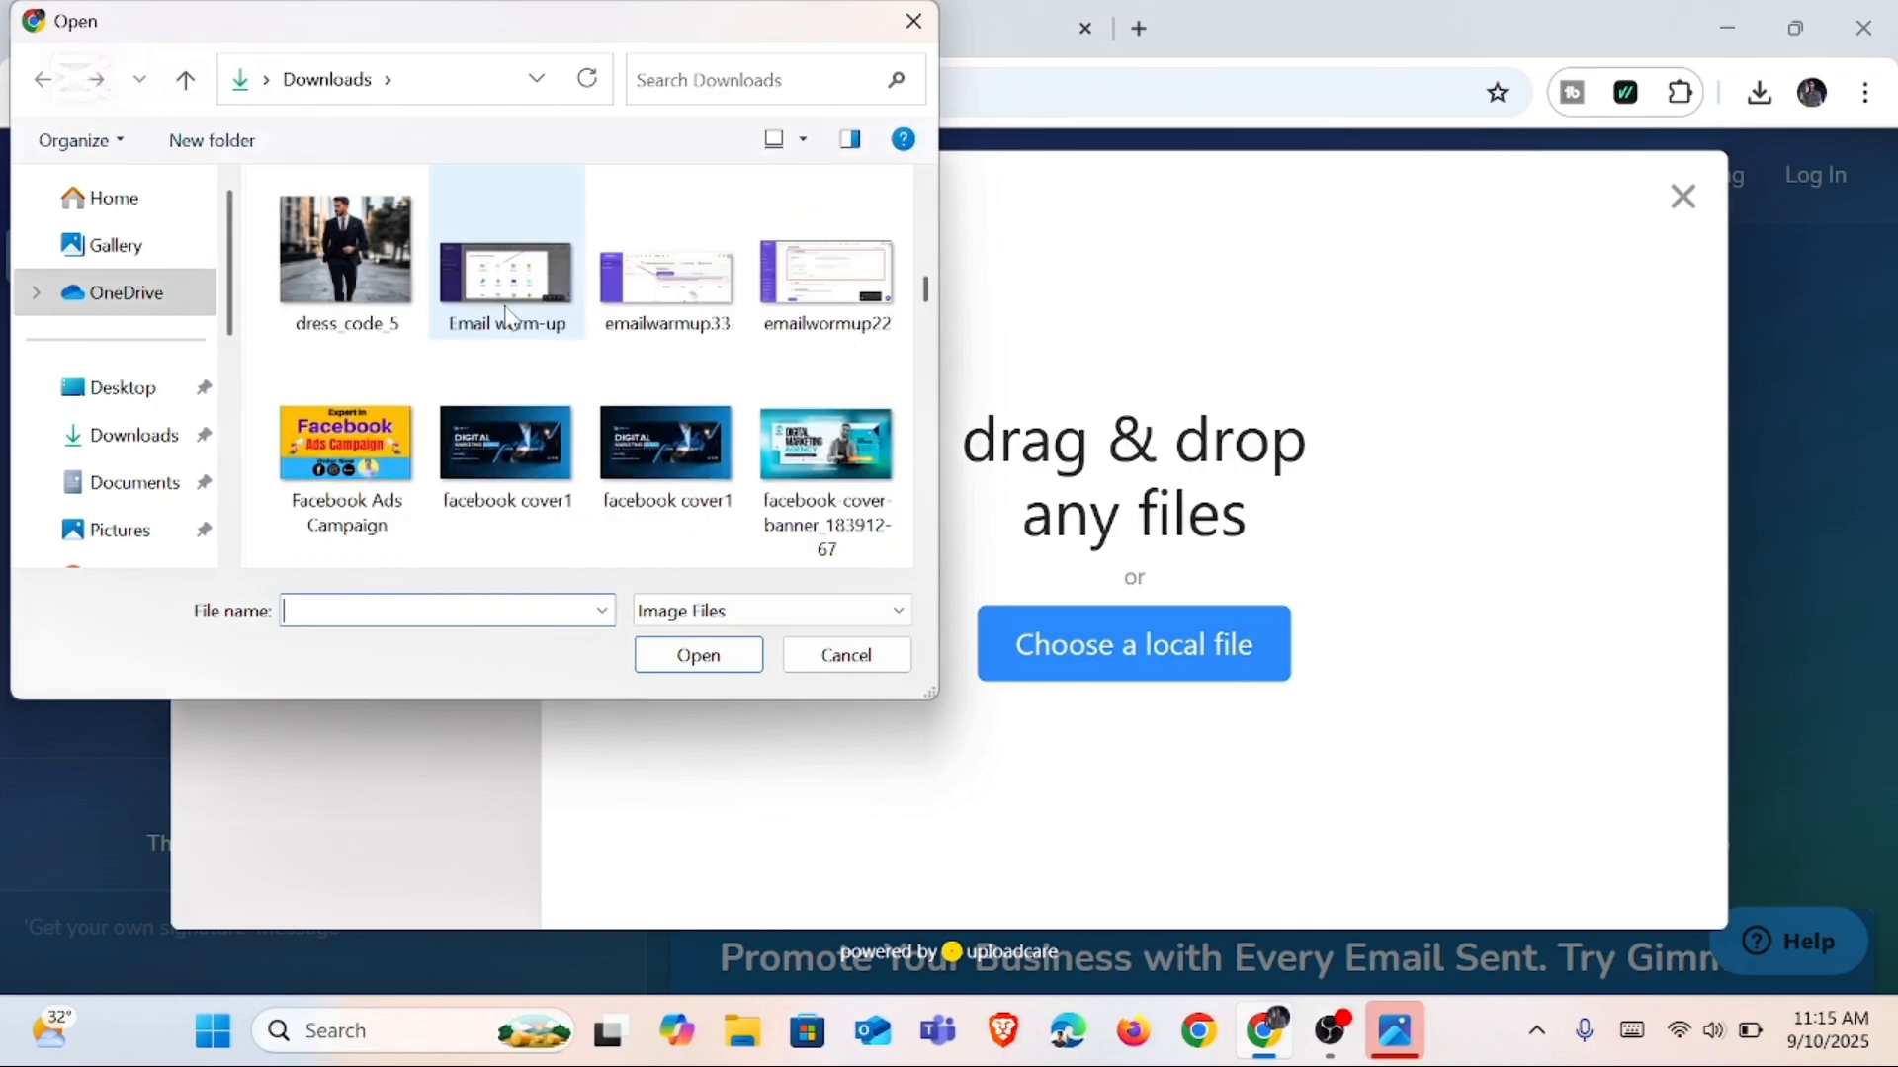
scroll(502, 309, "down", 3)
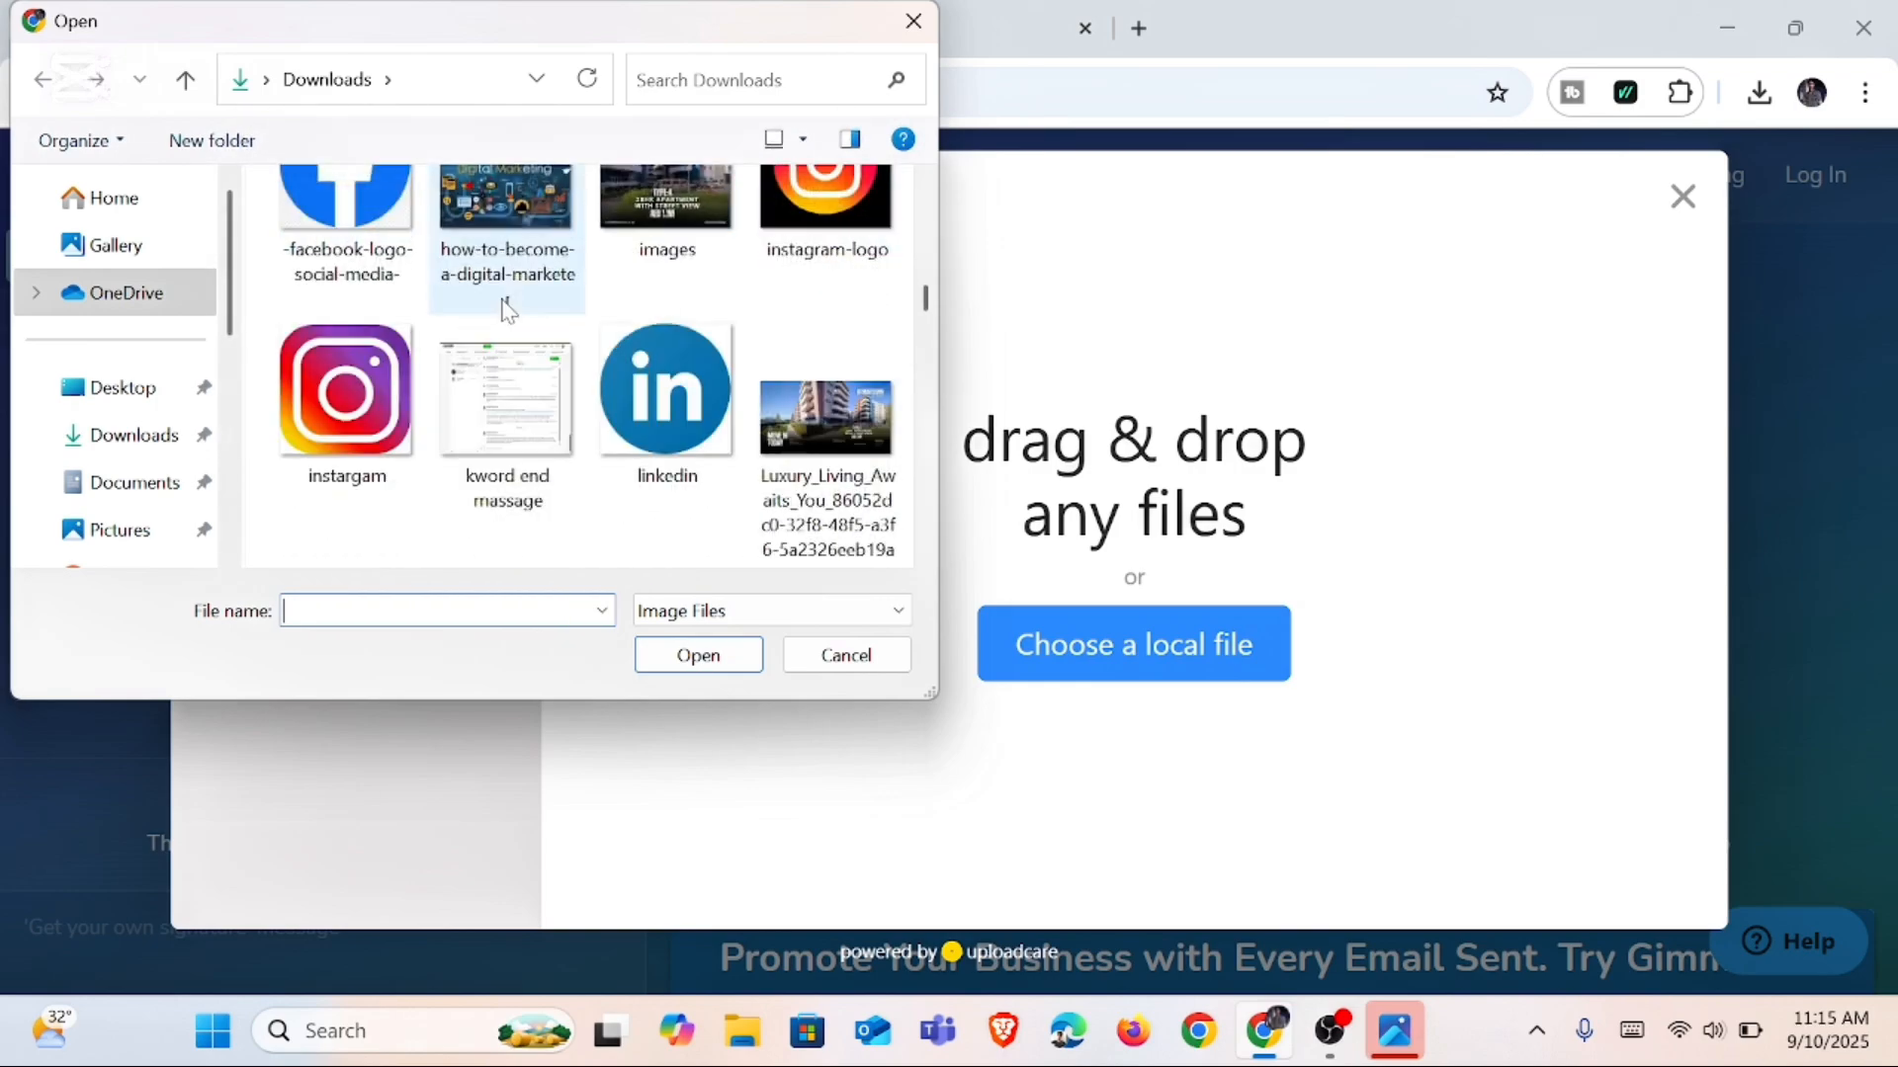
scroll(435, 312, "up", 1)
left_click(356, 294)
left_click(699, 661)
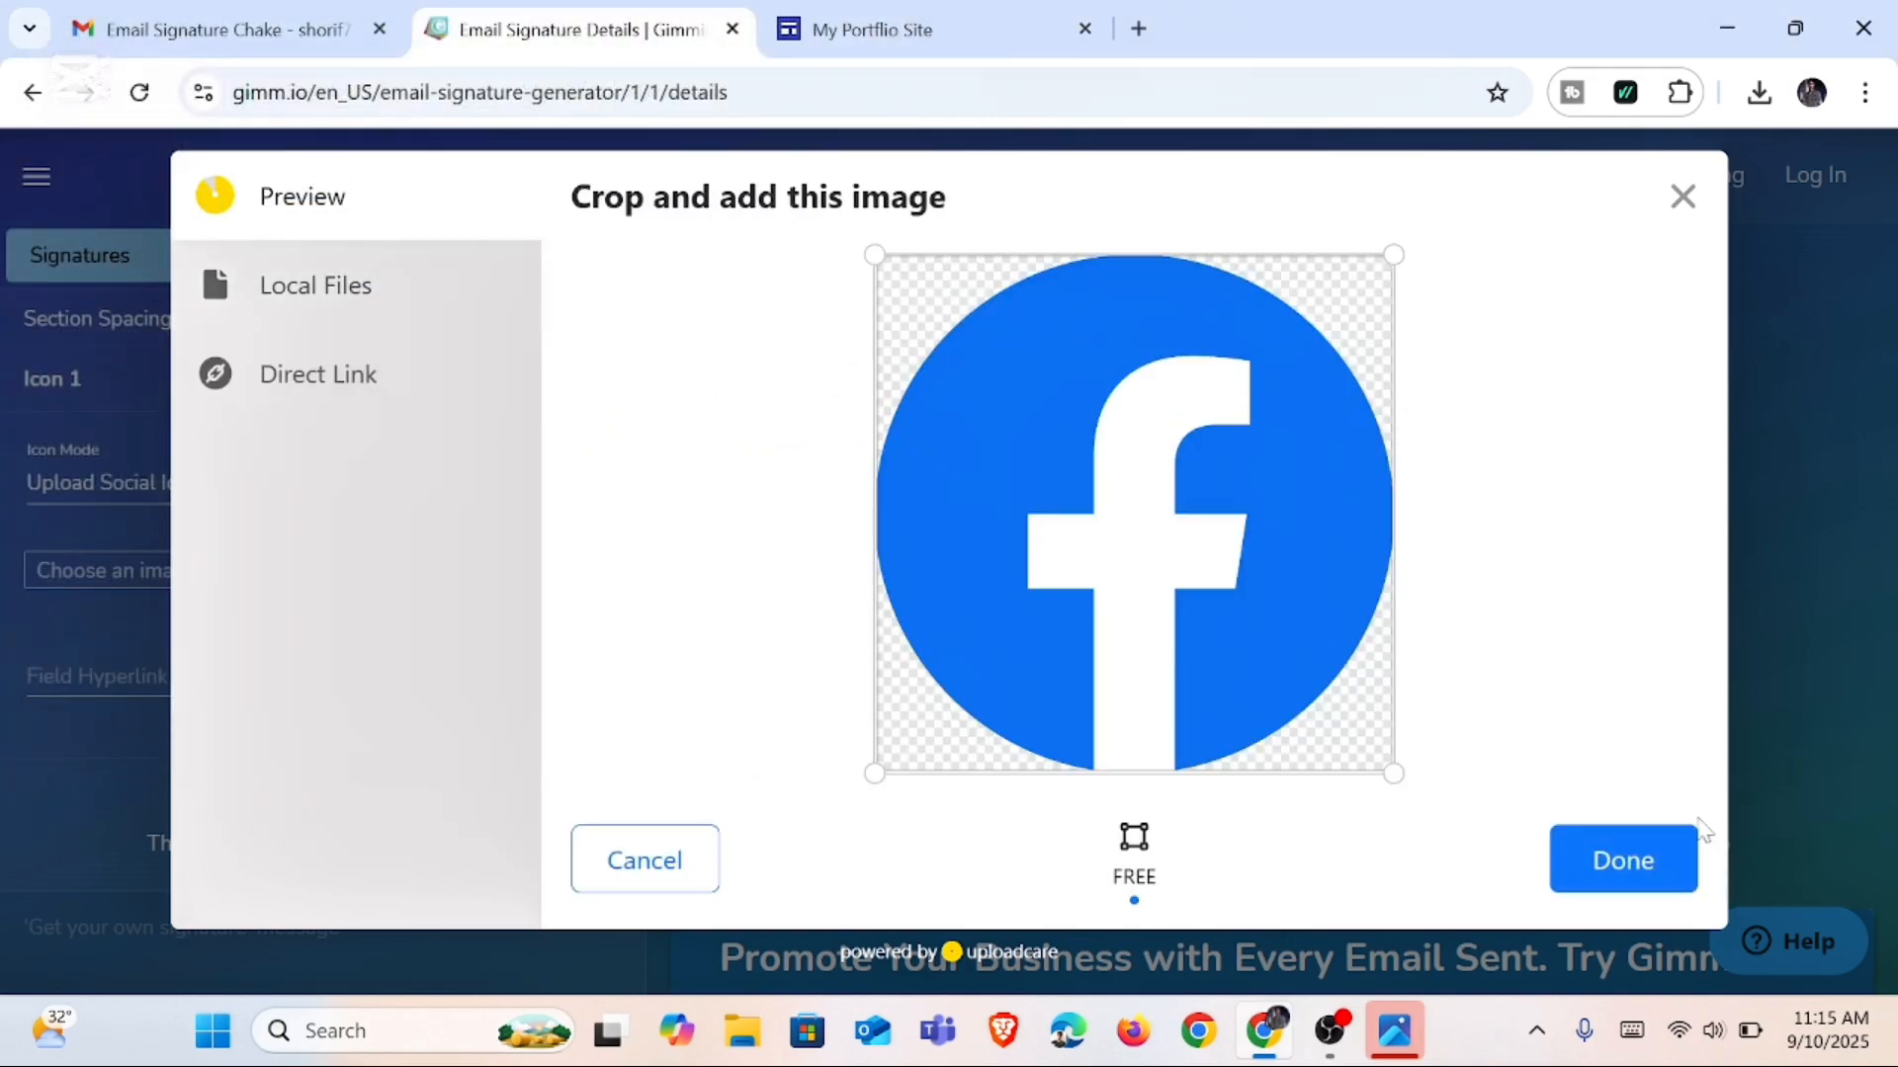
left_click(1641, 860)
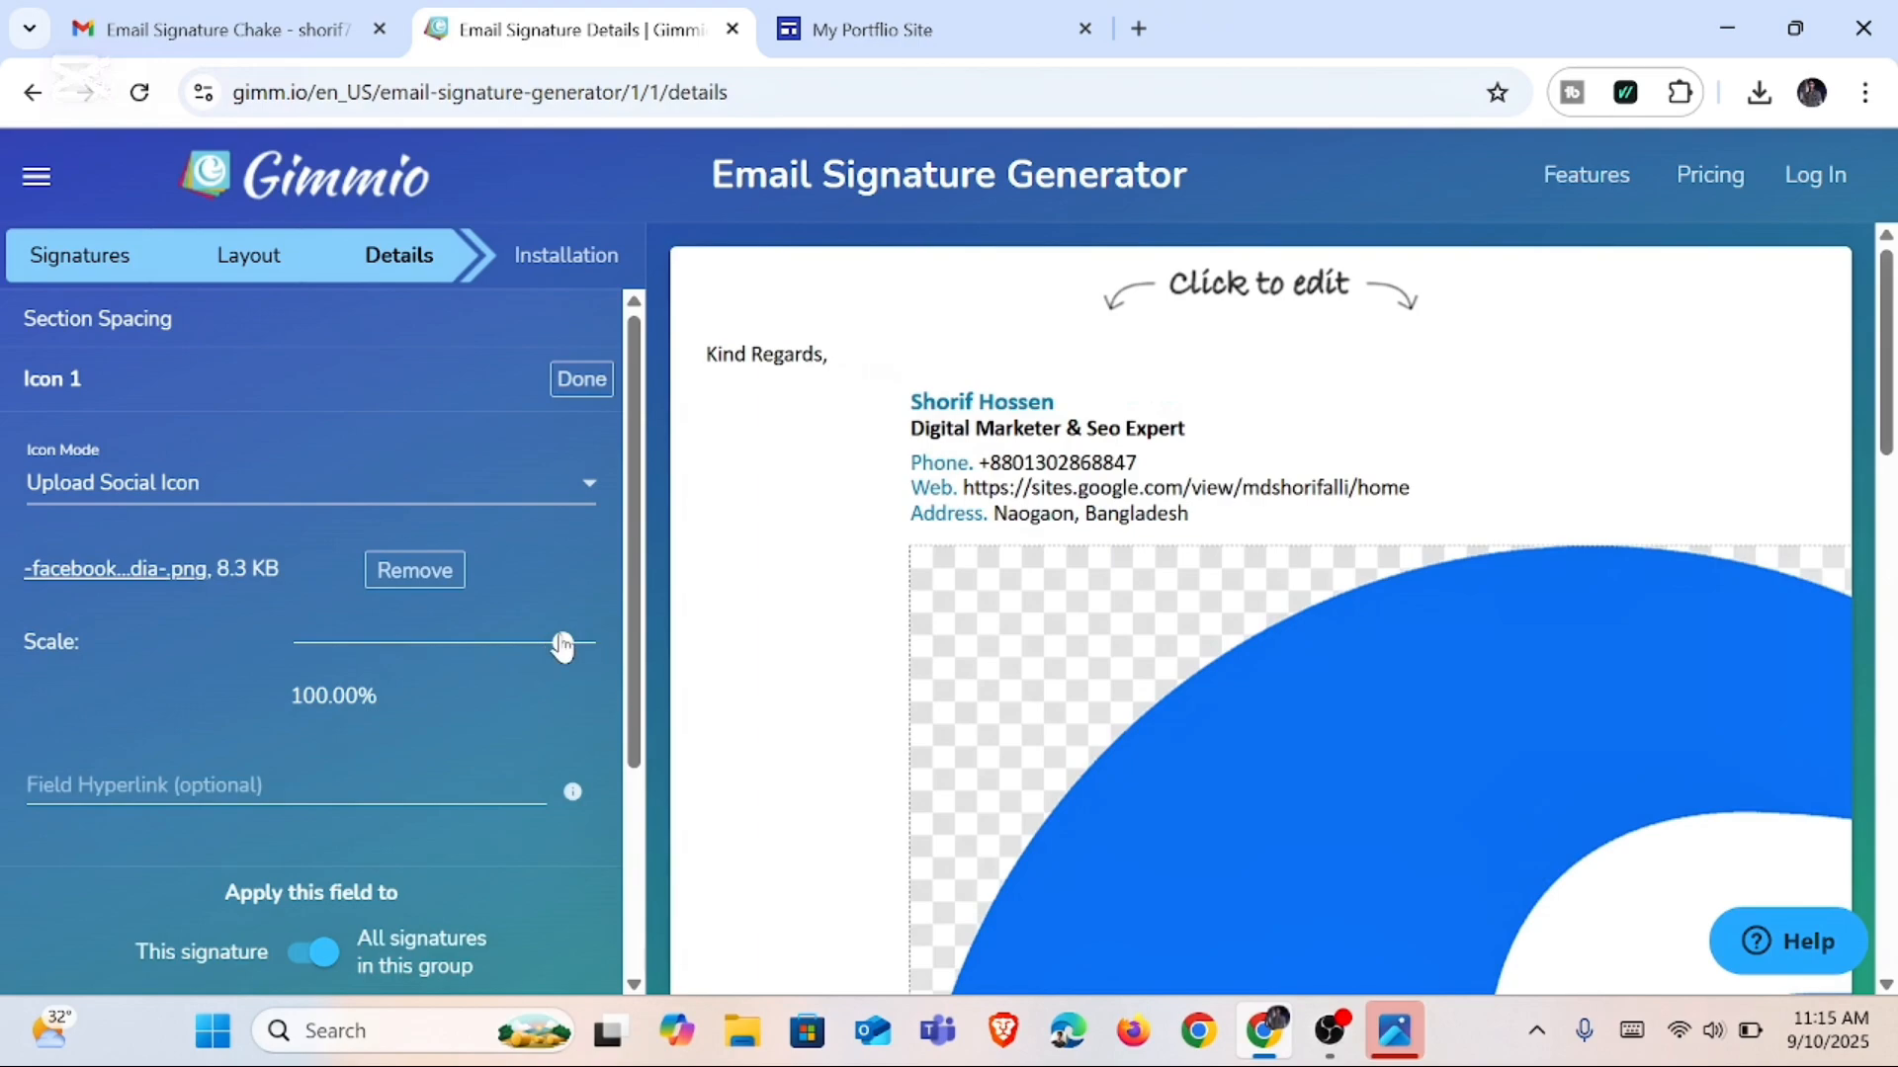
mouse_move(564, 644)
left_mouse_down()
mouse_move(330, 670)
mouse_move(325, 637)
left_mouse_up()
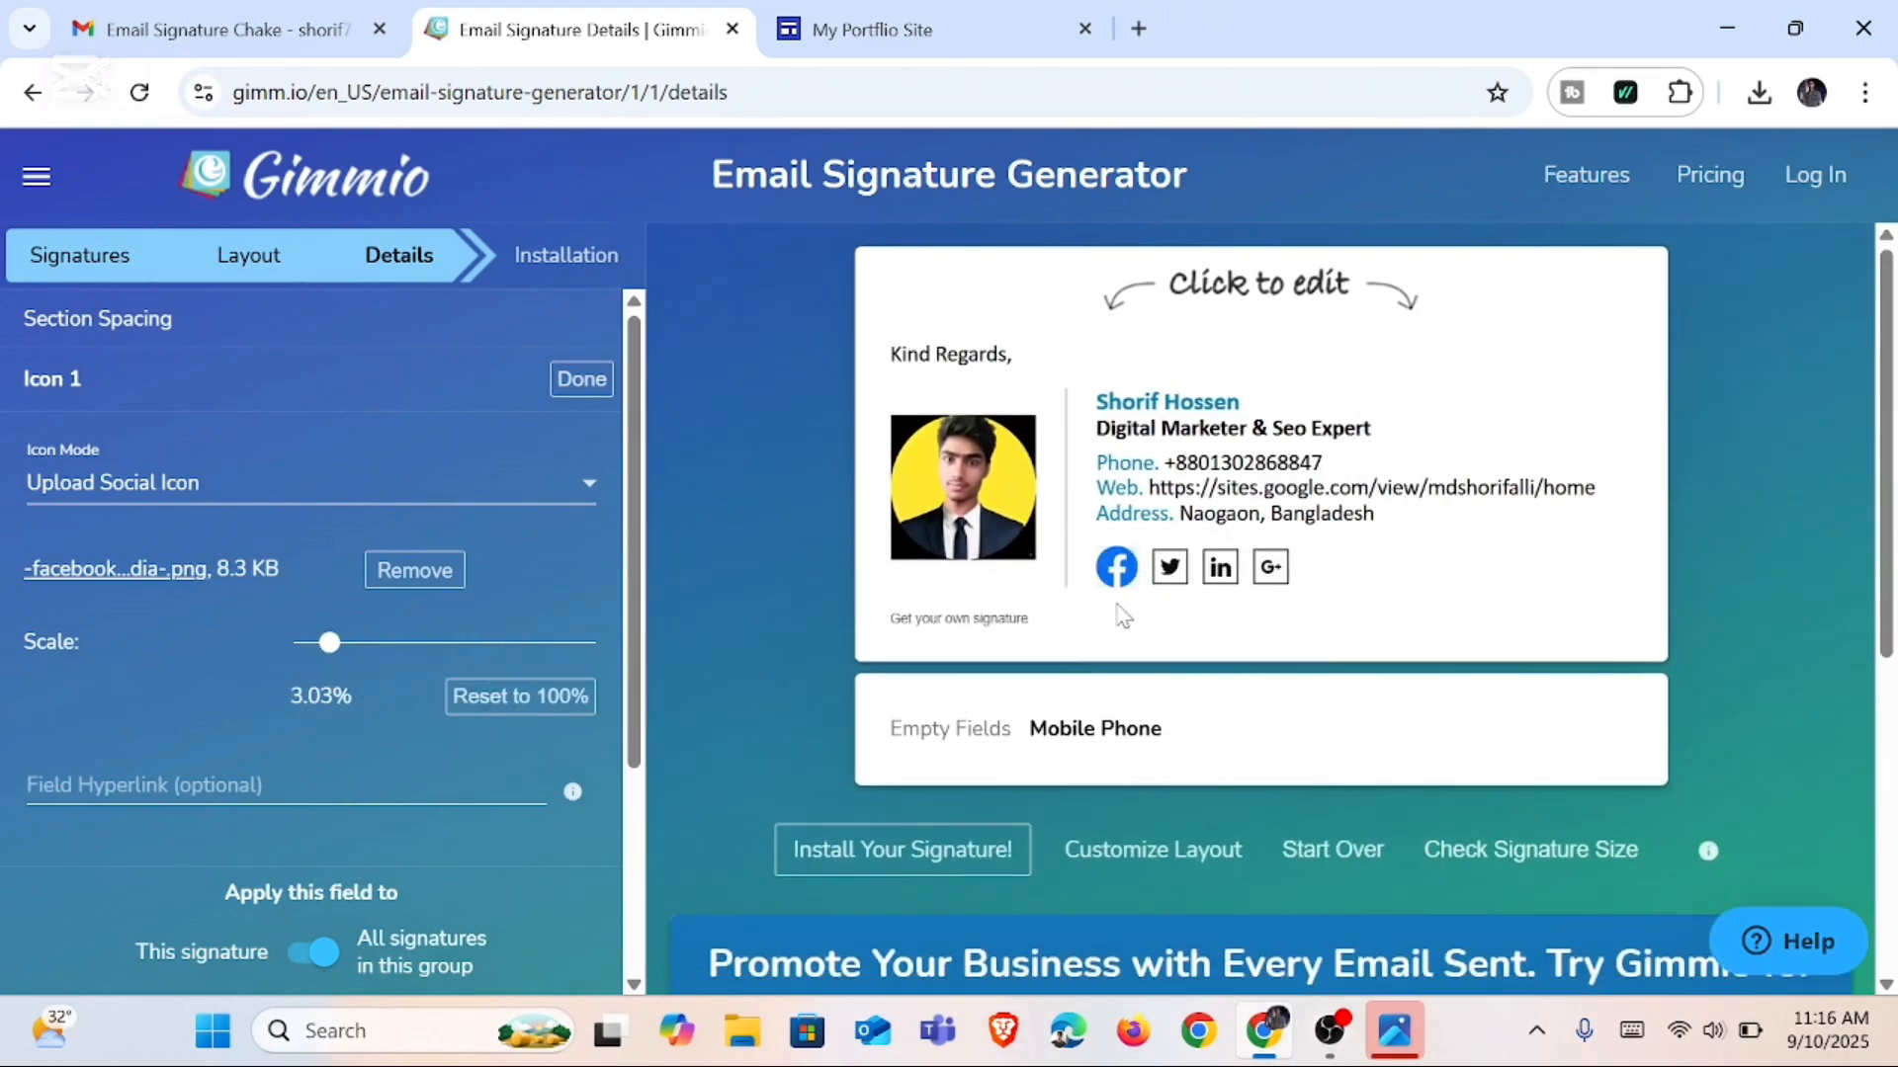
Step: Open the Facebook icon's hyperlink field, then open the owner's Facebook profile in a new browser tab and copy its URL
left_click(287, 791)
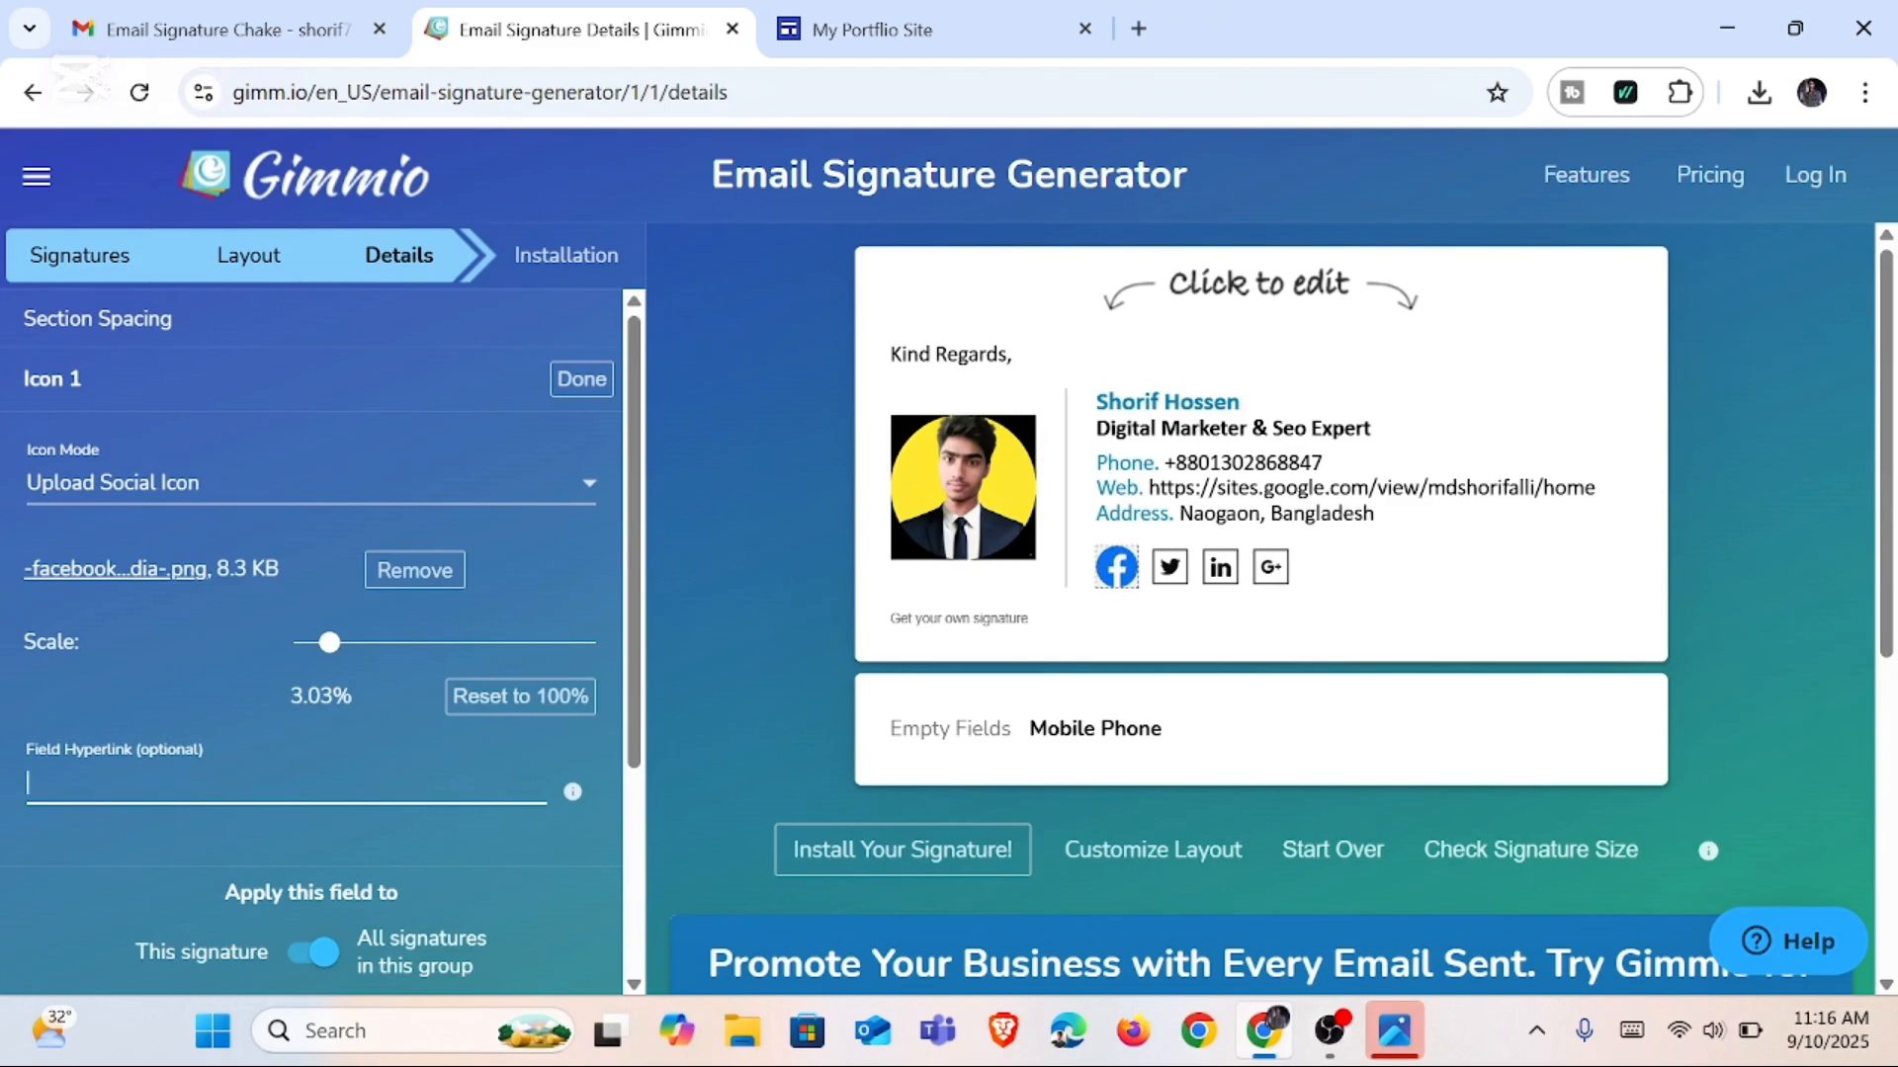
left_click(1144, 23)
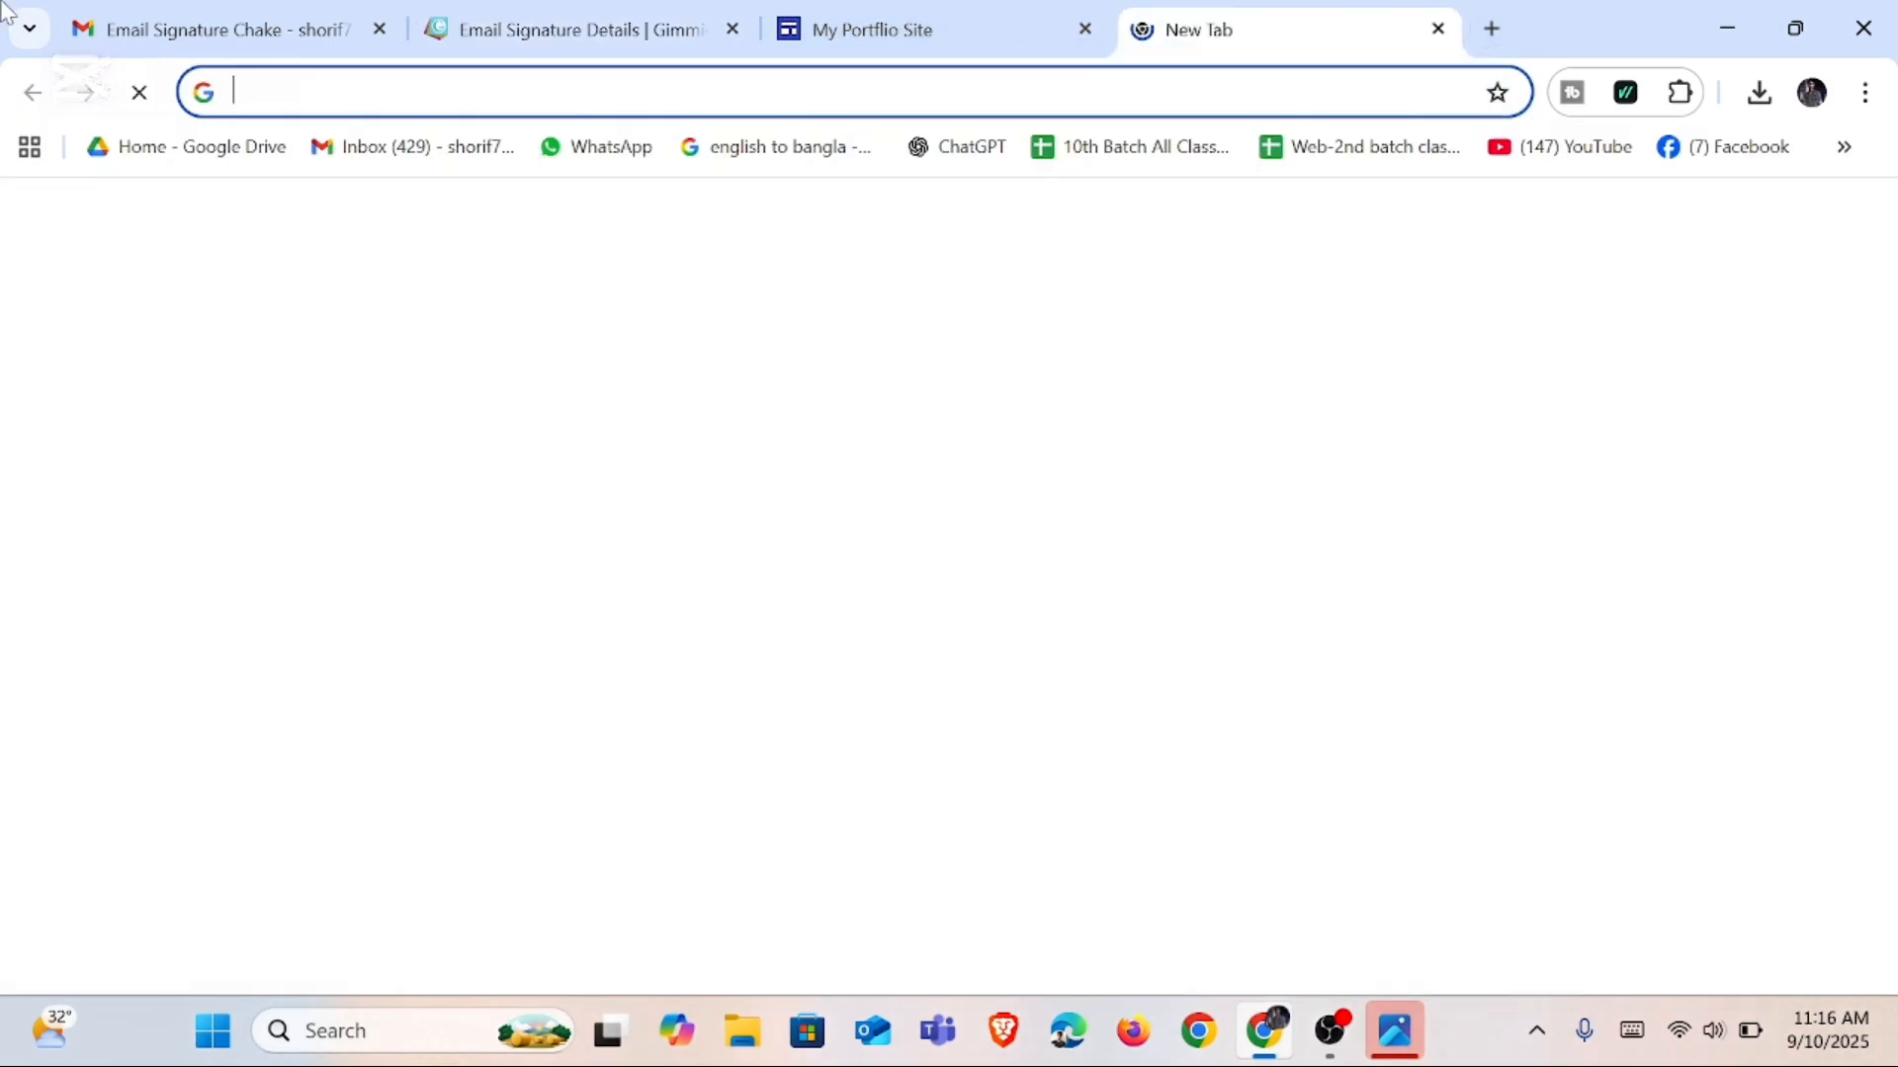
left_click(1725, 148)
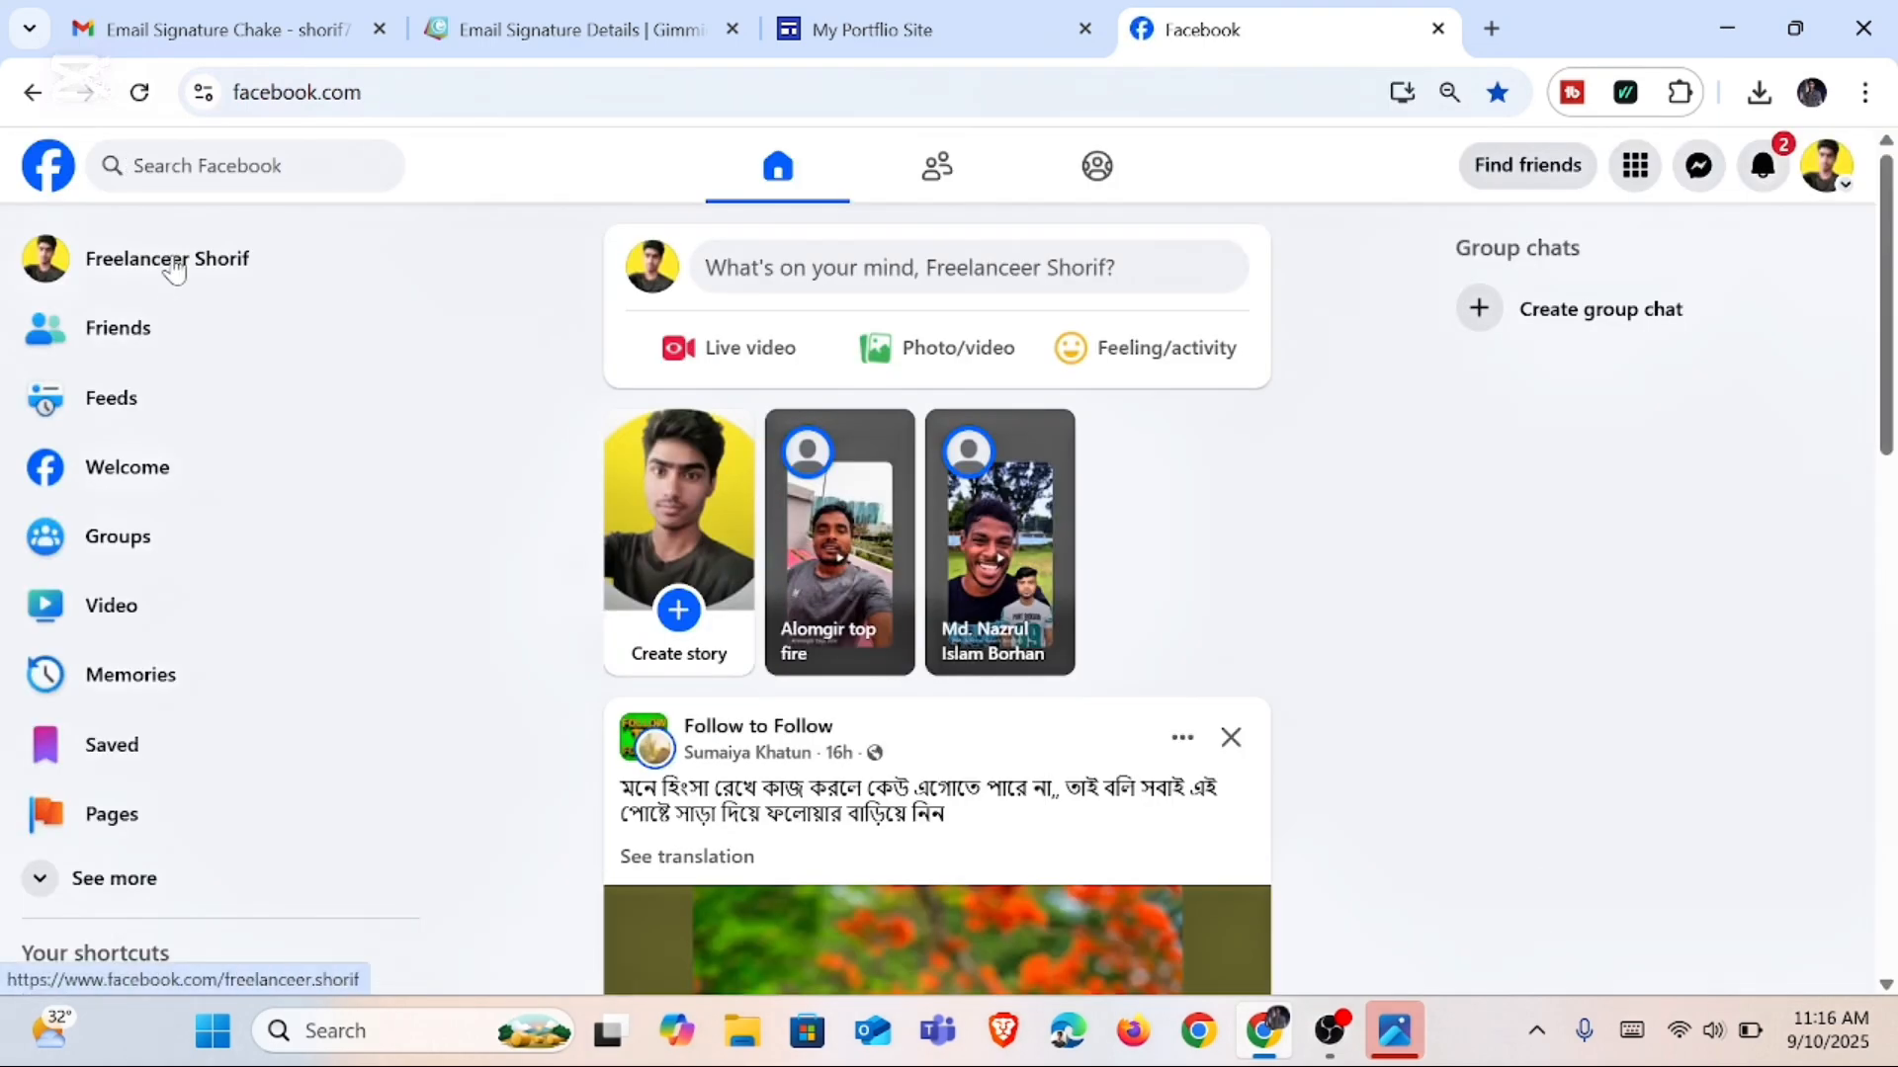
left_click(175, 259)
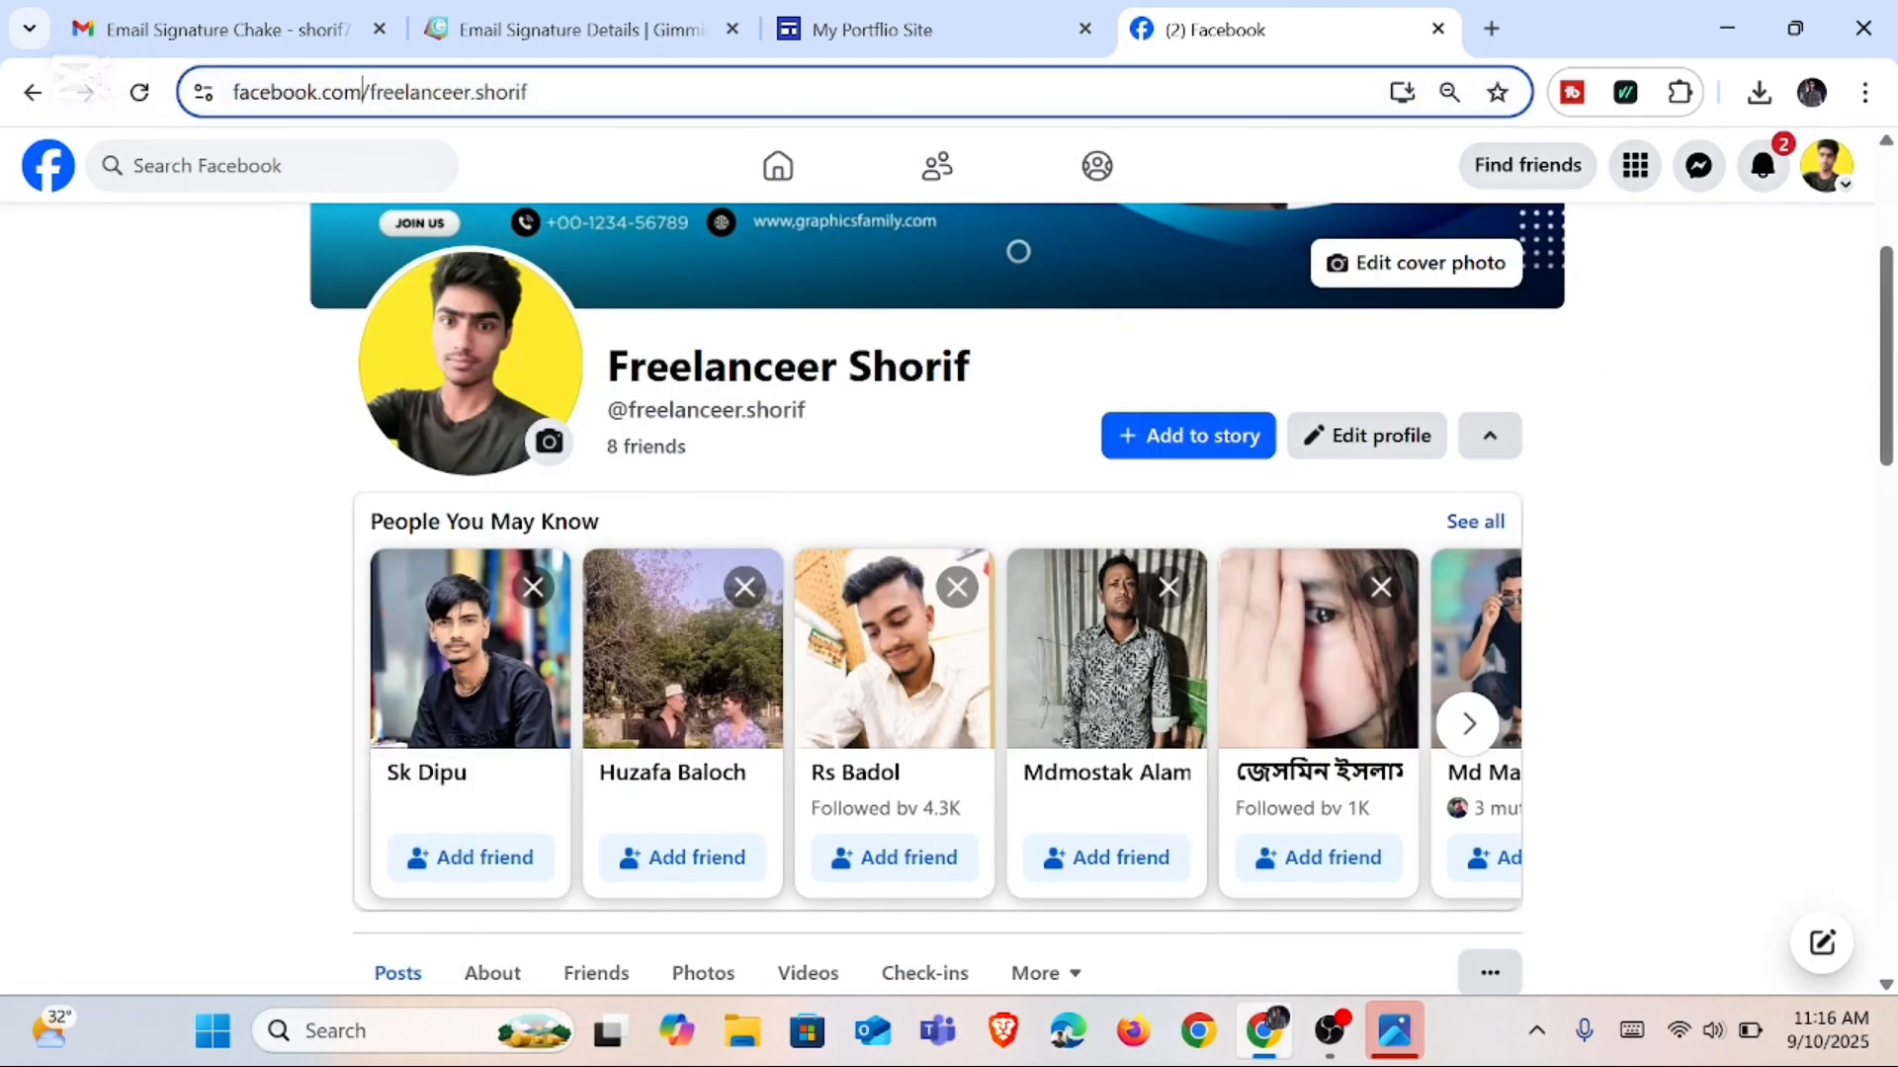
left_click(368, 92)
right_click(367, 92)
left_click(502, 368)
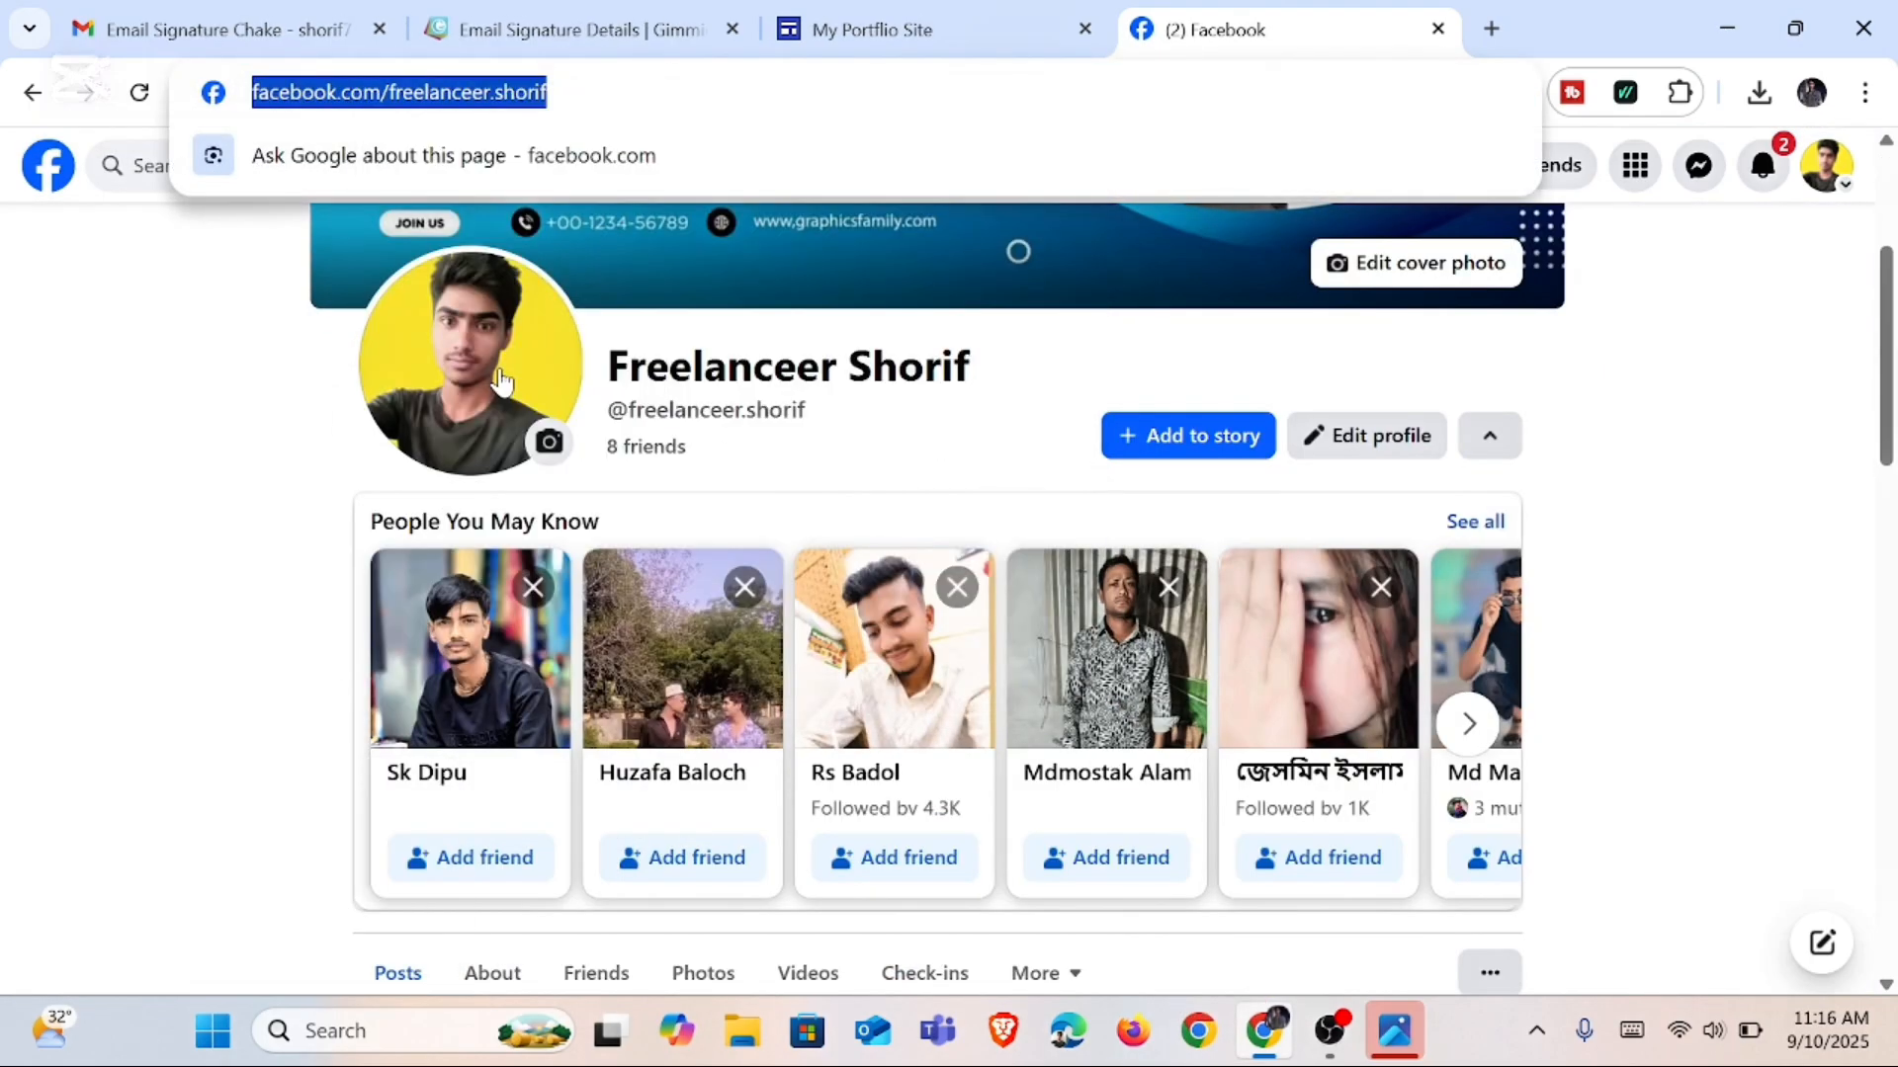
Step: Switch back to Gimmio and add the copied Facebook profile URL as the Facebook icon's hyperlink
left_click(618, 15)
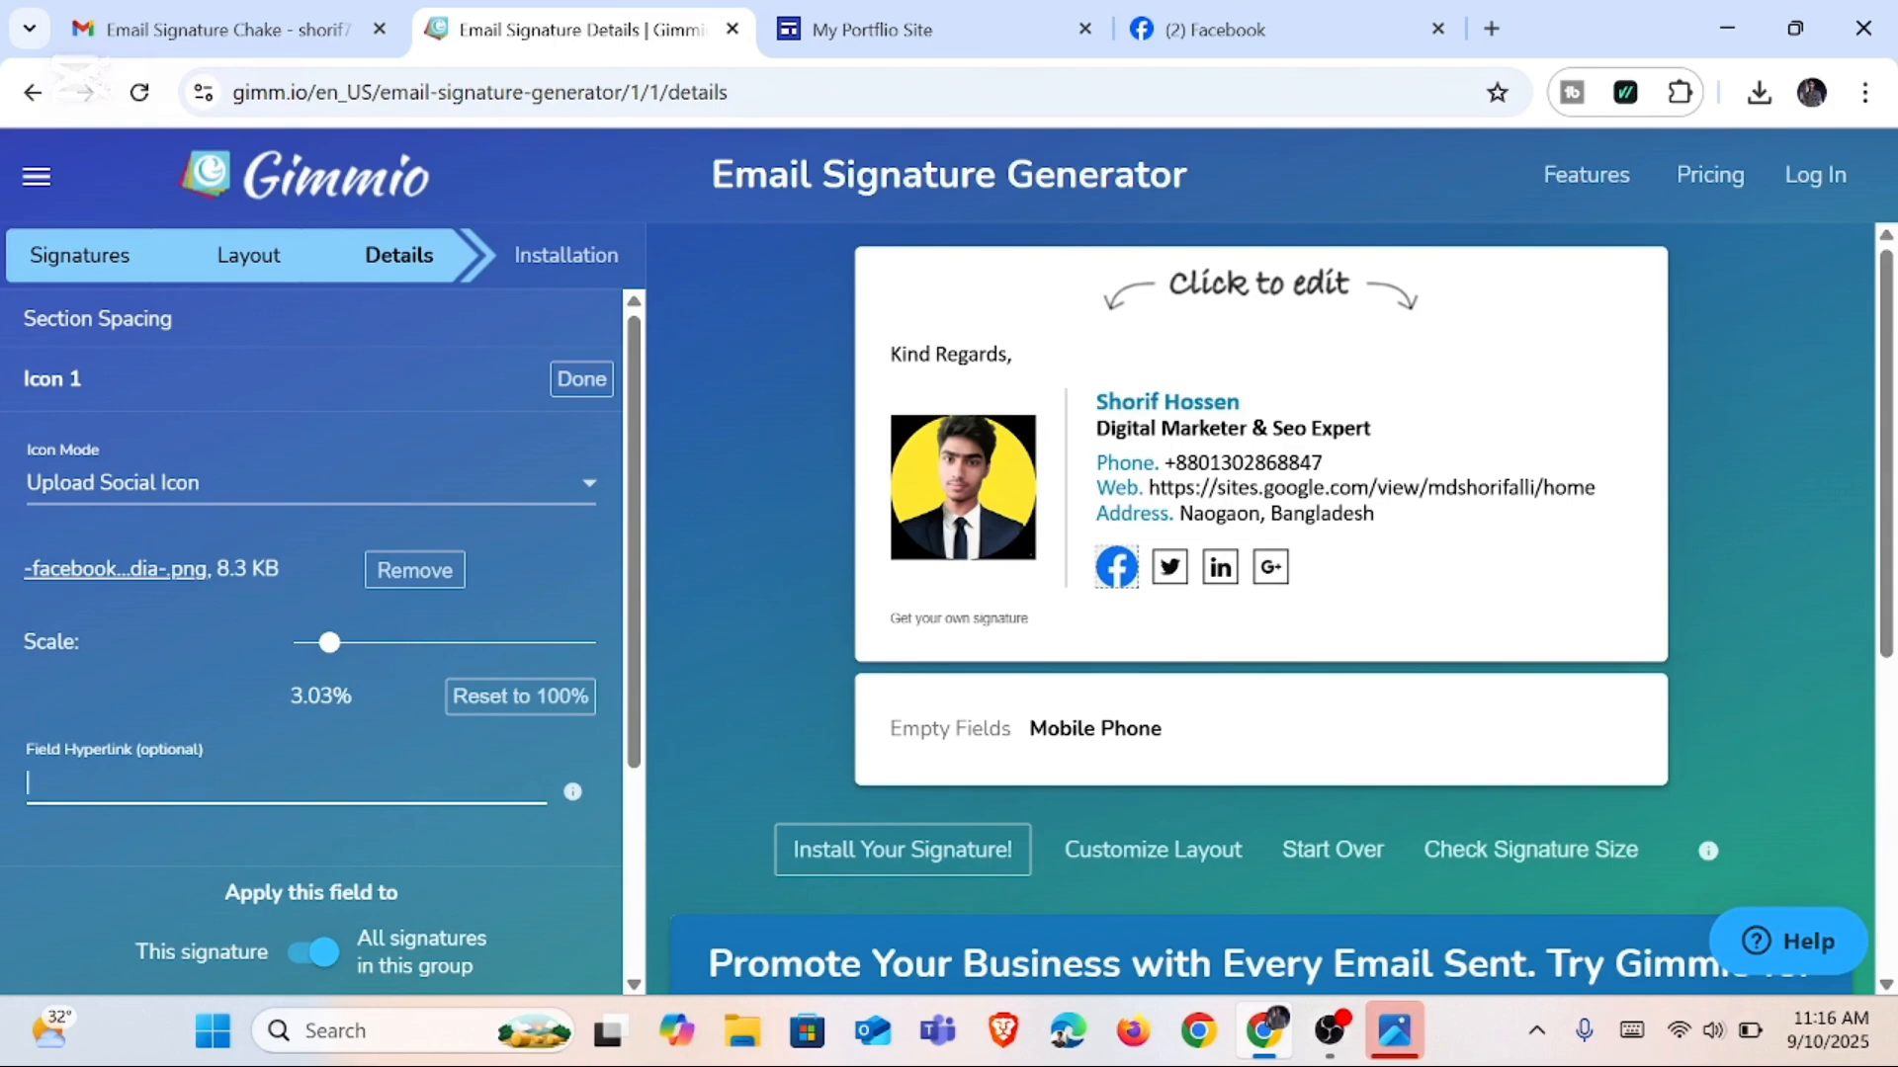
right_click(220, 796)
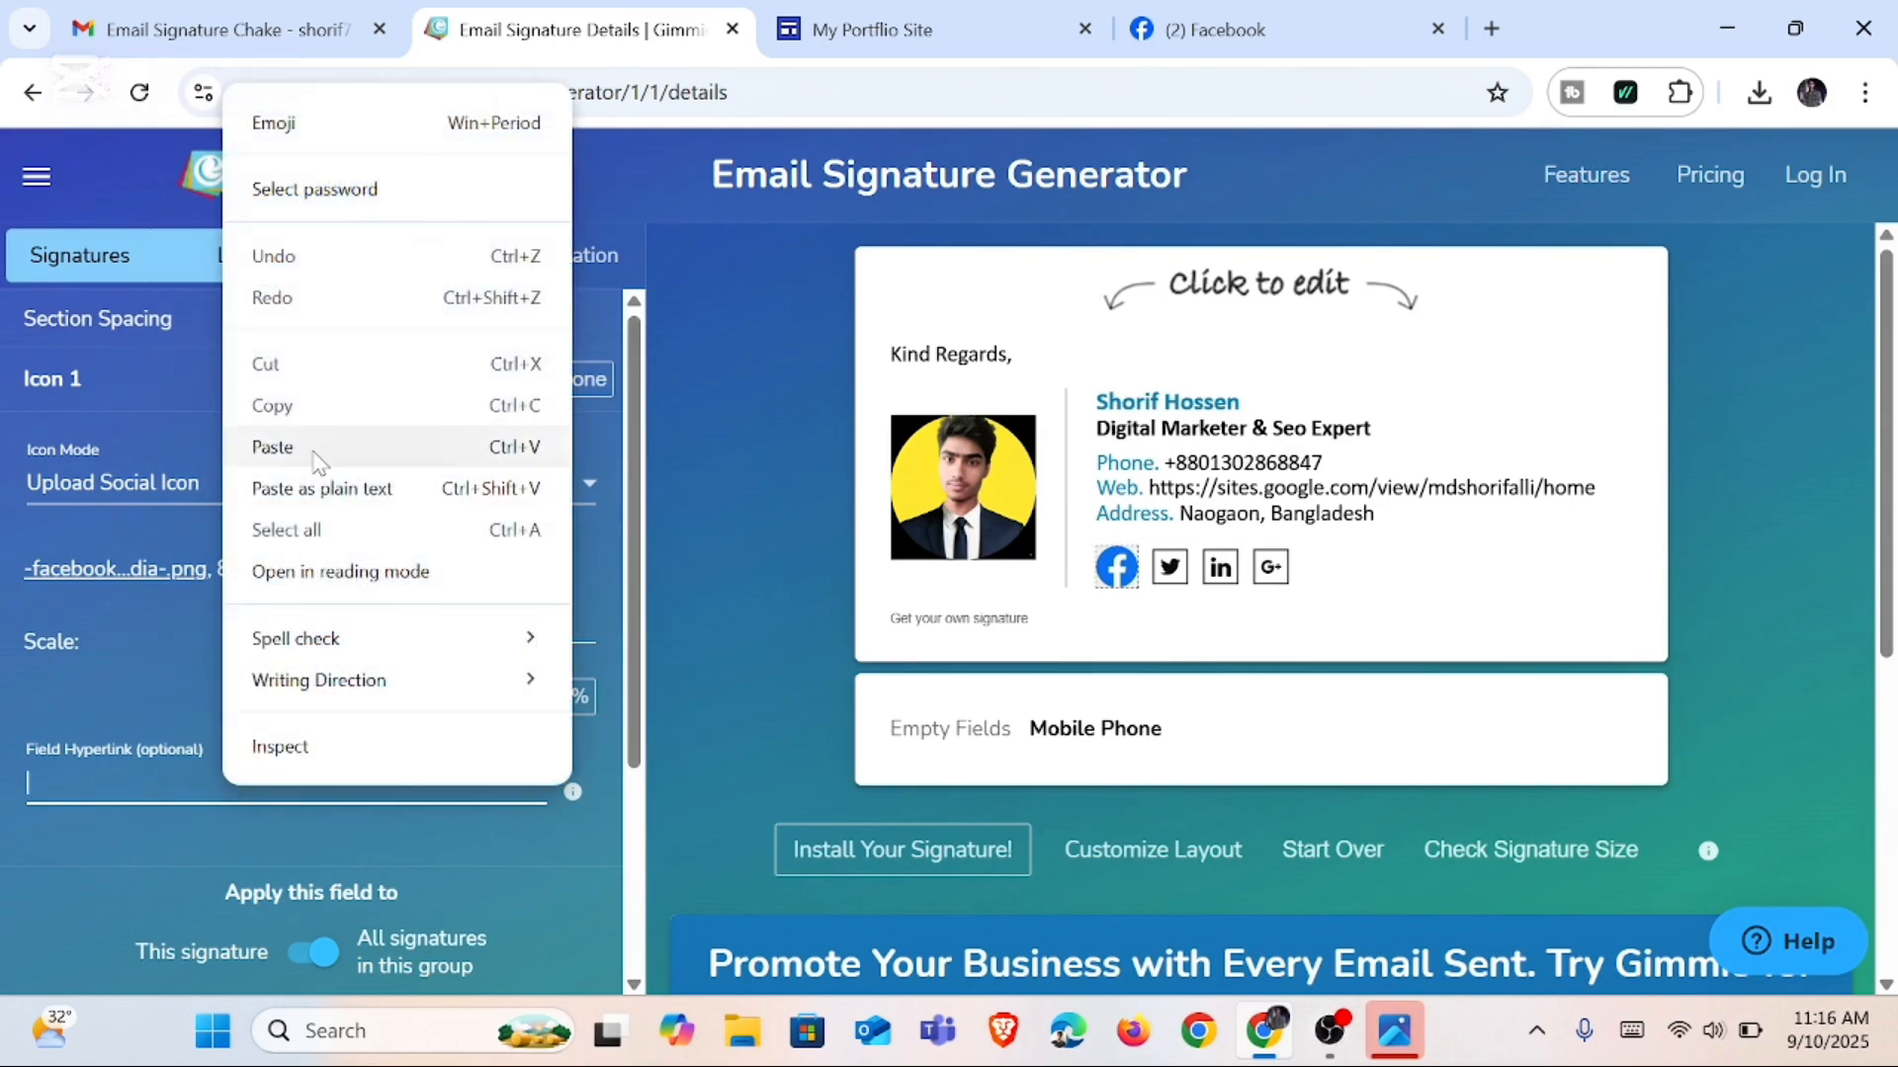
left_click(316, 459)
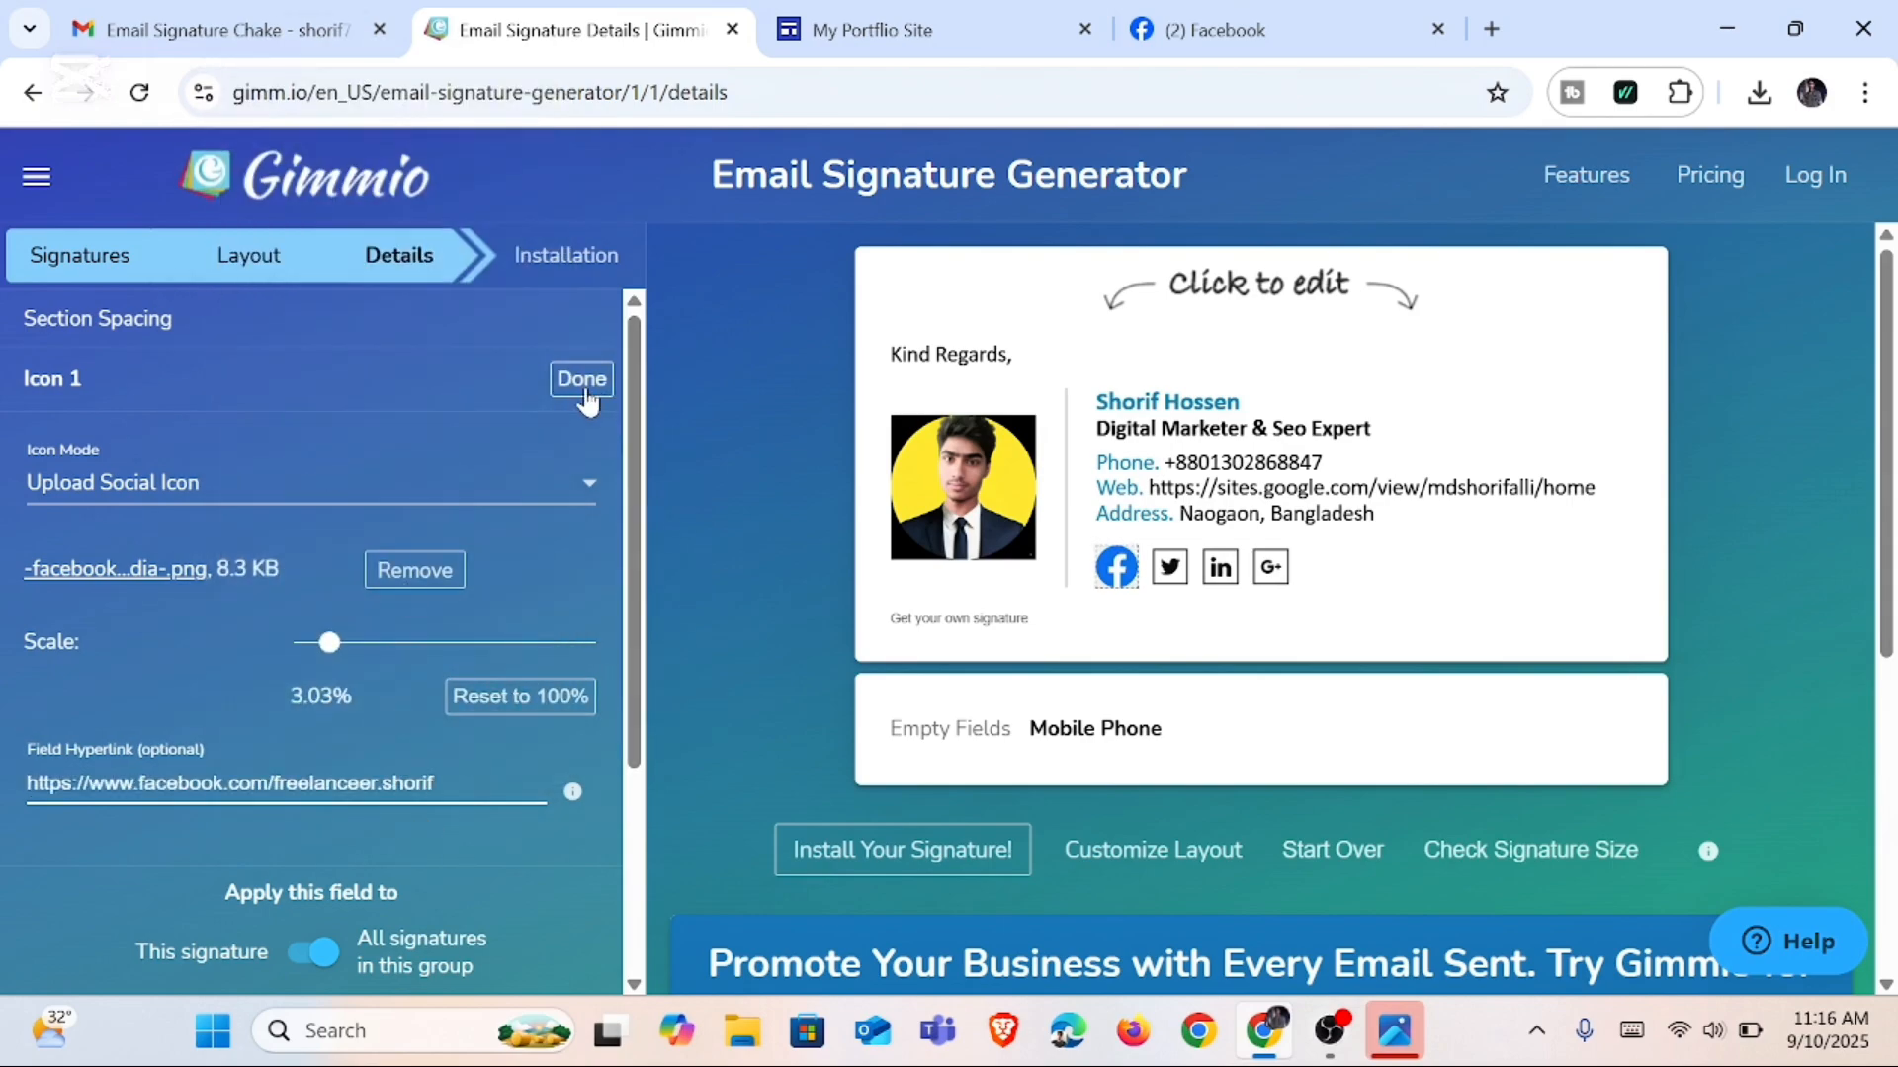
left_click(581, 381)
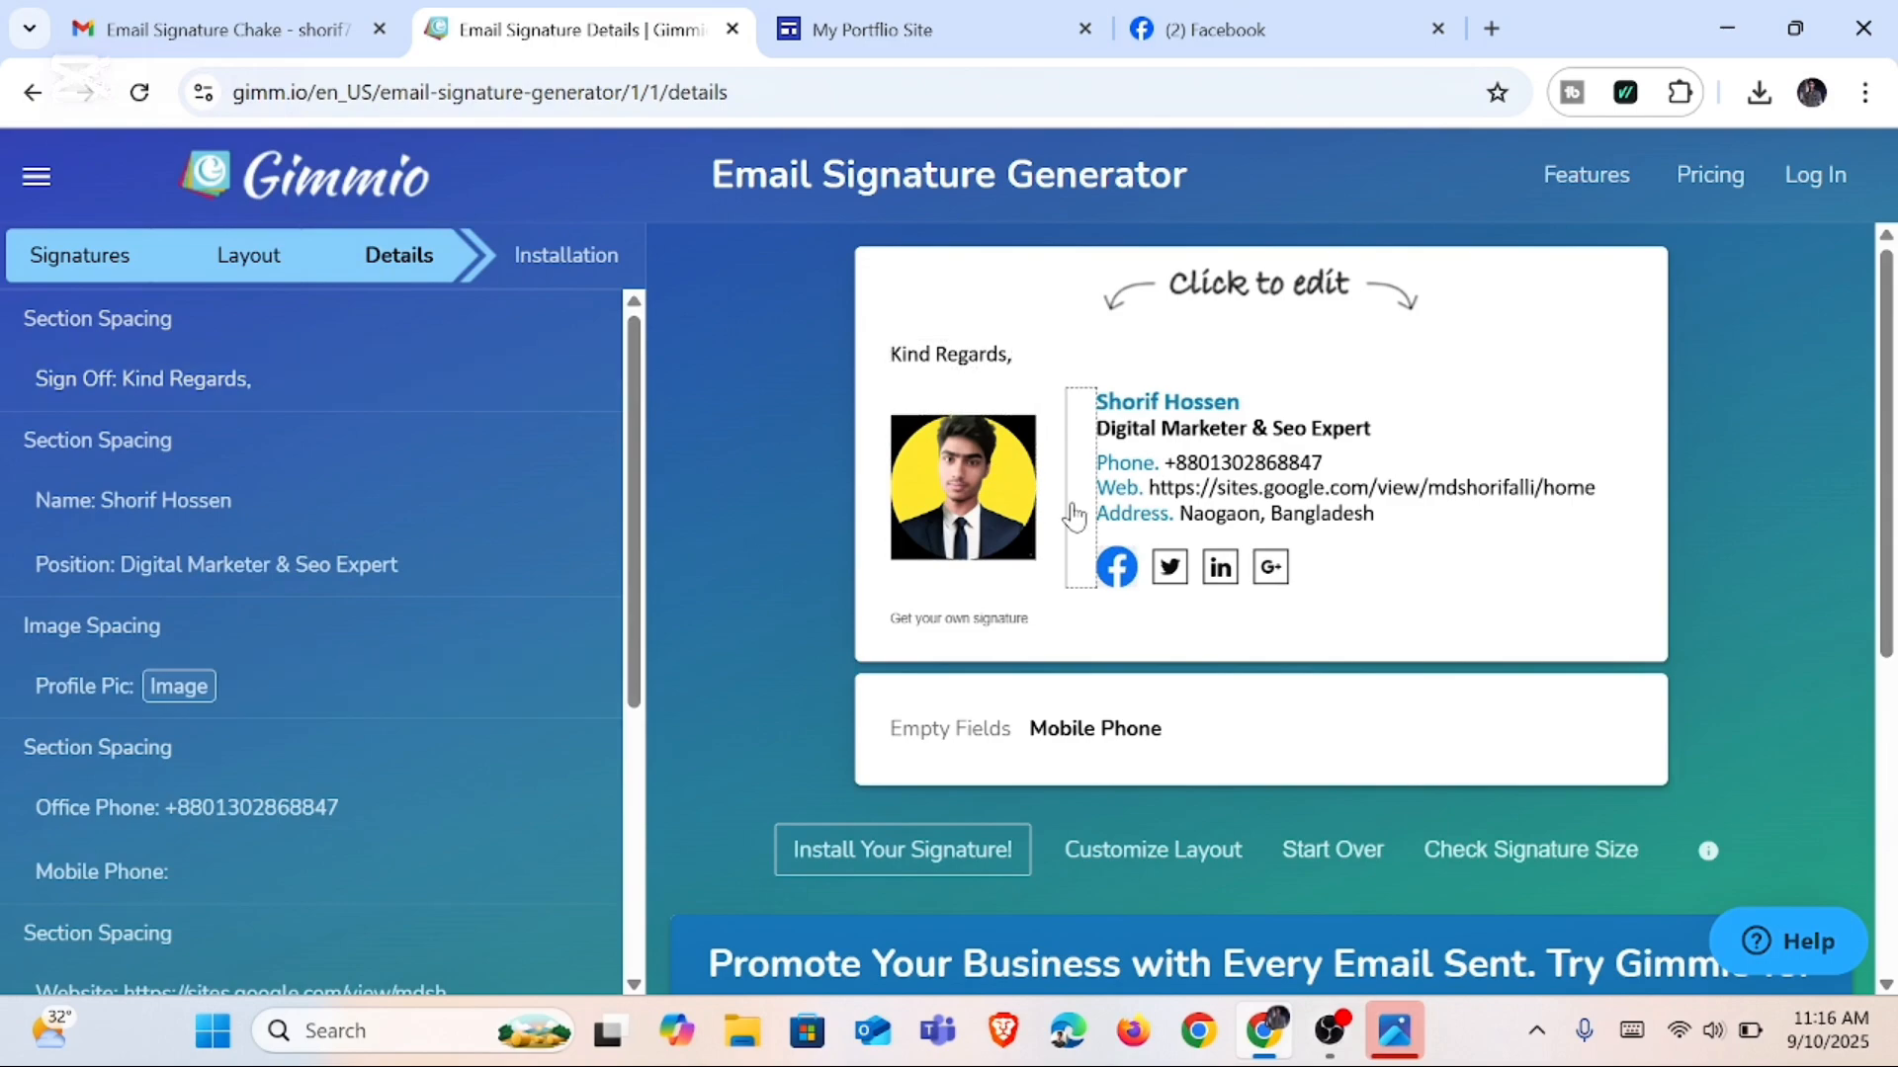
left_click(1118, 571)
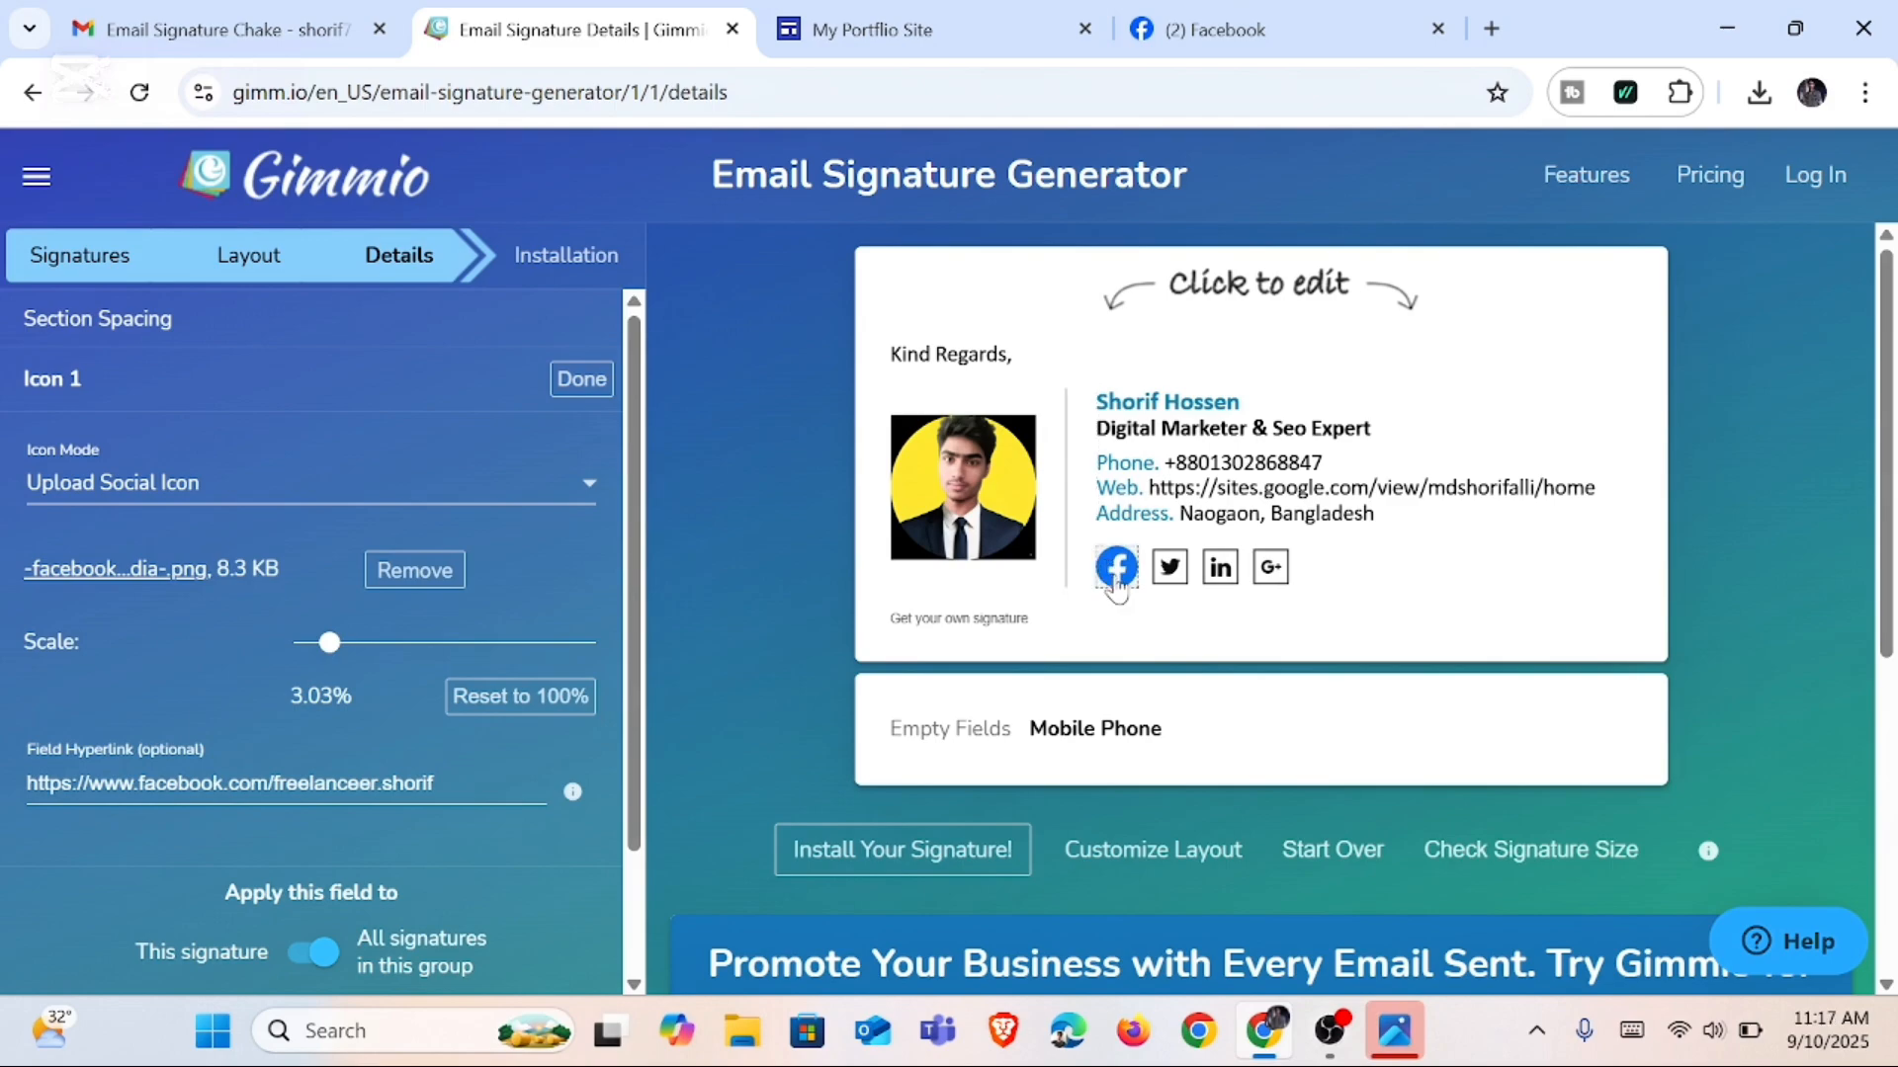
Step: Set the signature's second icon, Twitter, to Upload Social Icon mode
left_click(1166, 571)
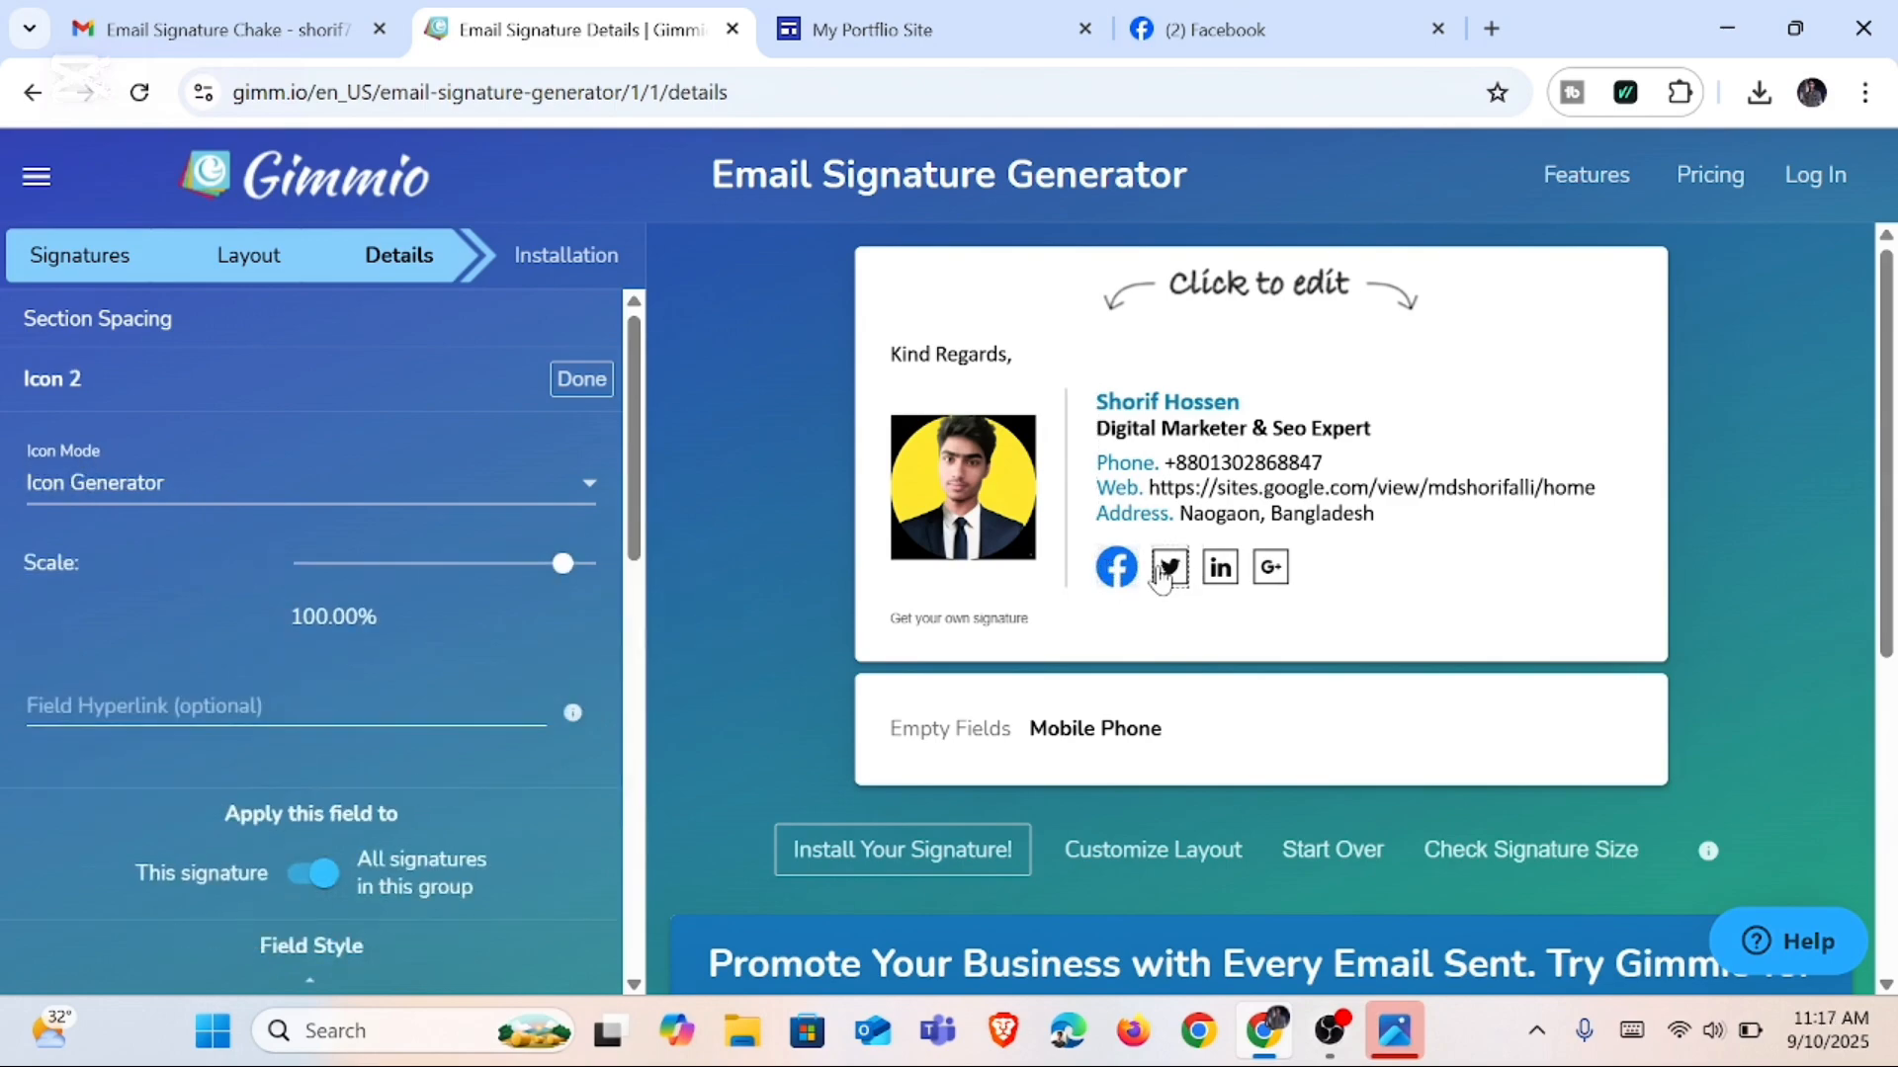
left_click(583, 494)
left_click(225, 554)
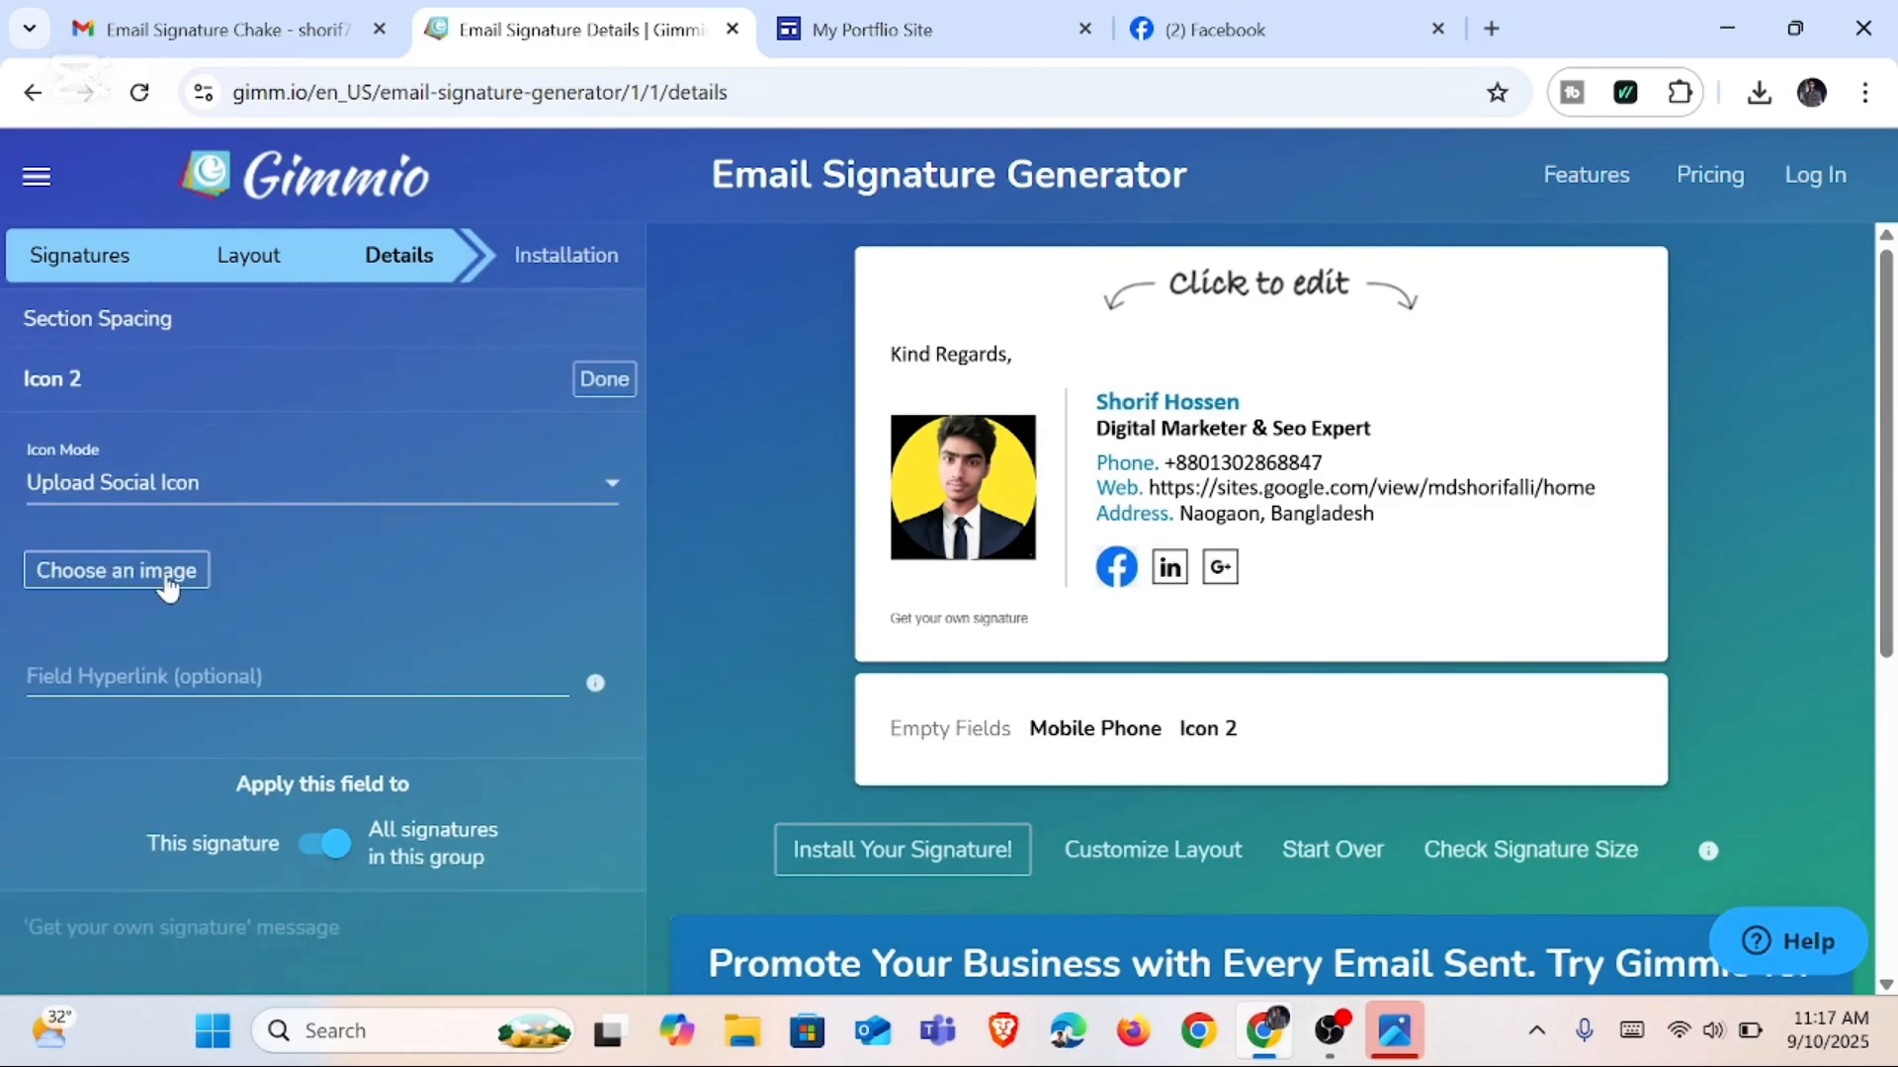
Step: Upload the twitter-logo image from Downloads uncropped as the second social icon and scale it to 4.08%
left_click(168, 579)
left_click(1029, 649)
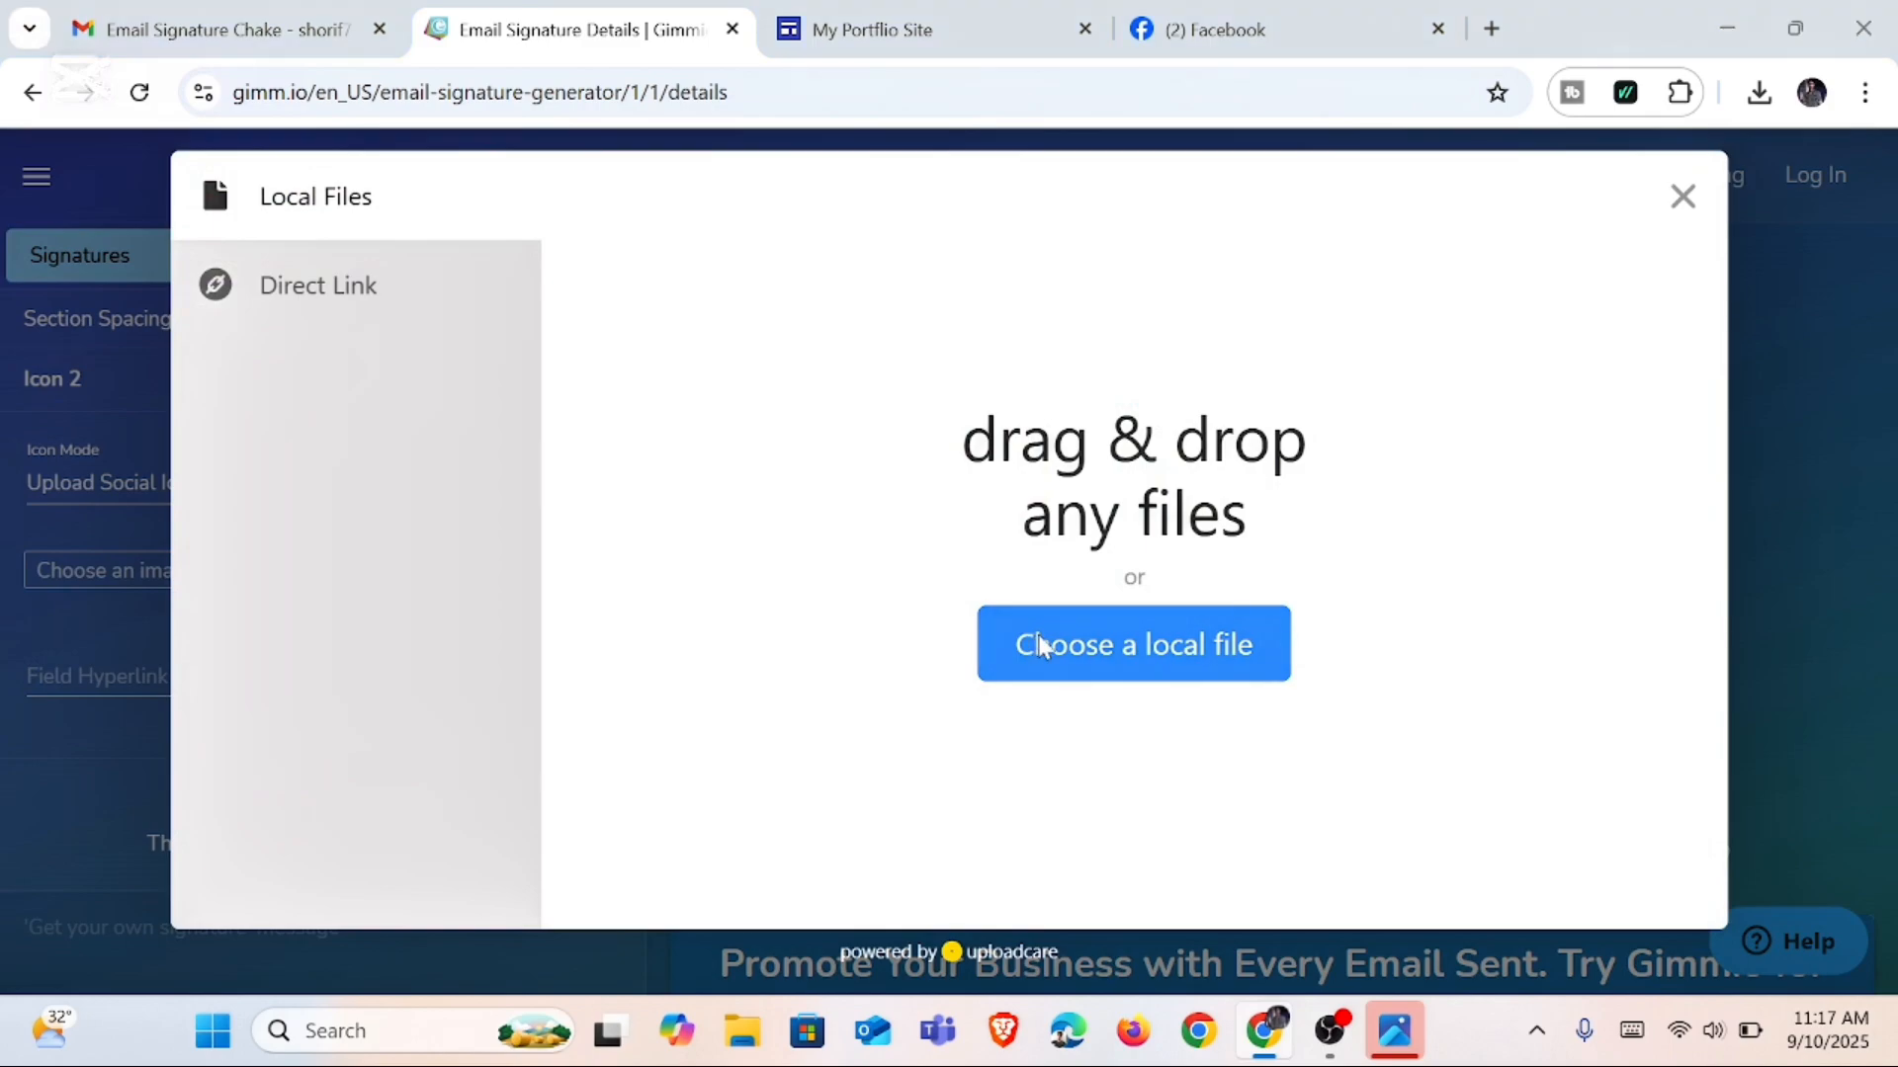
left_click(342, 306)
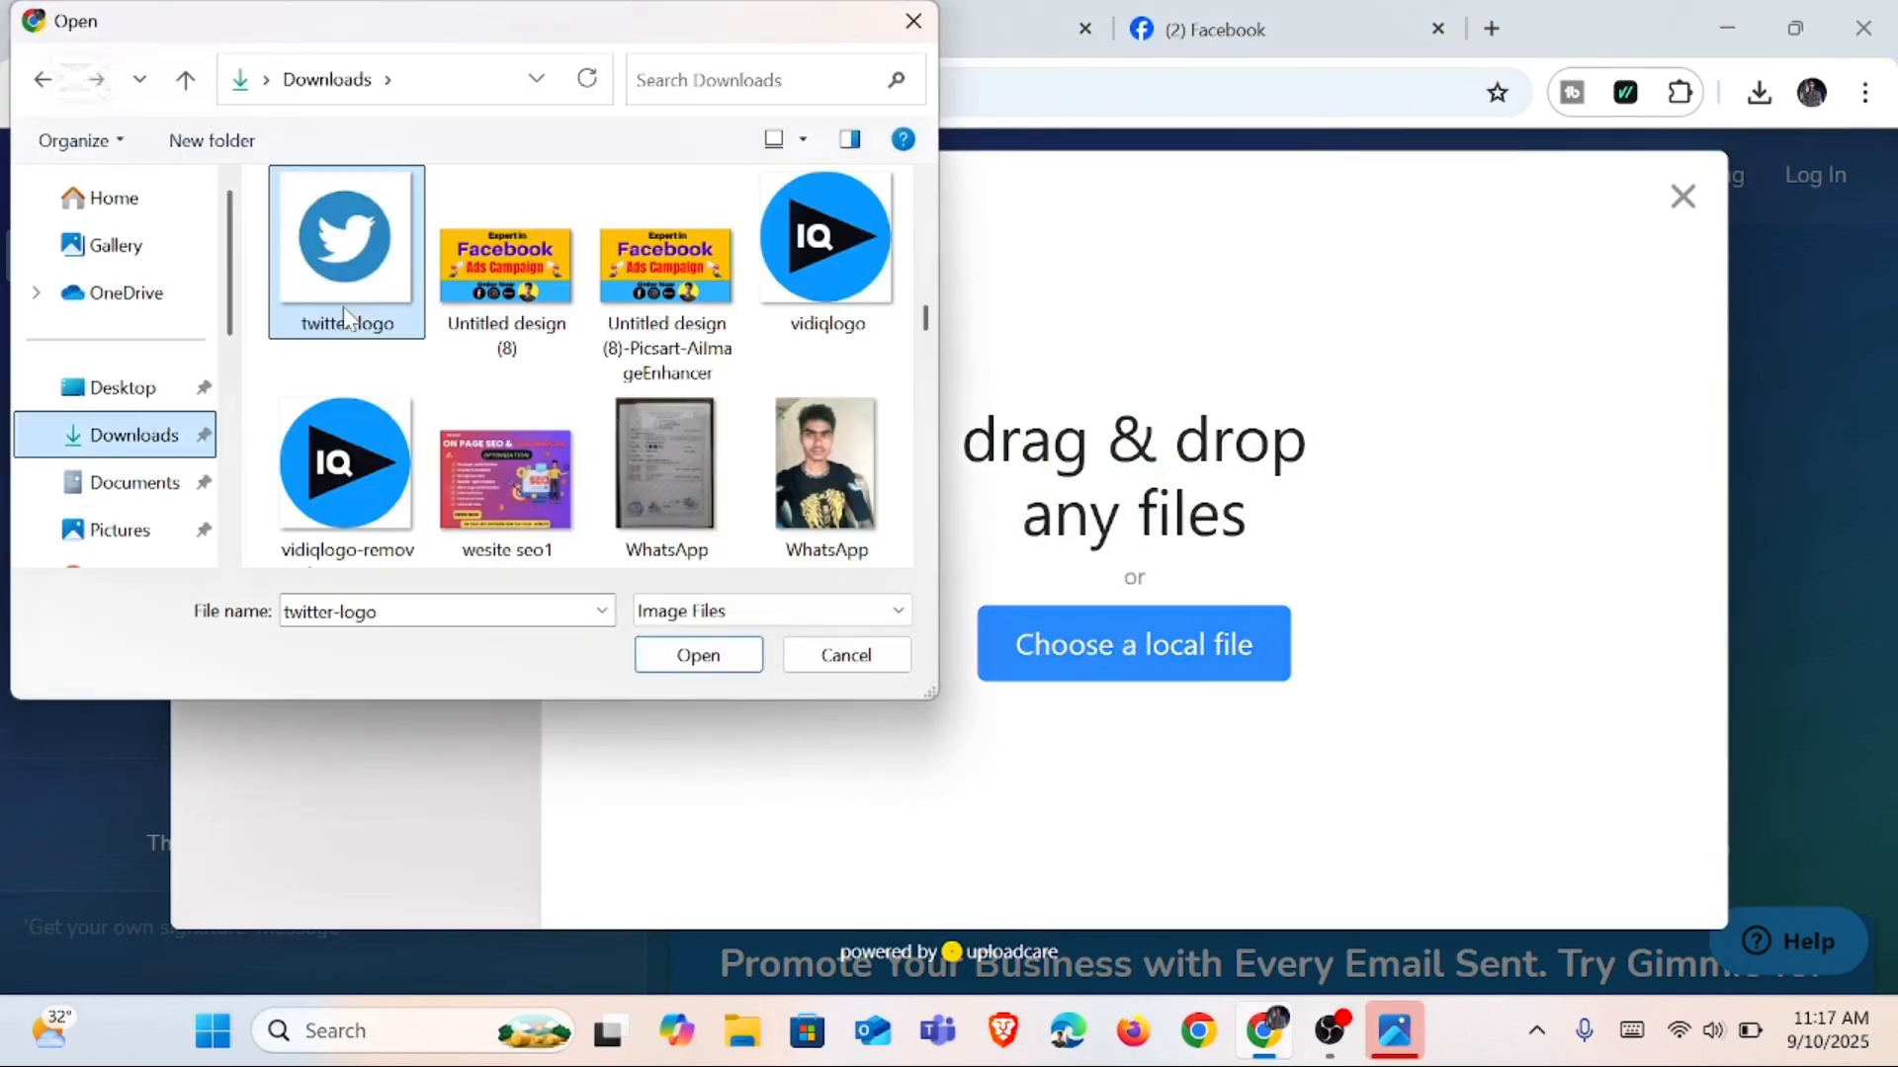
left_click(692, 652)
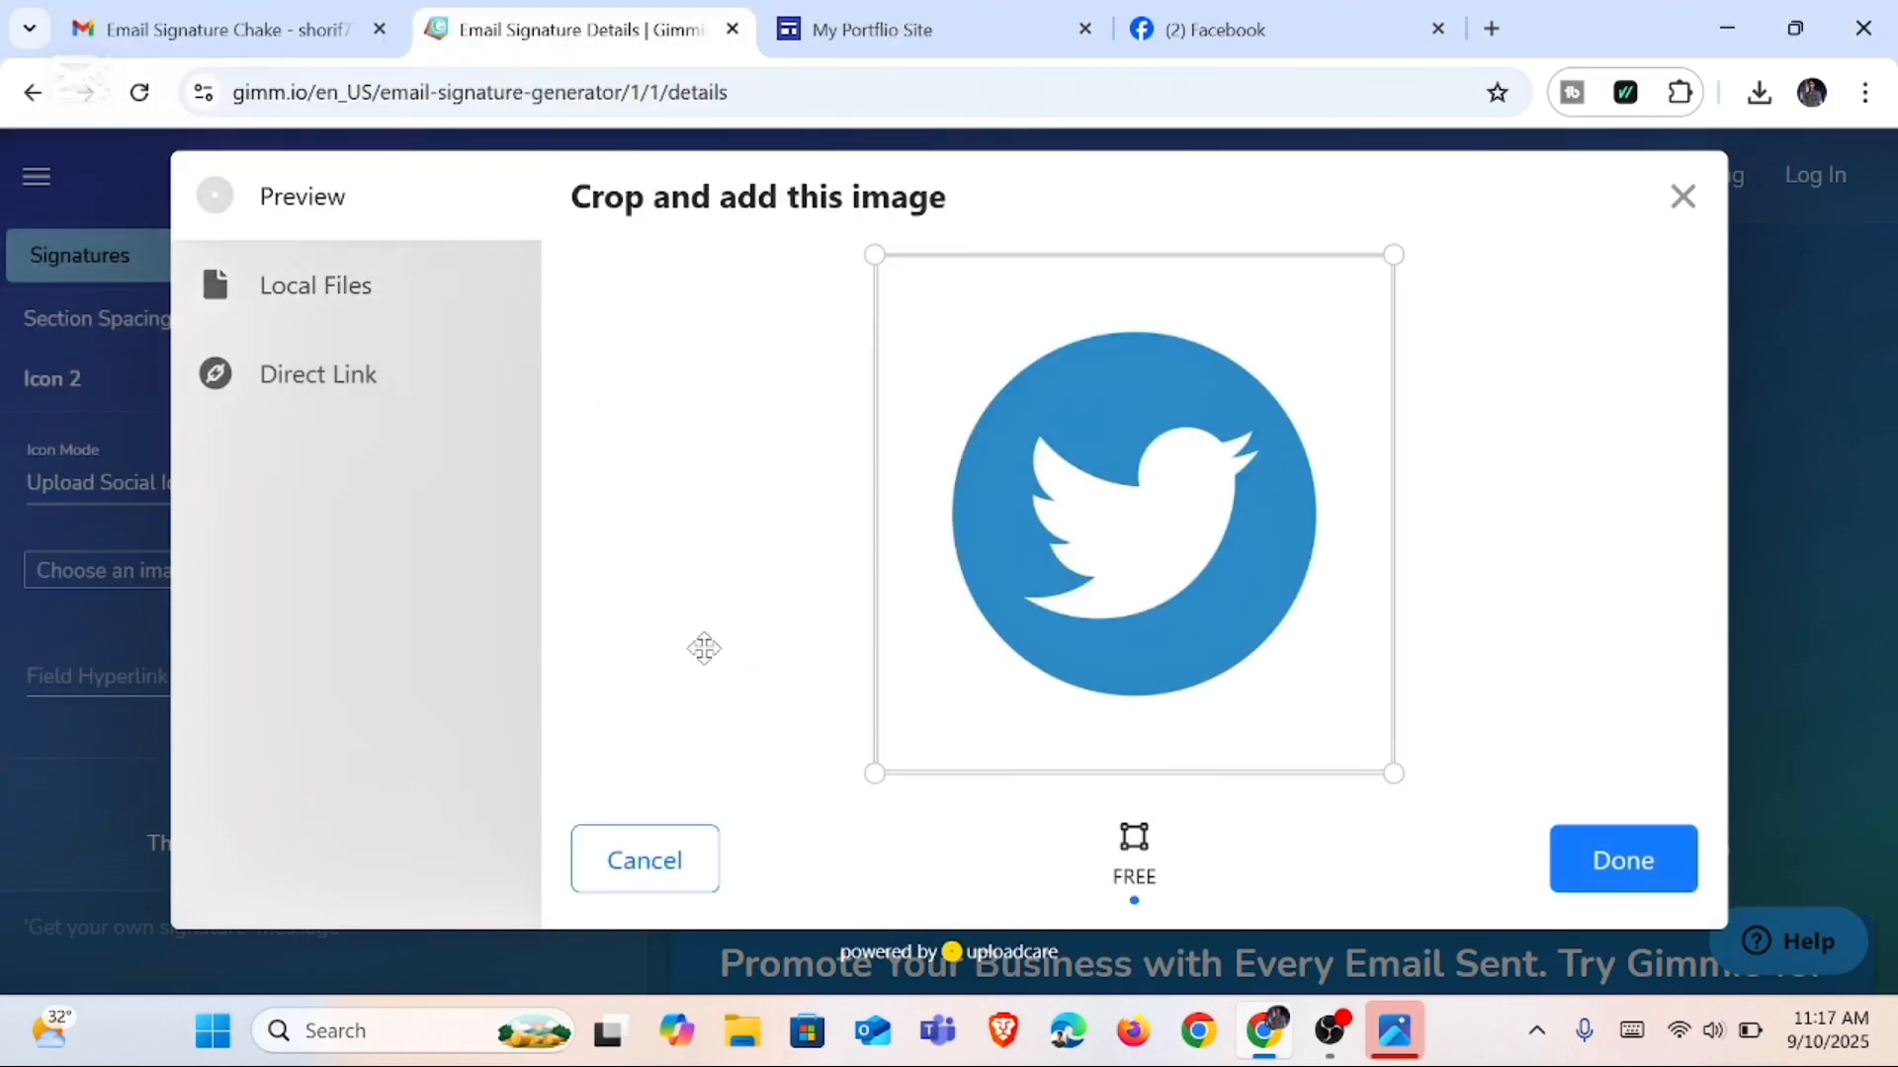
left_click(1622, 859)
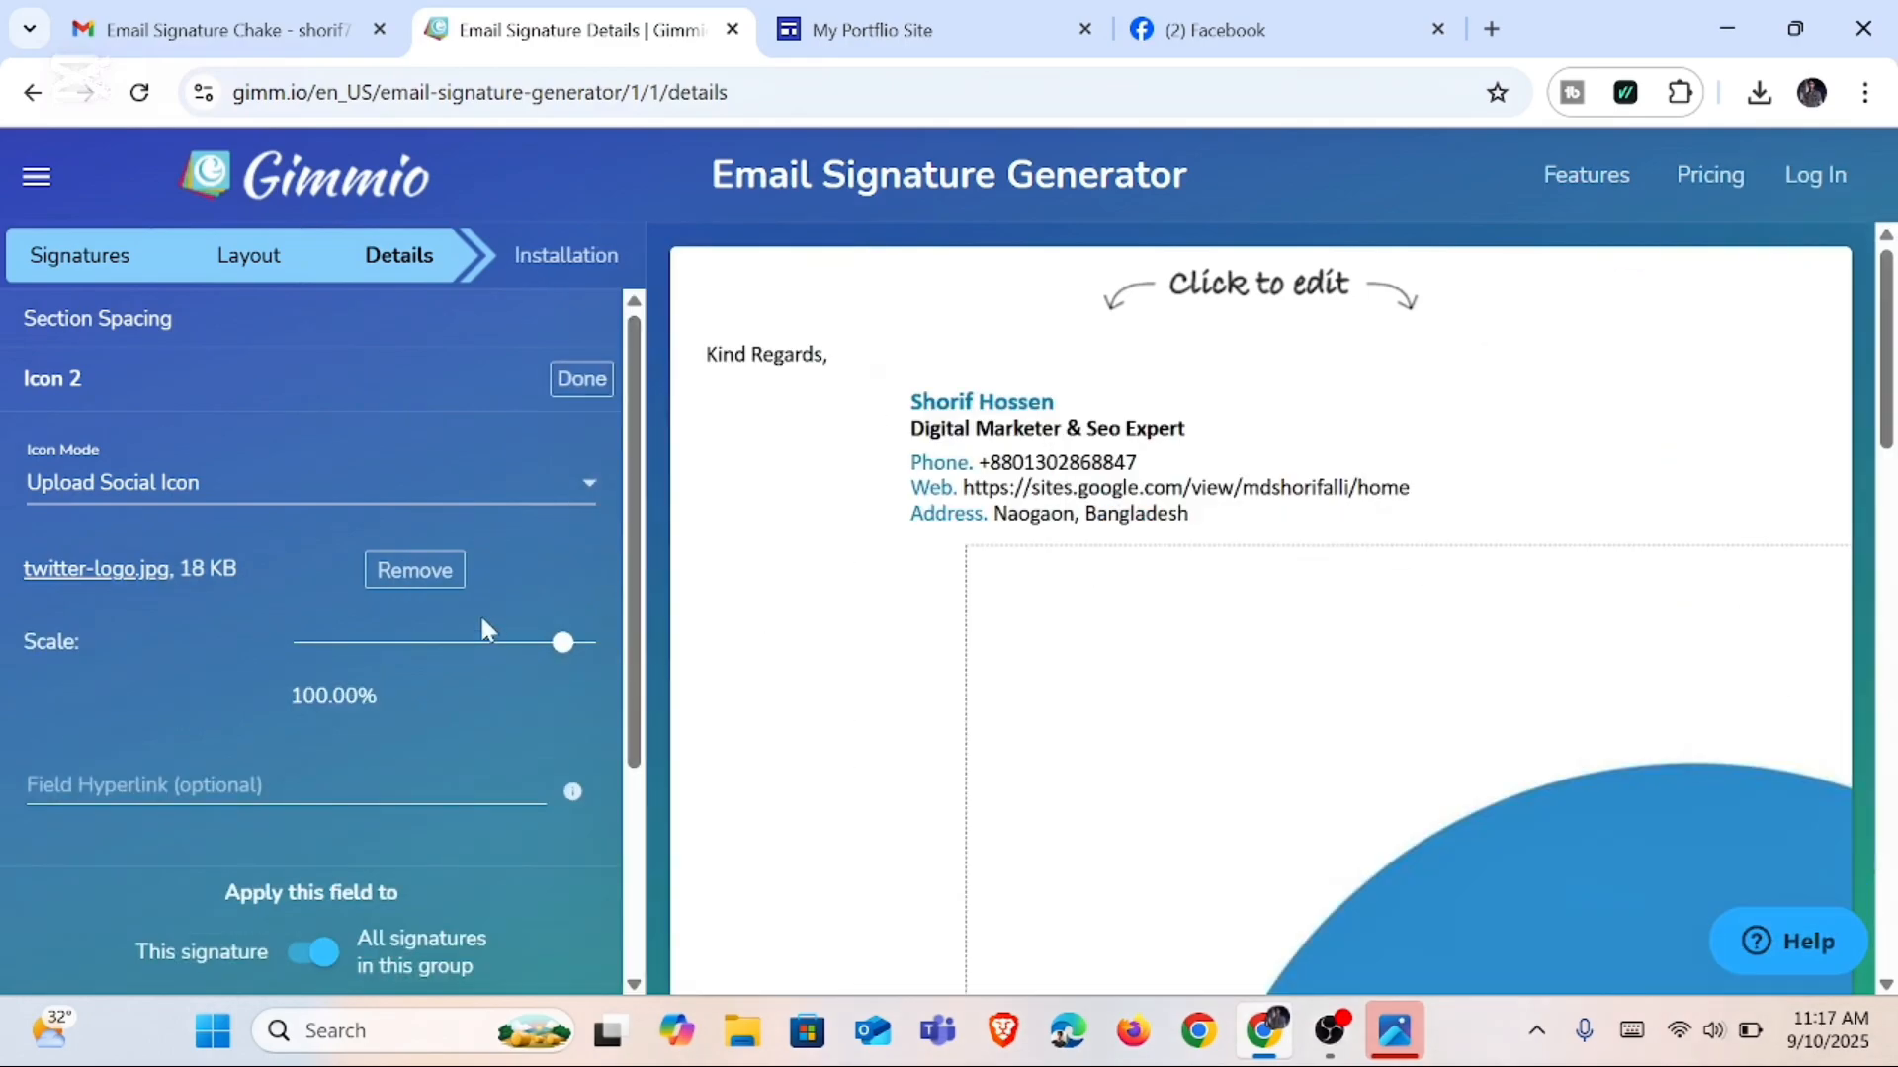
left_click_drag(563, 645, 344, 675)
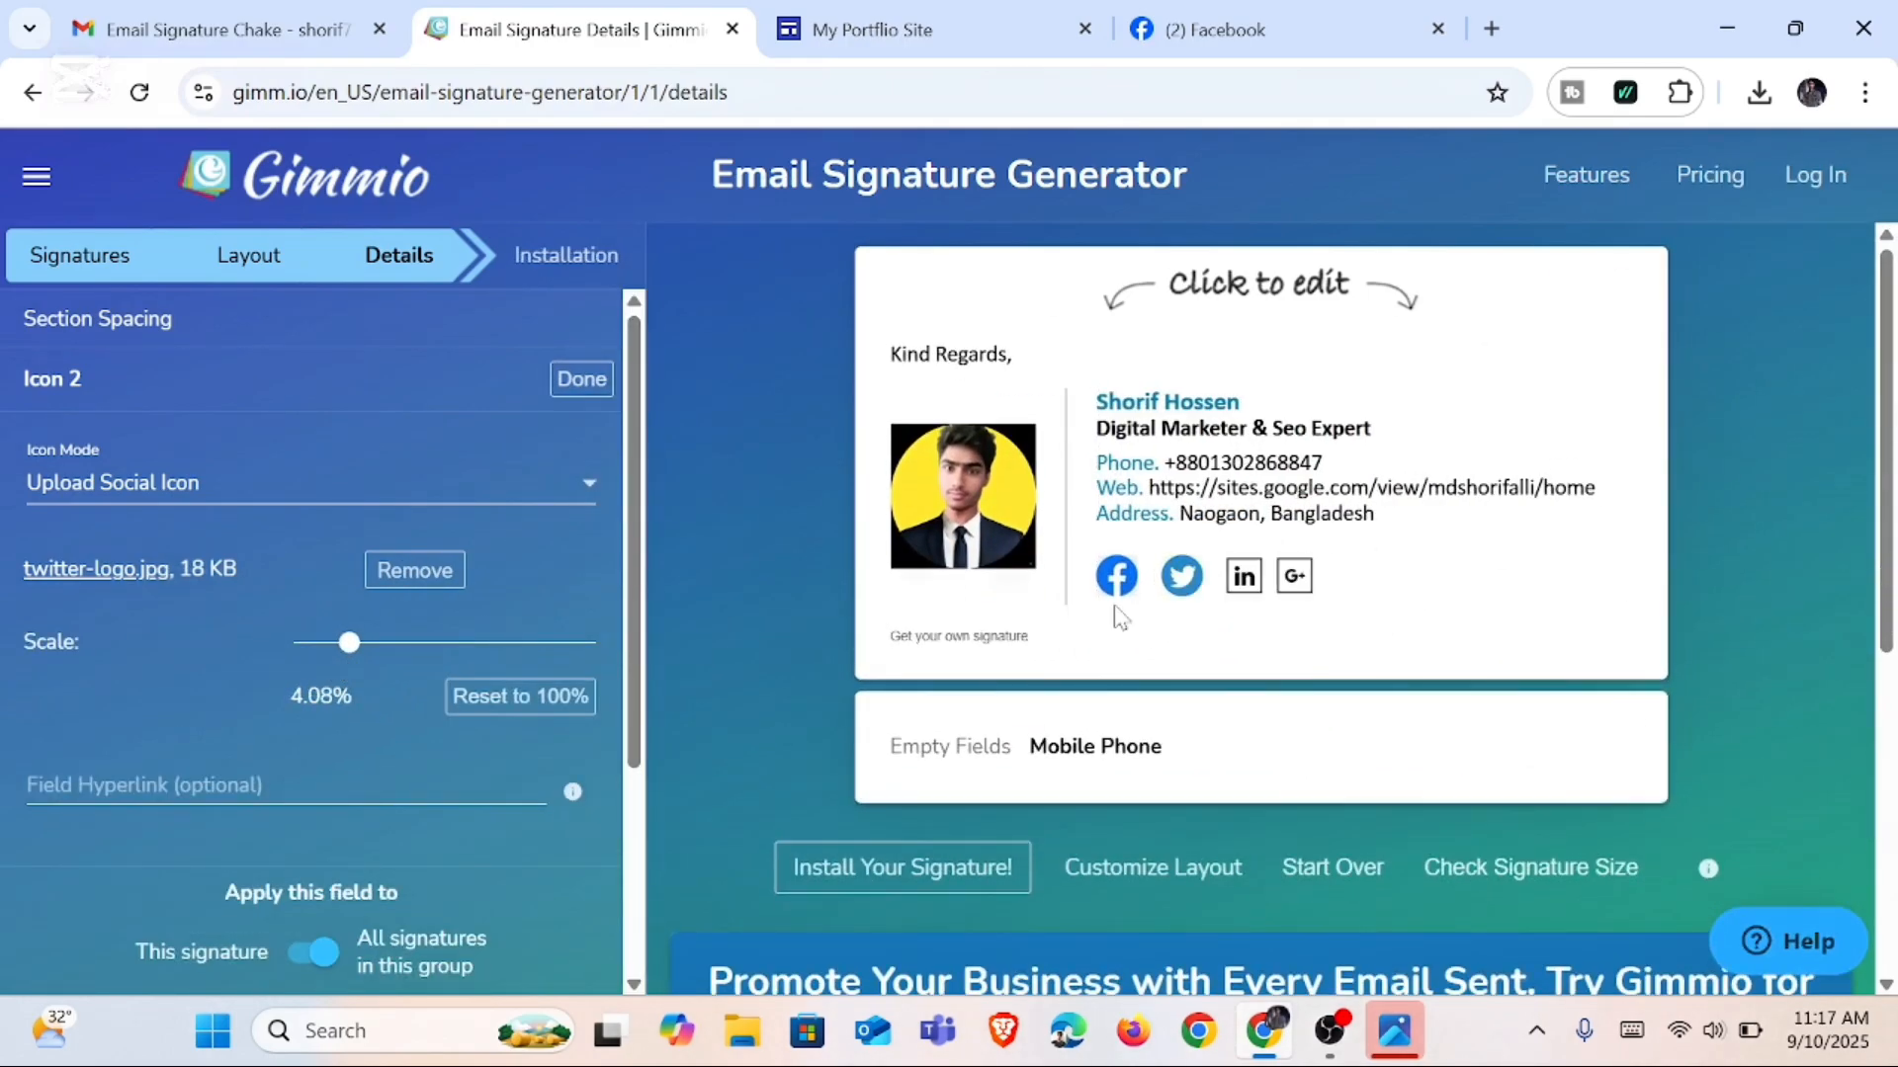
Step: Copy the URL of the owner's X profile from a new browser tab and add it as the Twitter icon's hyperlink in Gimmio
left_click(360, 785)
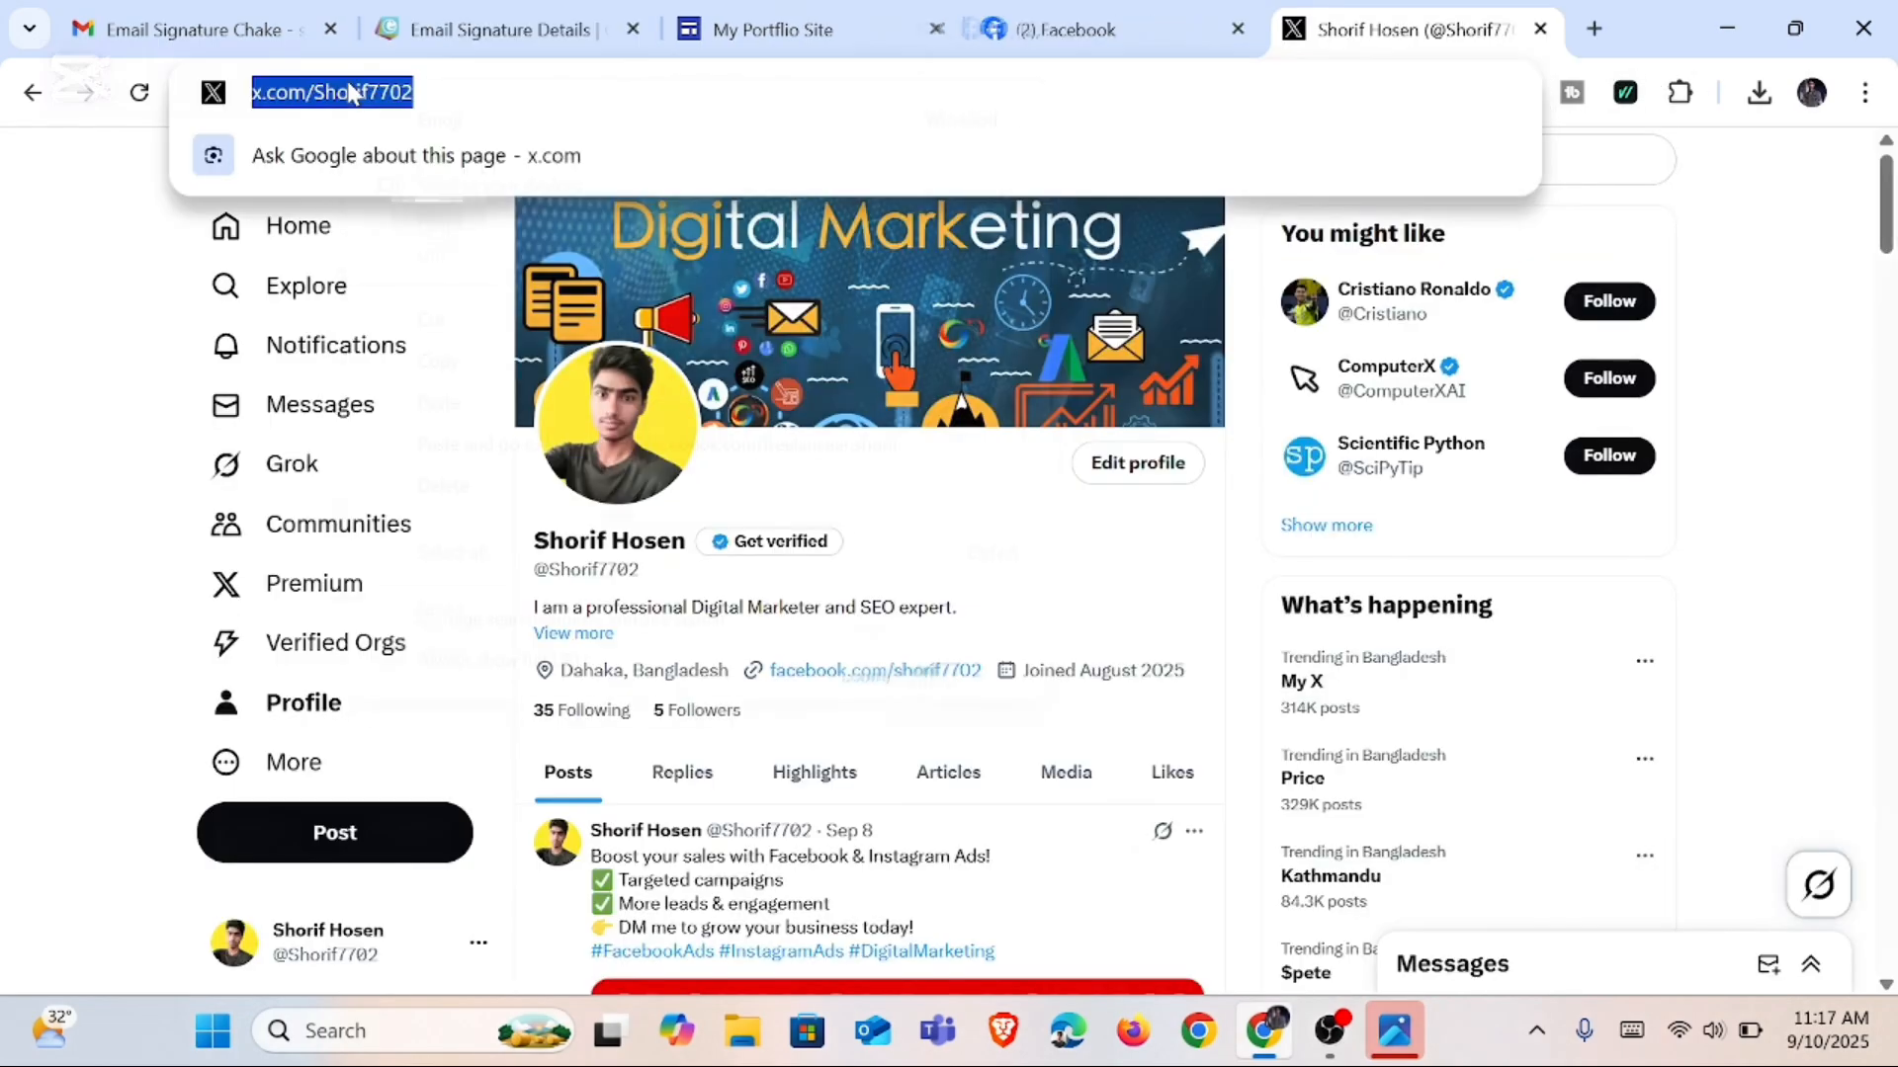
right_click(353, 91)
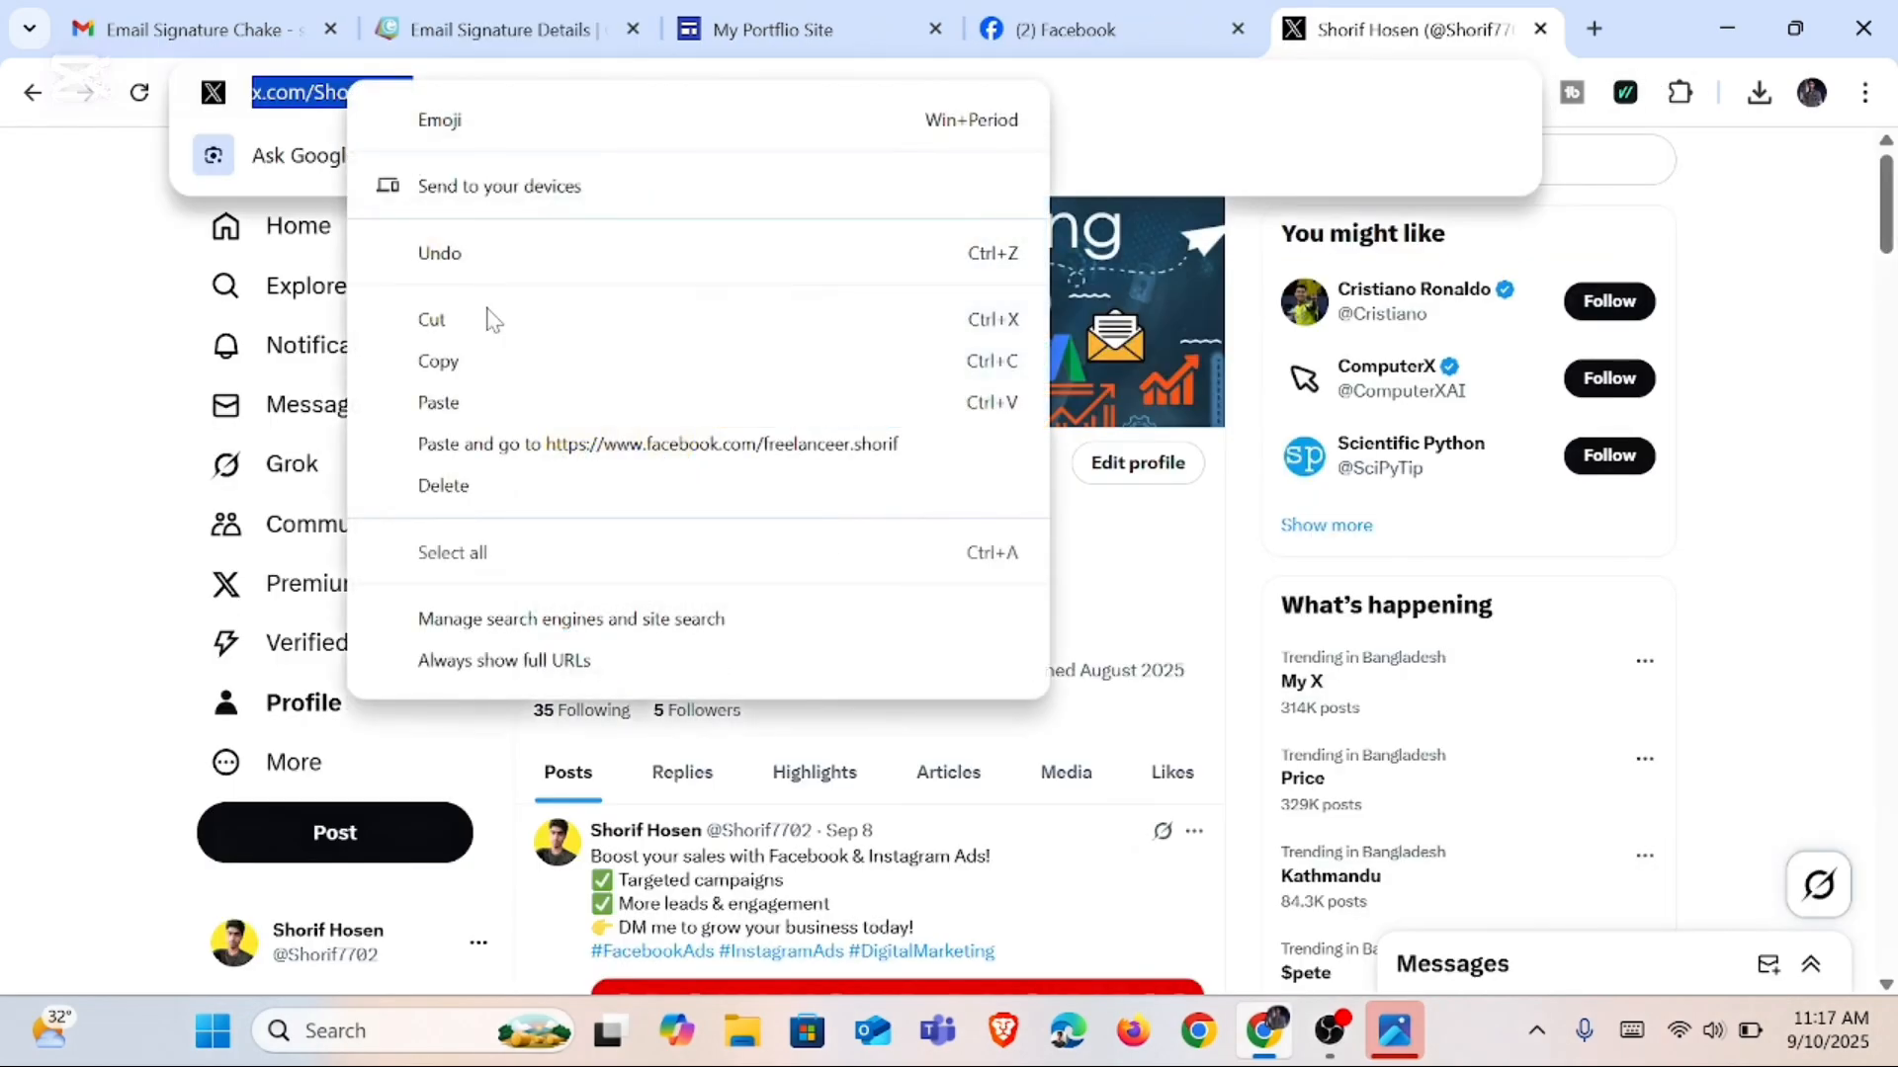
left_click(491, 358)
left_click(529, 40)
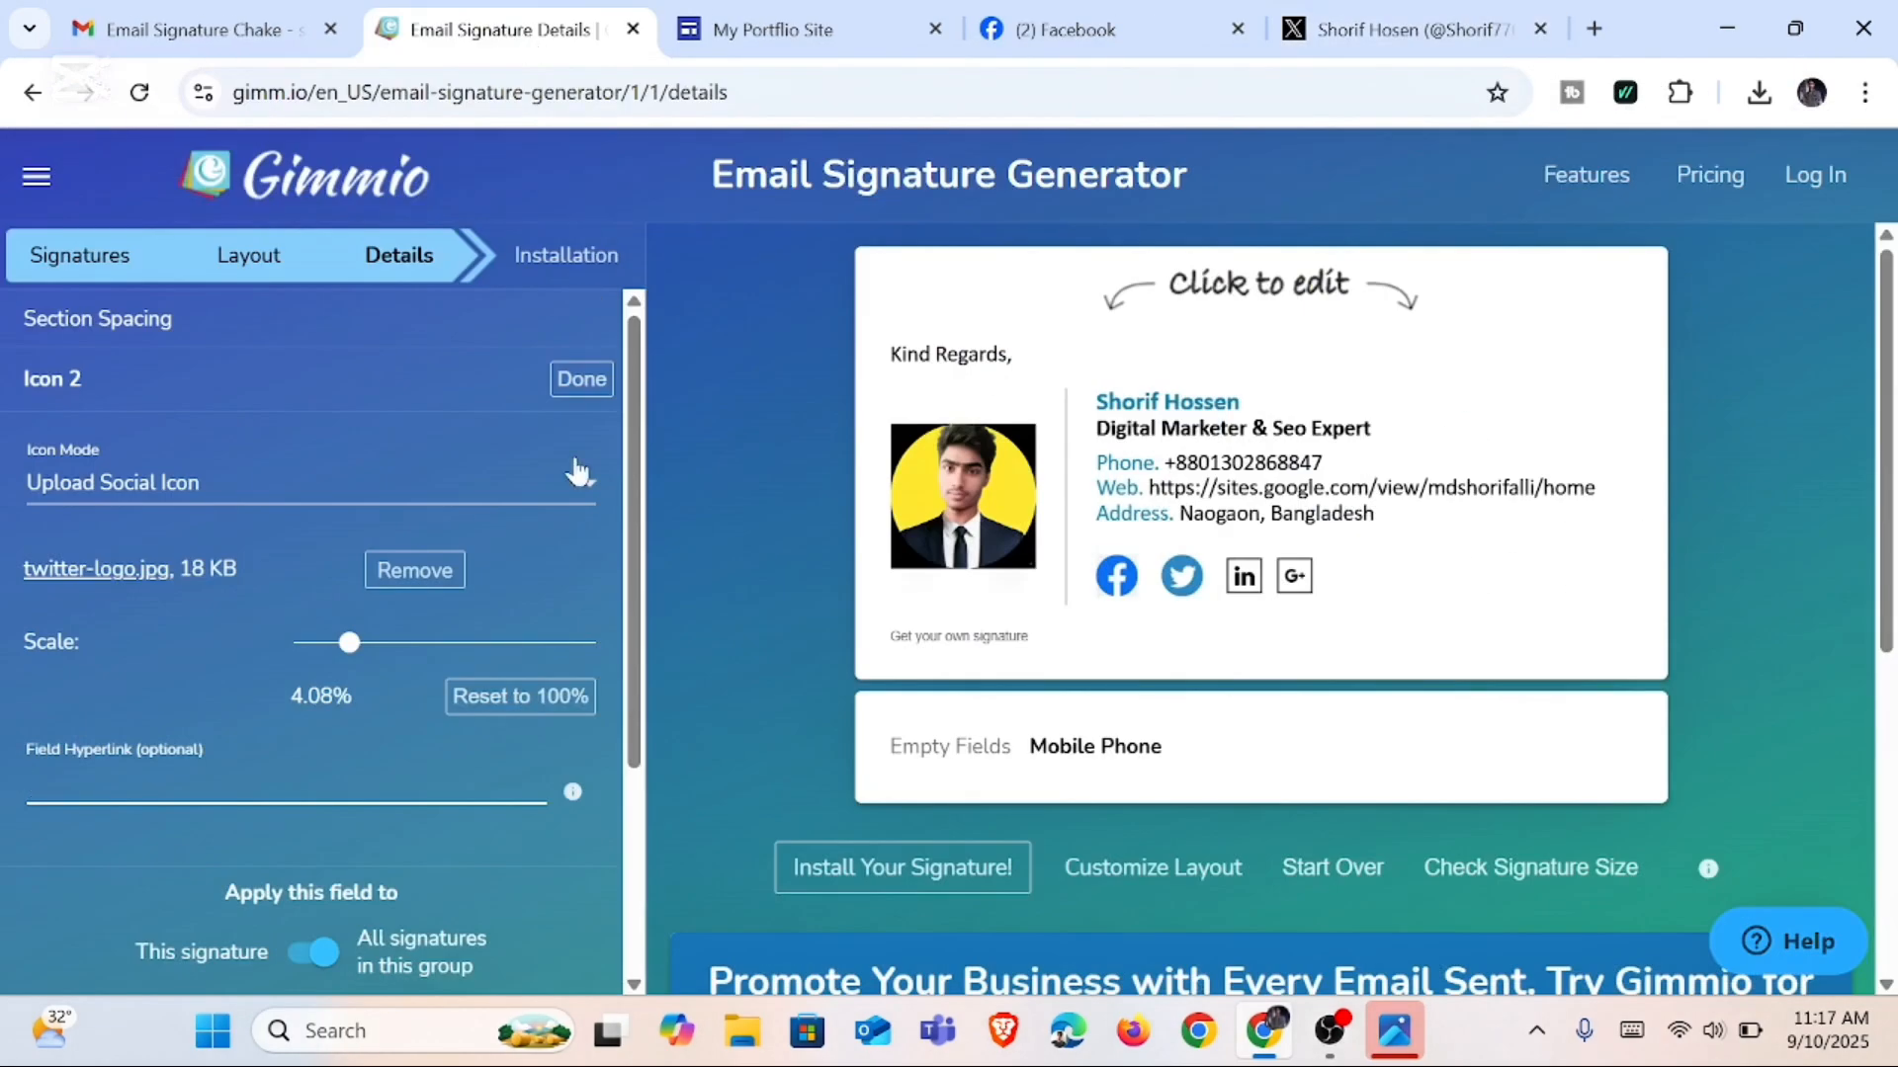
right_click(203, 786)
left_click(324, 440)
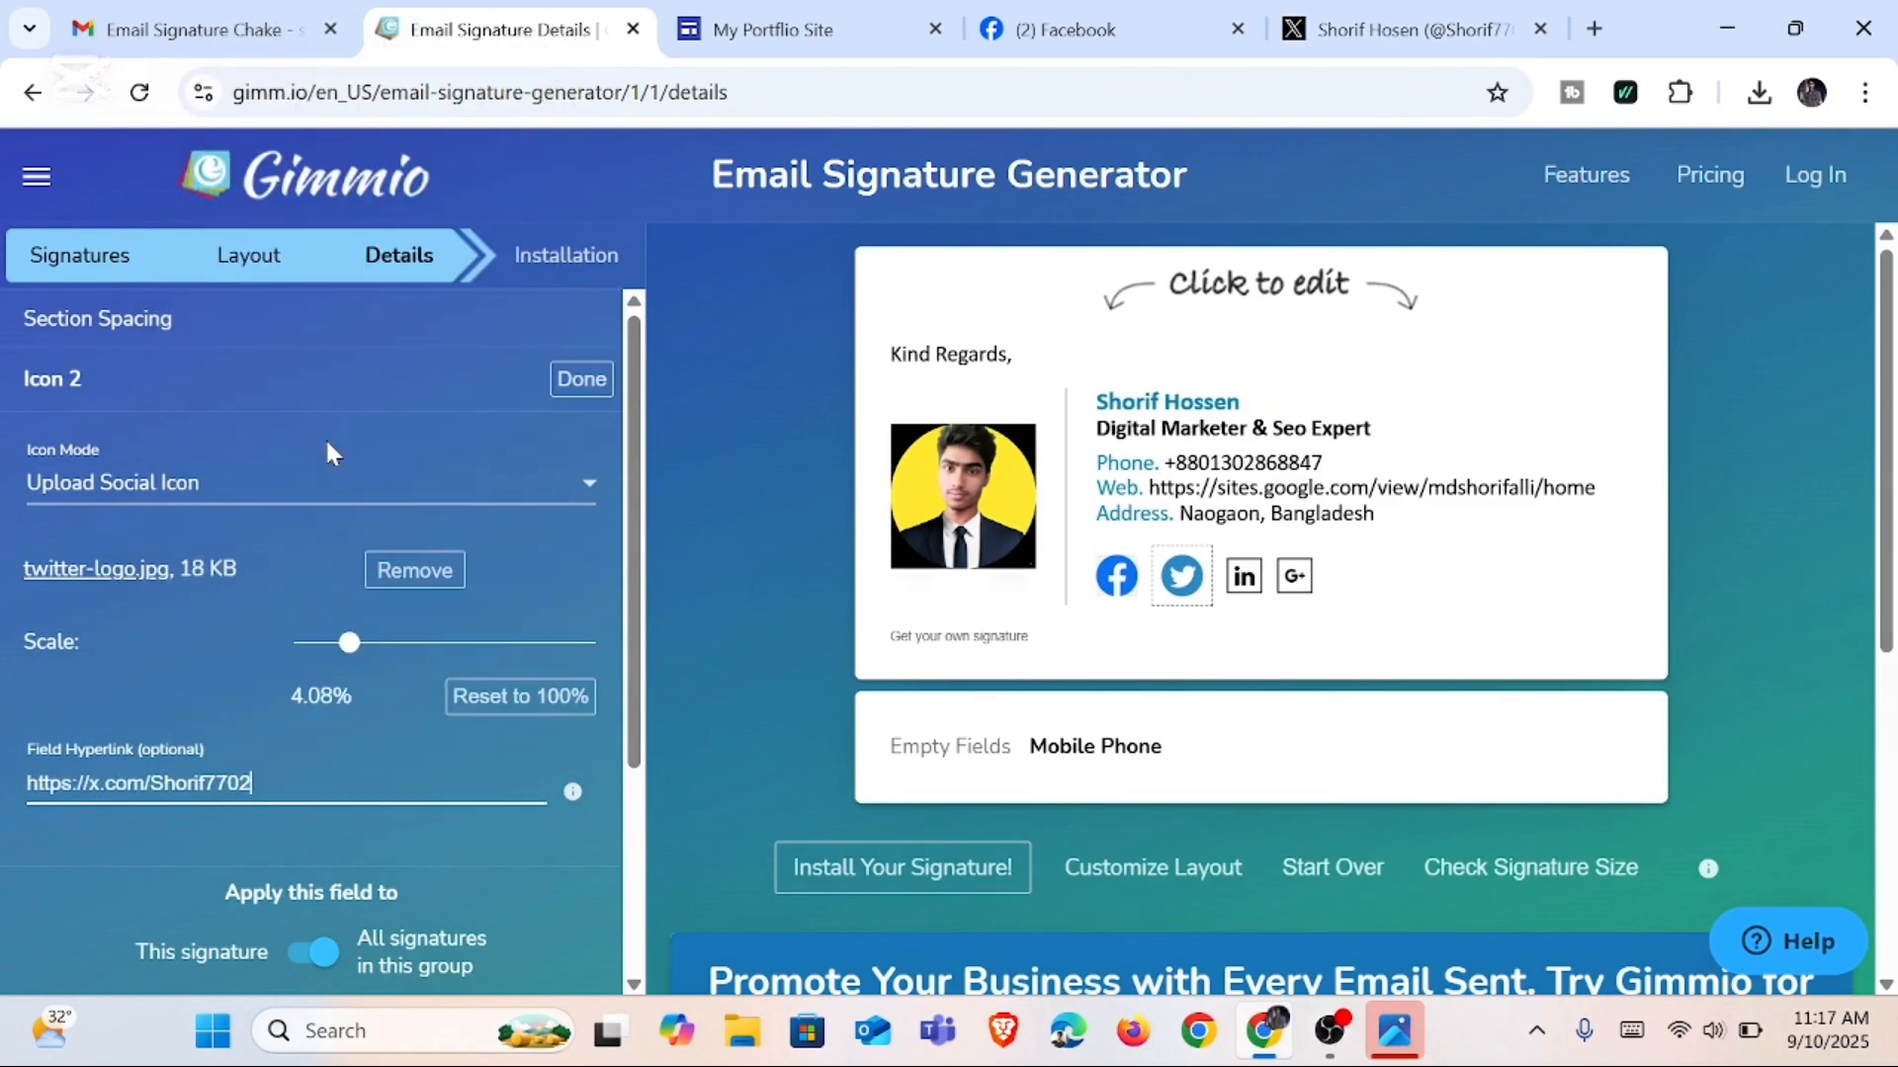
left_click(594, 386)
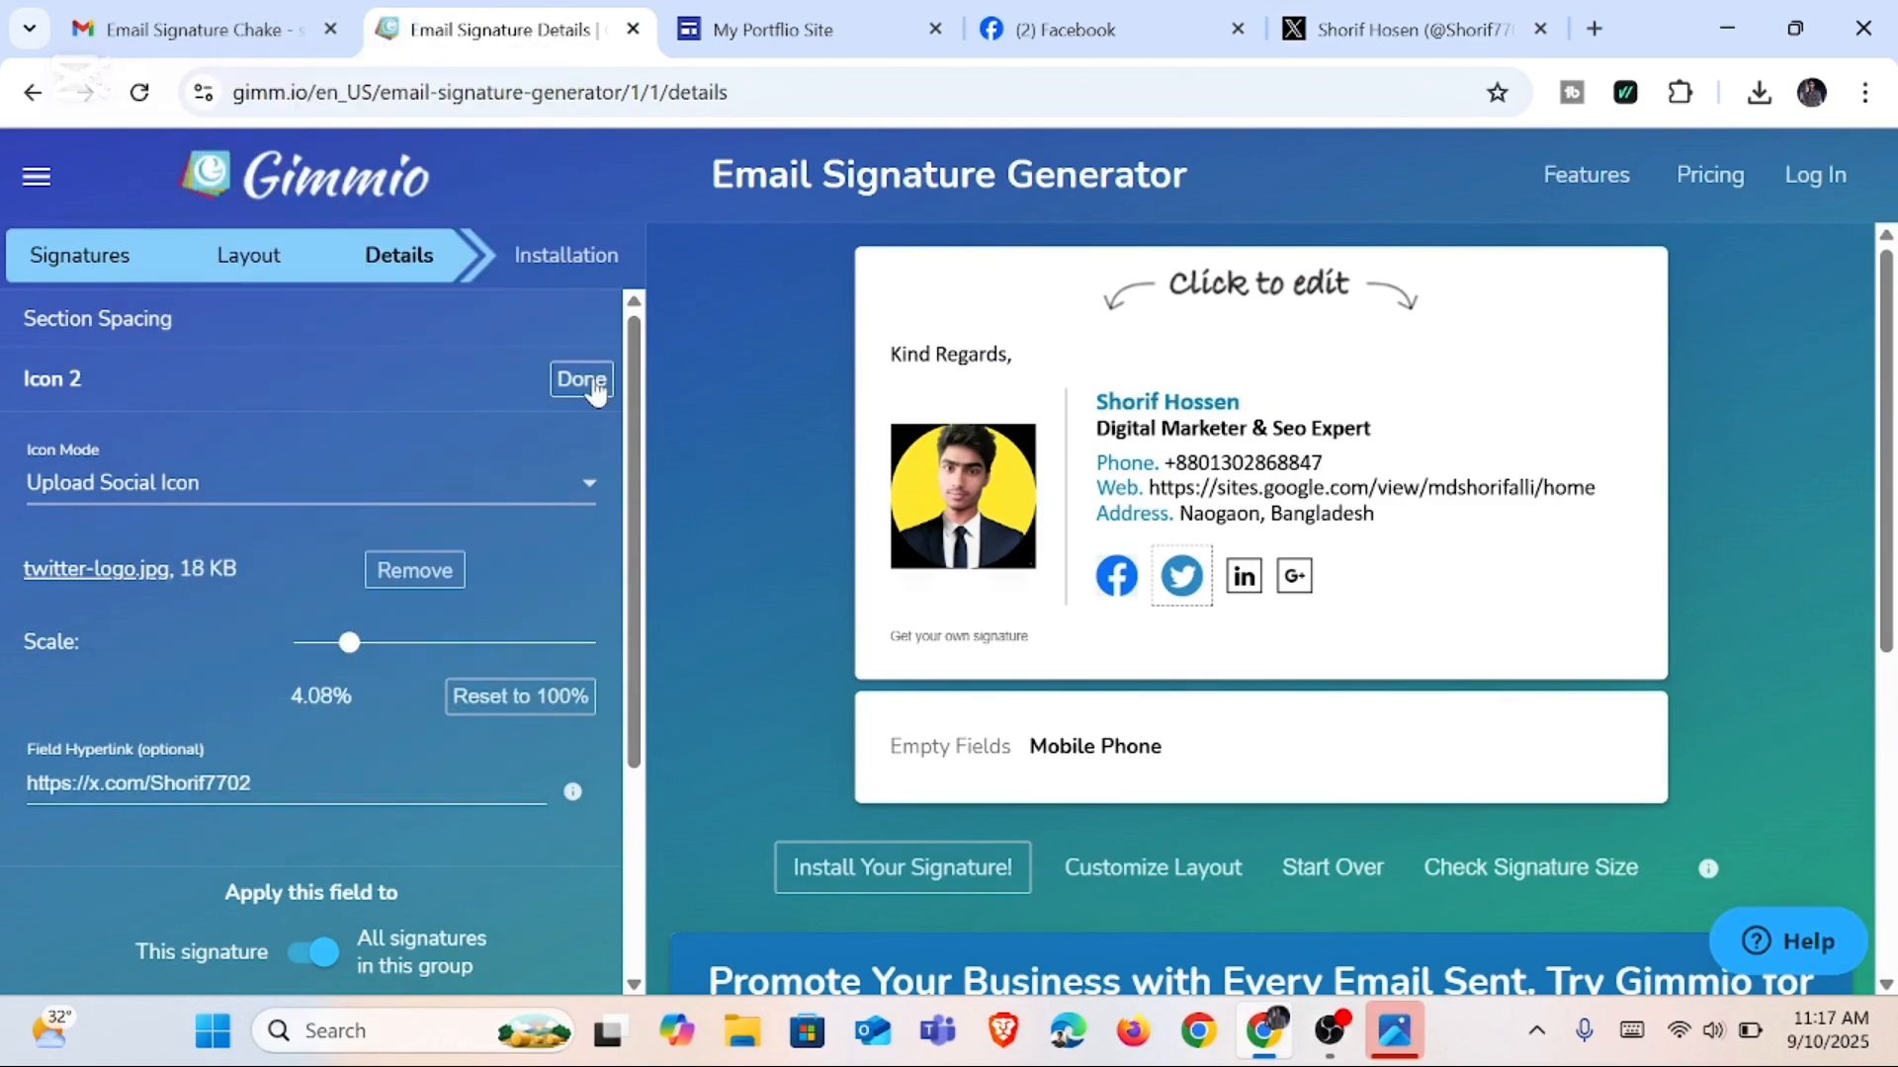
Step: Set the signature's third icon, LinkedIn, to Upload Social Icon mode
left_click(1228, 580)
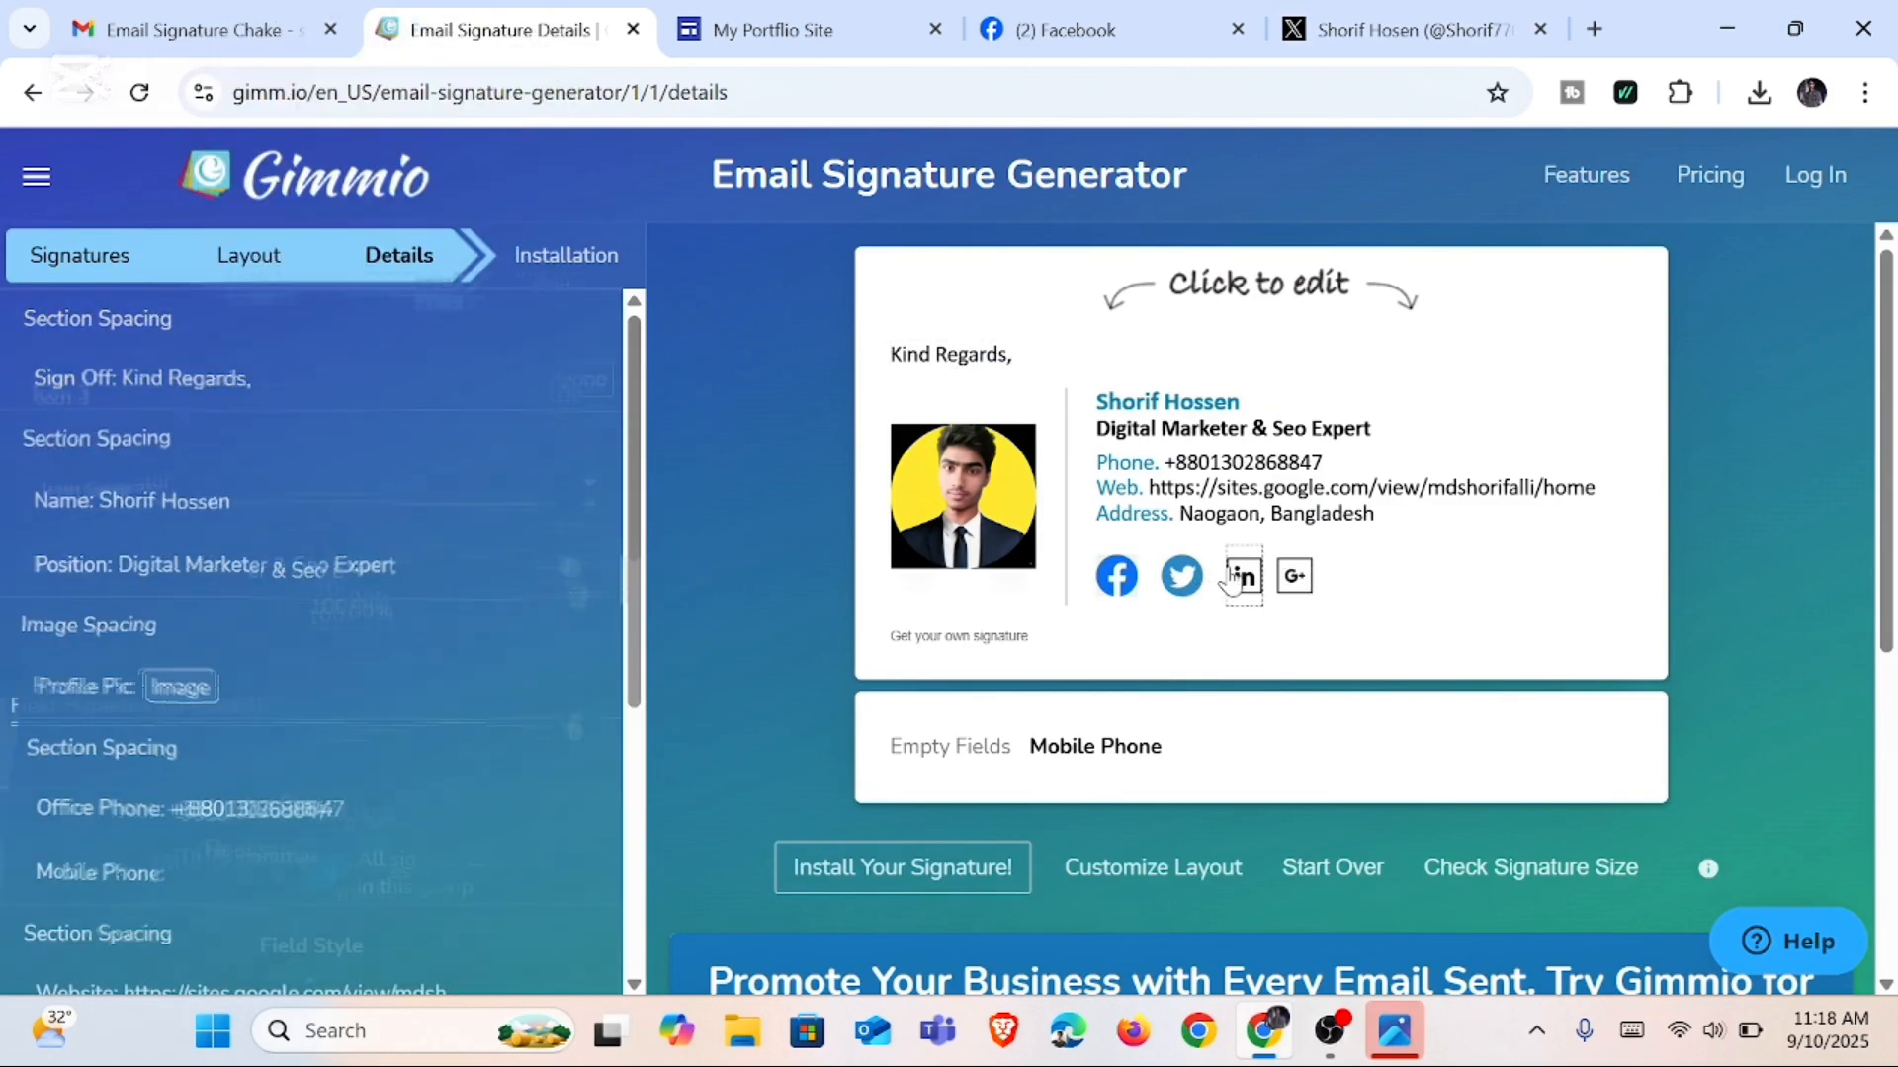
left_click(590, 486)
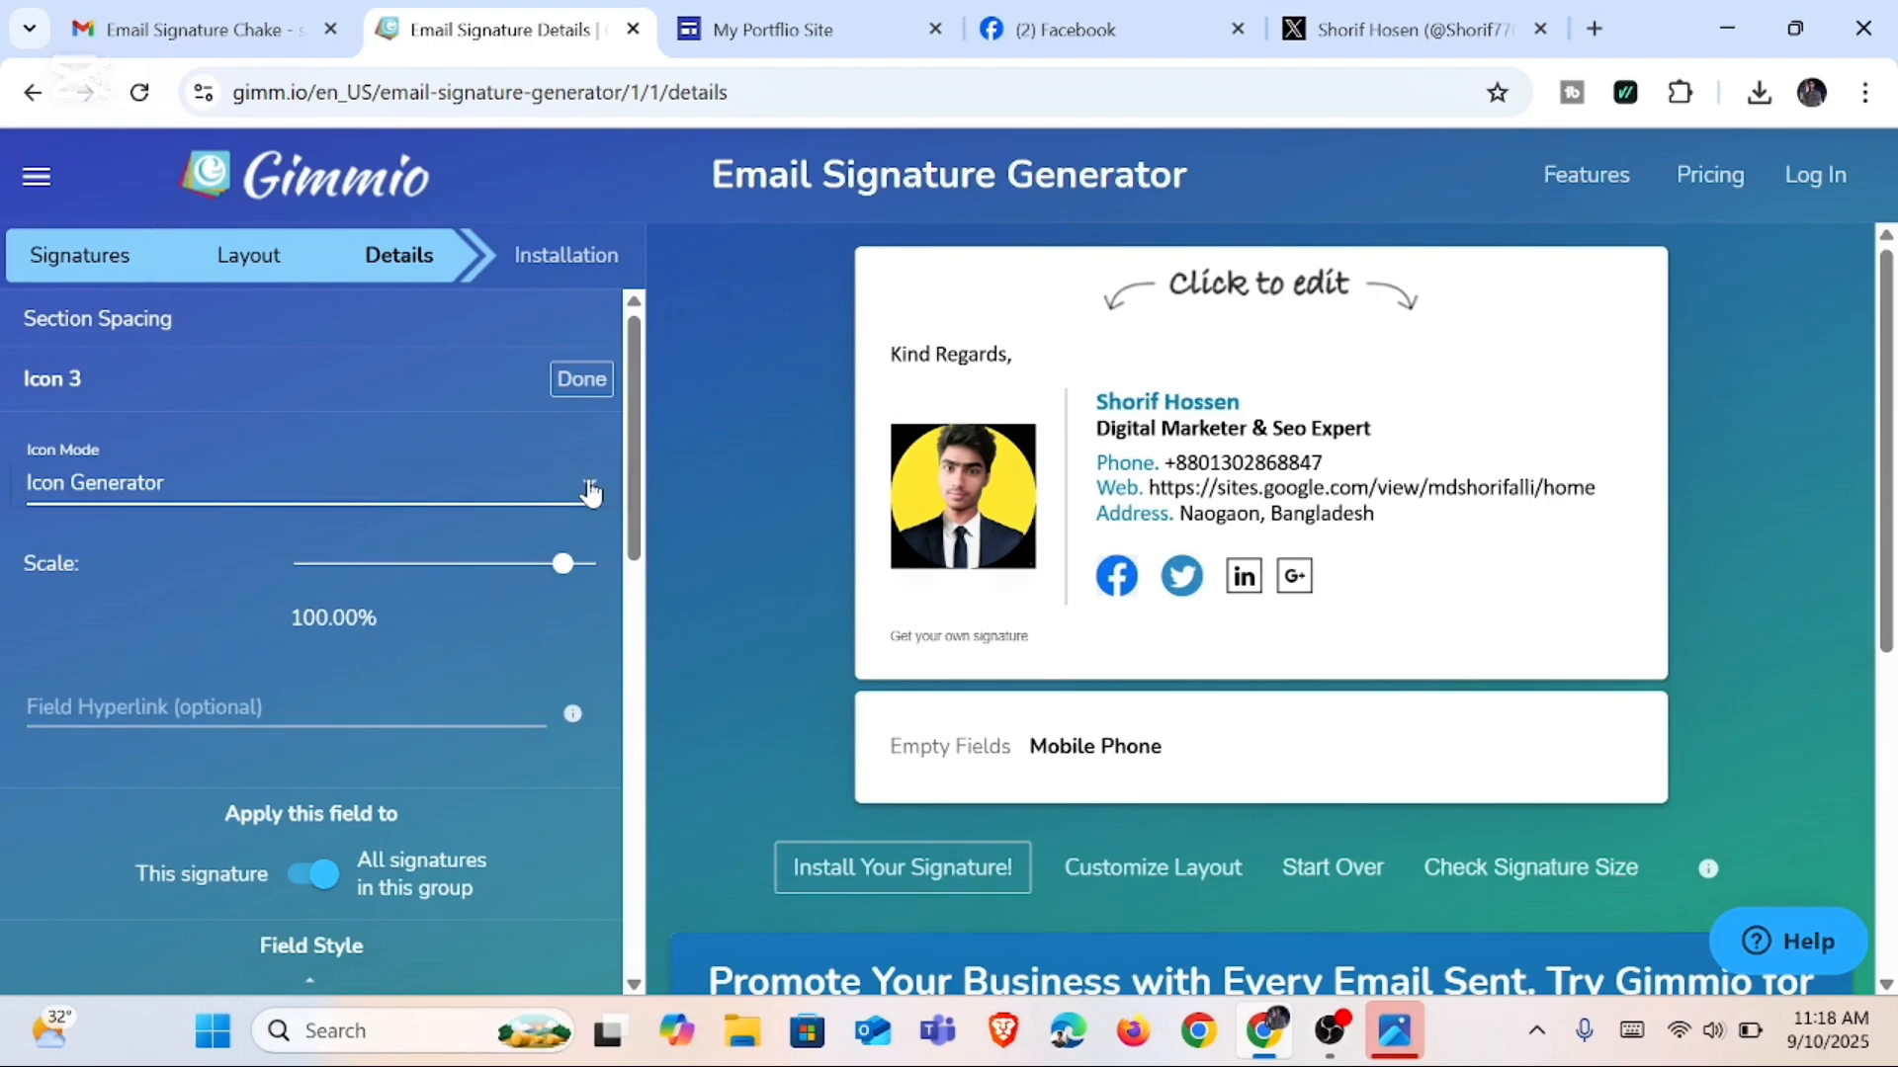
left_click(234, 560)
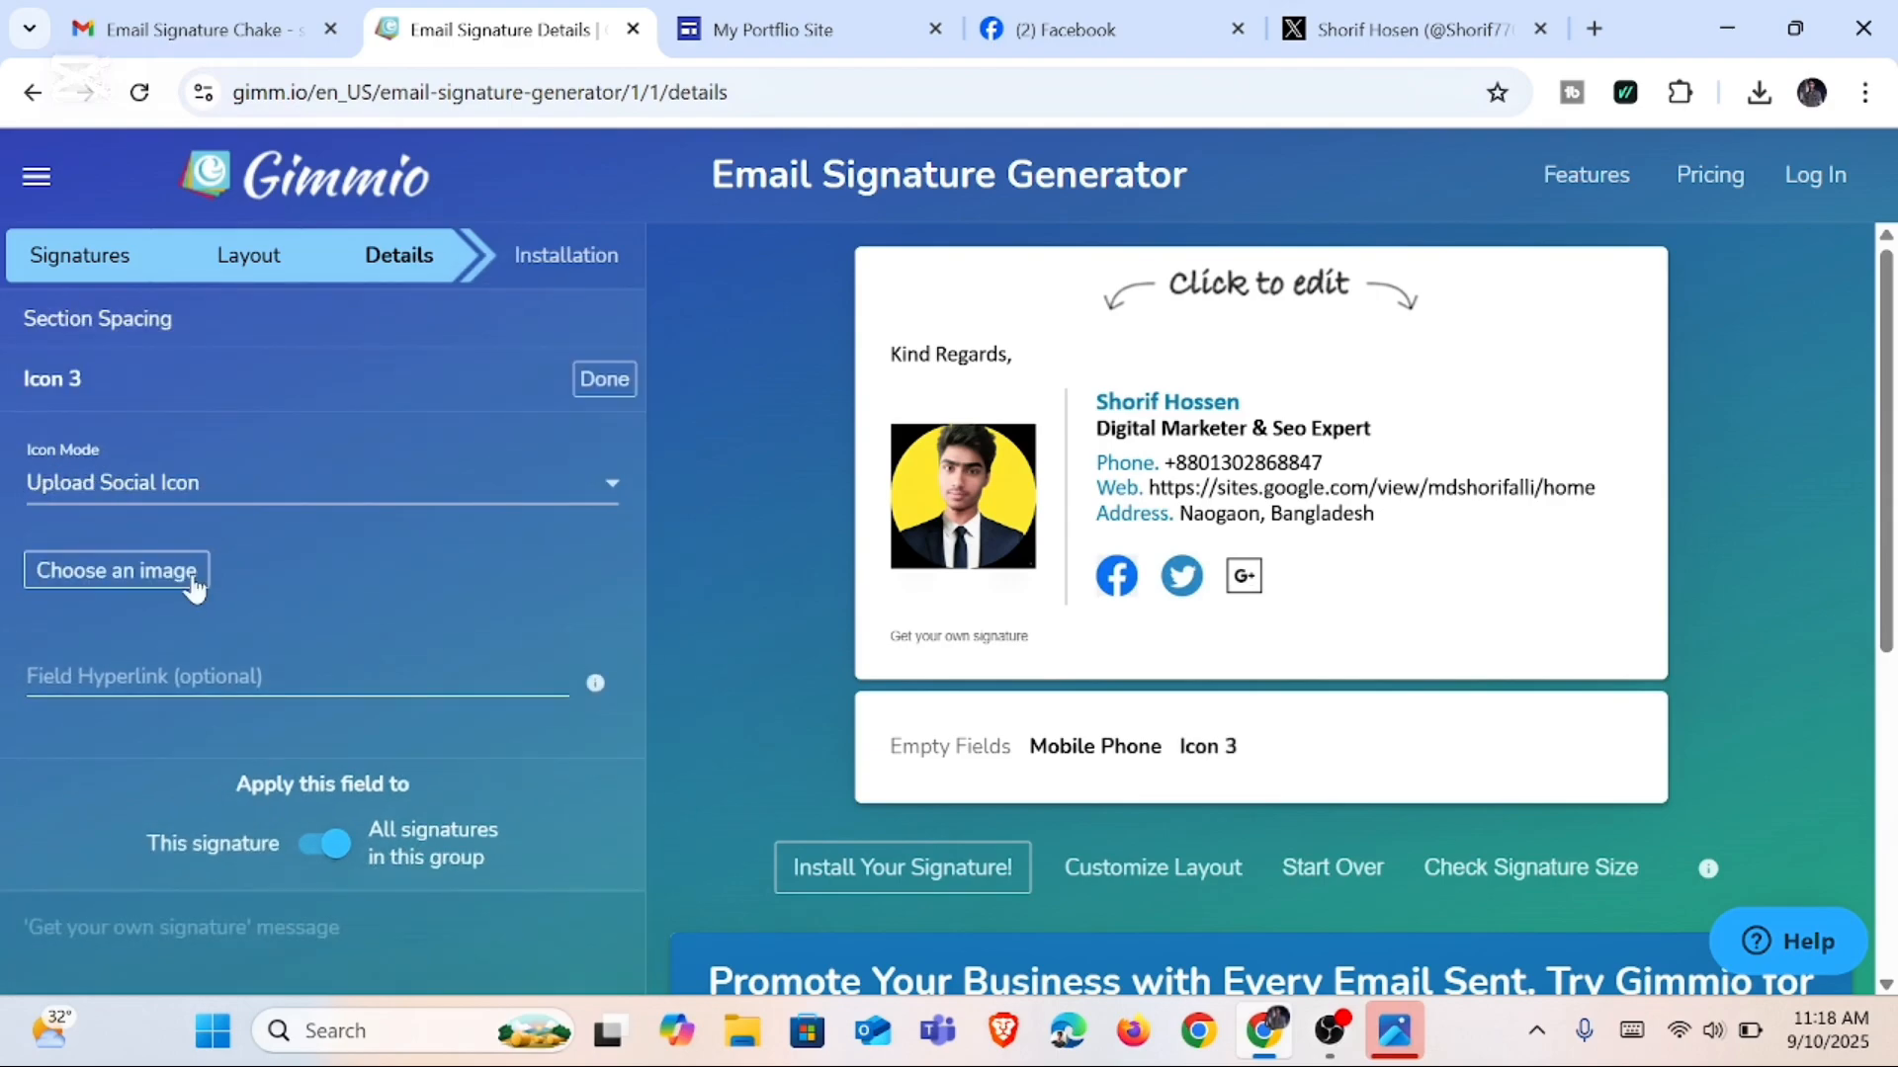
Step: Upload the round linkedin image from Downloads uncropped as the third social icon and scale it to 12.91%
left_click(191, 576)
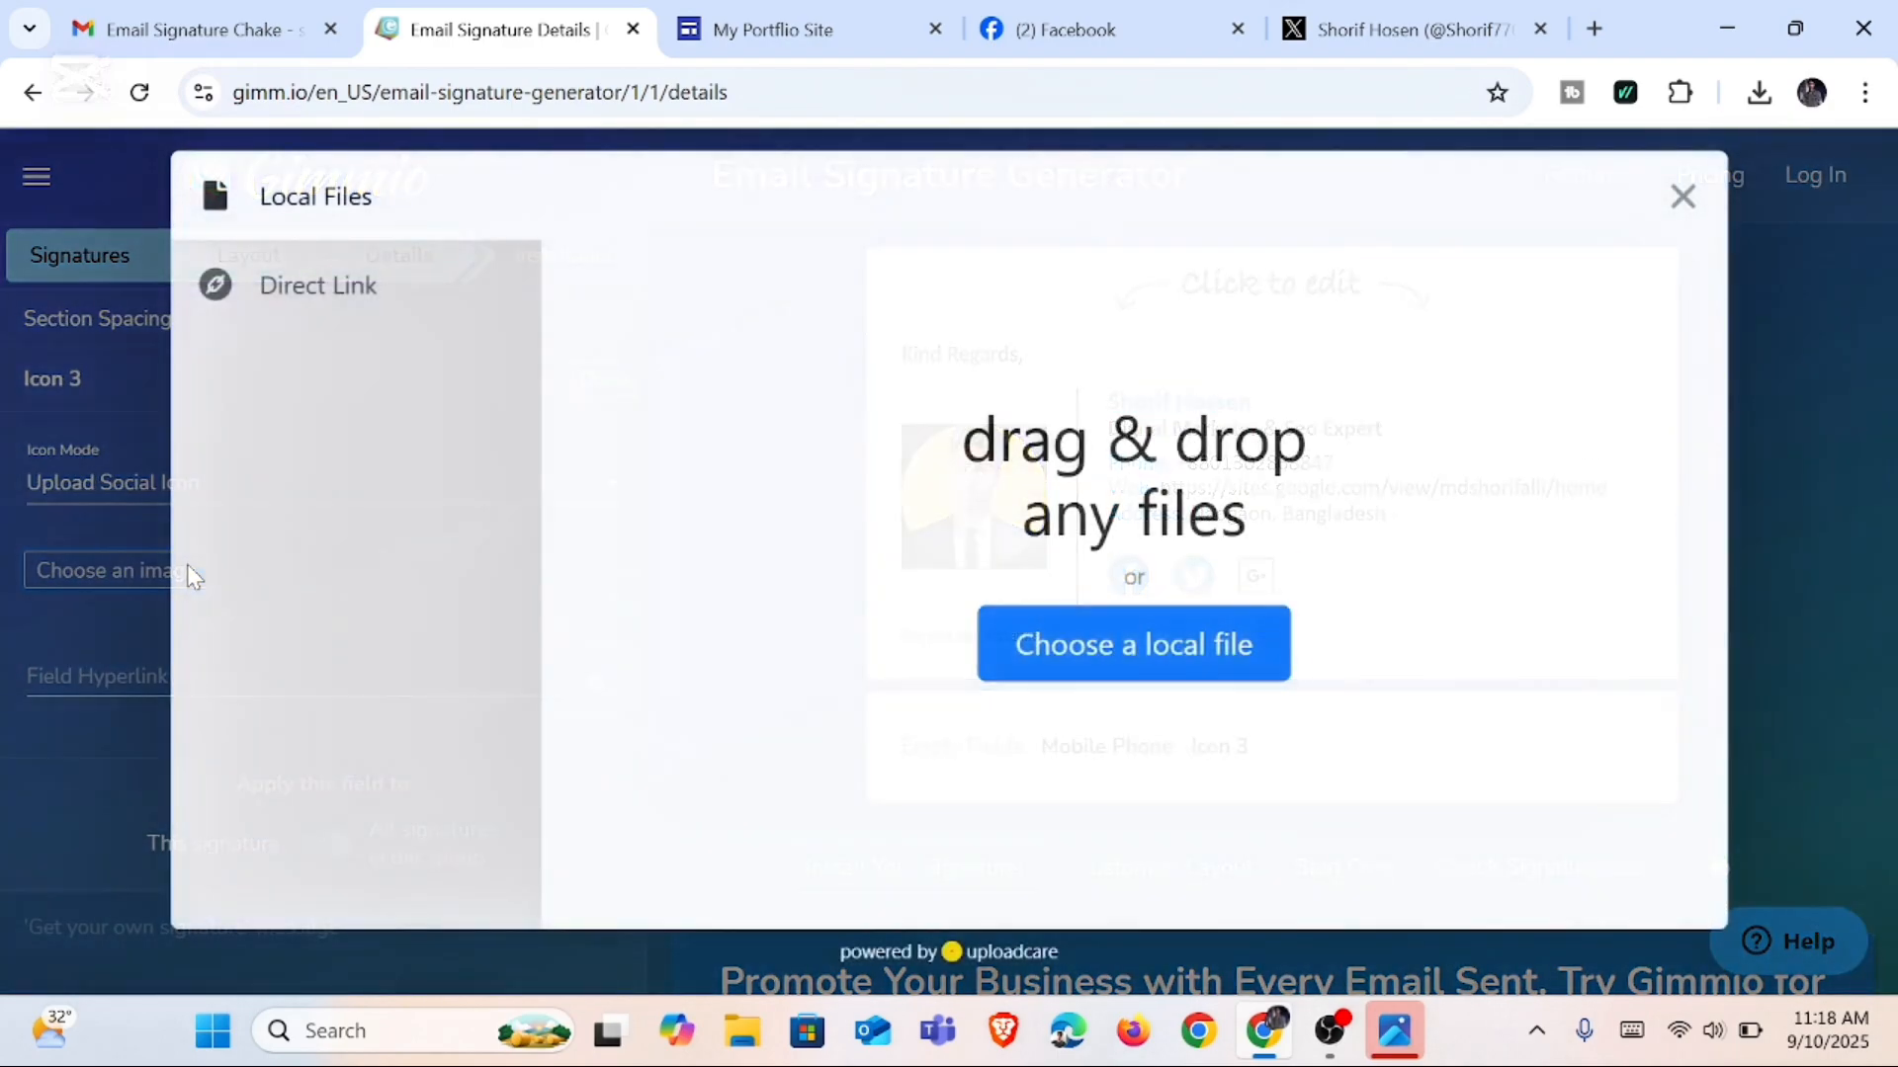
left_click(1073, 655)
scroll(583, 395, "down", 5)
left_click(666, 395)
left_click(699, 655)
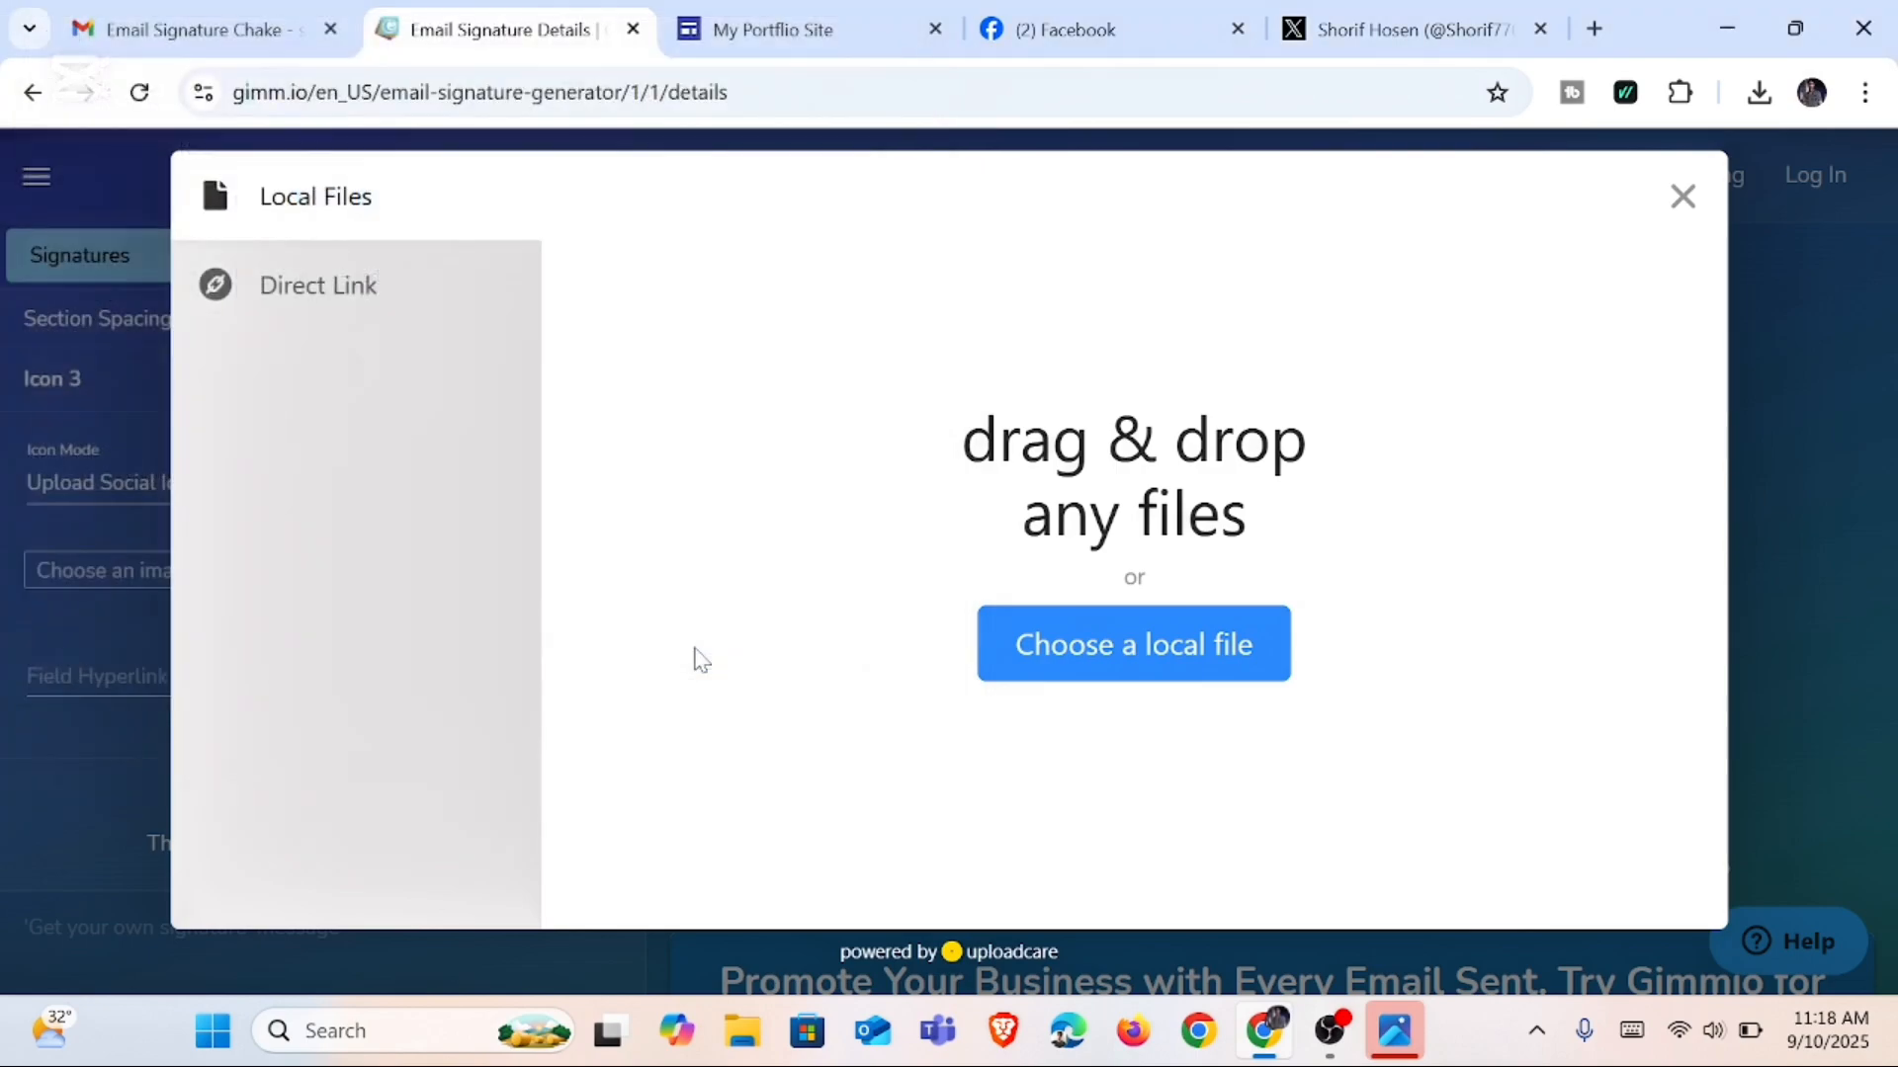
left_click(1554, 868)
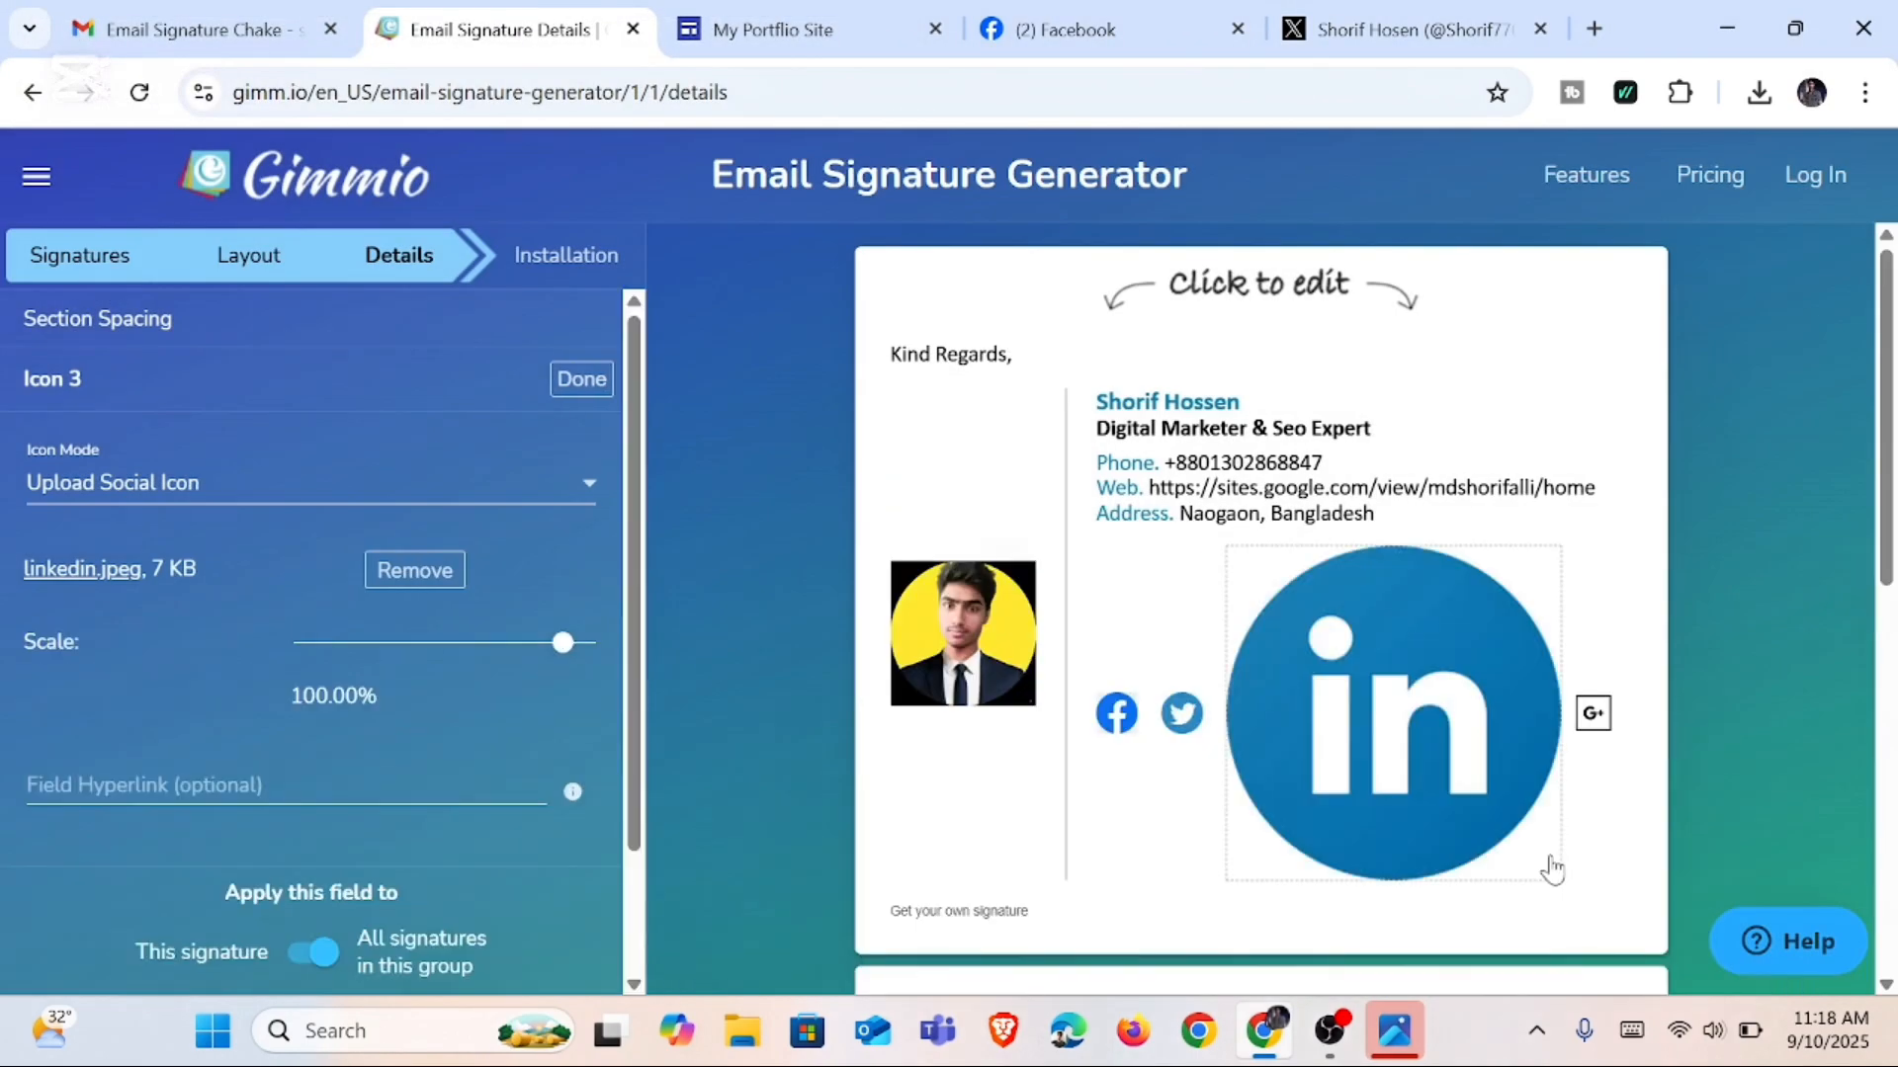
left_click_drag(566, 644, 422, 632)
Step: Open the LinkedIn icon's hyperlink field, then open the owner's LinkedIn profile in a new browser tab and copy its URL
left_click(401, 792)
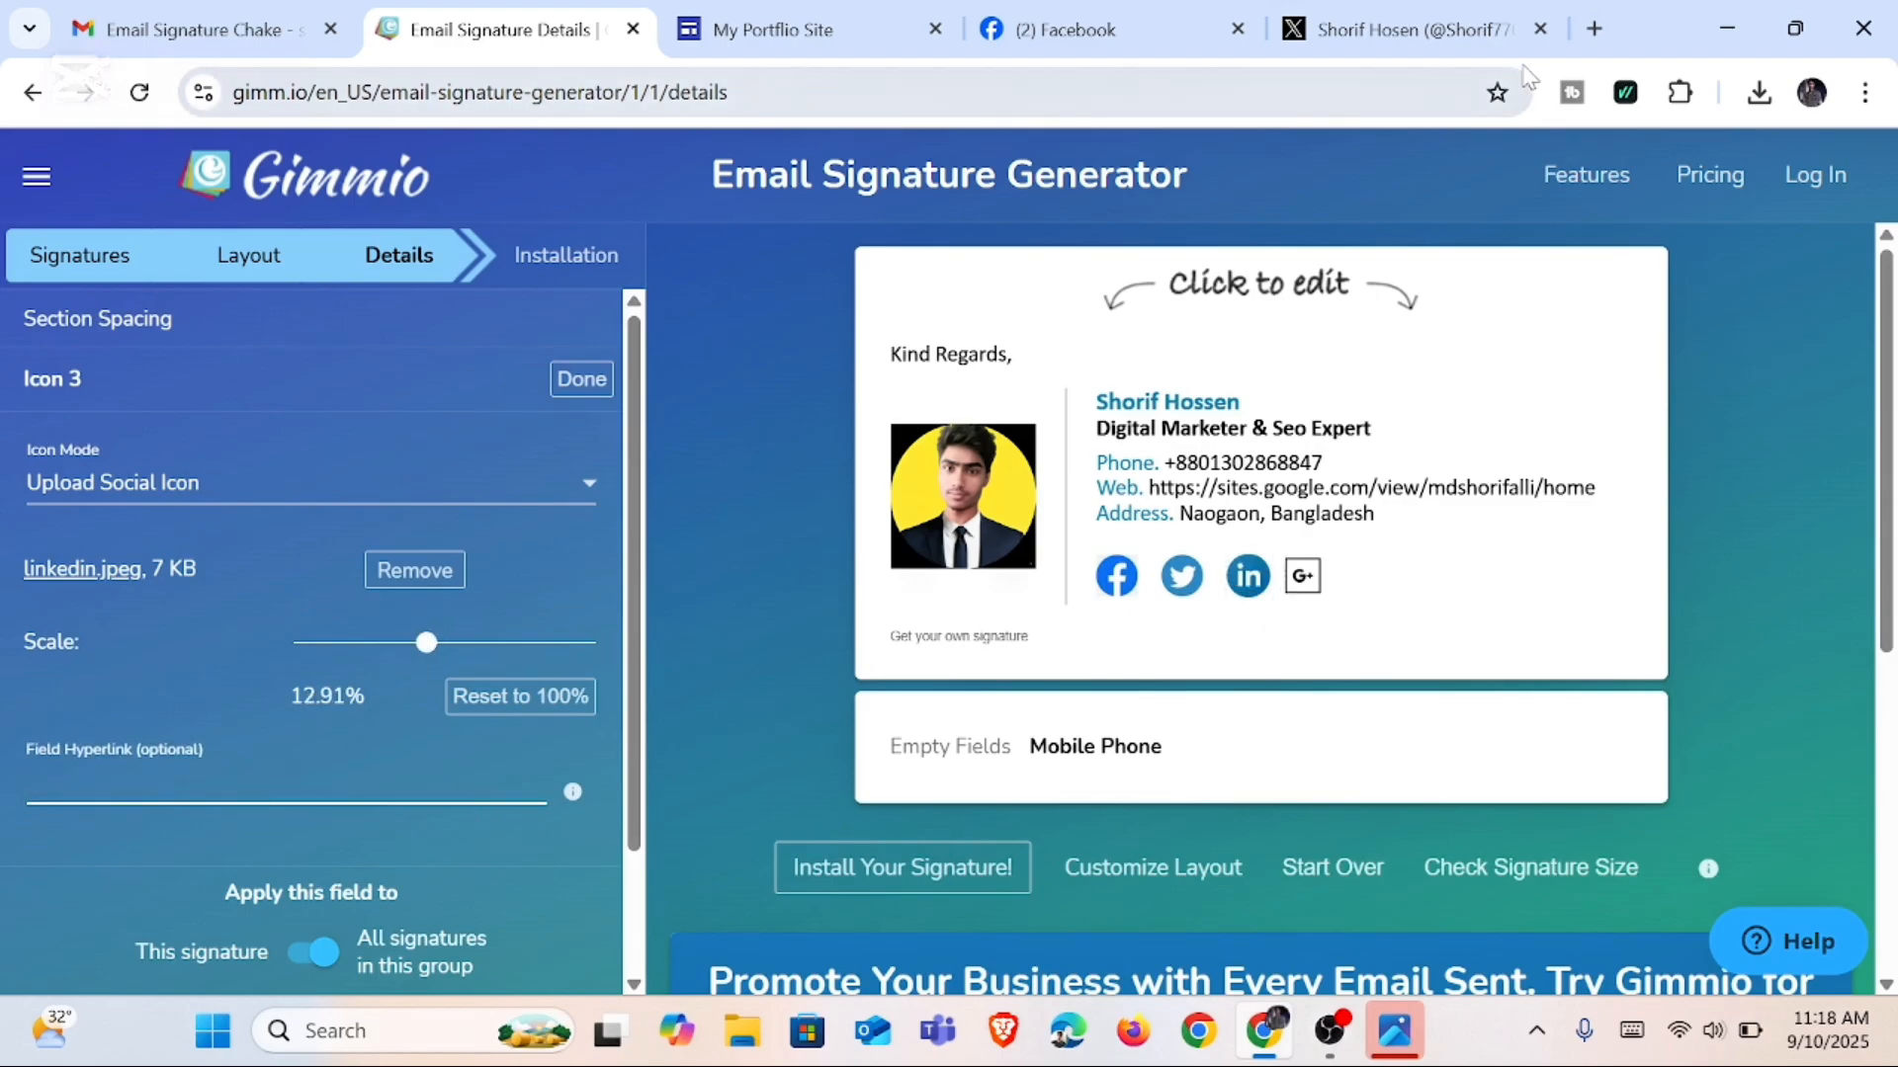
left_click(1594, 28)
type("linkedin.com/in/shorif-hosen-255688331/")
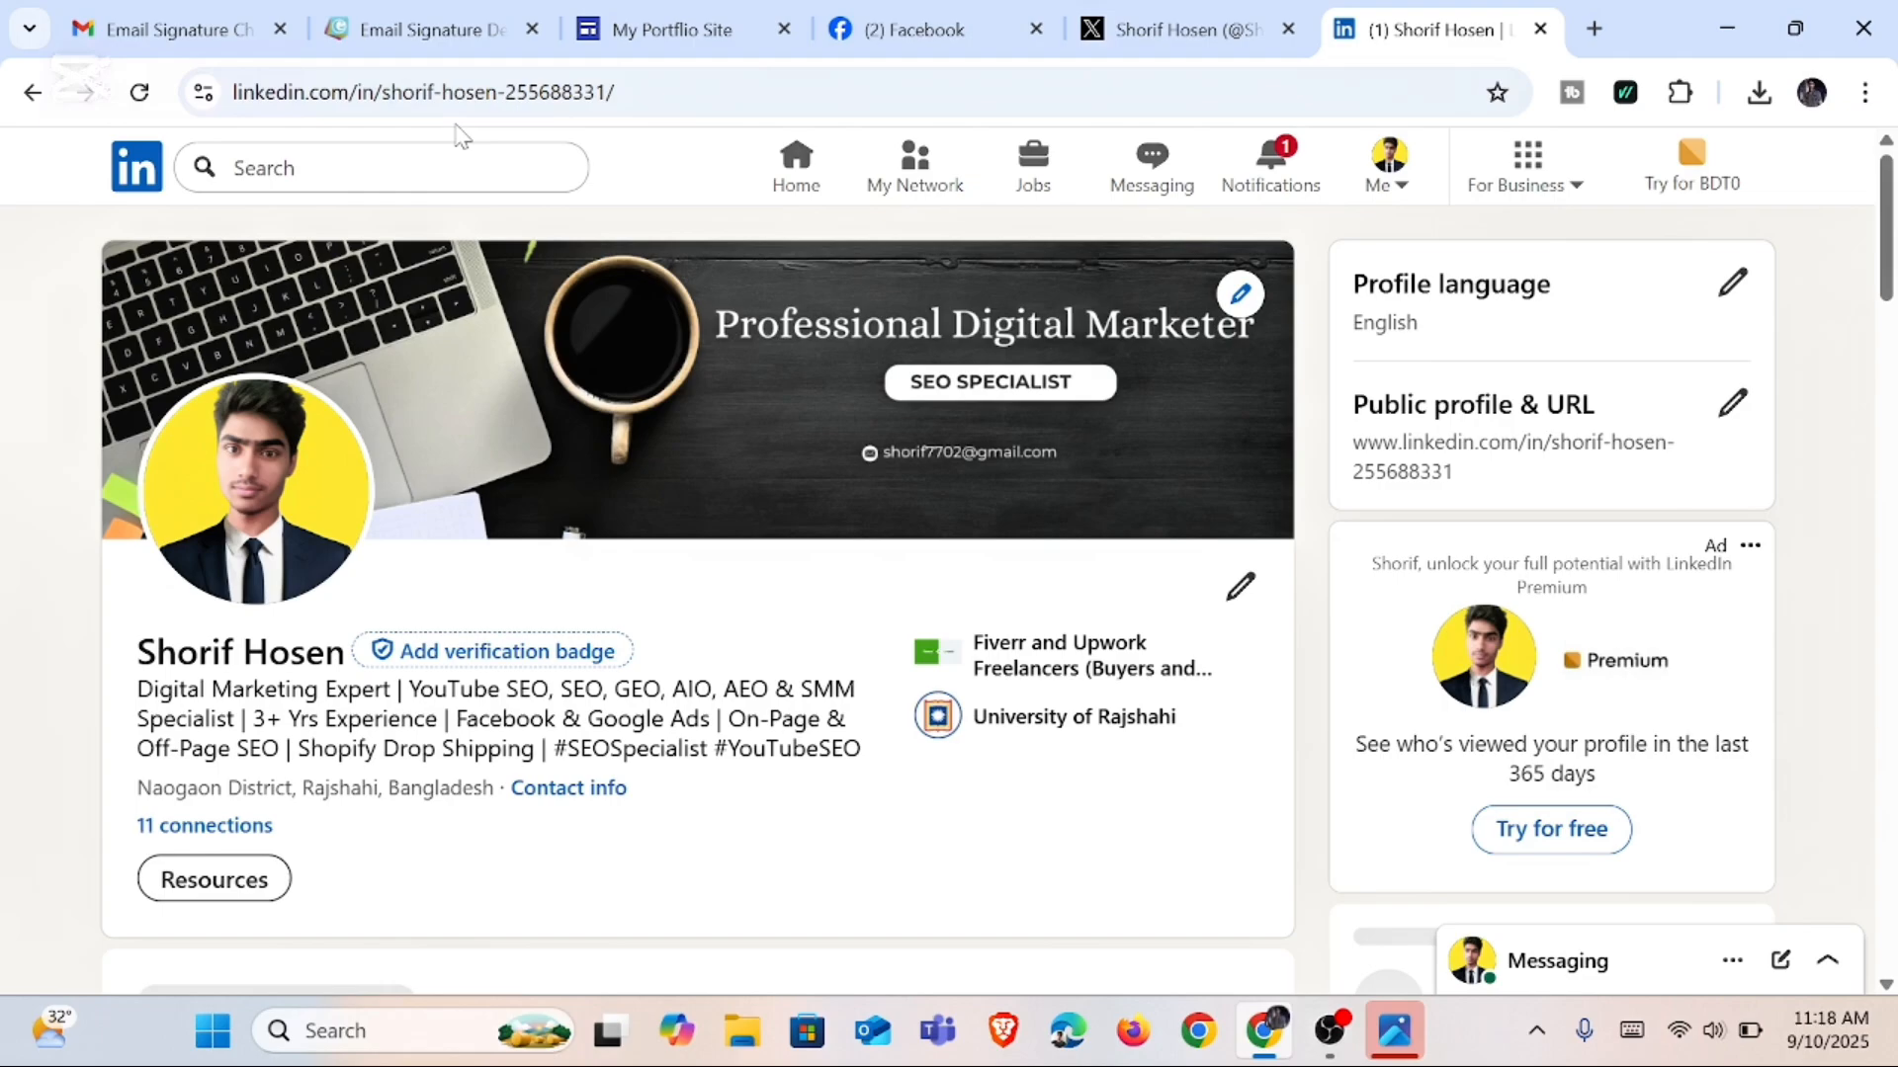
left_click(460, 92)
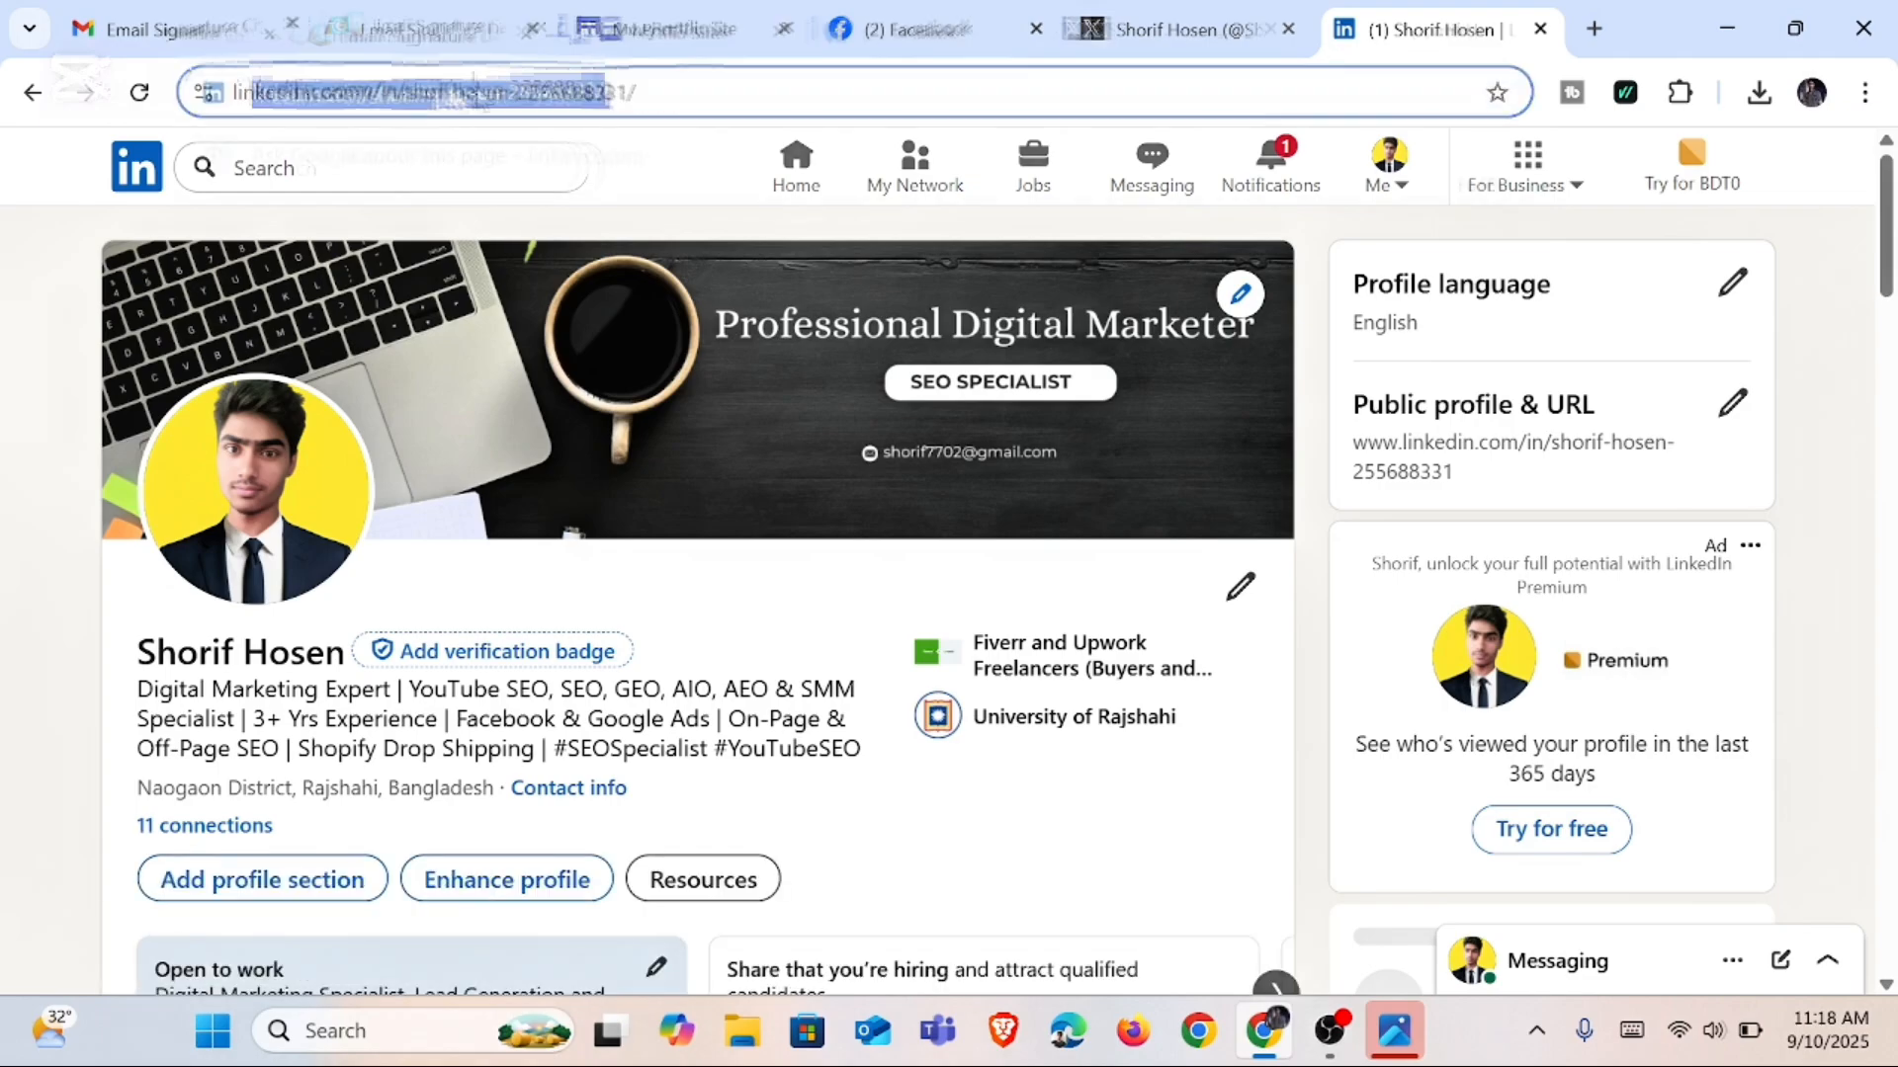
right_click(464, 92)
left_click(593, 376)
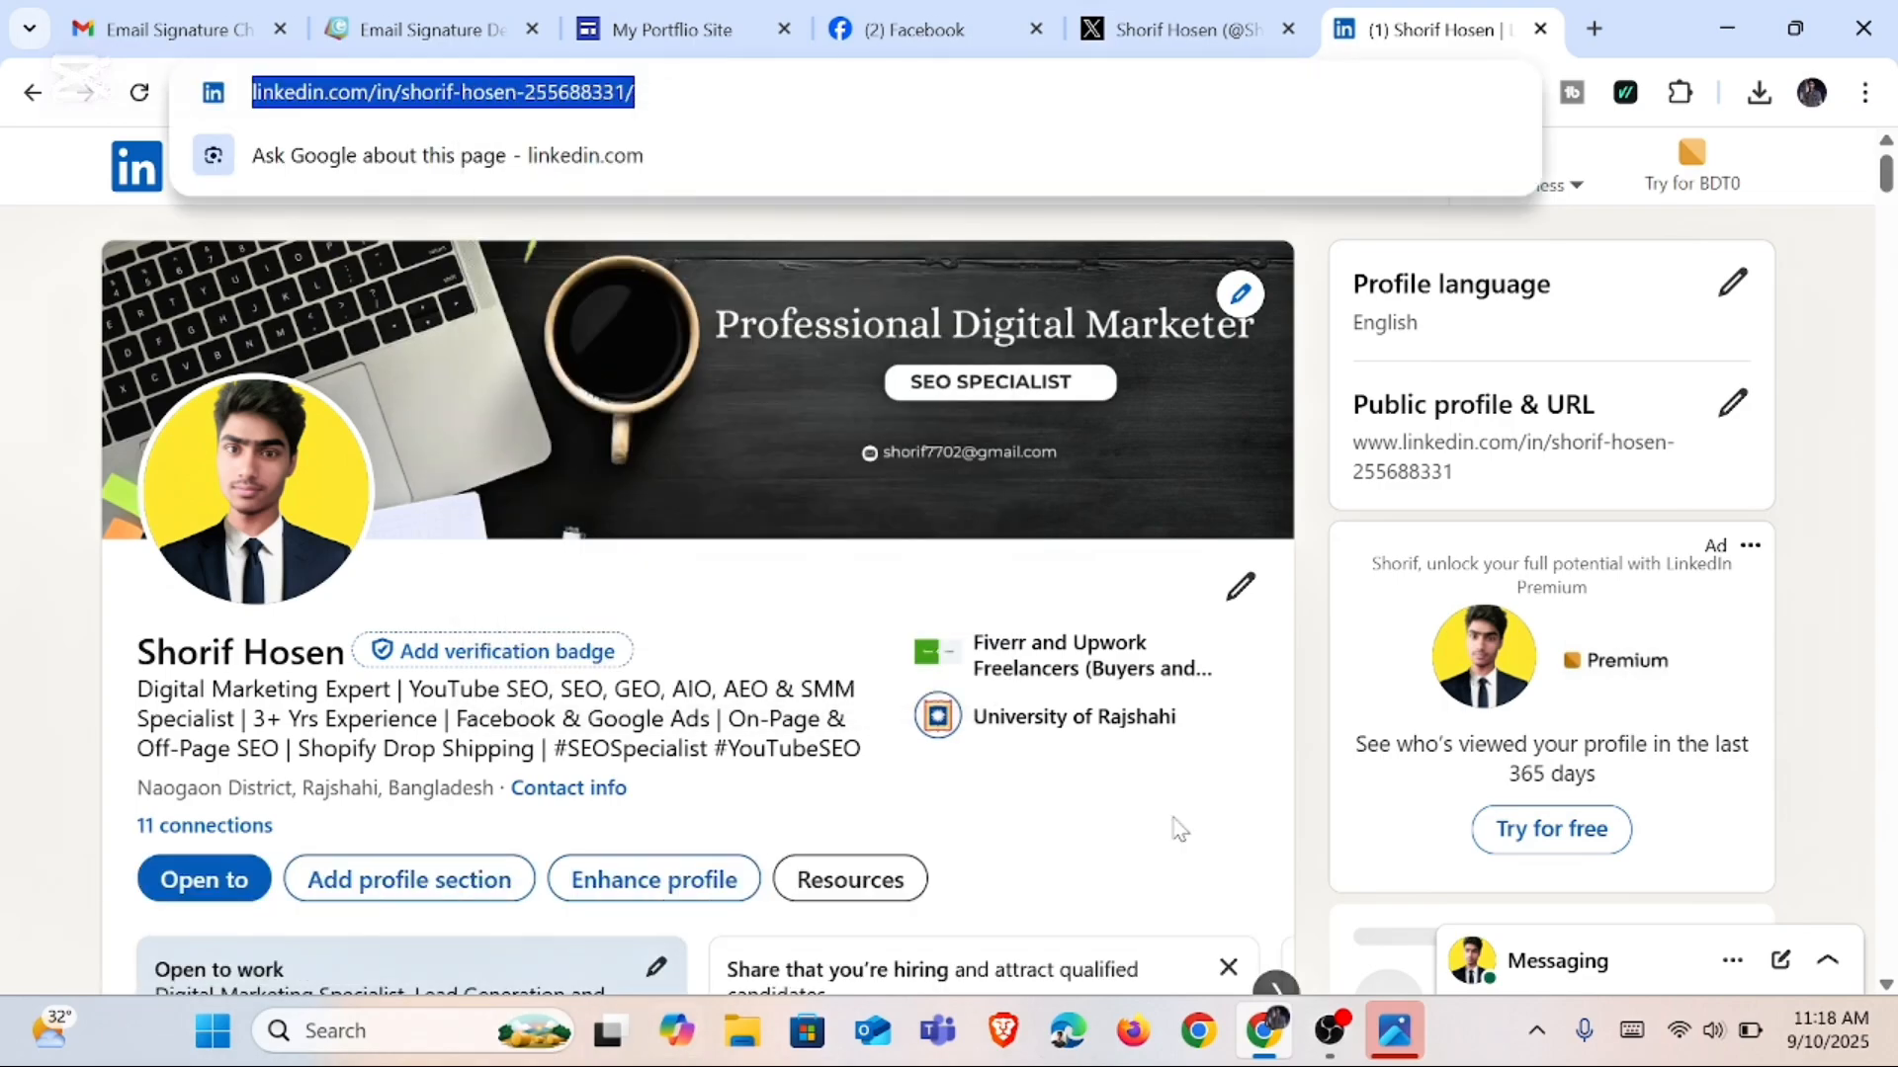
Step: Switch back to Gimmio, add the copied LinkedIn profile URL as the third icon's hyperlink and finish editing the icon
left_click(447, 12)
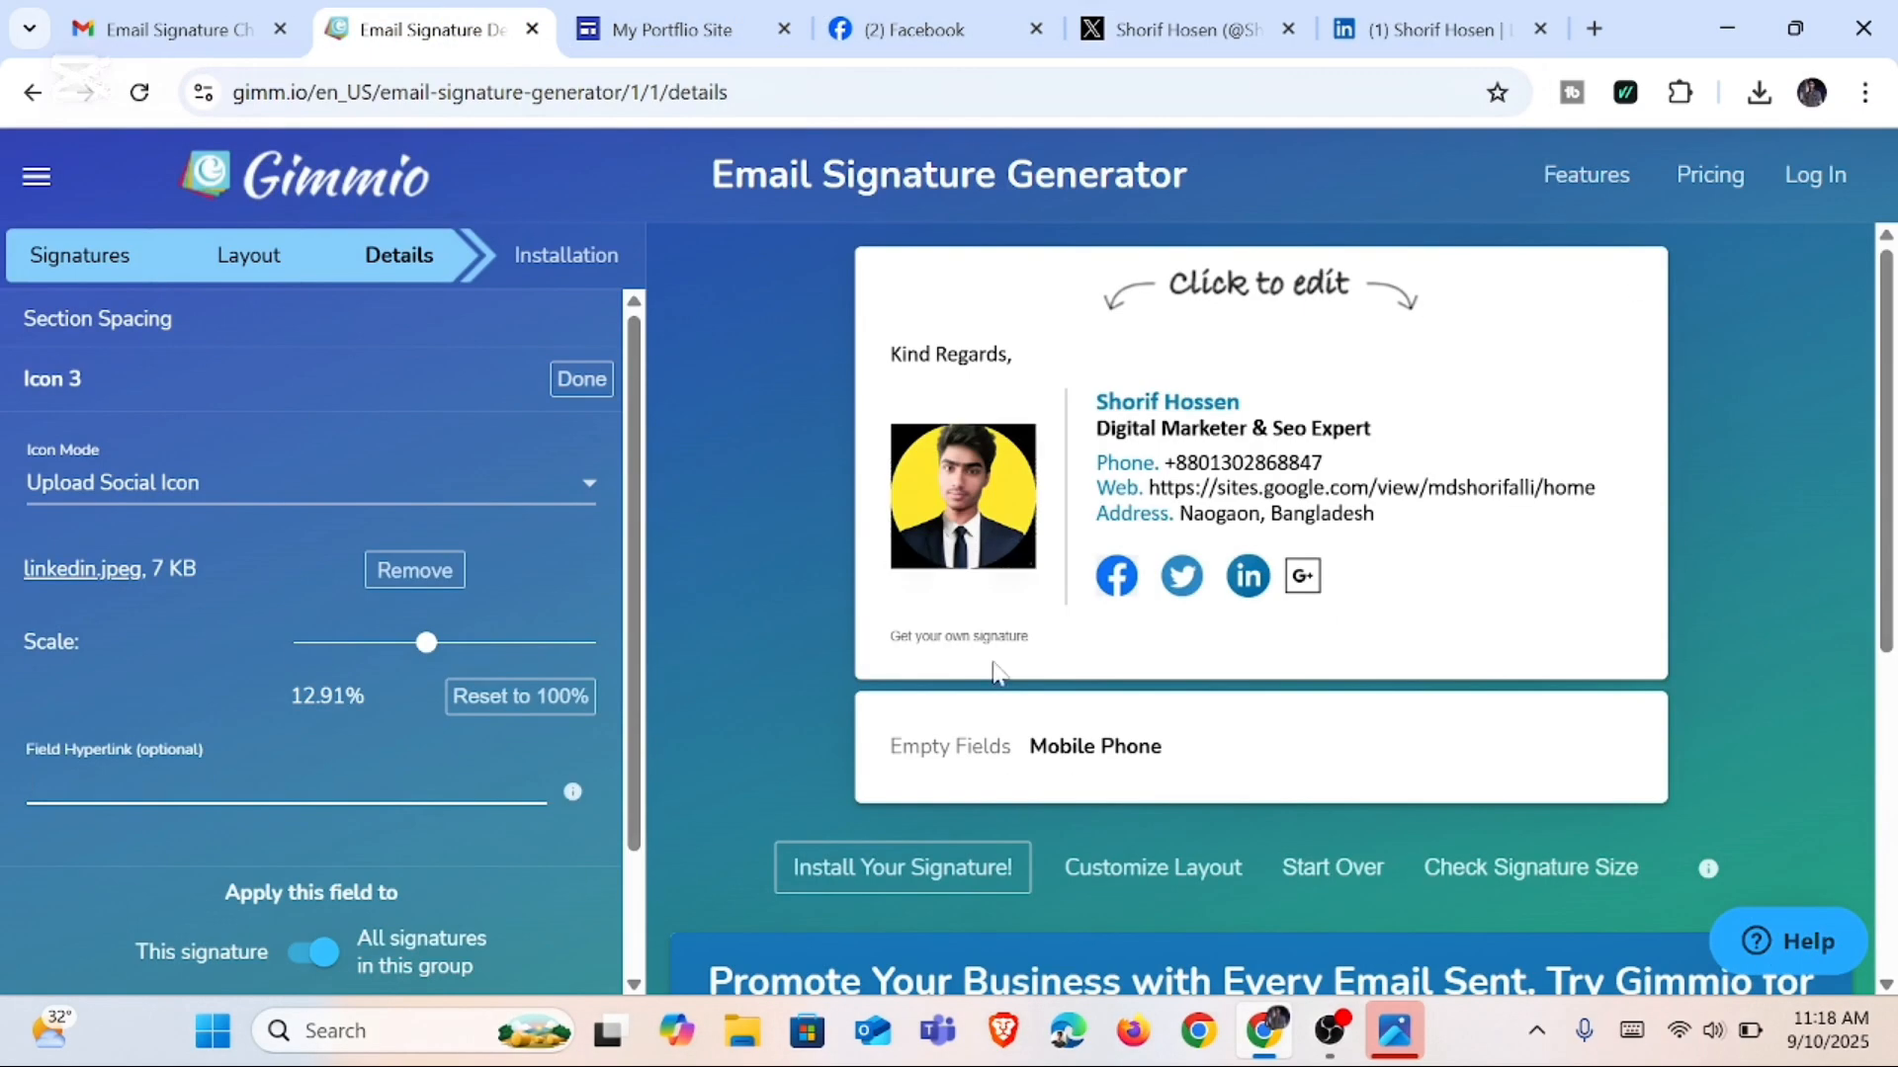
right_click(252, 796)
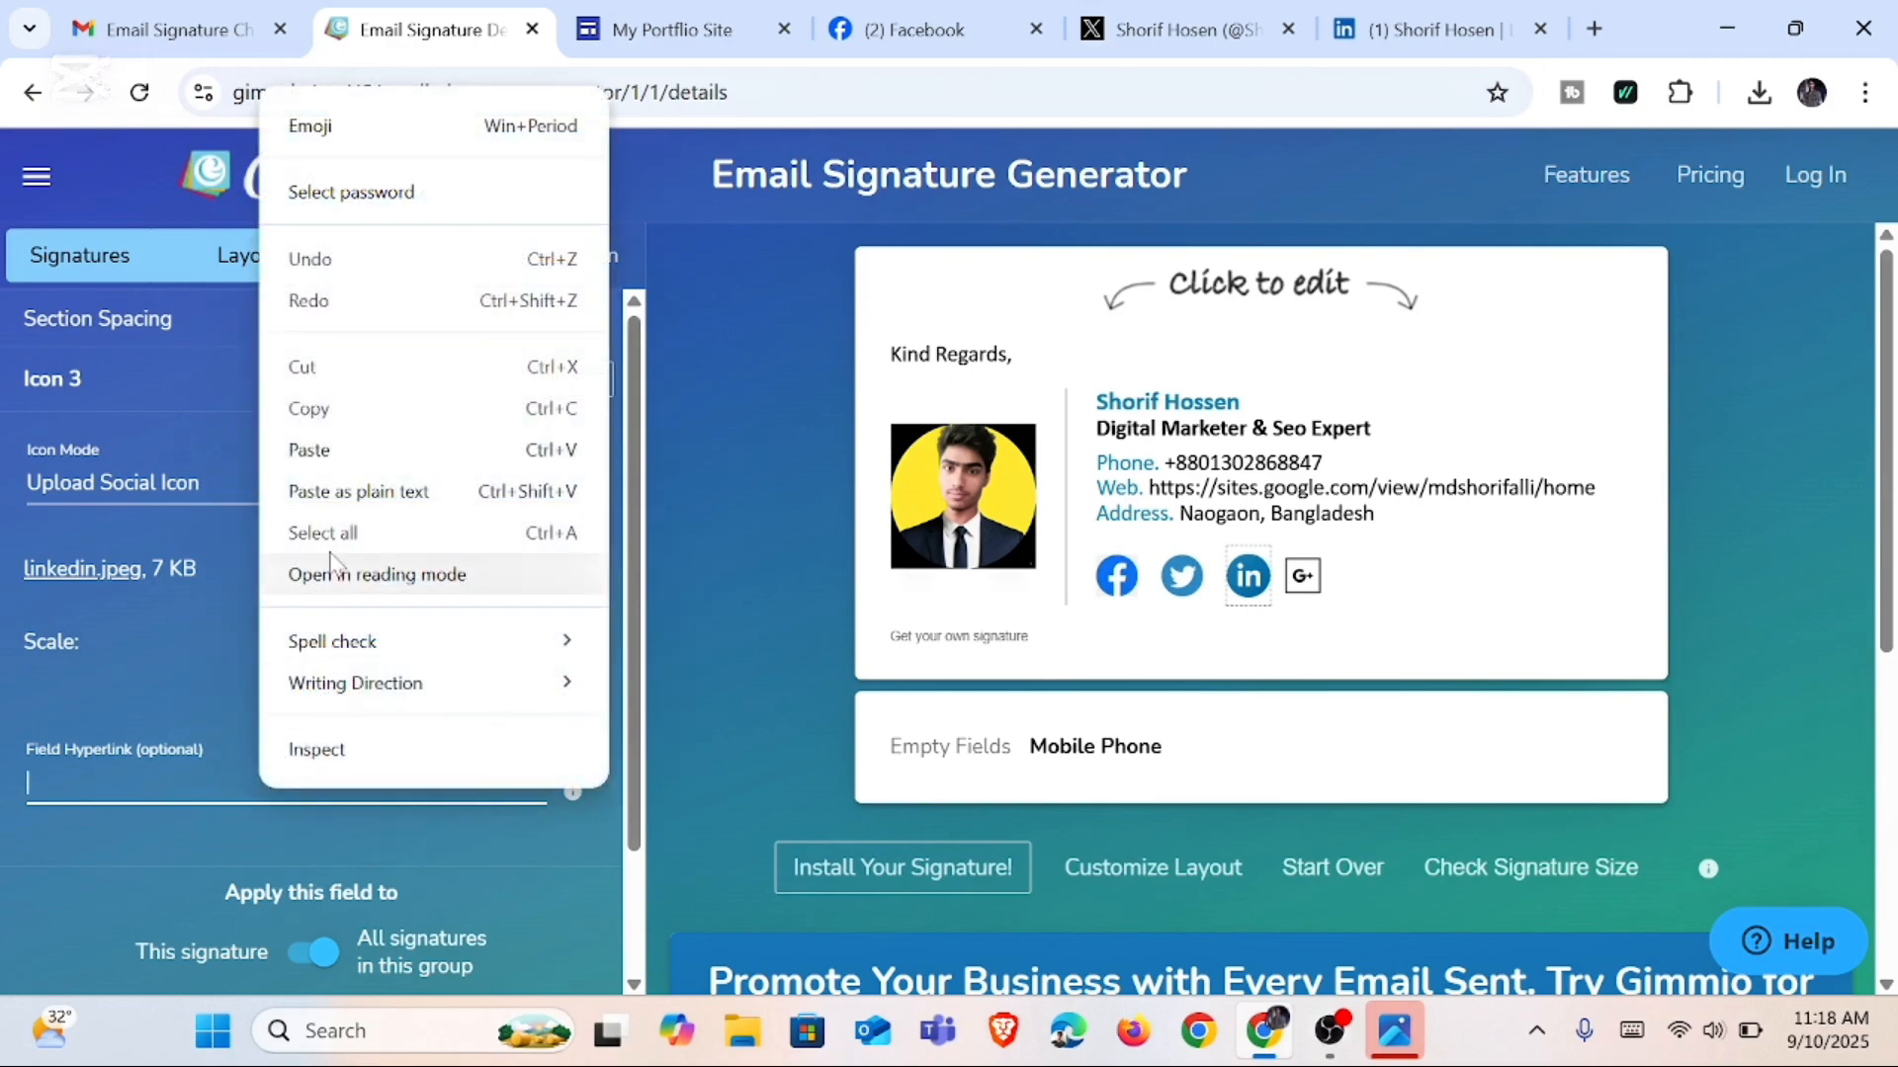
left_click(296, 453)
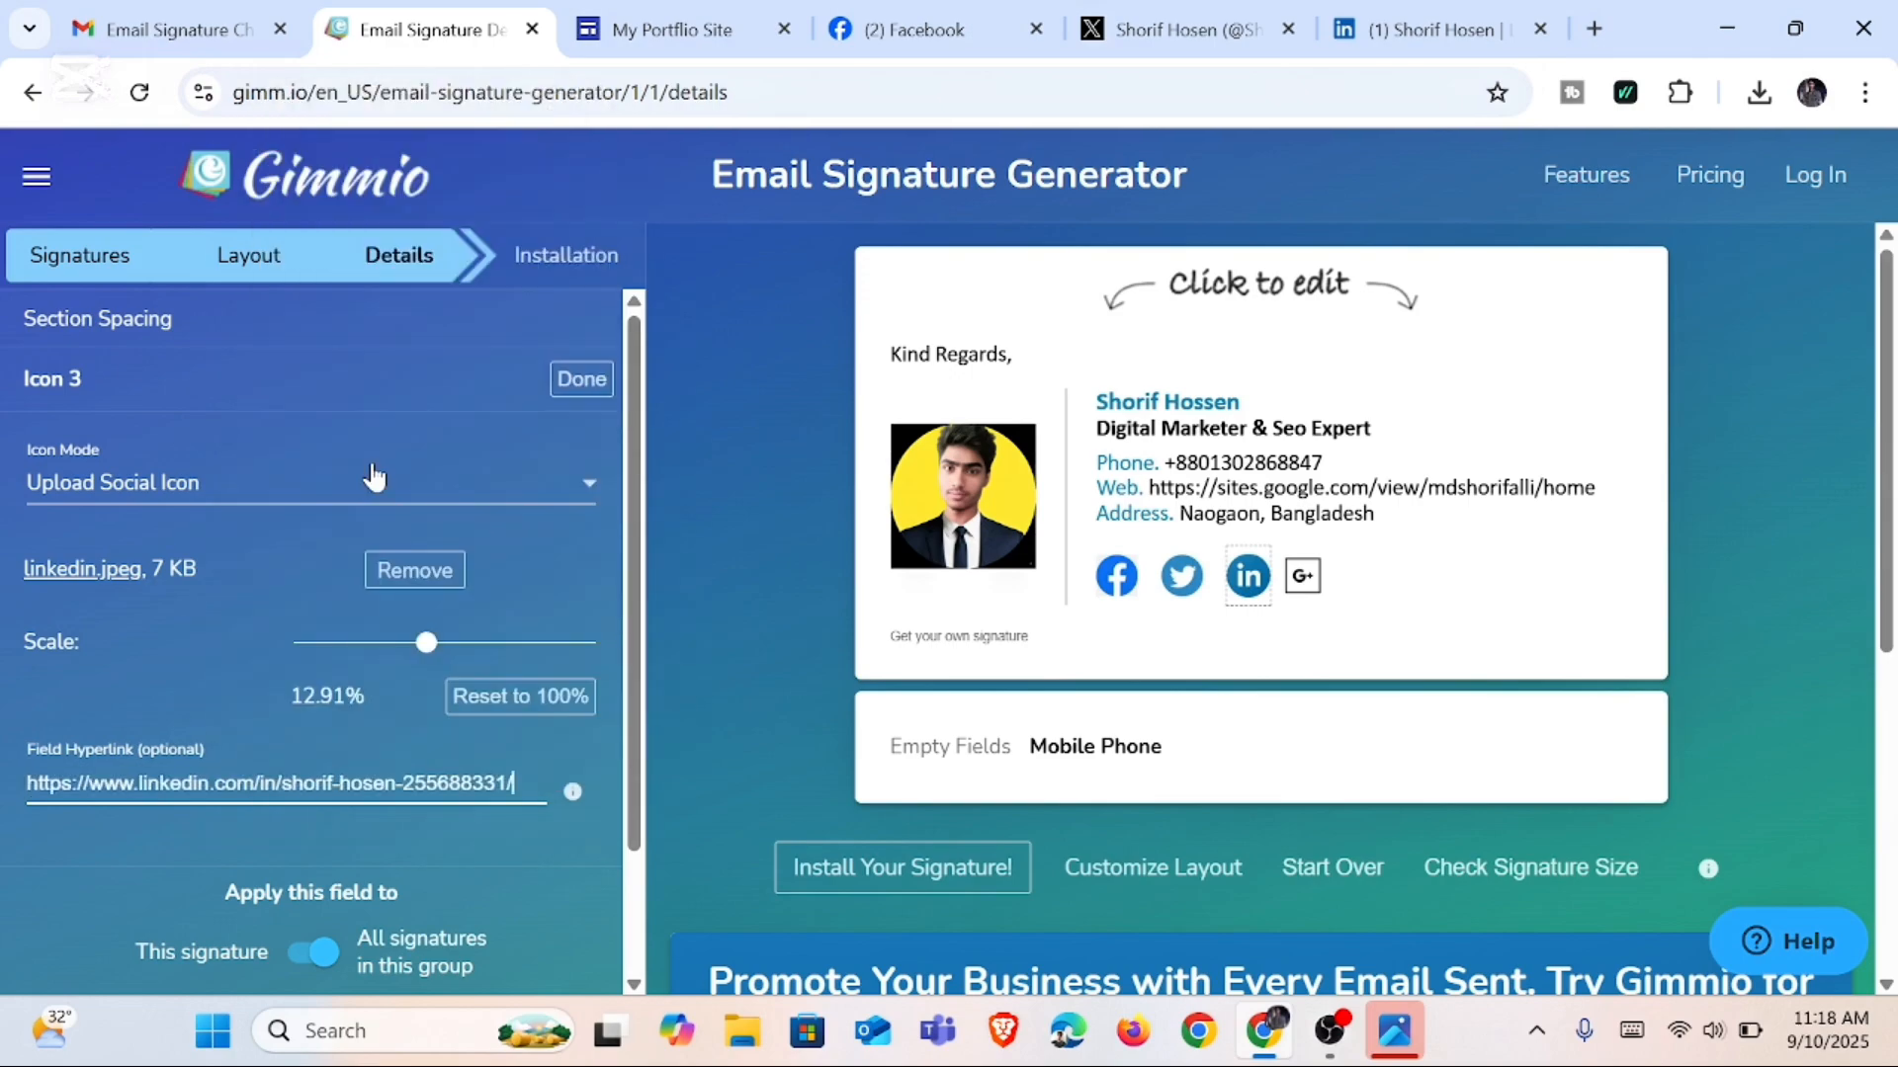
left_click(578, 380)
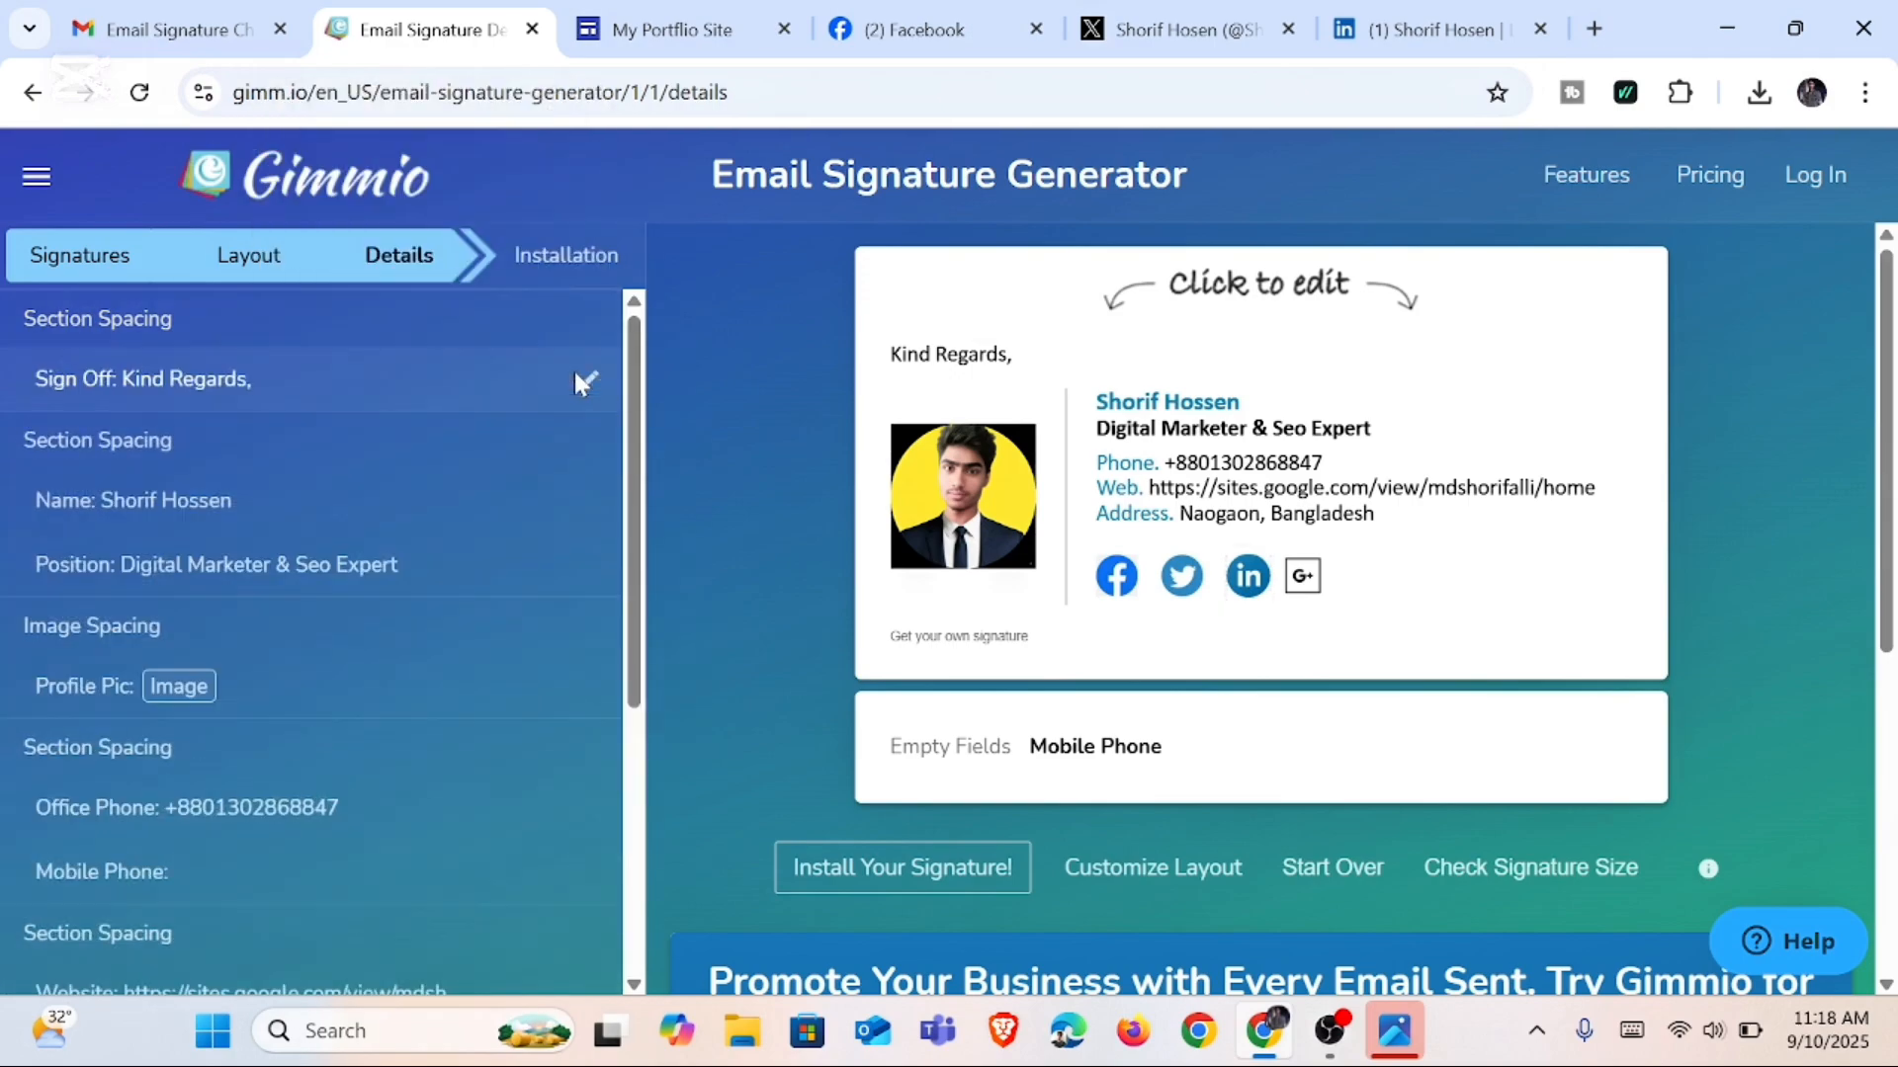
Step: Set the signature's fourth icon, Google+, to Upload Social Icon mode
left_click(1302, 577)
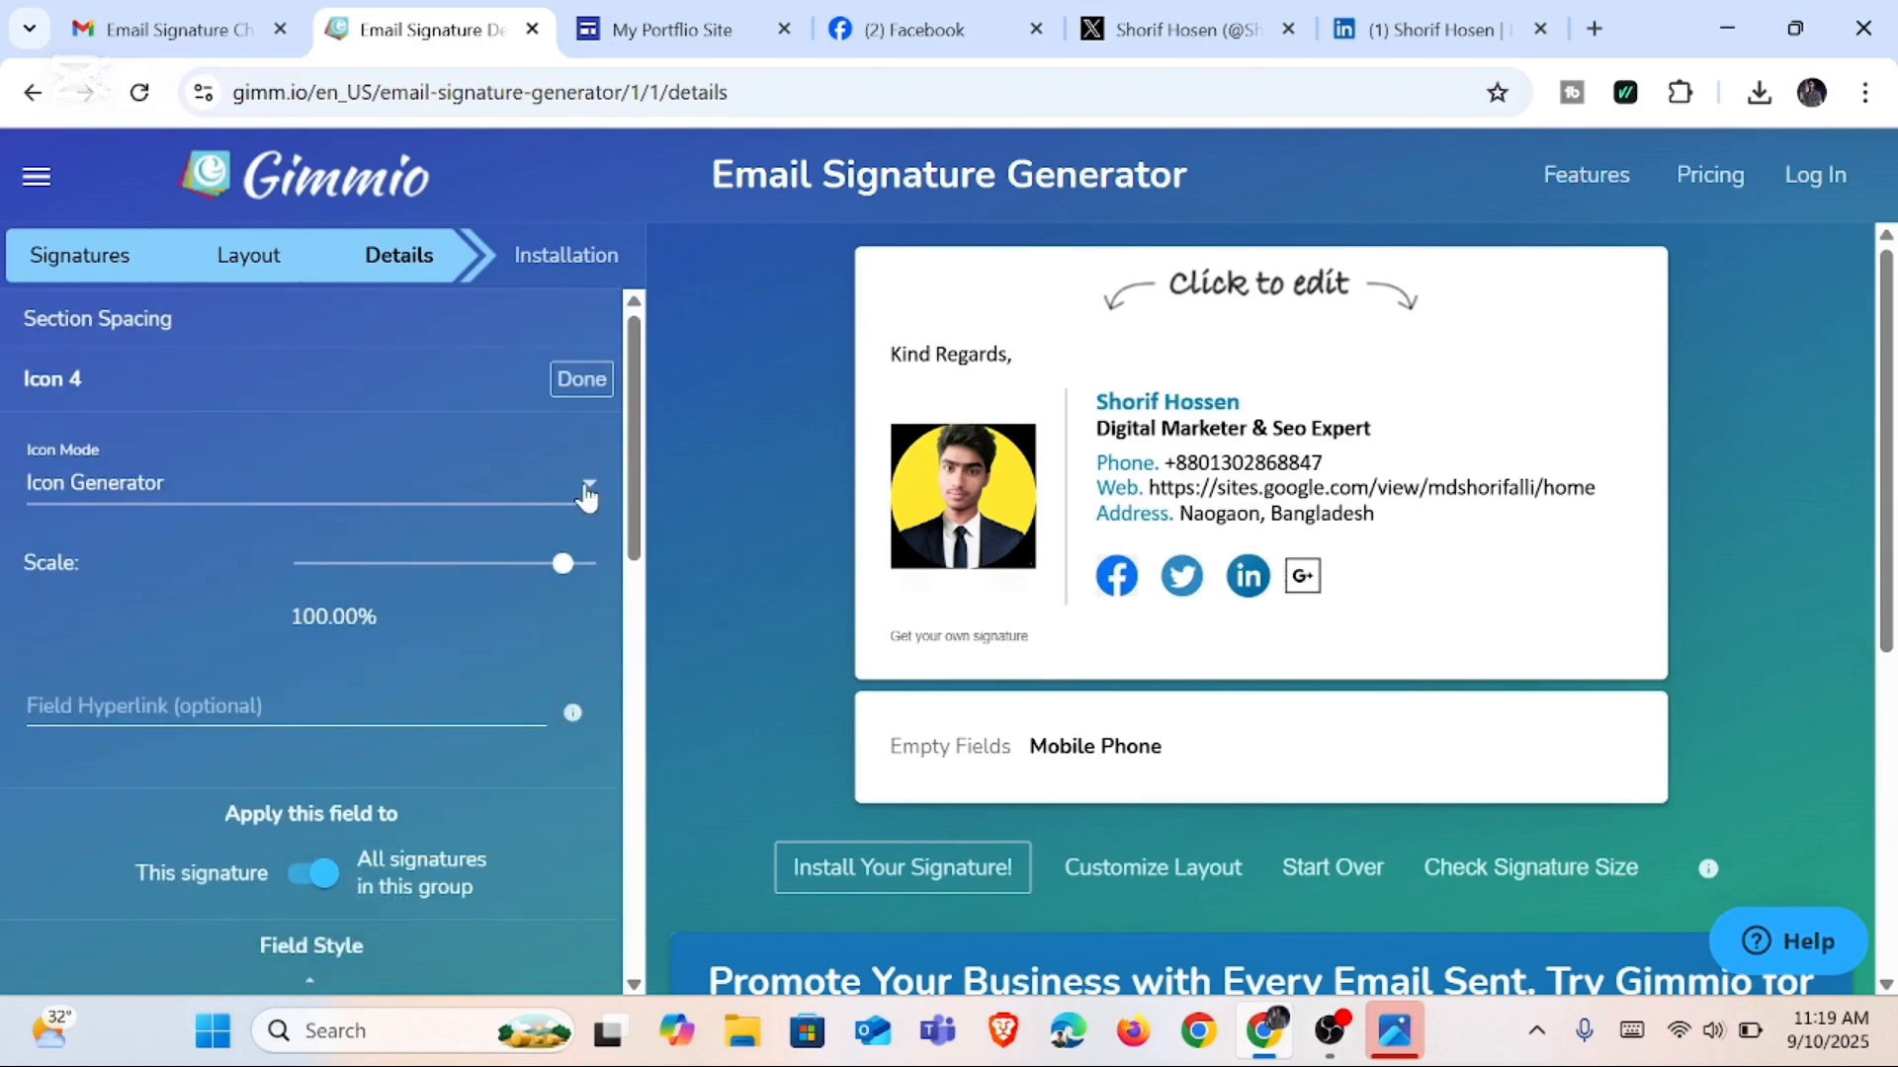
left_click(587, 494)
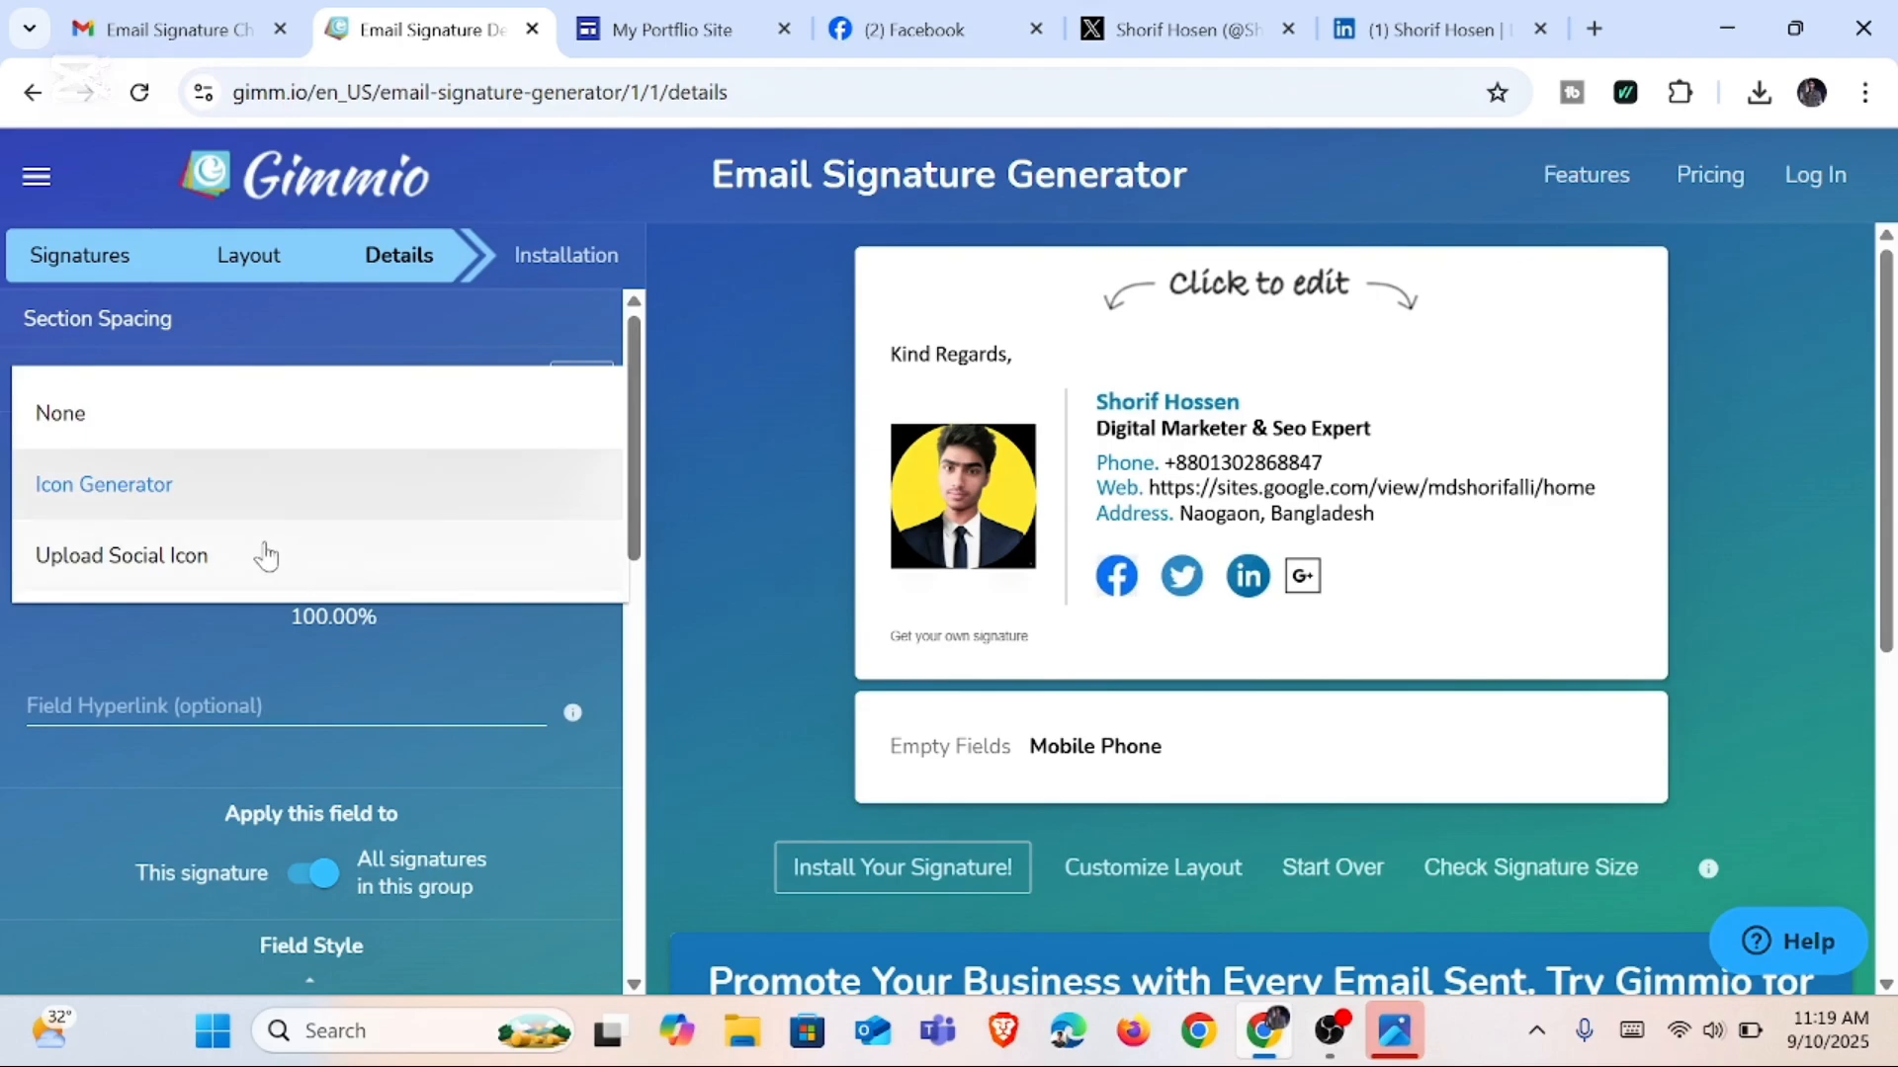
left_click(200, 562)
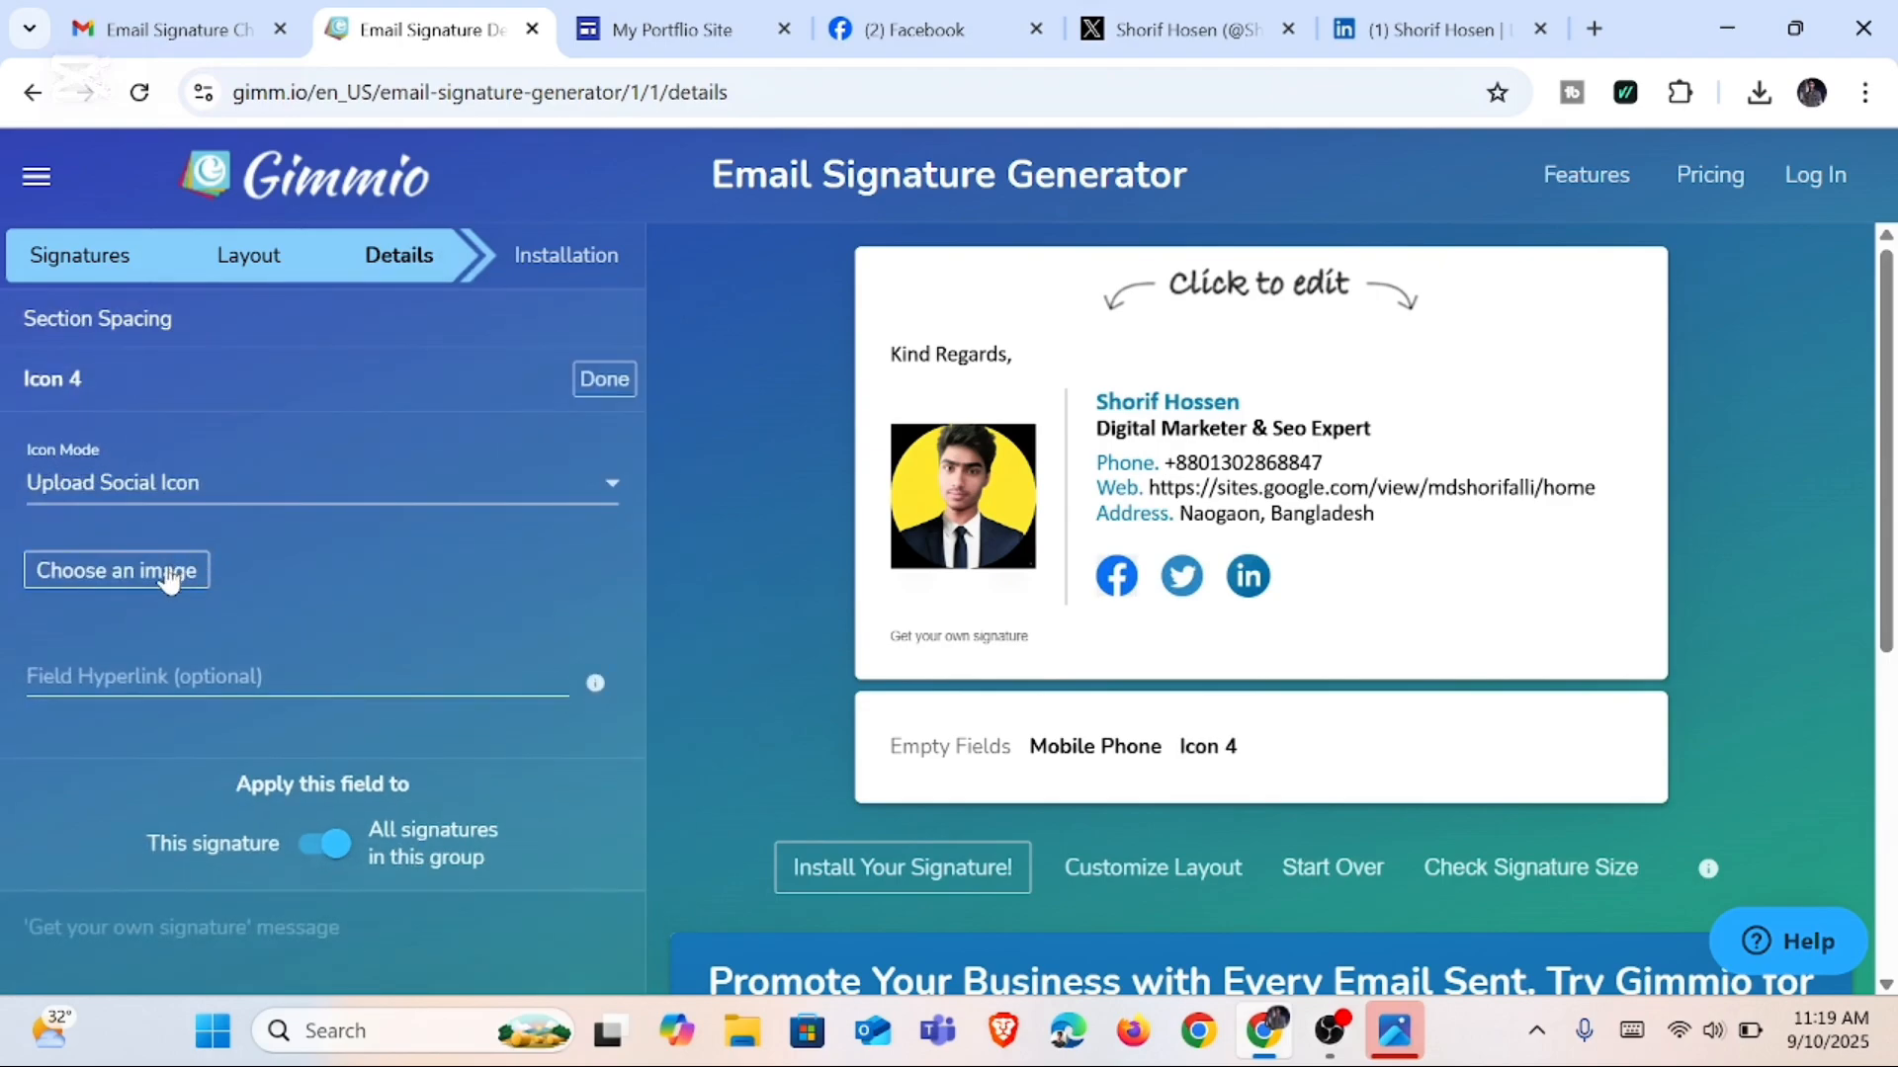
Step: Upload the instargam image from Downloads uncropped as the fourth social icon and scale it down to match the other icons
left_click(170, 573)
left_click(1123, 648)
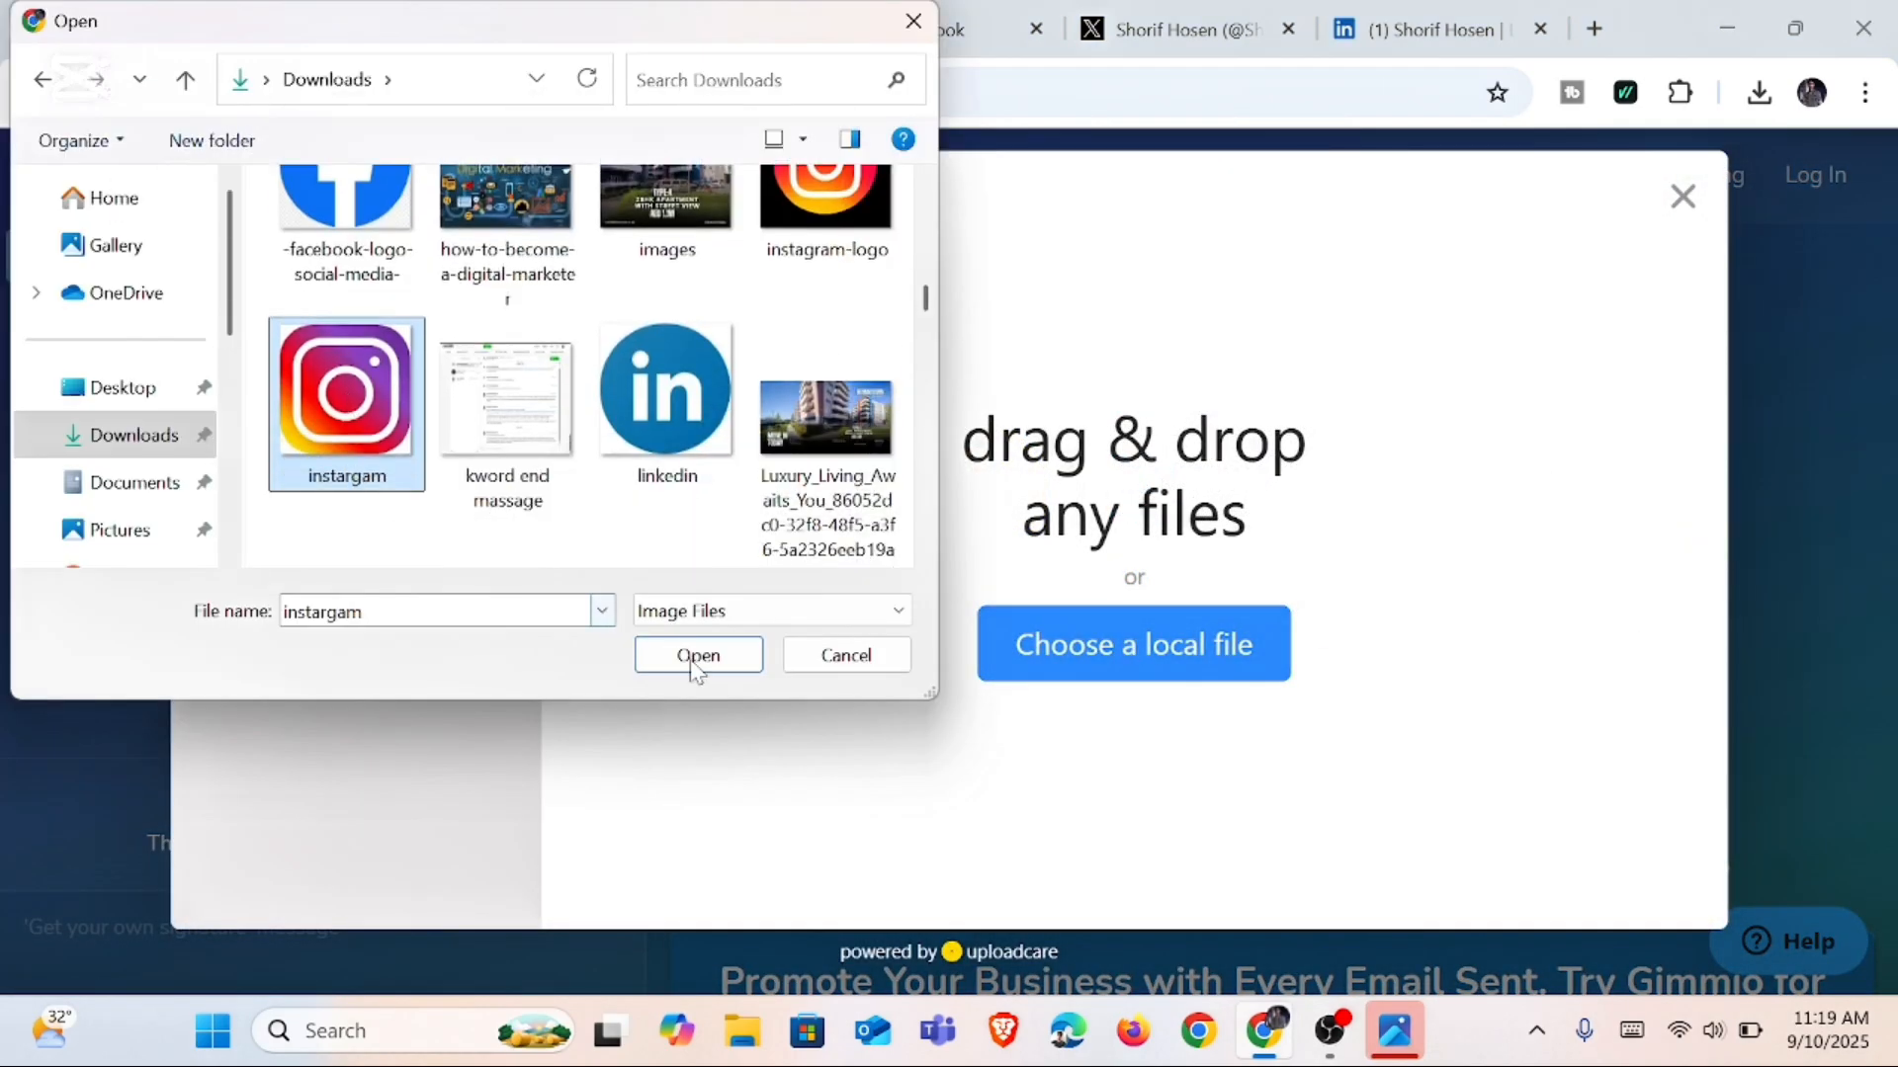
left_click(719, 657)
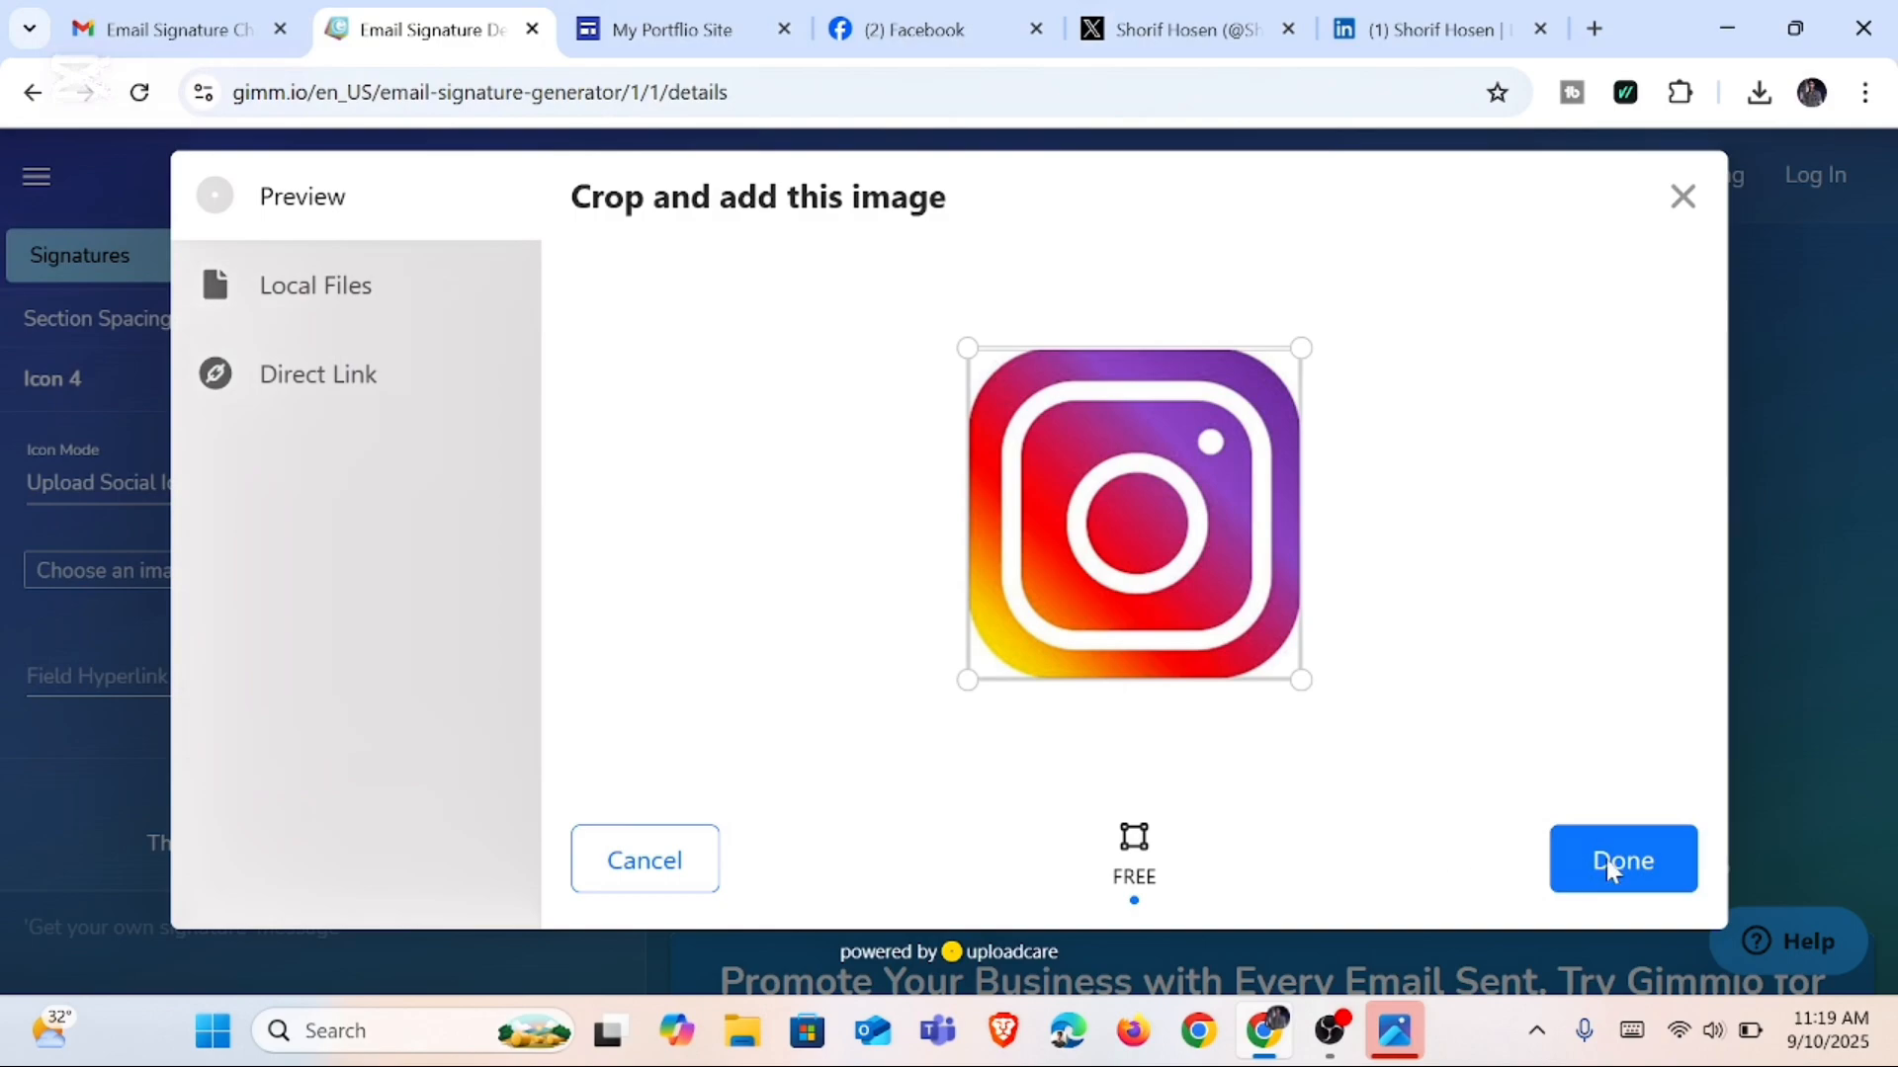
left_click(1605, 866)
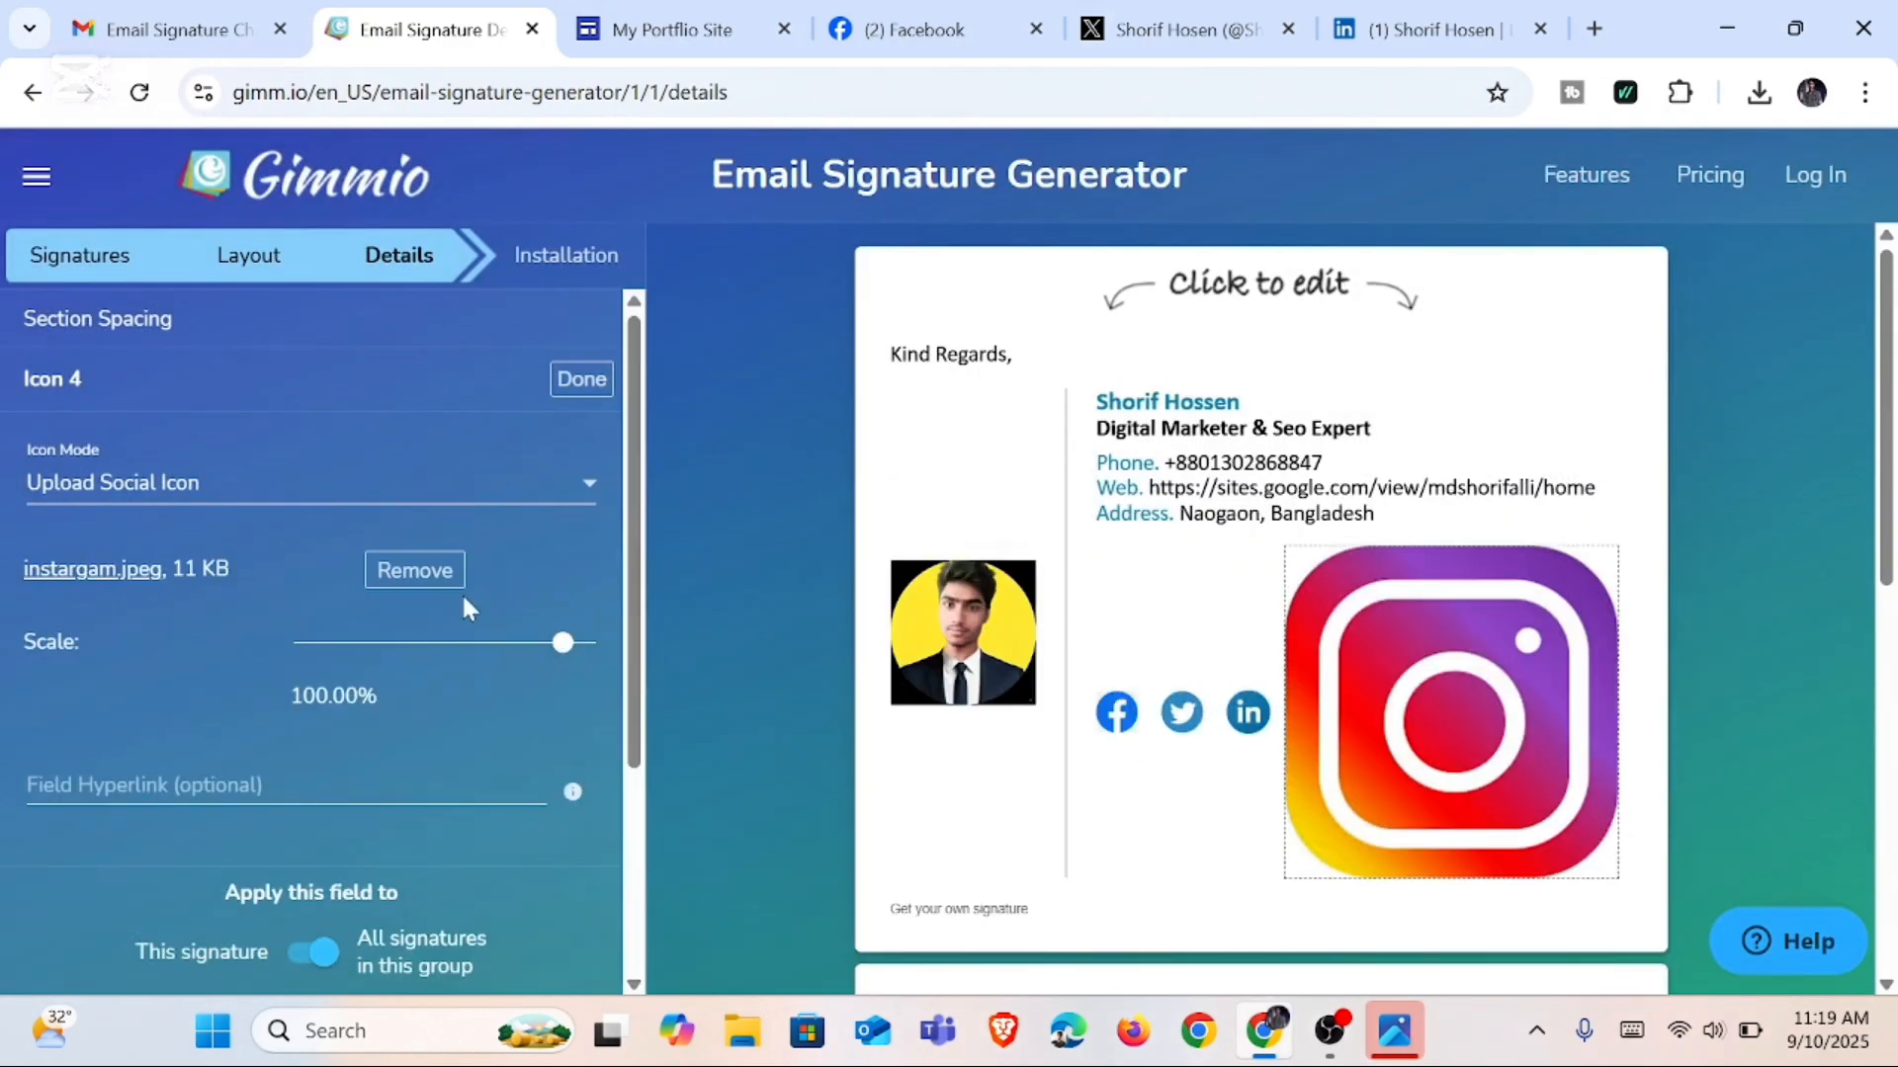
left_click_drag(585, 657, 423, 645)
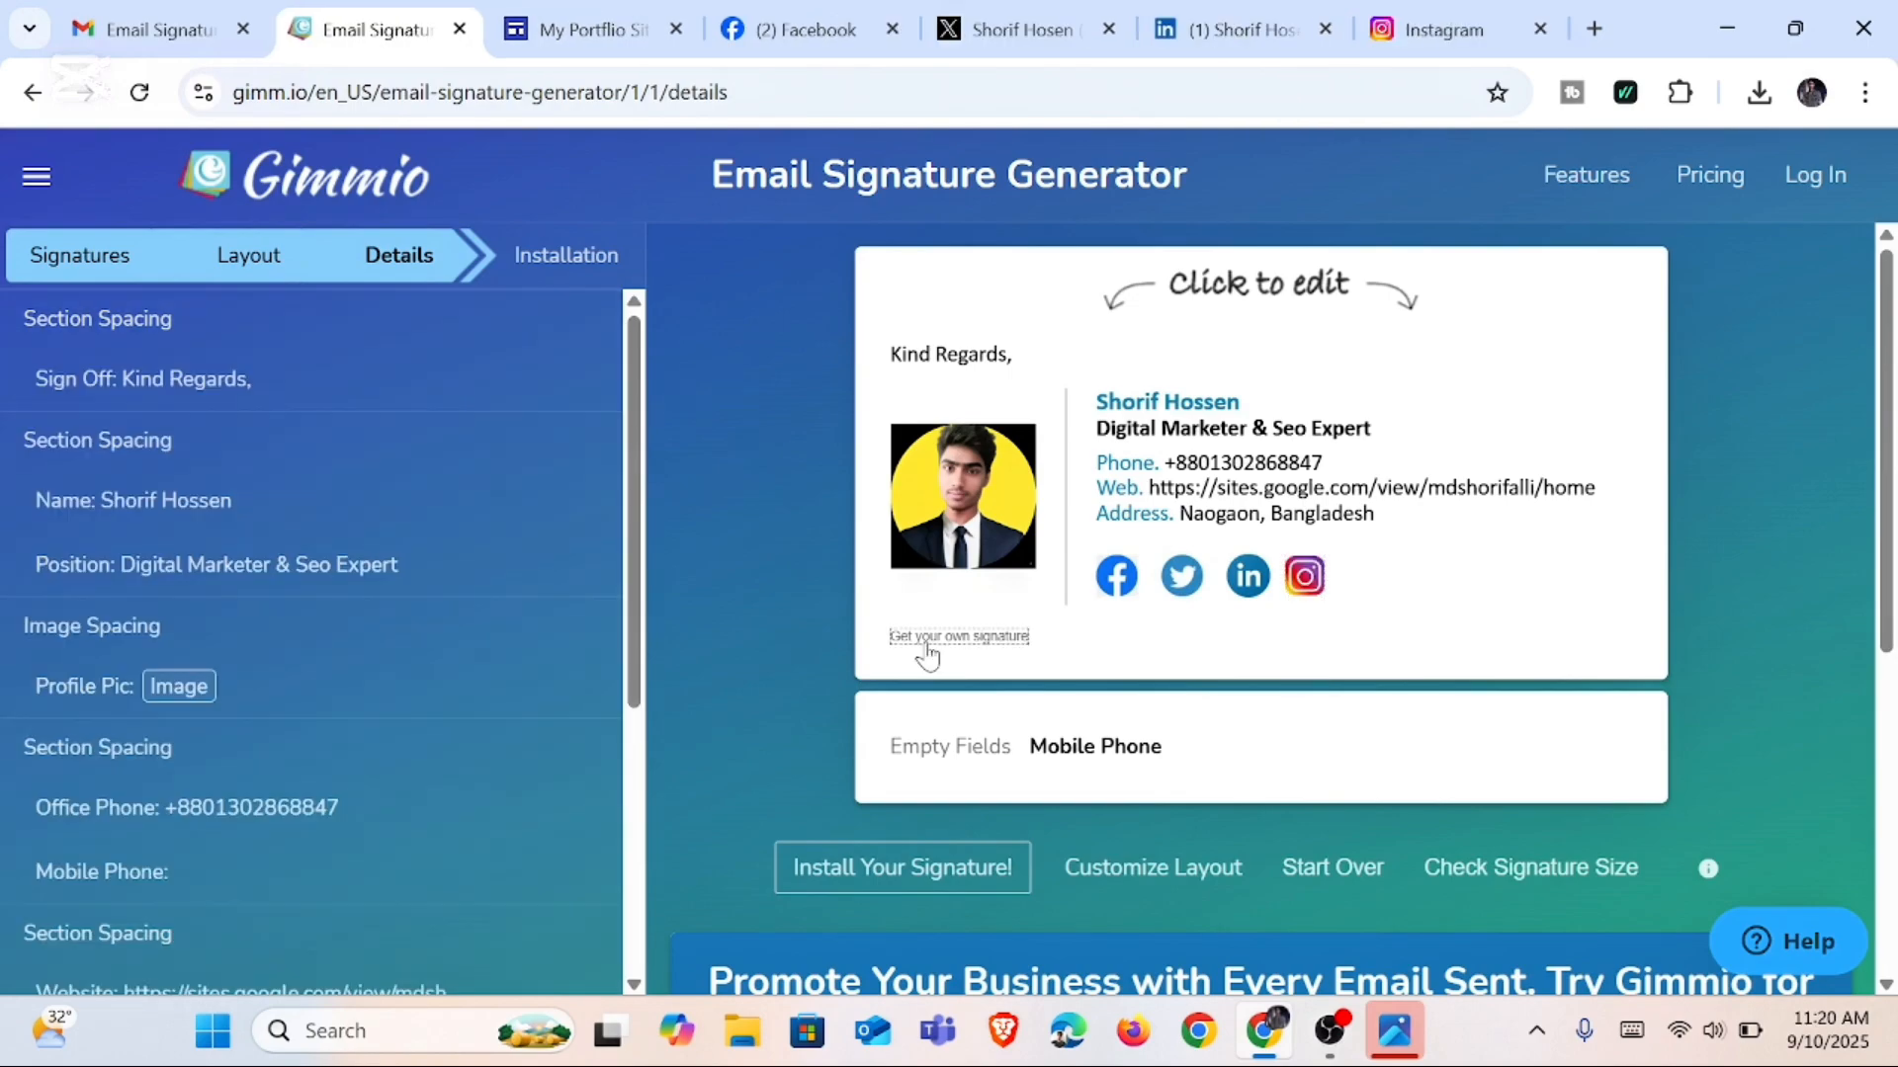
Step: View the options for removing the 'Get your own signature' message from the signature, then close them
left_click(963, 637)
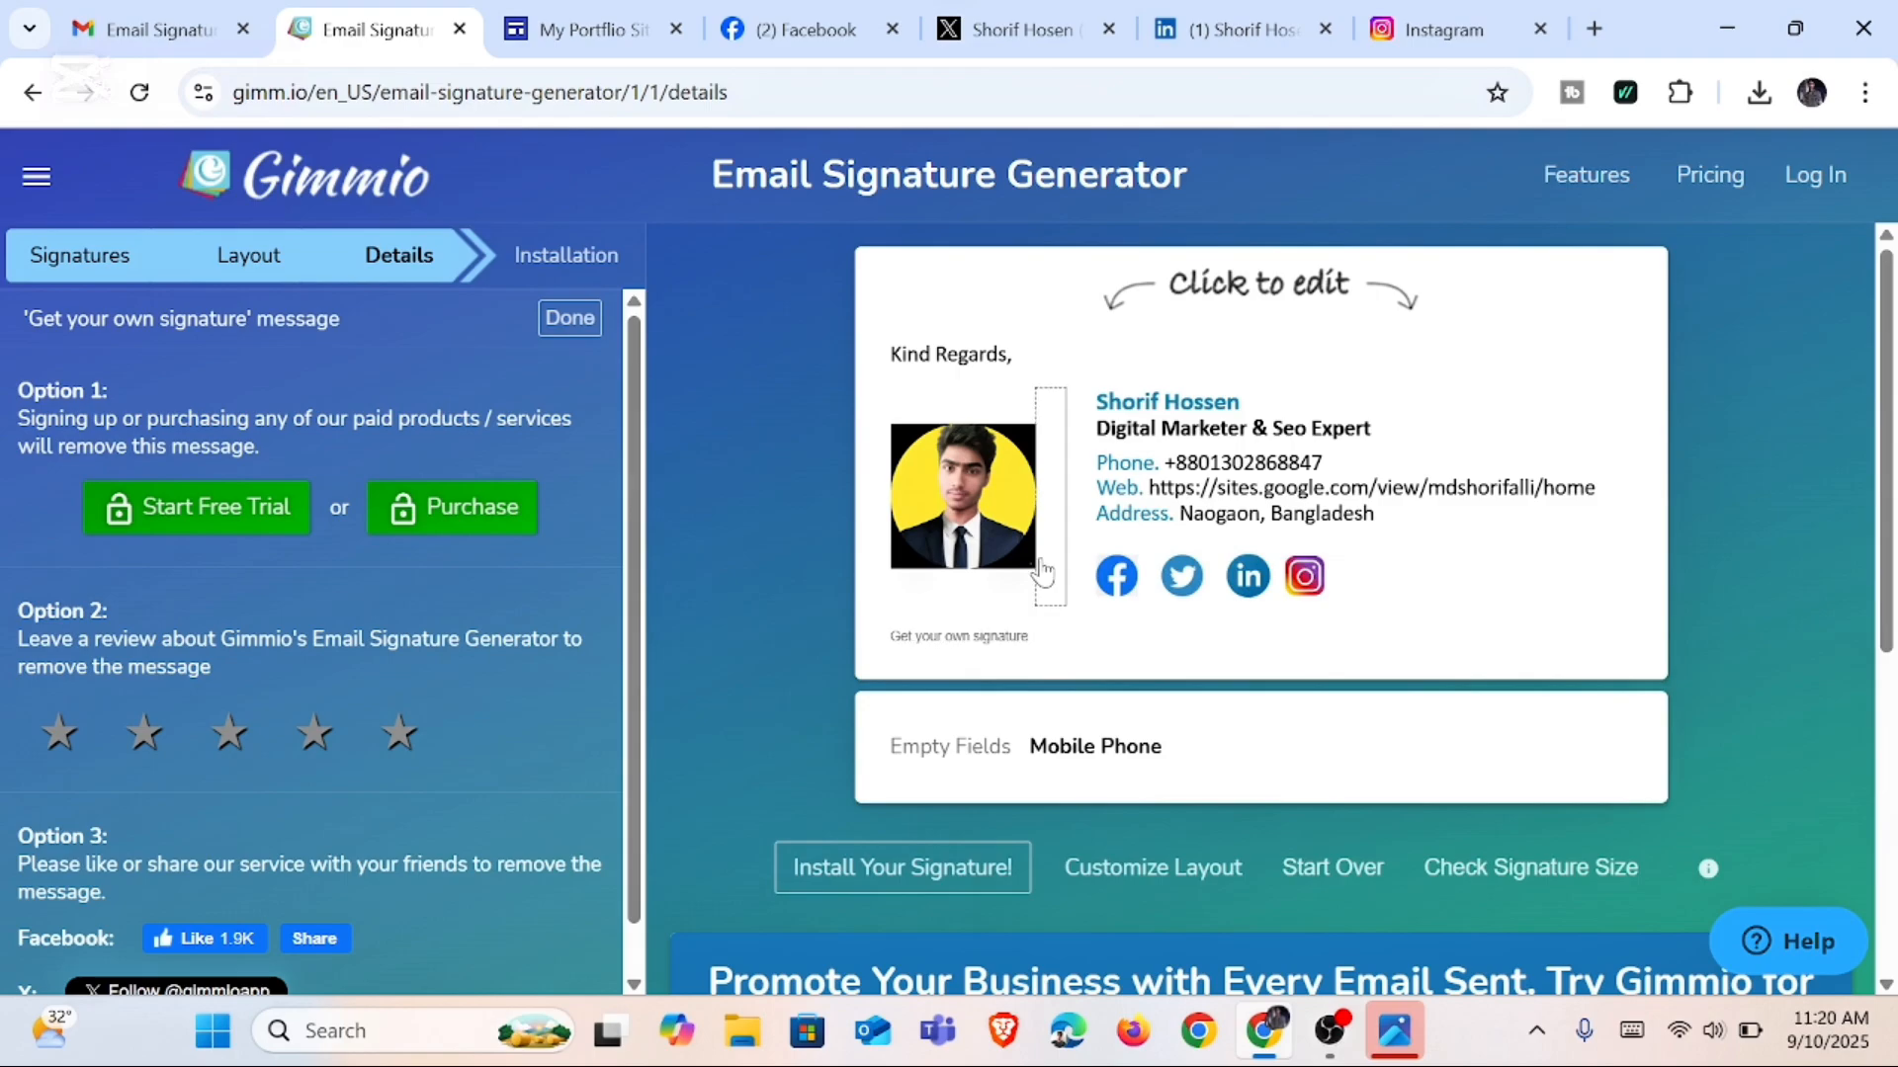
left_click(961, 611)
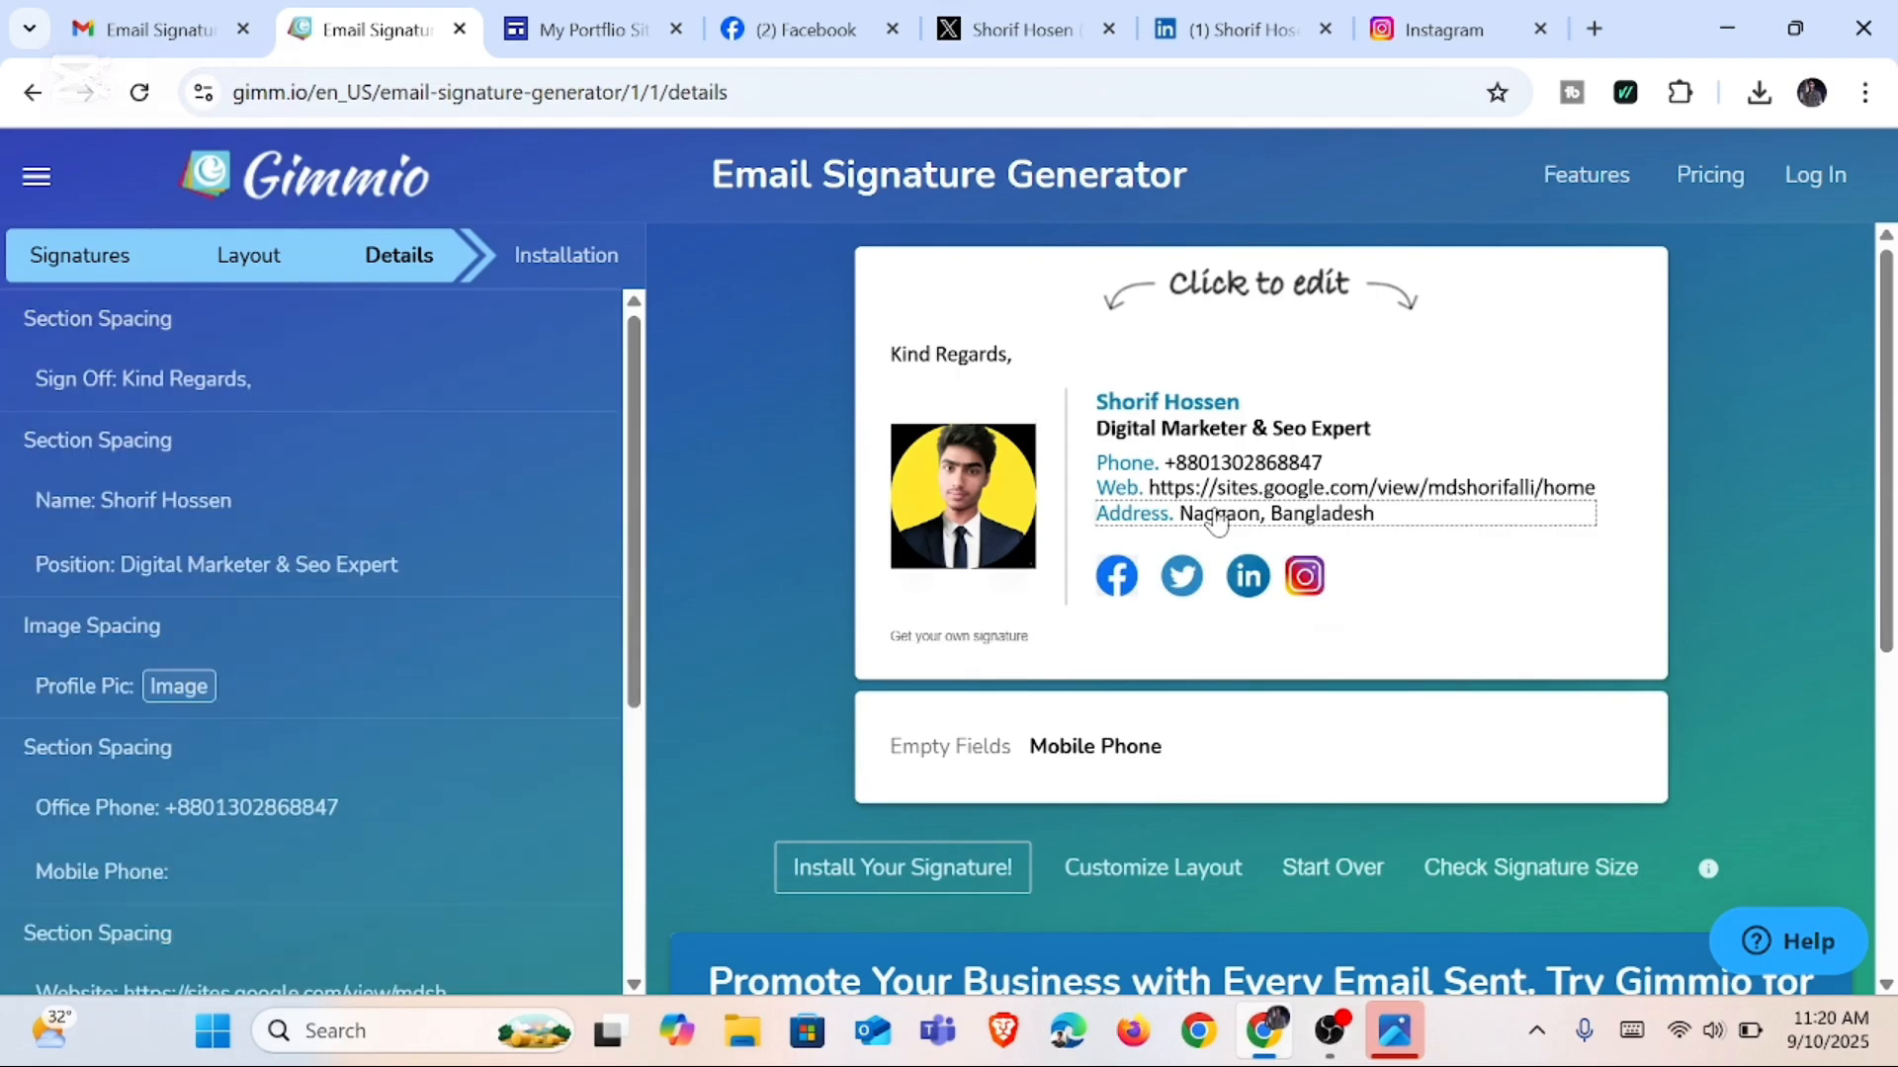
Step: Proceed to installing the finished signature and copy it to the clipboard
scroll(1068, 662, "down", 1)
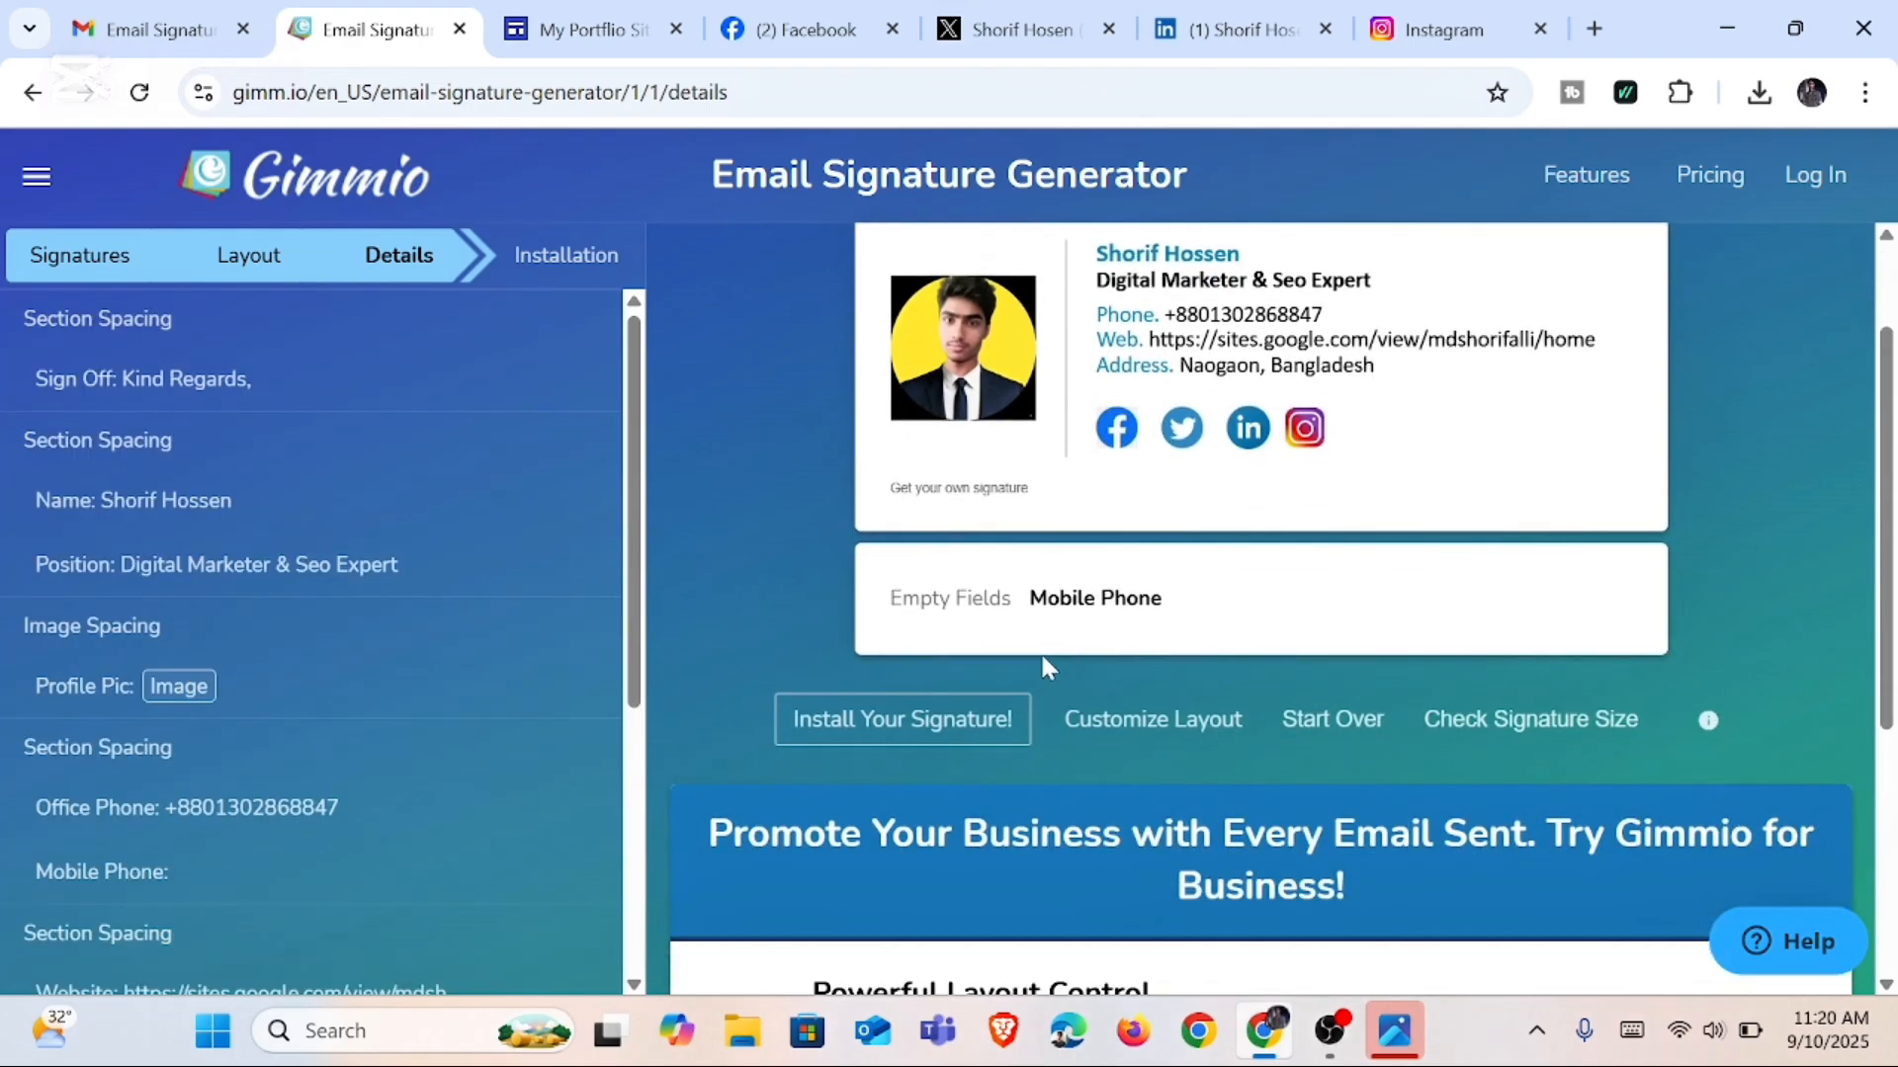
scroll(1040, 653, "up", 1)
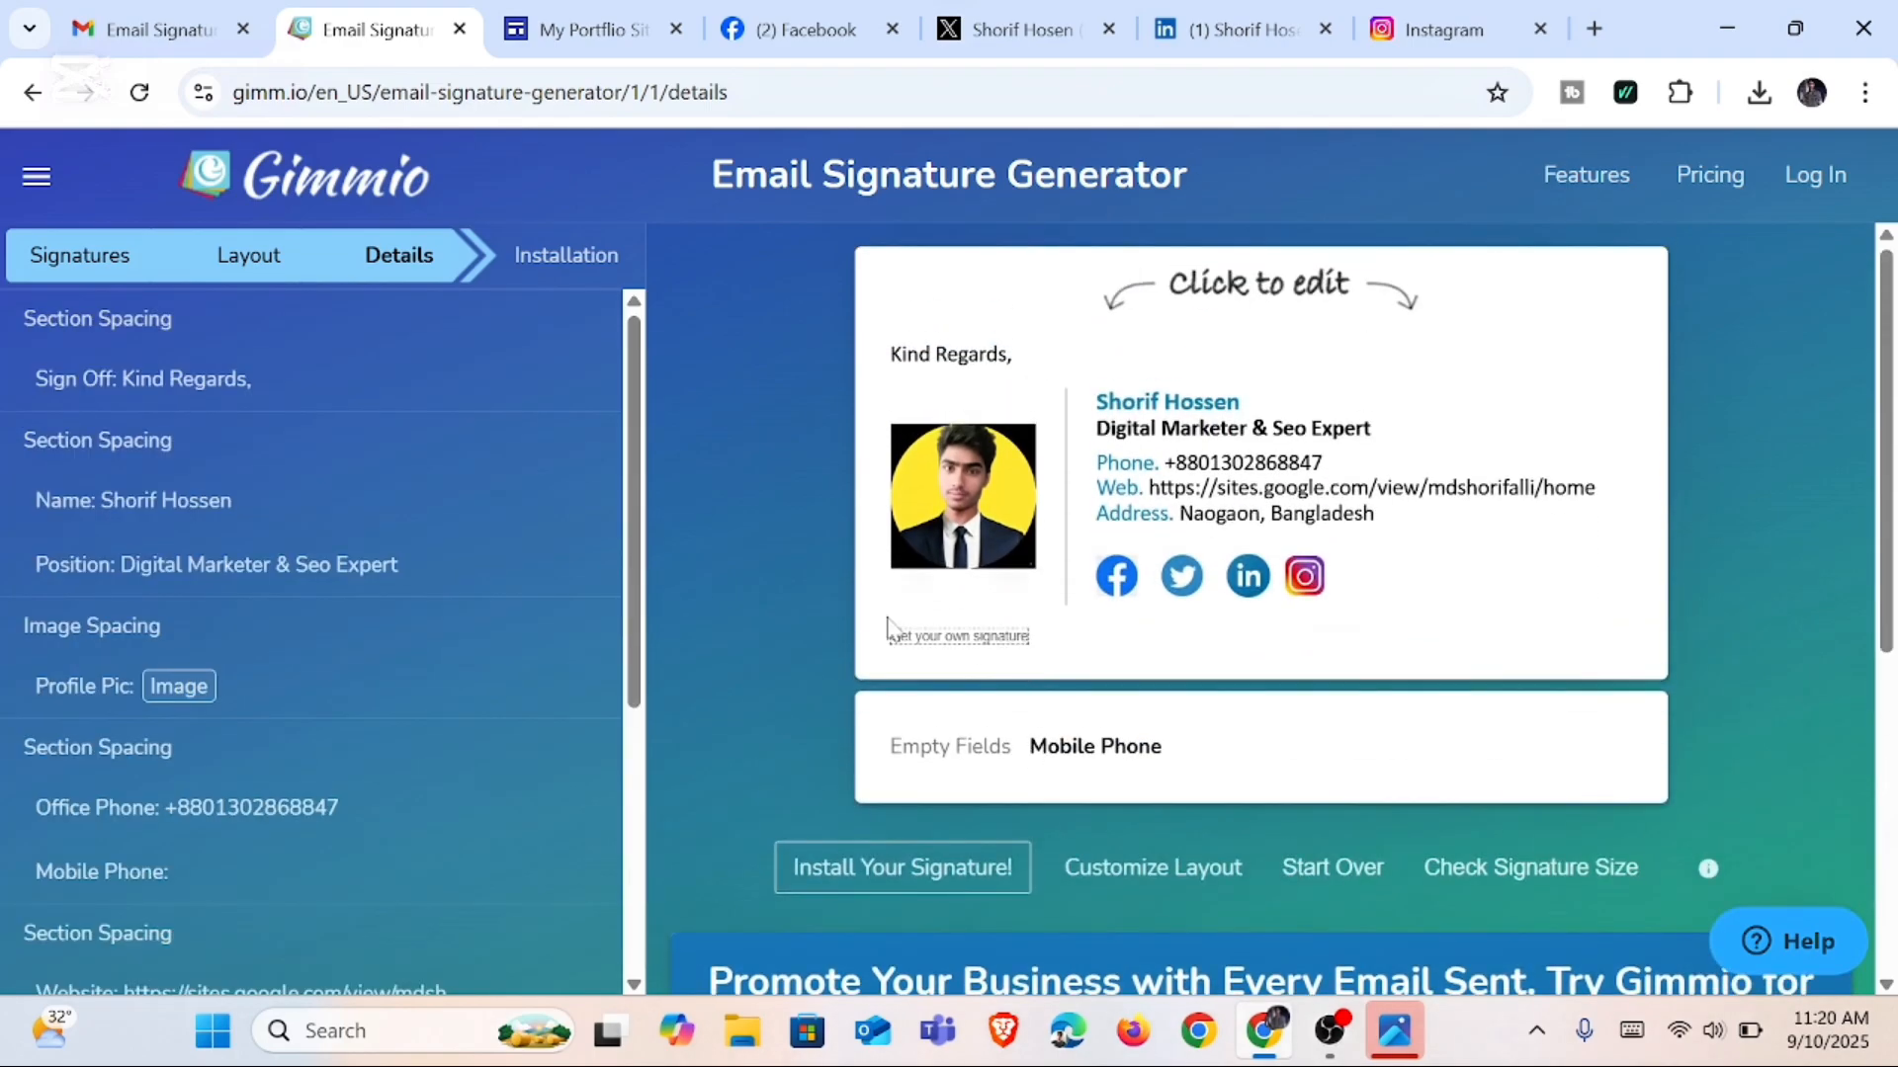
left_click(883, 885)
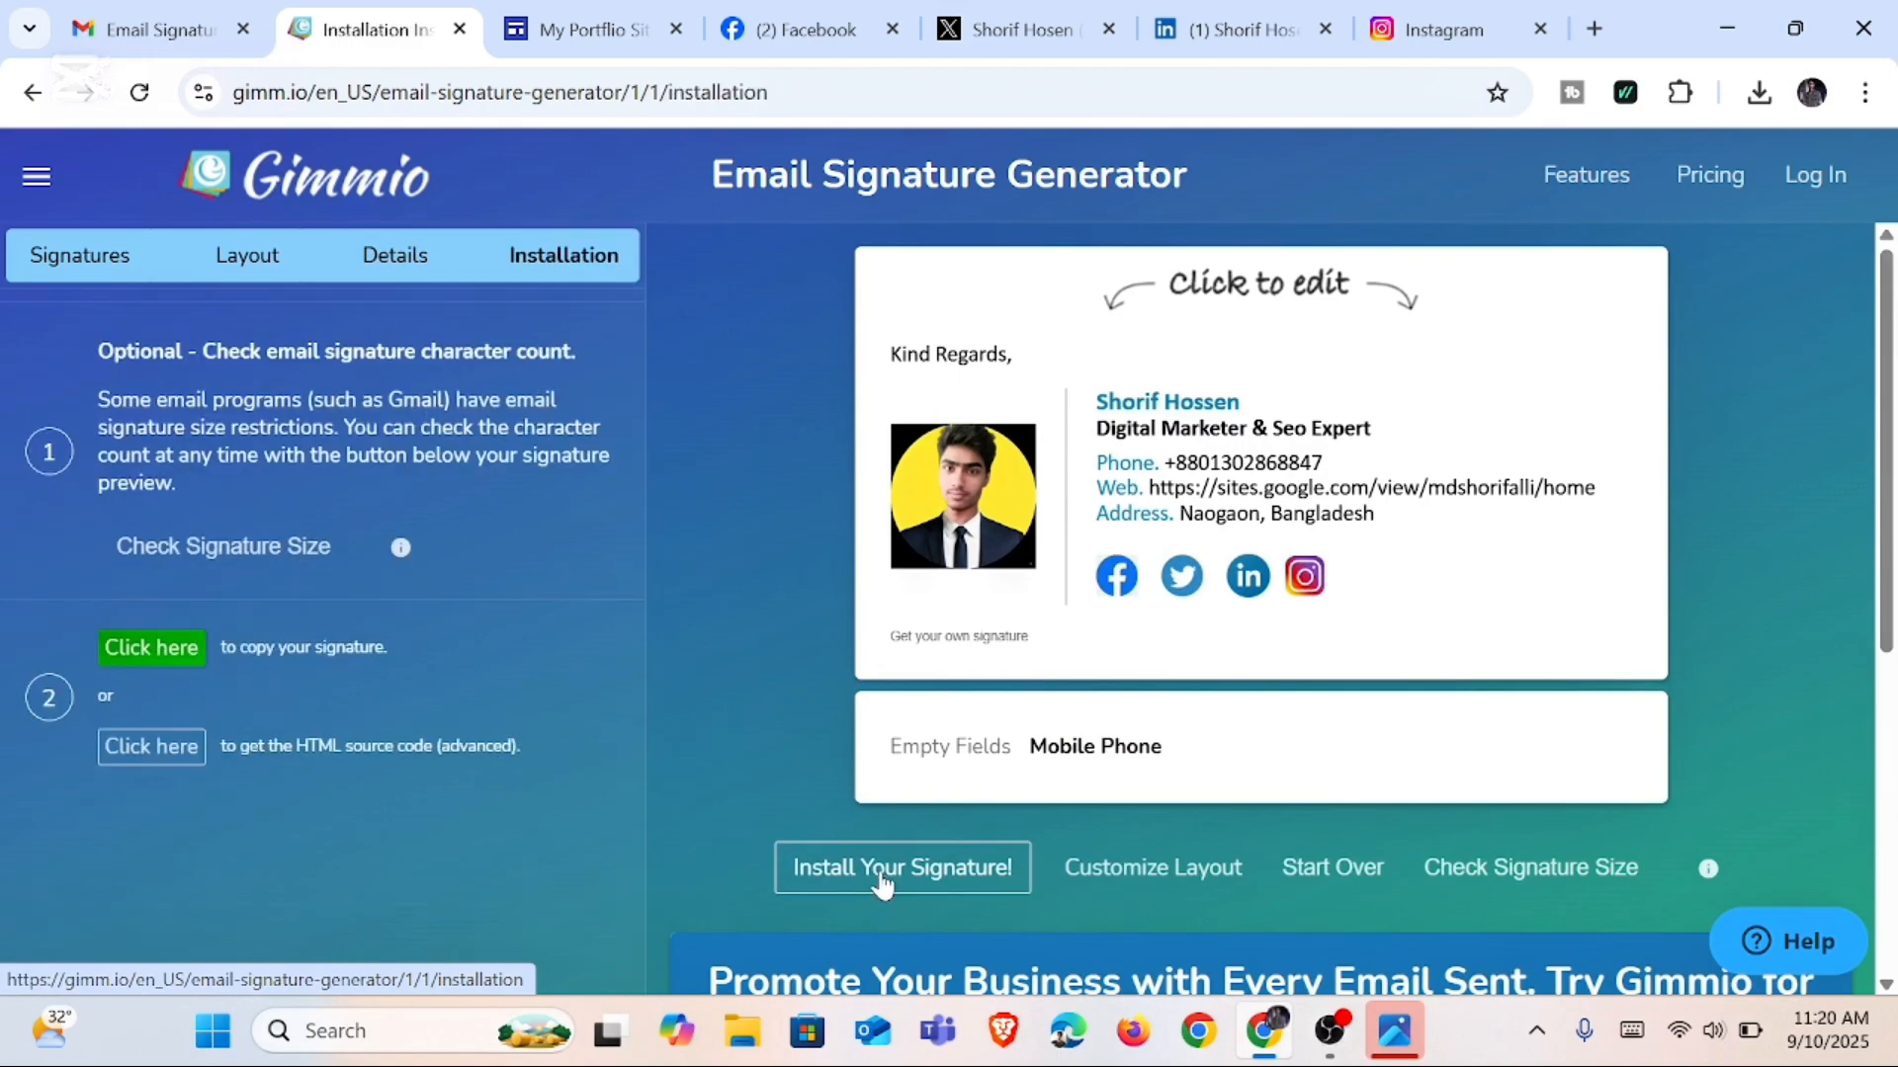
scroll(673, 638, "down", 1)
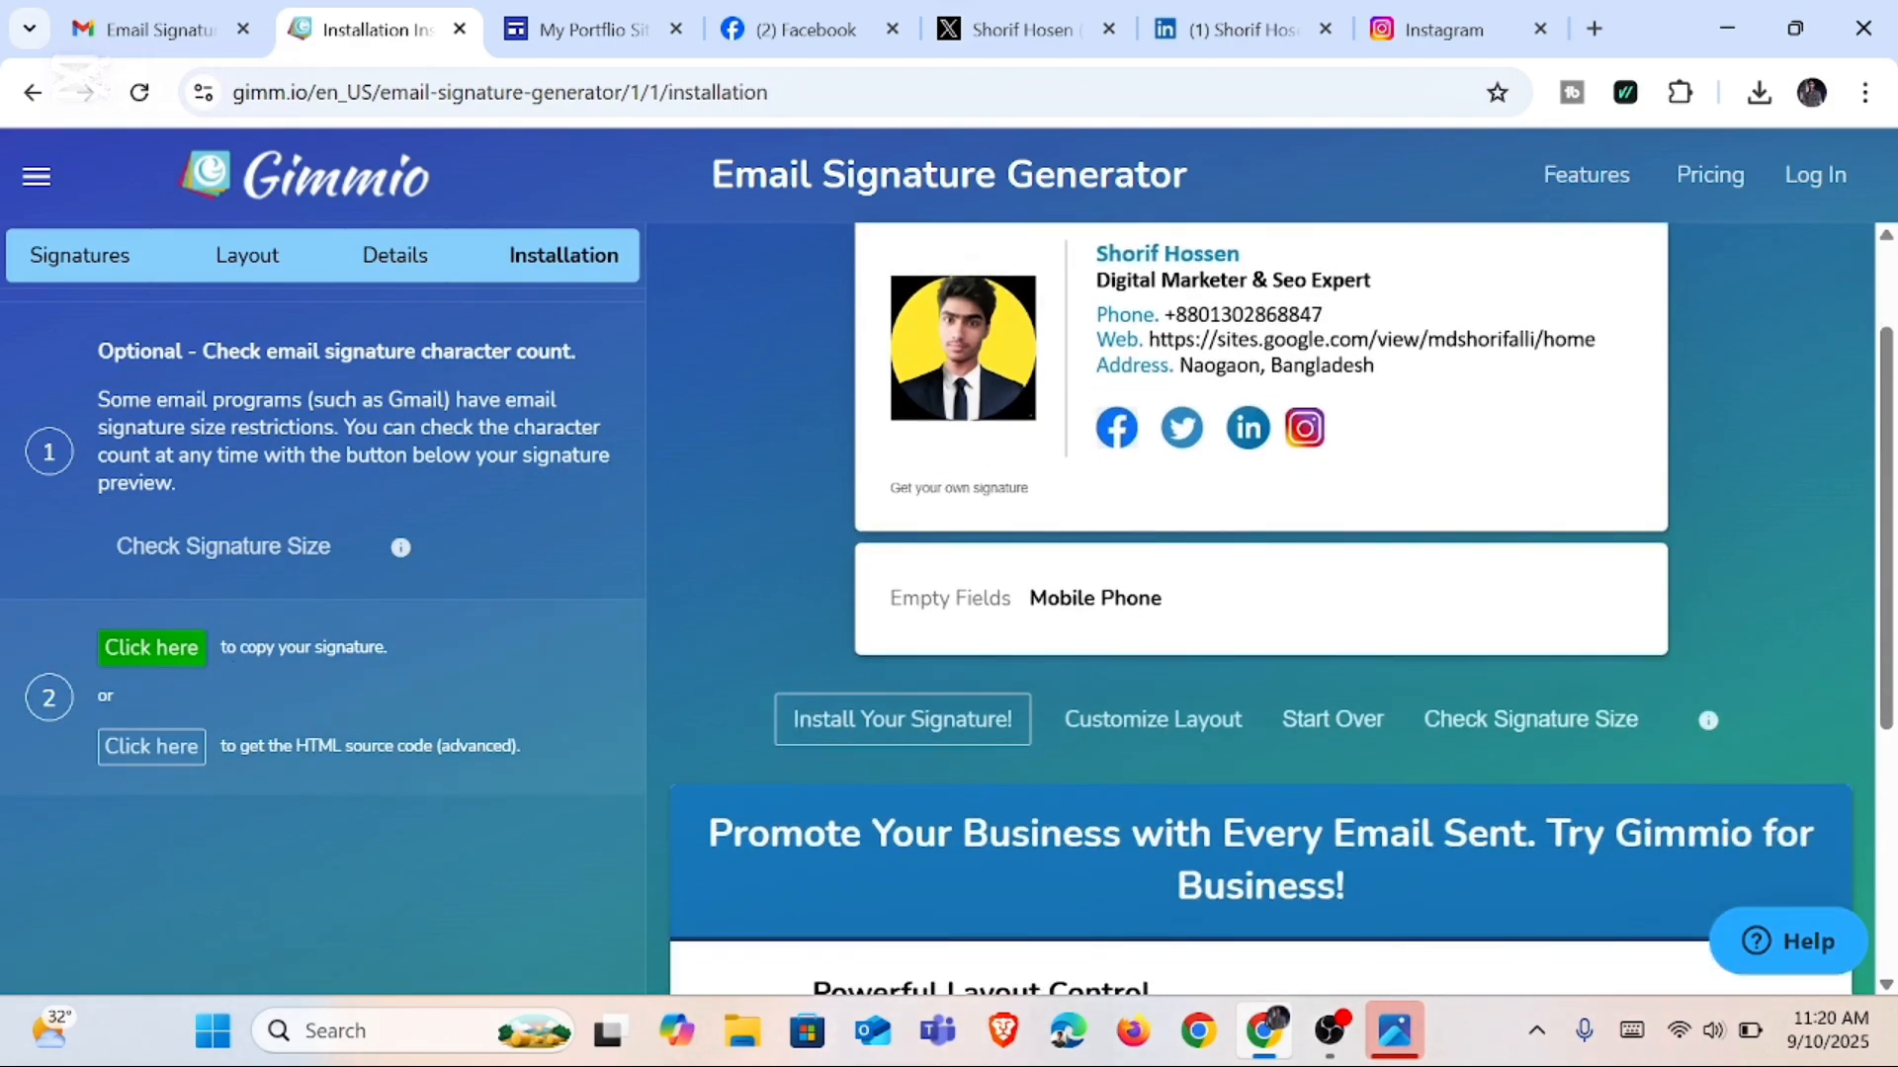
left_click(153, 660)
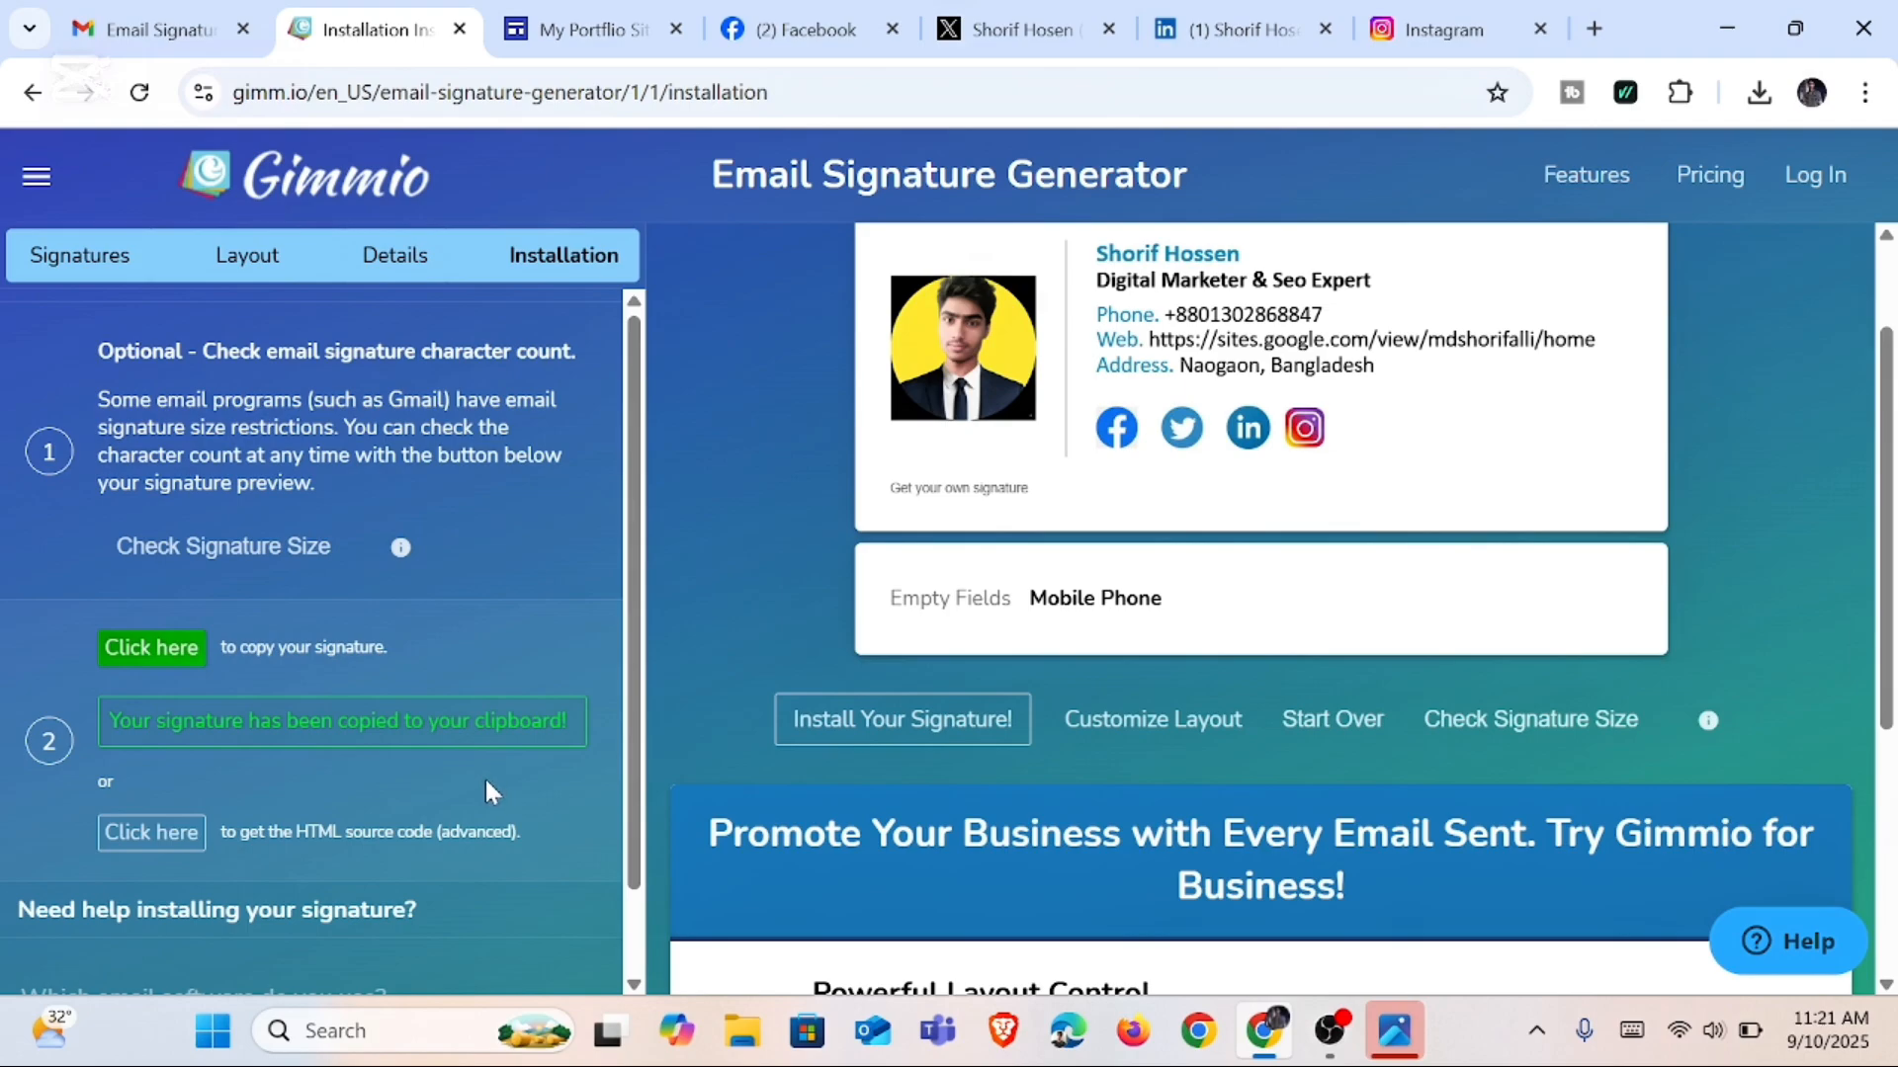
Step: Switch to Gmail in a new browser tab and open its full general settings at the Signature section
left_click(1594, 29)
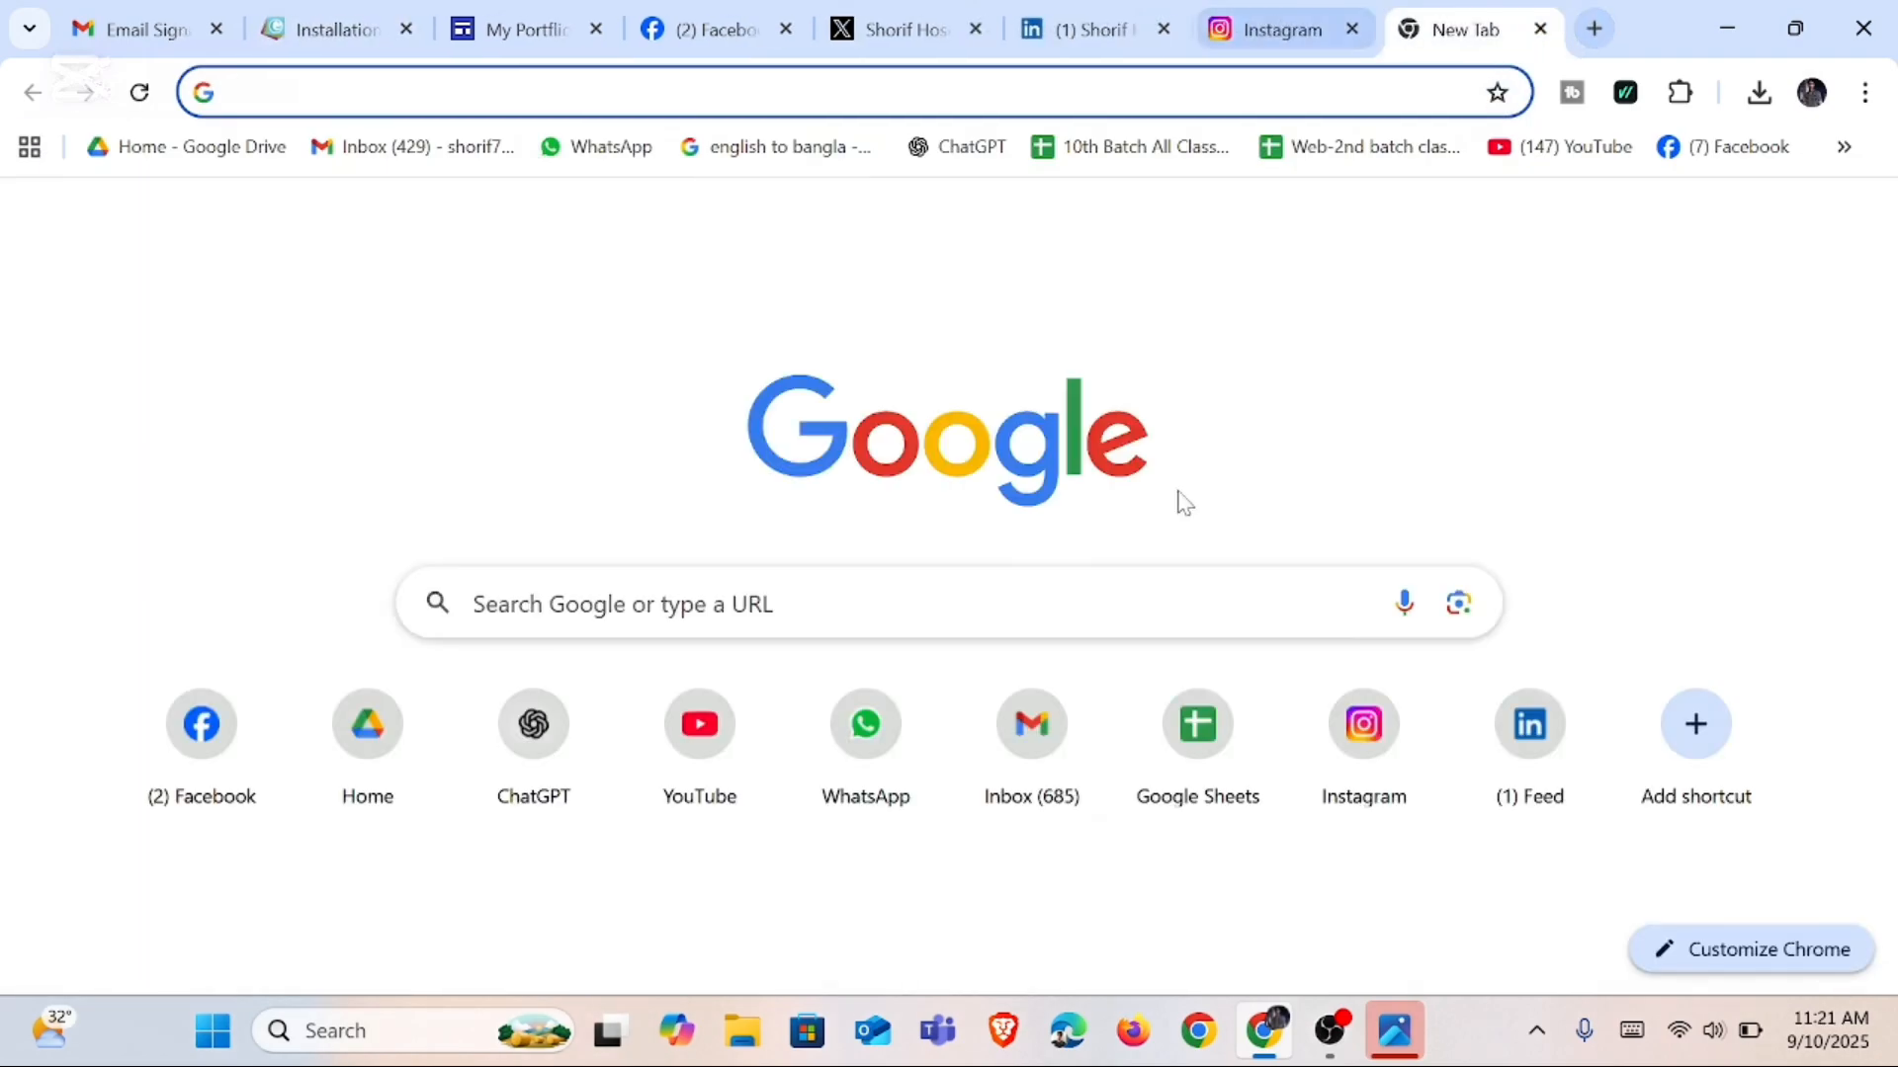
left_click(415, 148)
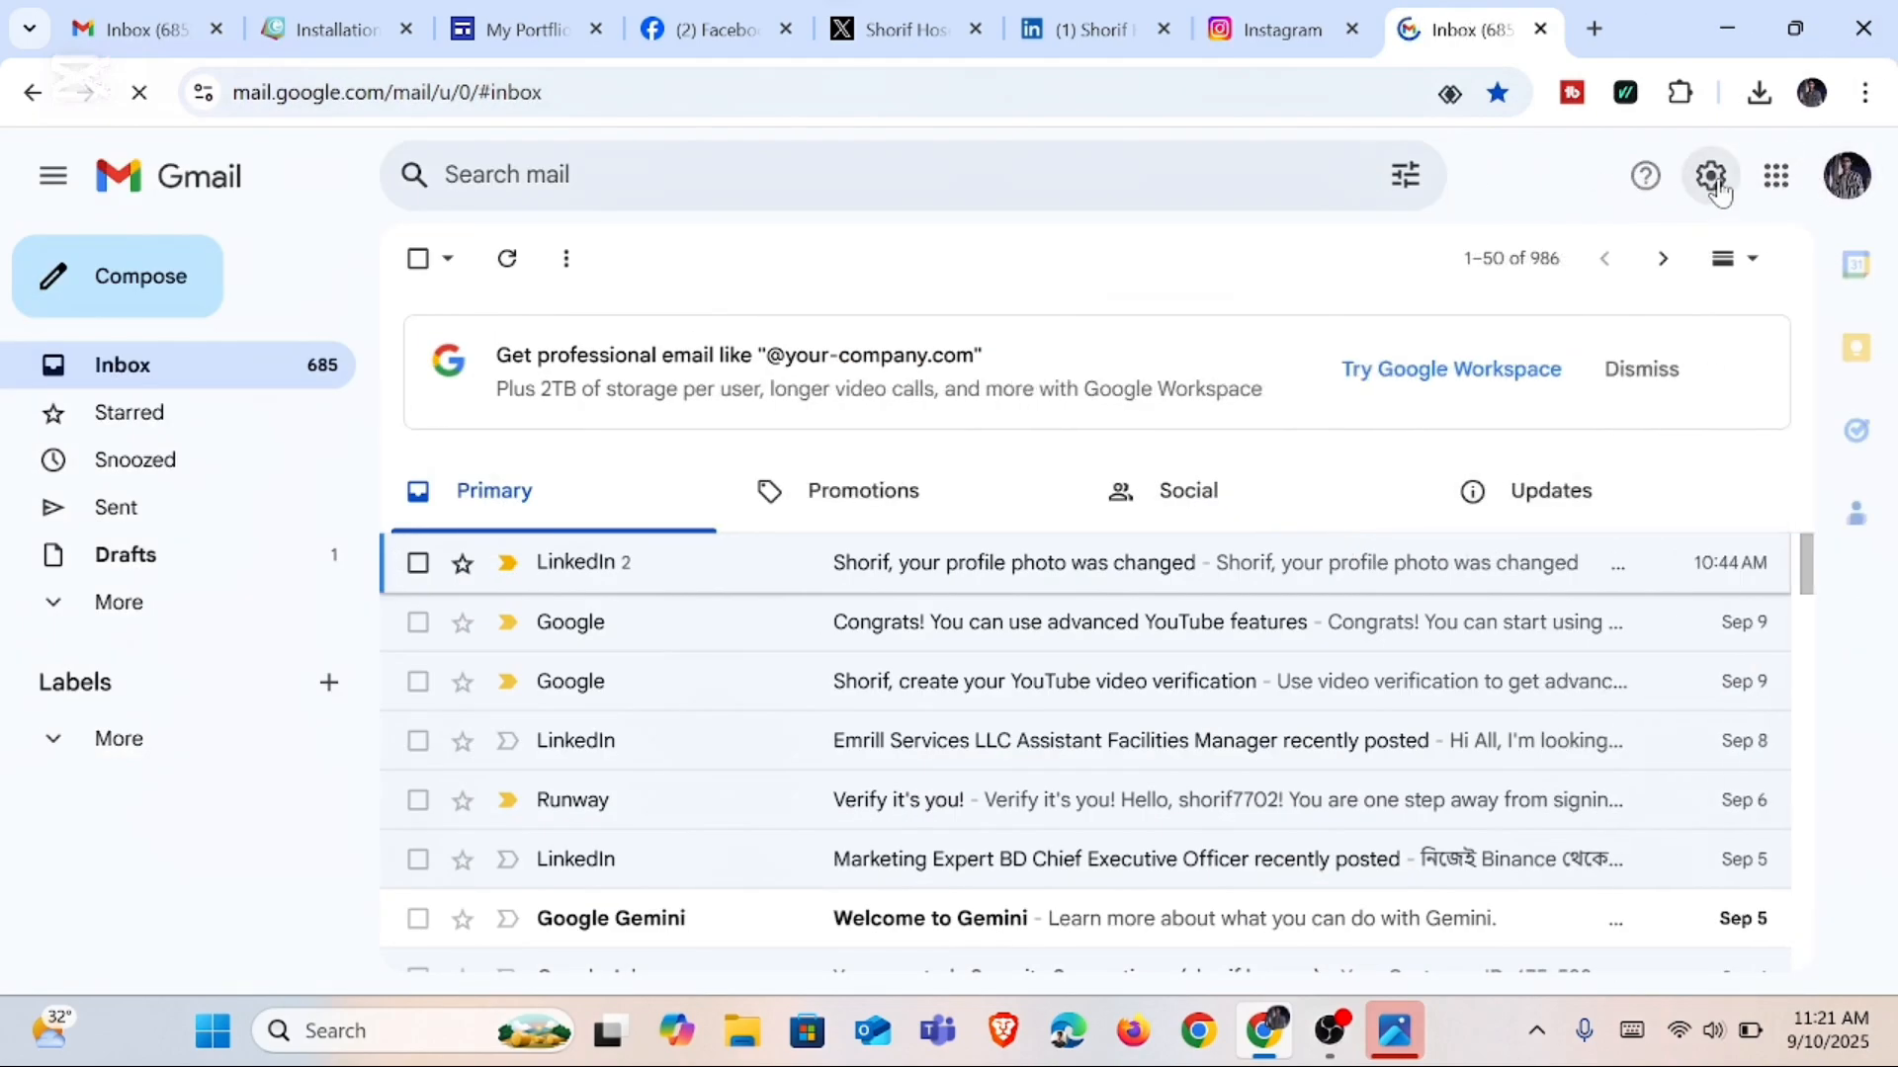
left_click(1715, 186)
left_click(1535, 330)
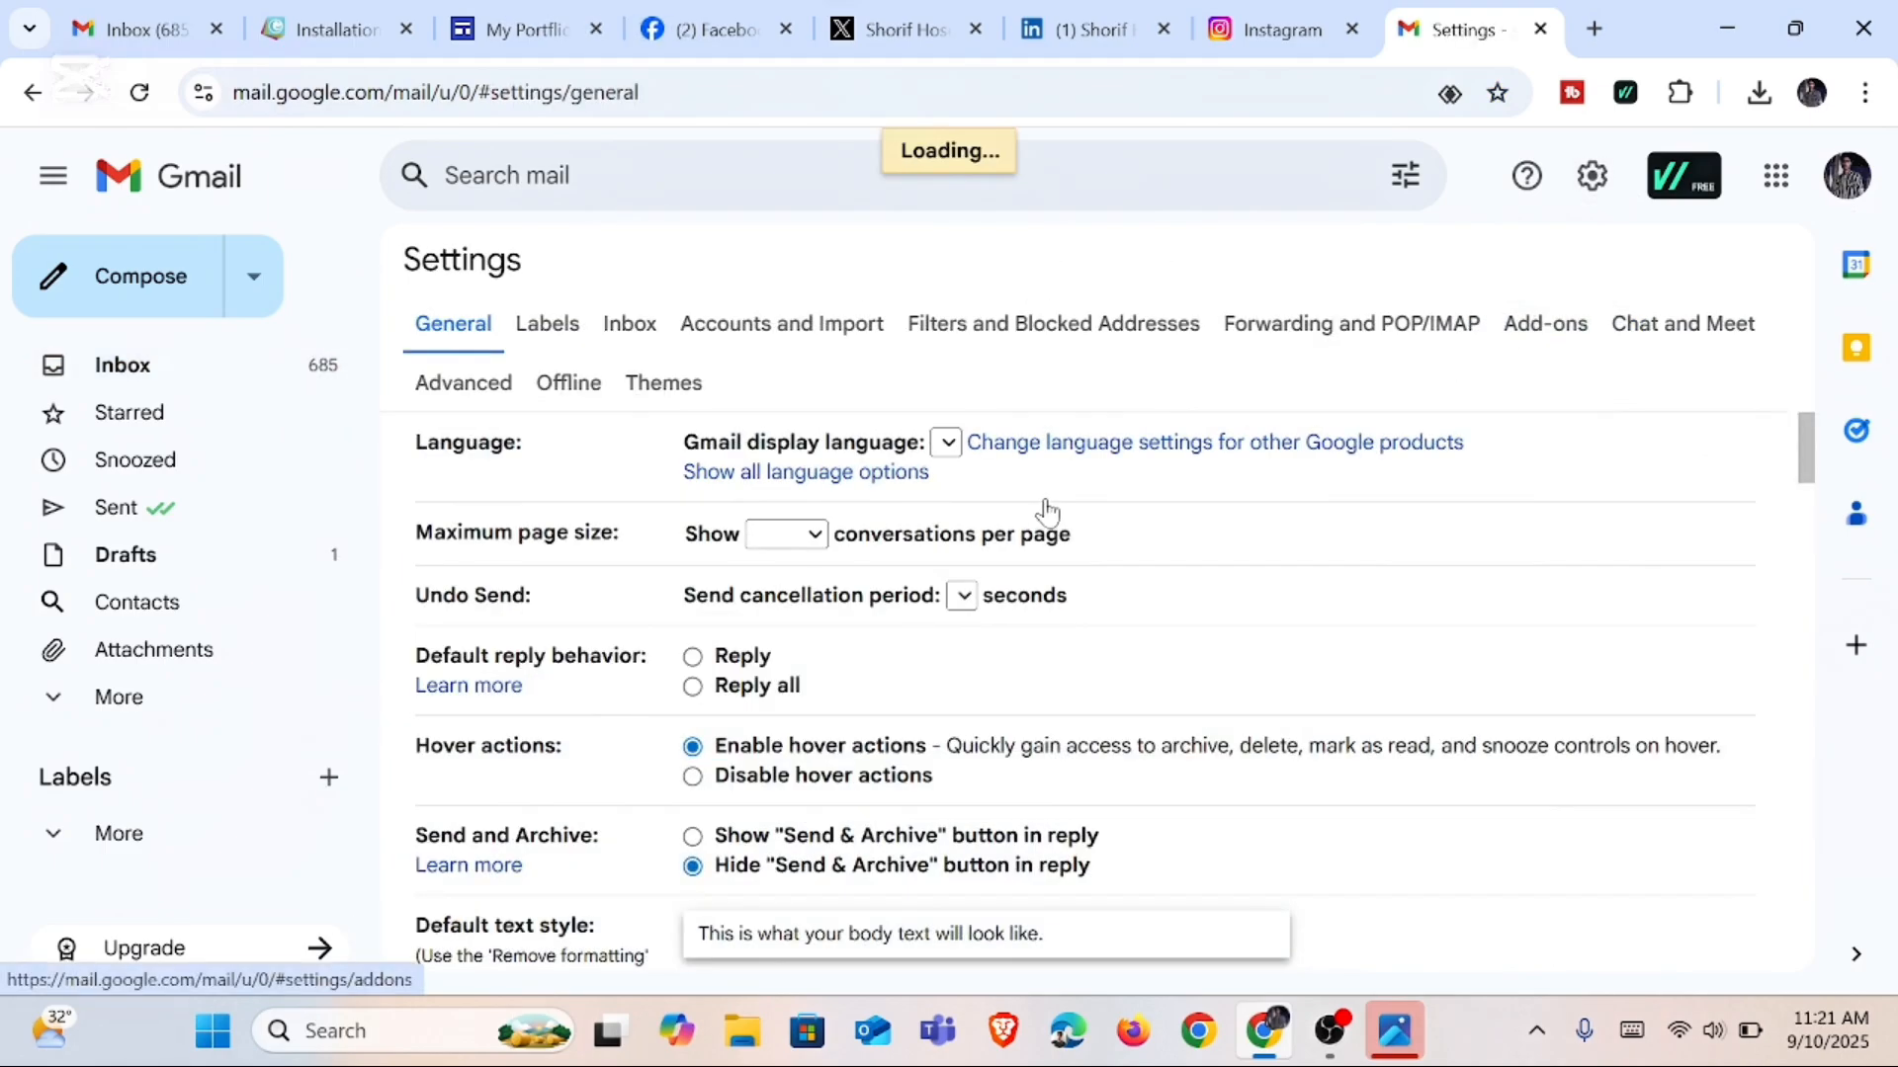
scroll(929, 494, "down", 4)
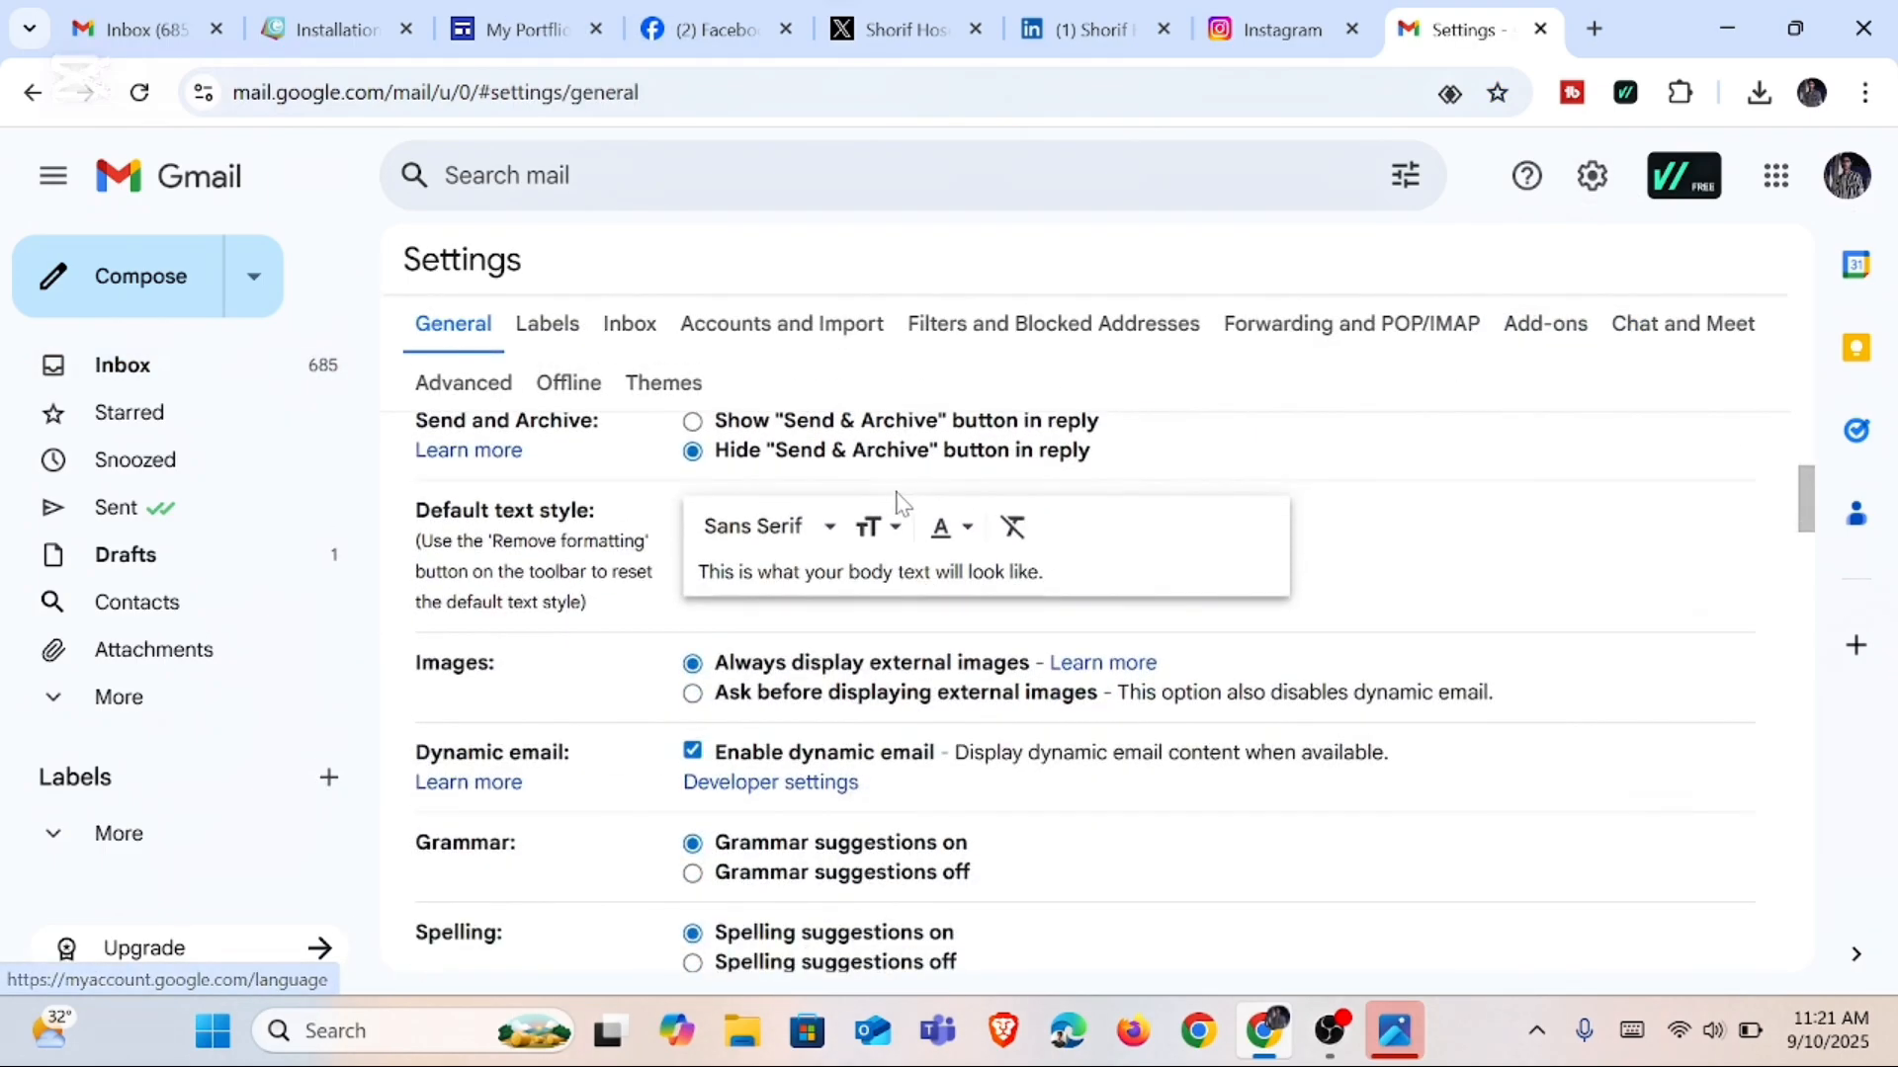
scroll(899, 504, "down", 12)
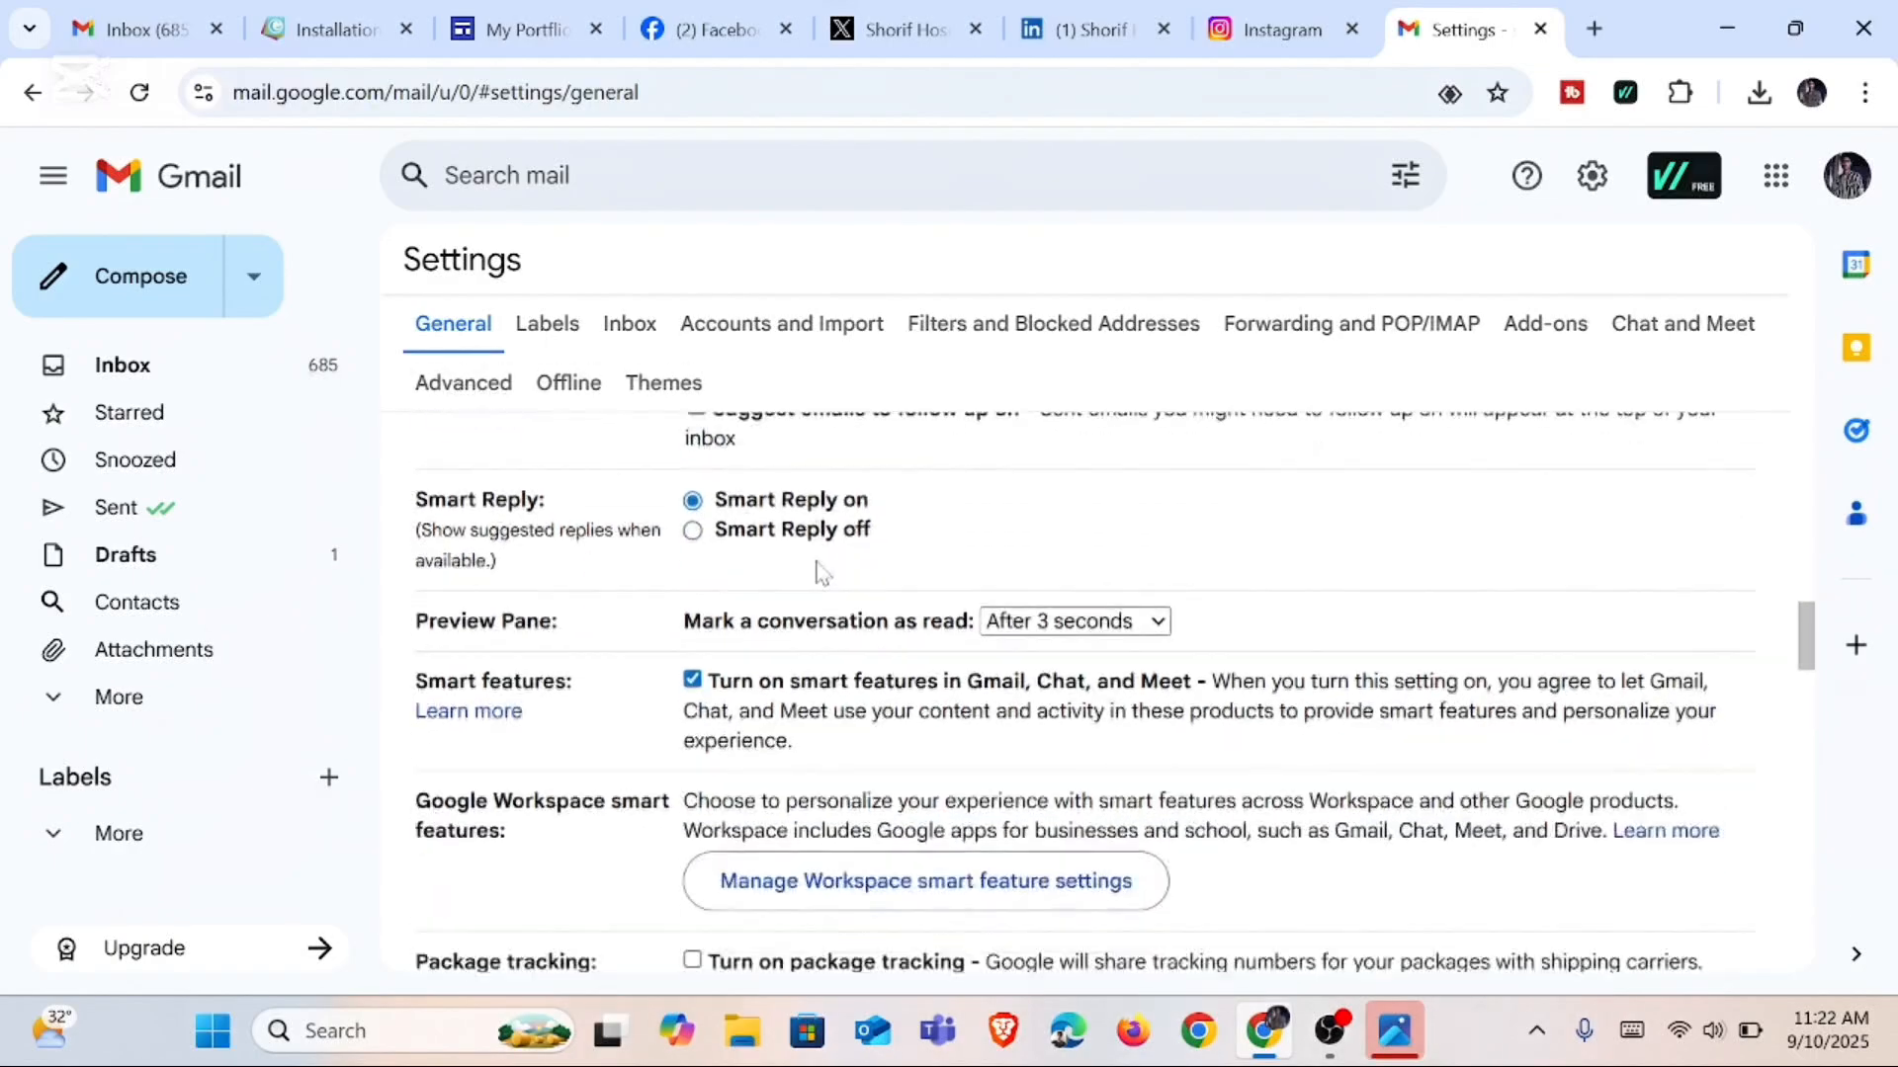
scroll(820, 572, "down", 10)
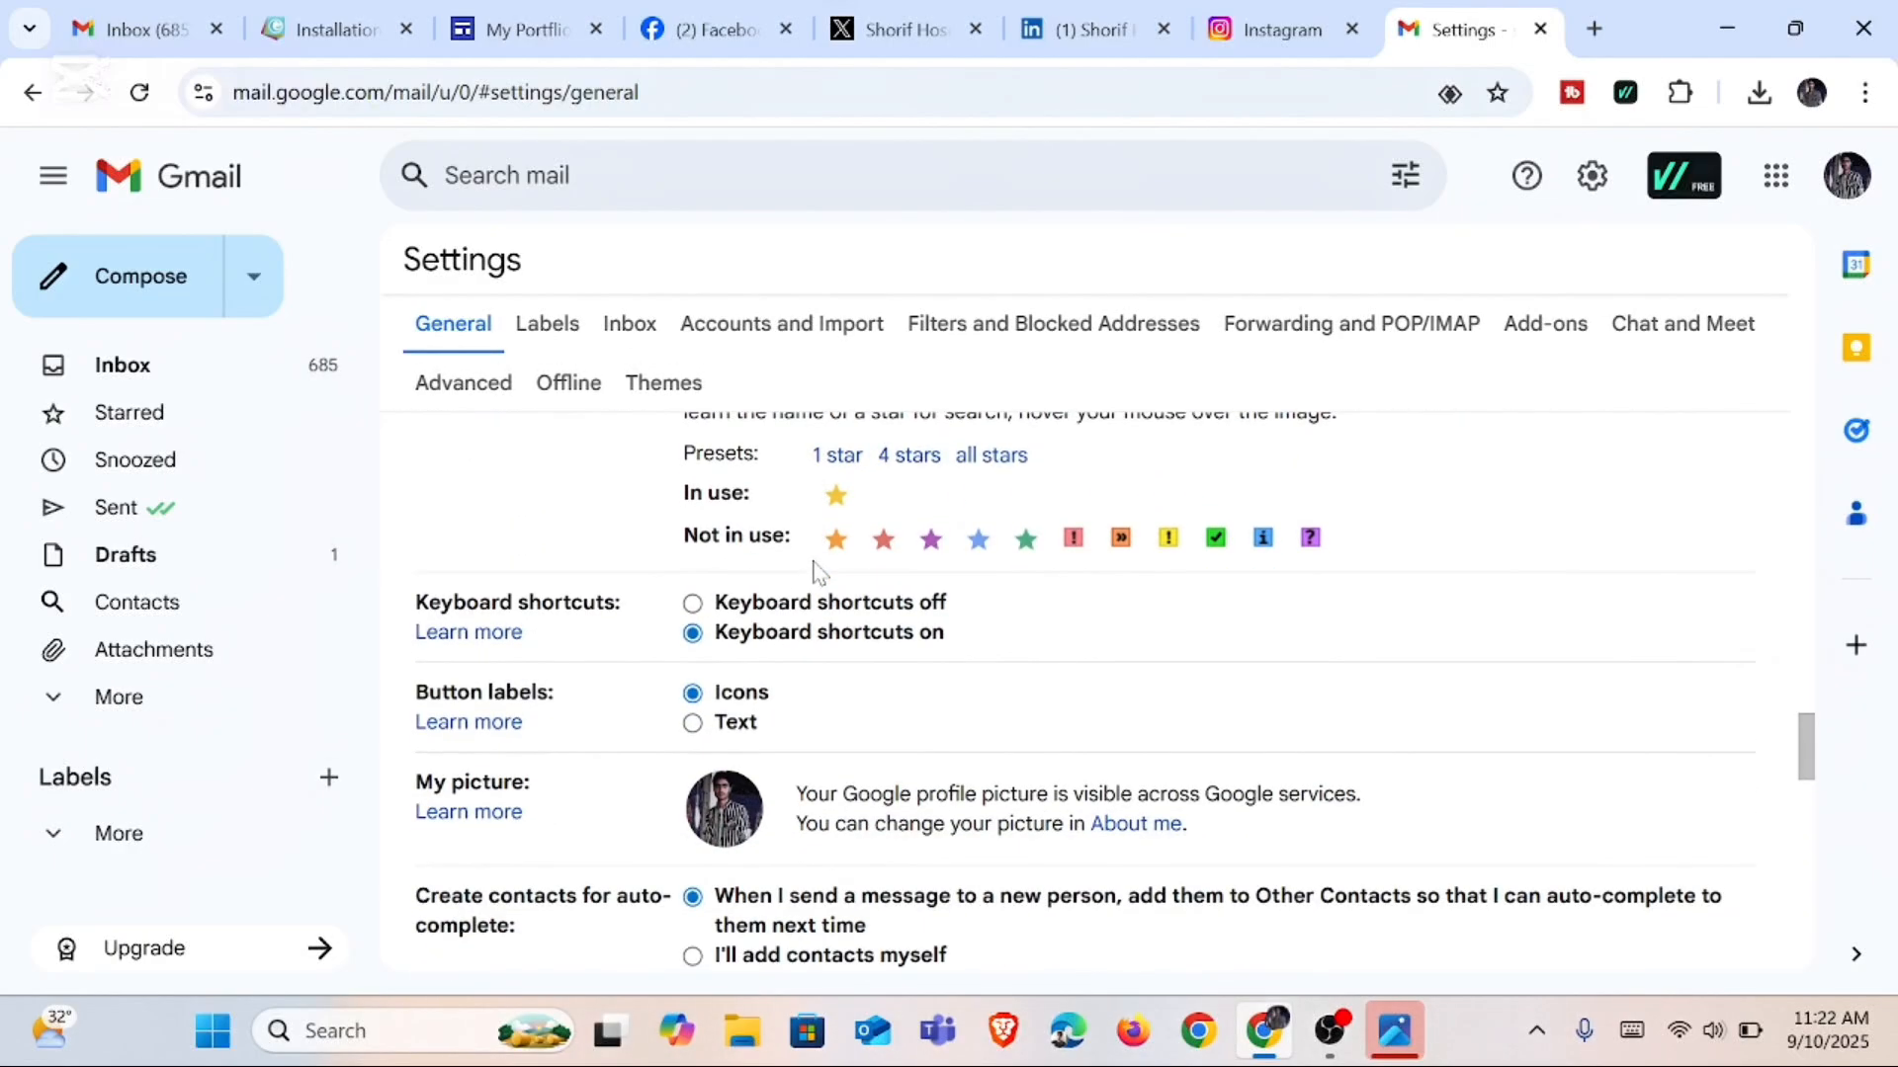
scroll(819, 578, "down", 7)
scroll(608, 546, "up", 2)
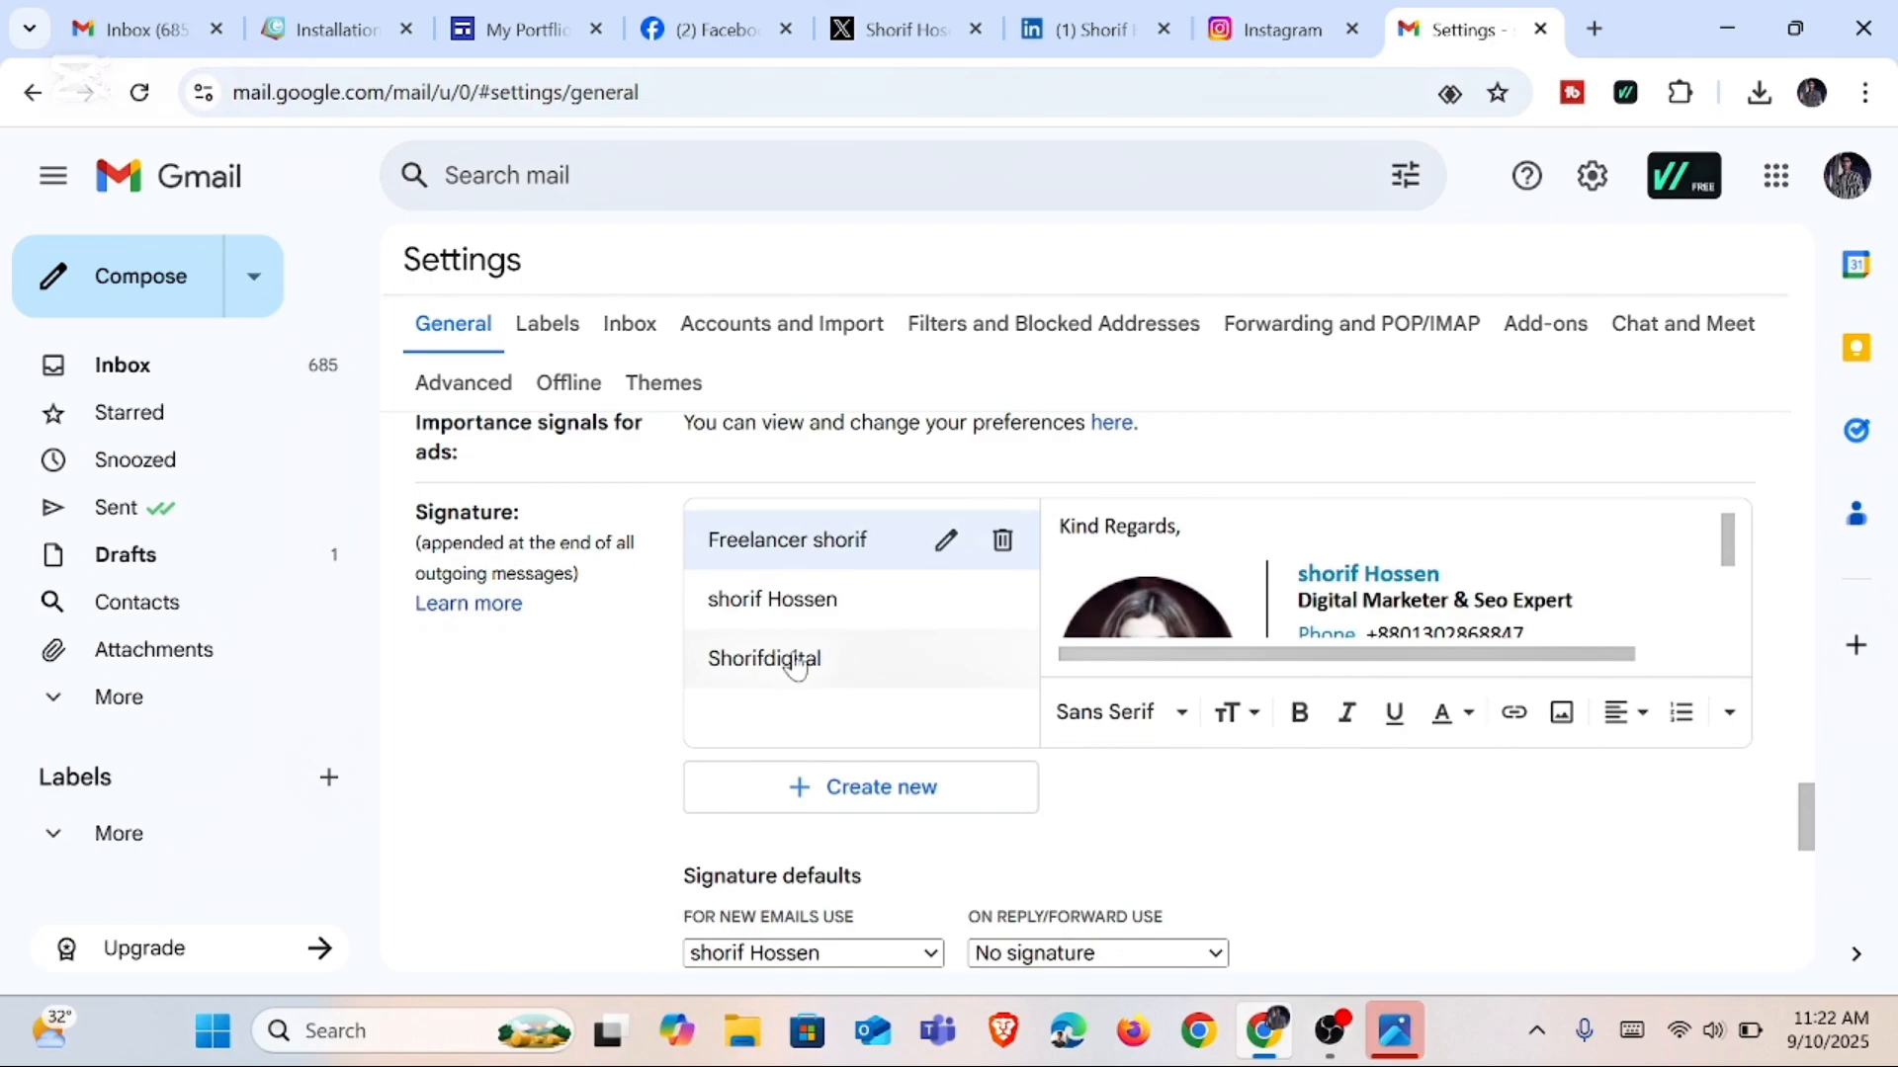
Step: Review the contents of each existing saved signature in the Signature section
scroll(1384, 578, "down", 3)
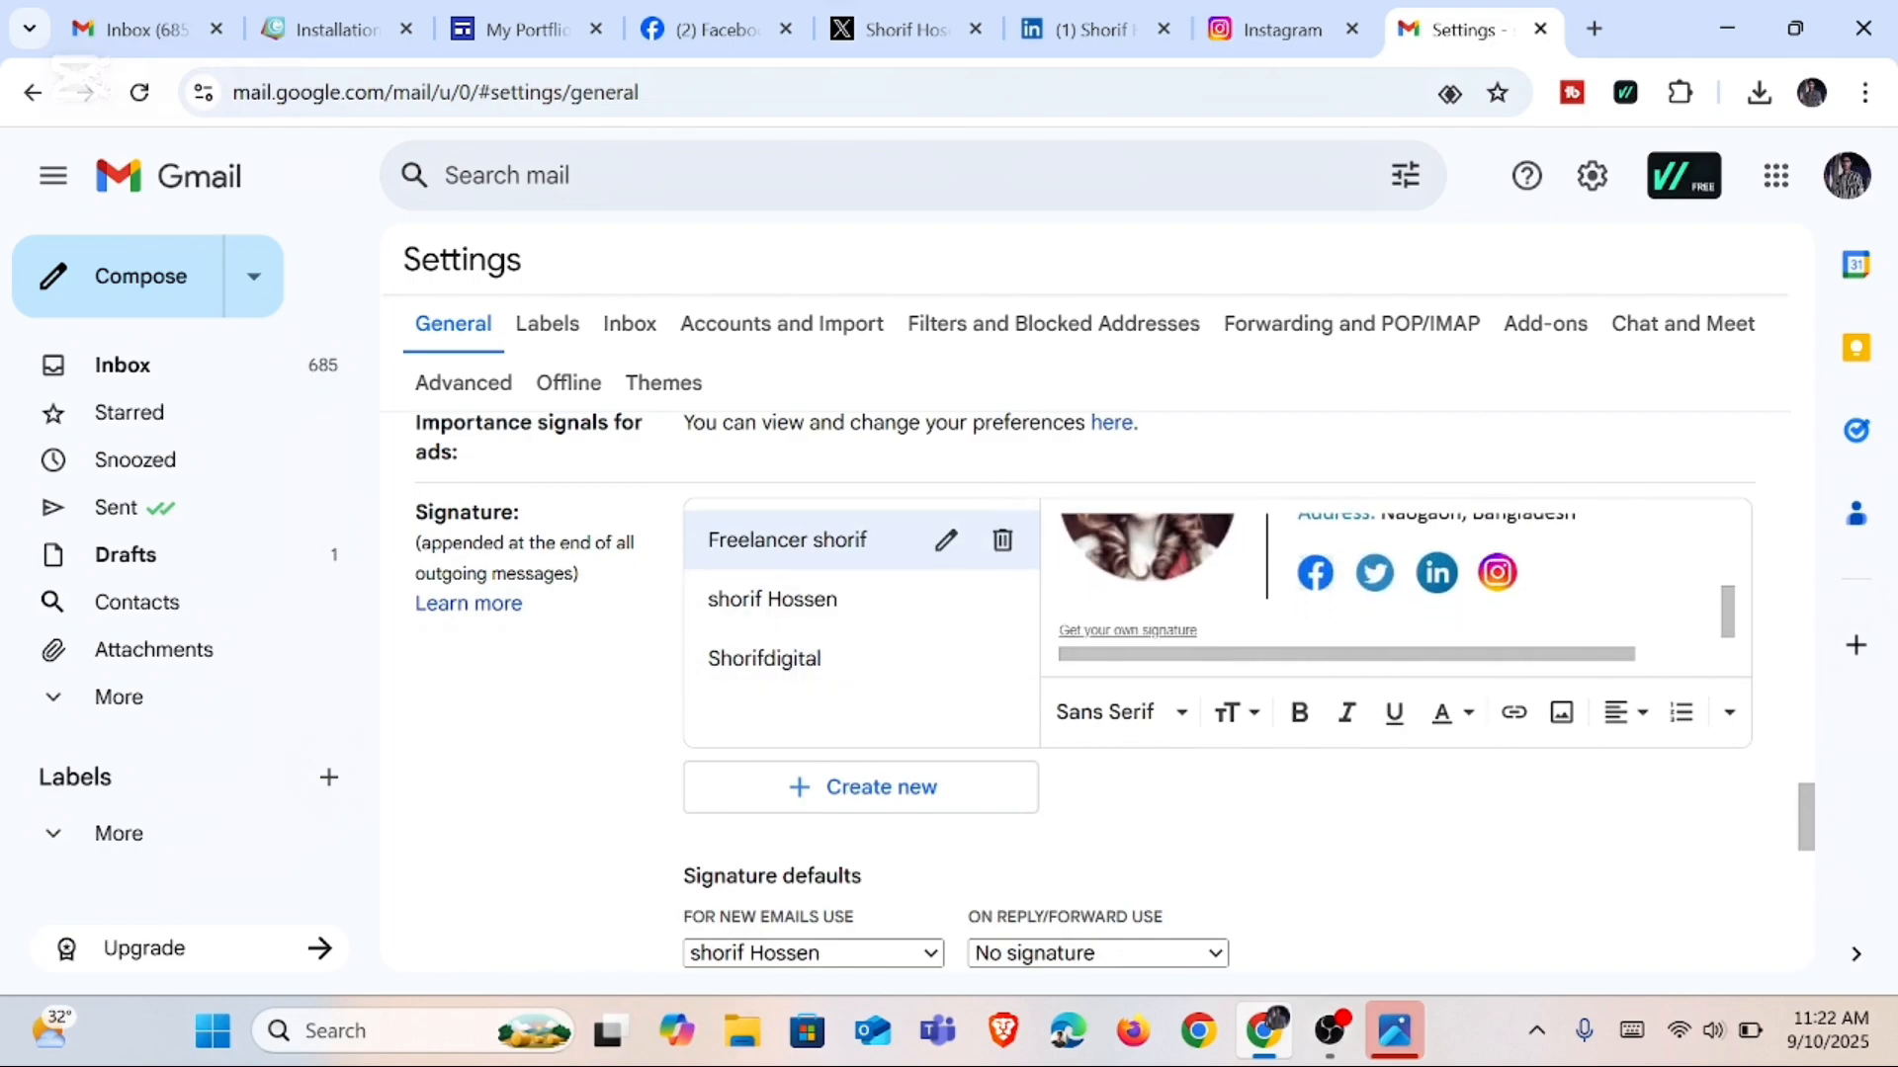
scroll(1087, 603, "up", 3)
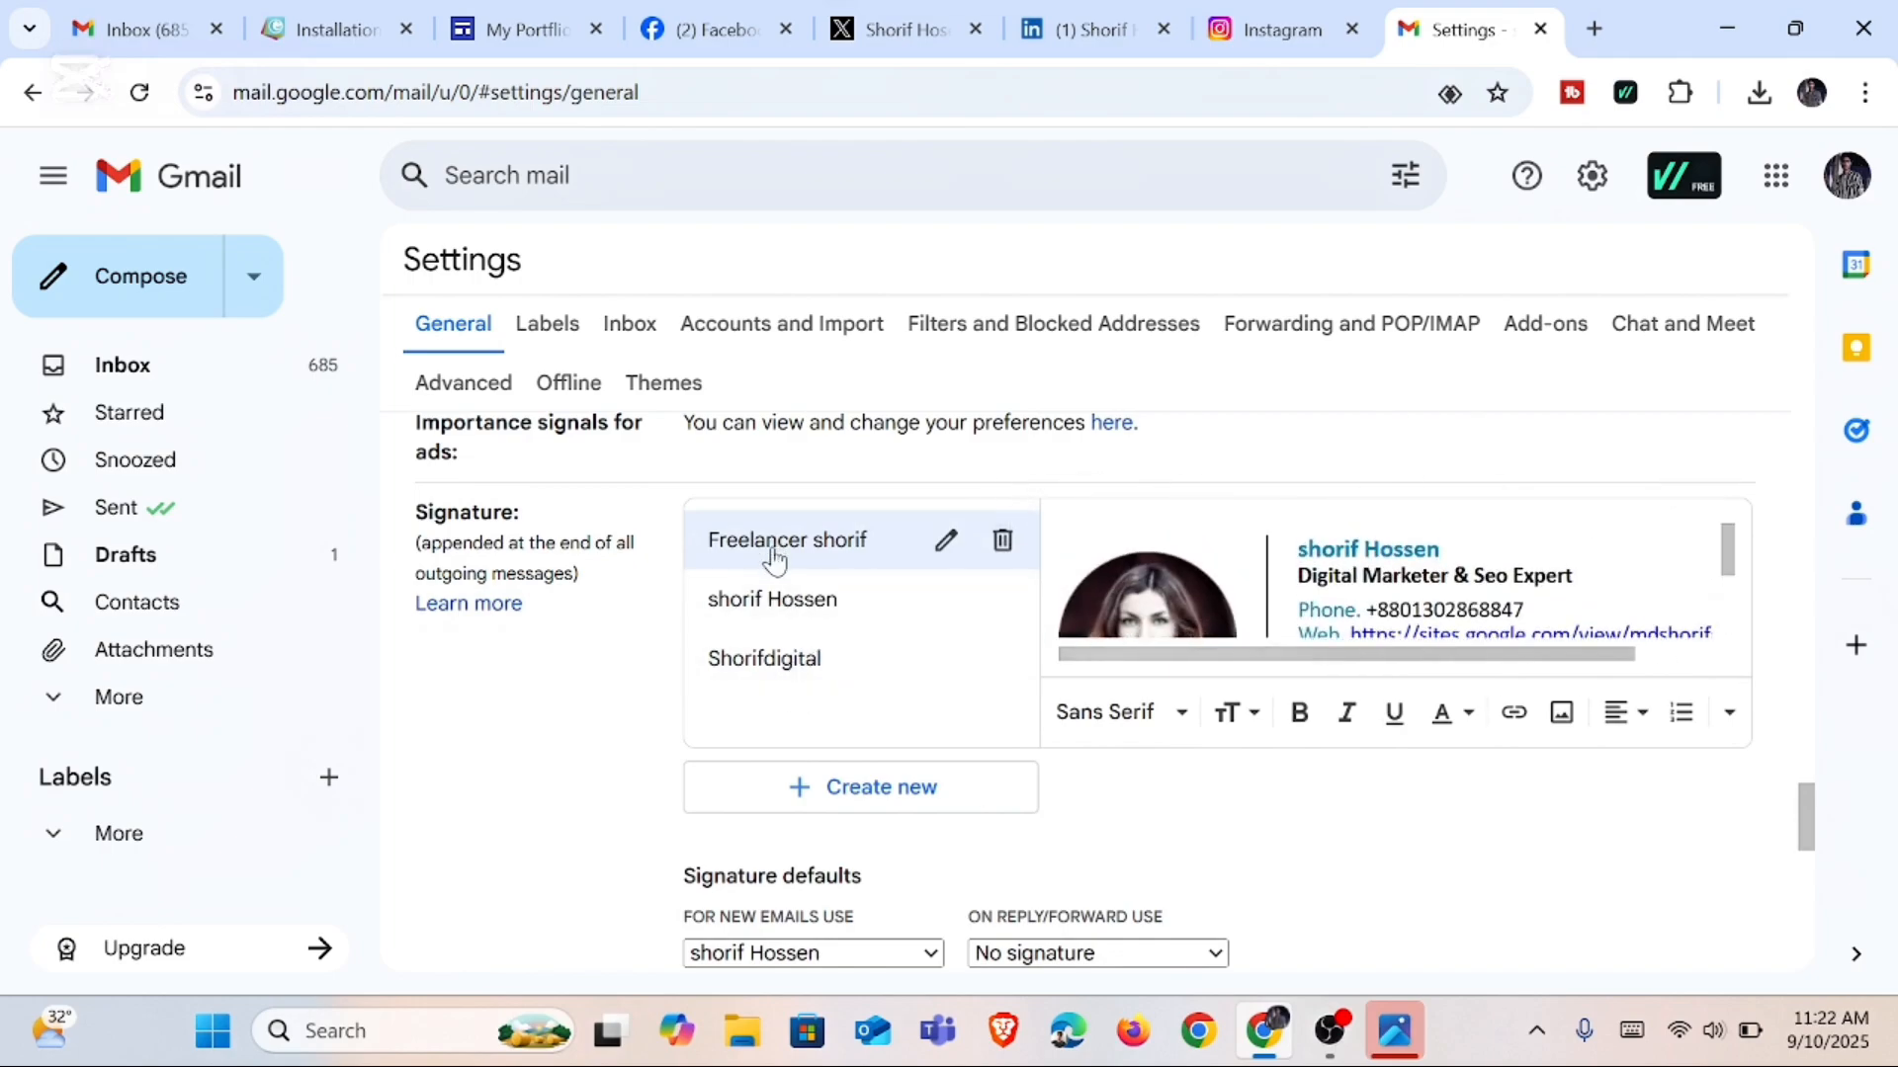
scroll(1384, 593, "down", 2)
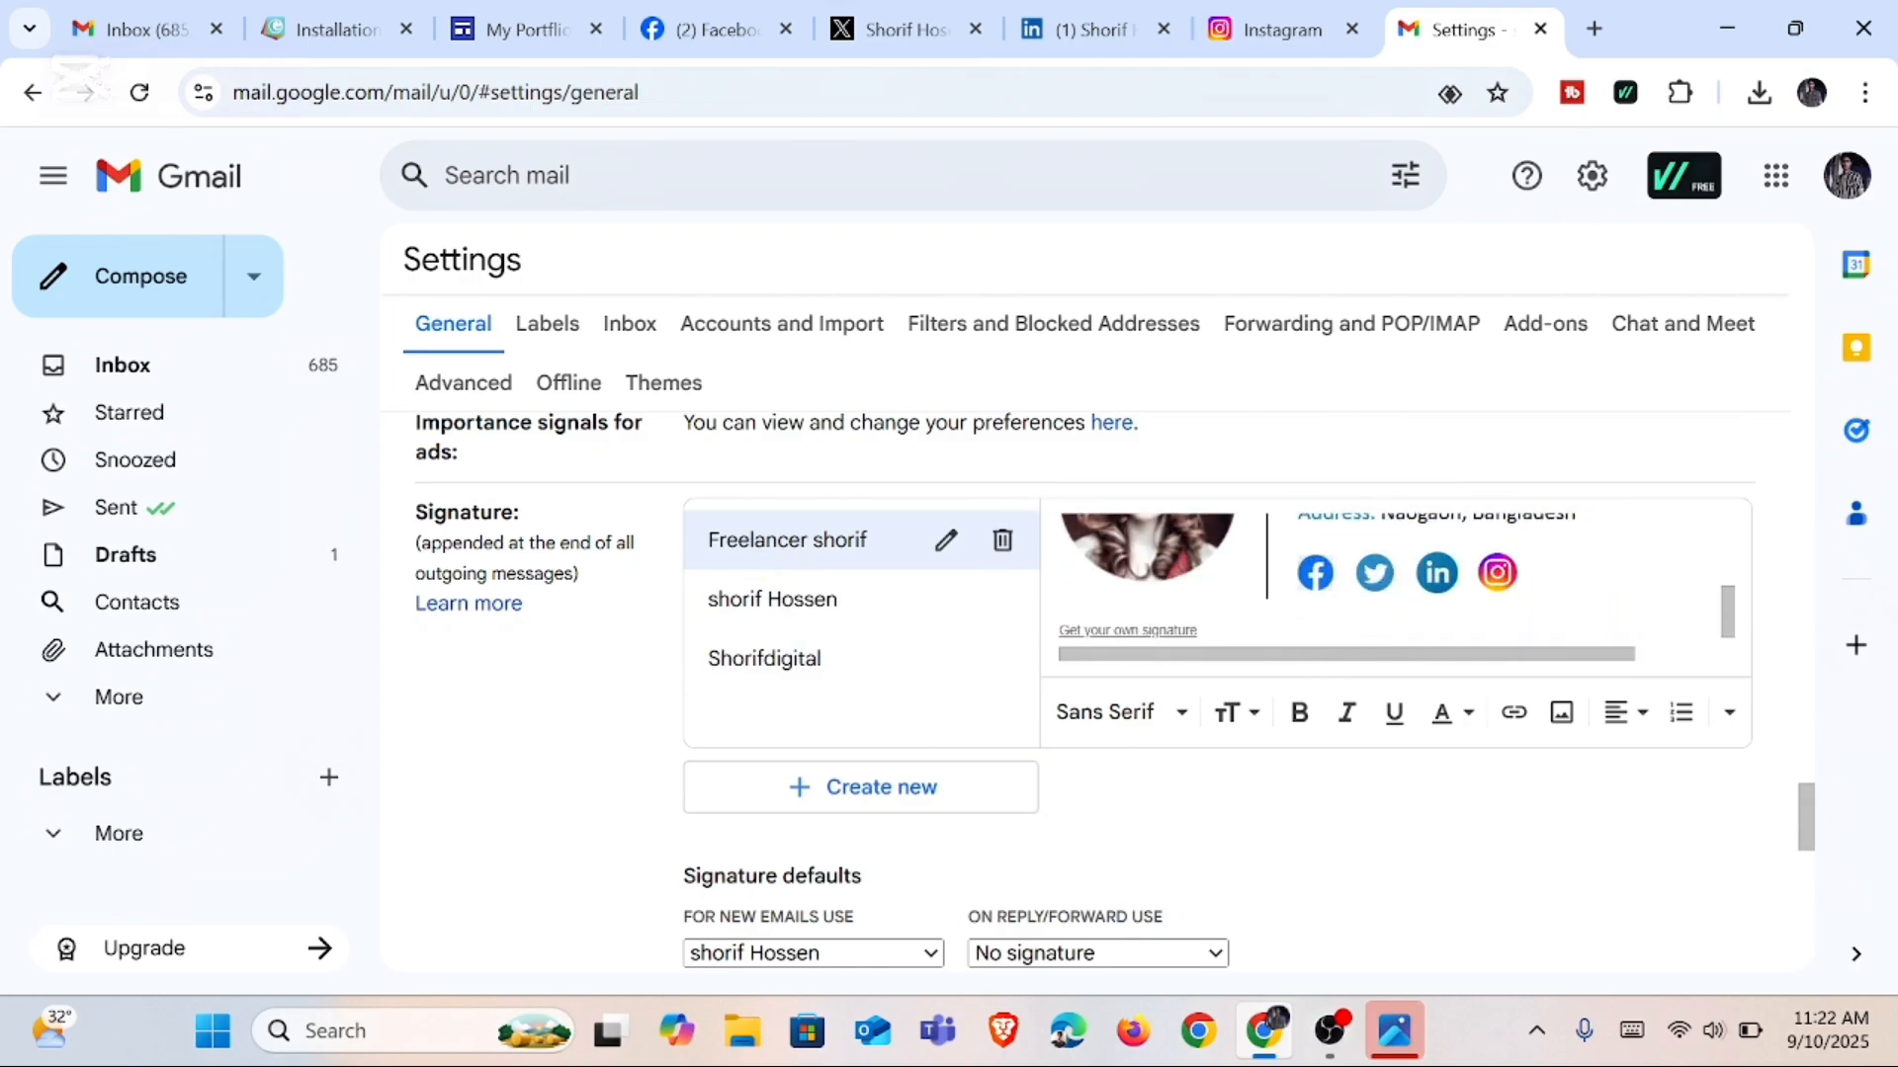
left_click(843, 613)
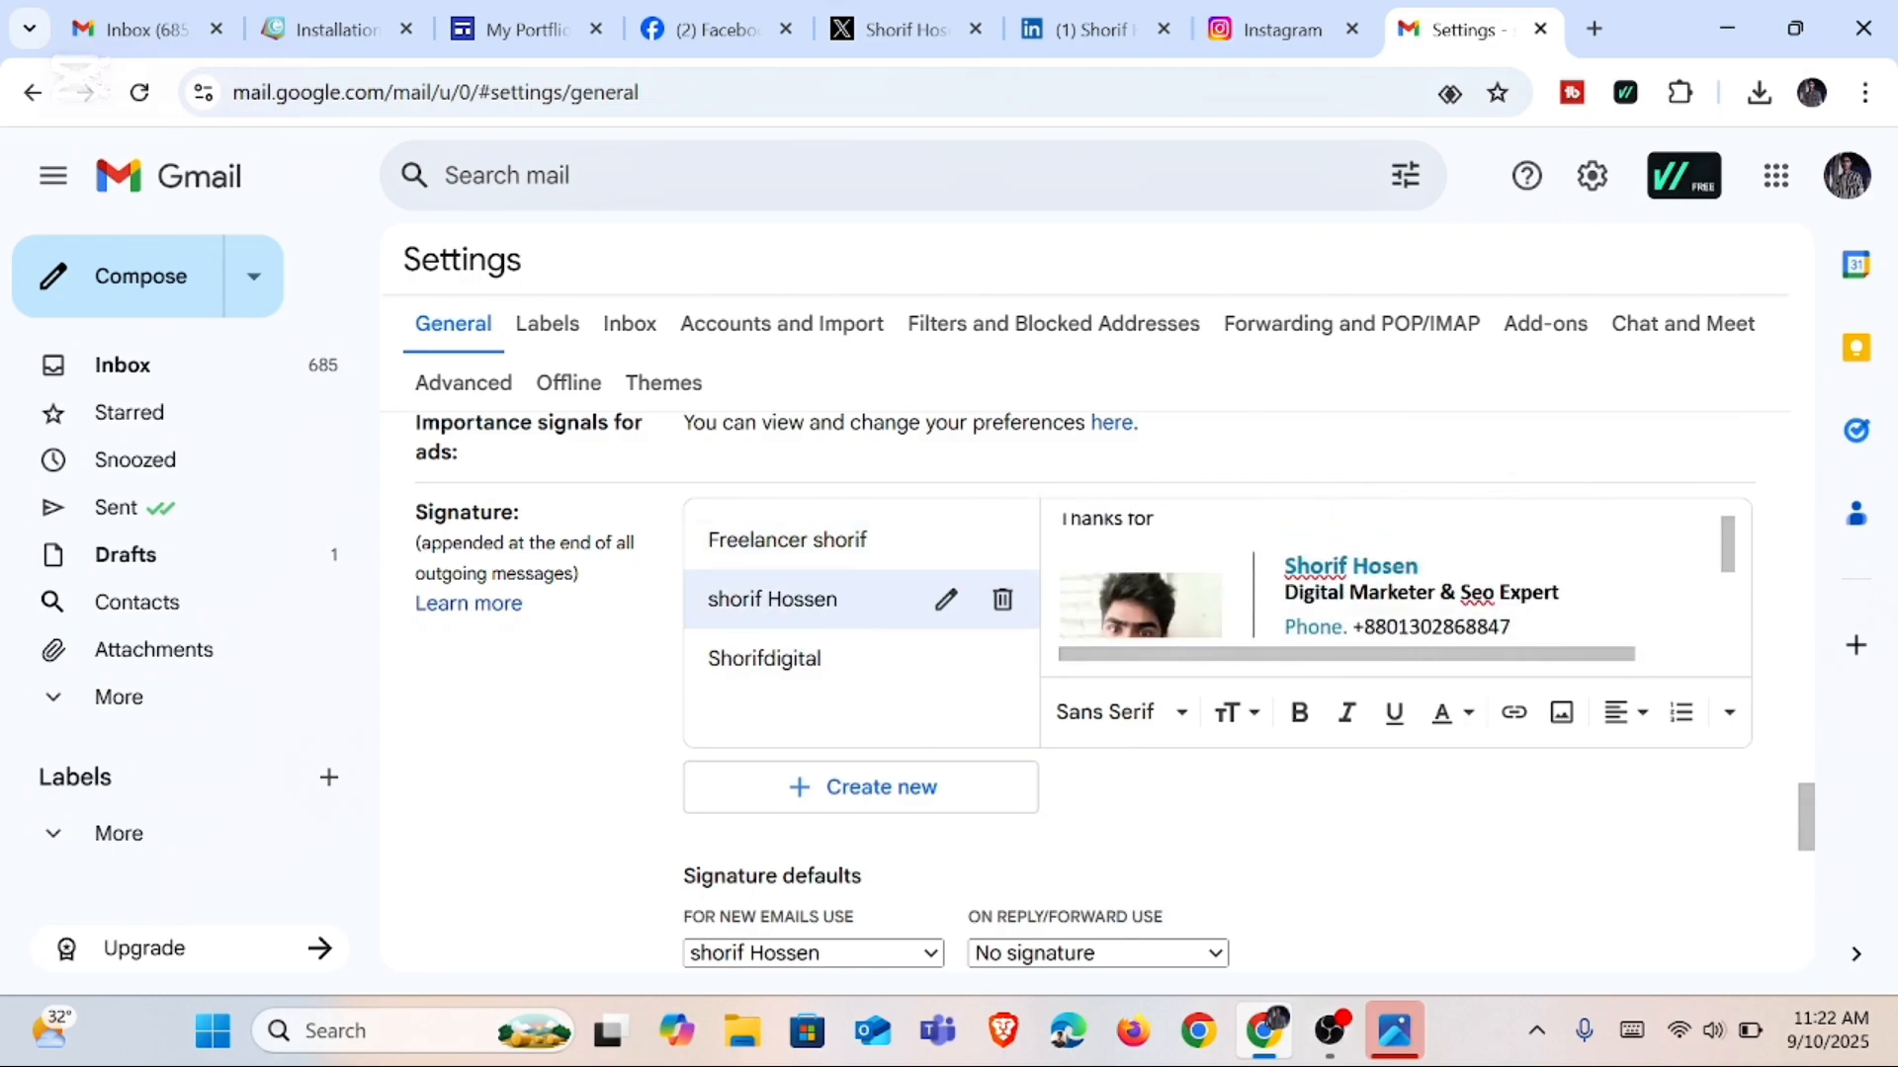
left_click(890, 665)
scroll(1384, 583, "down", 2)
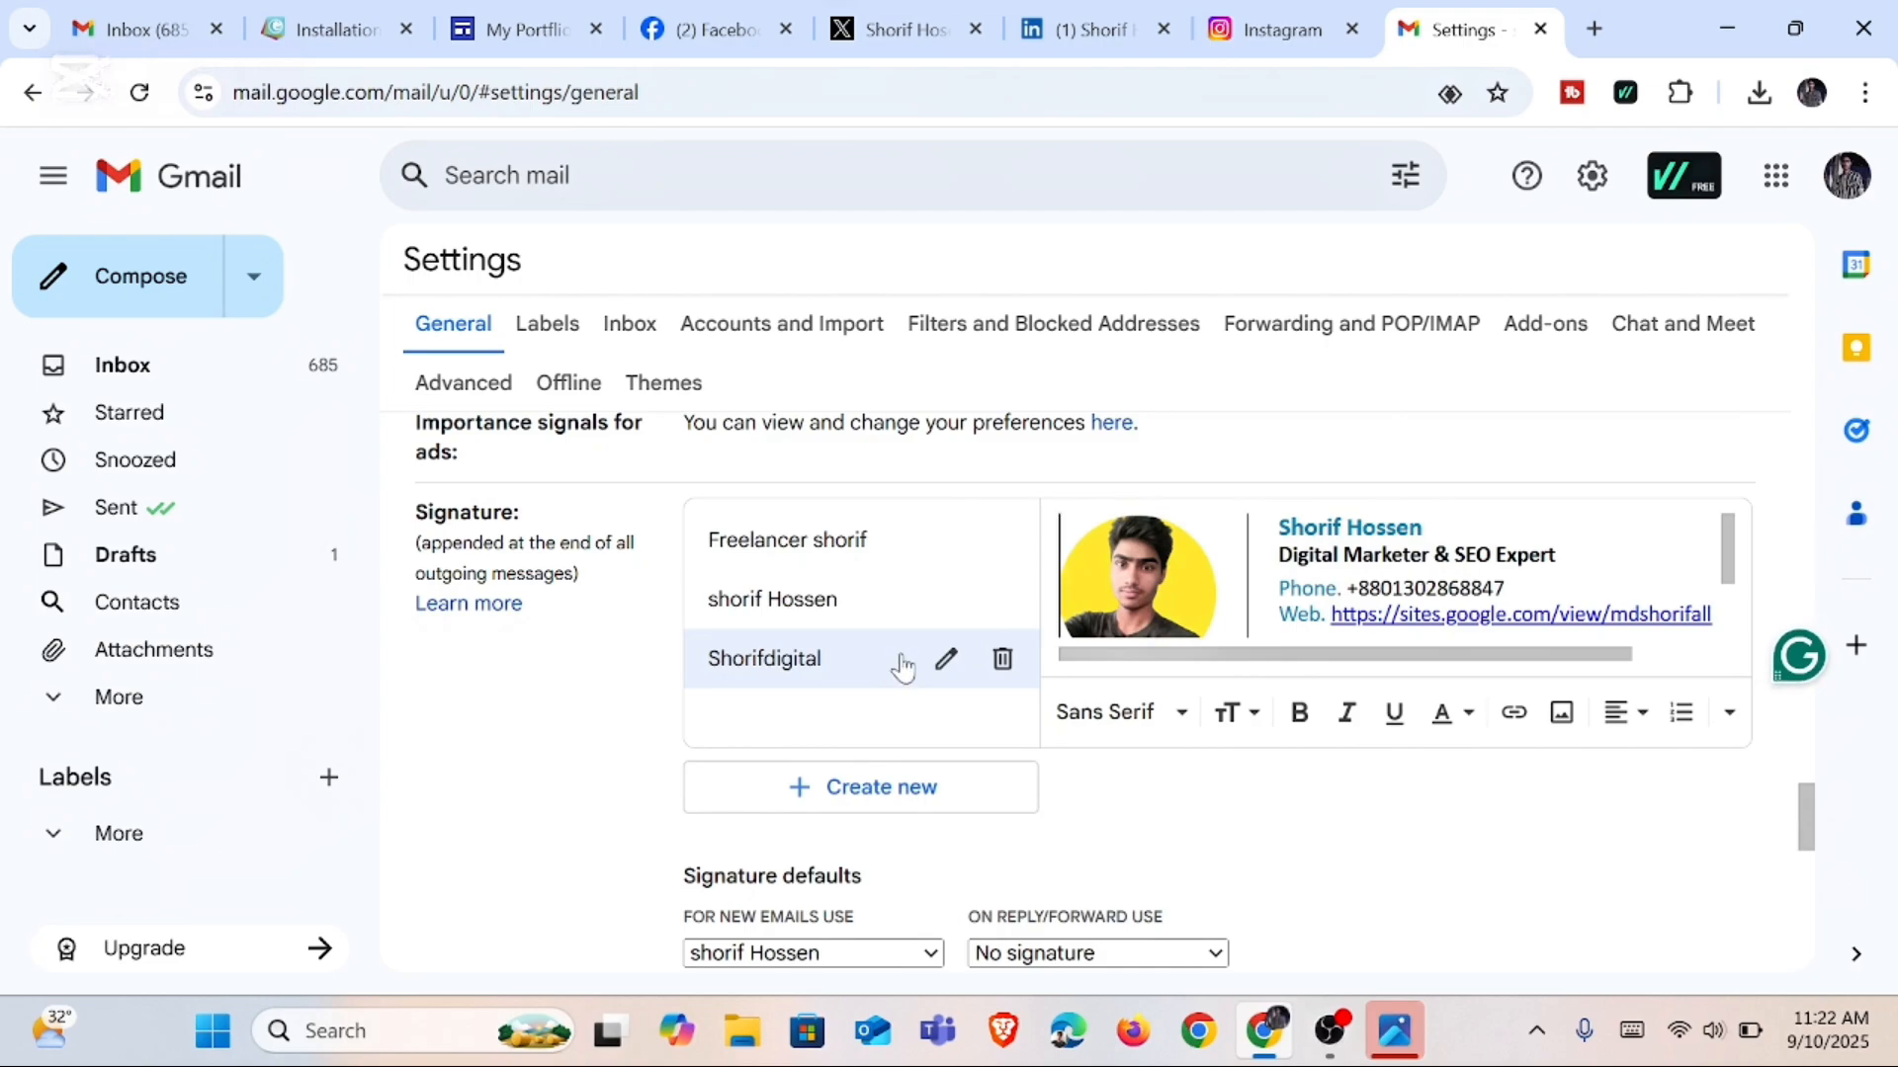
Step: Create a new signature titled with the owner's name and paste the copied Gimmio signature into it
left_click(839, 796)
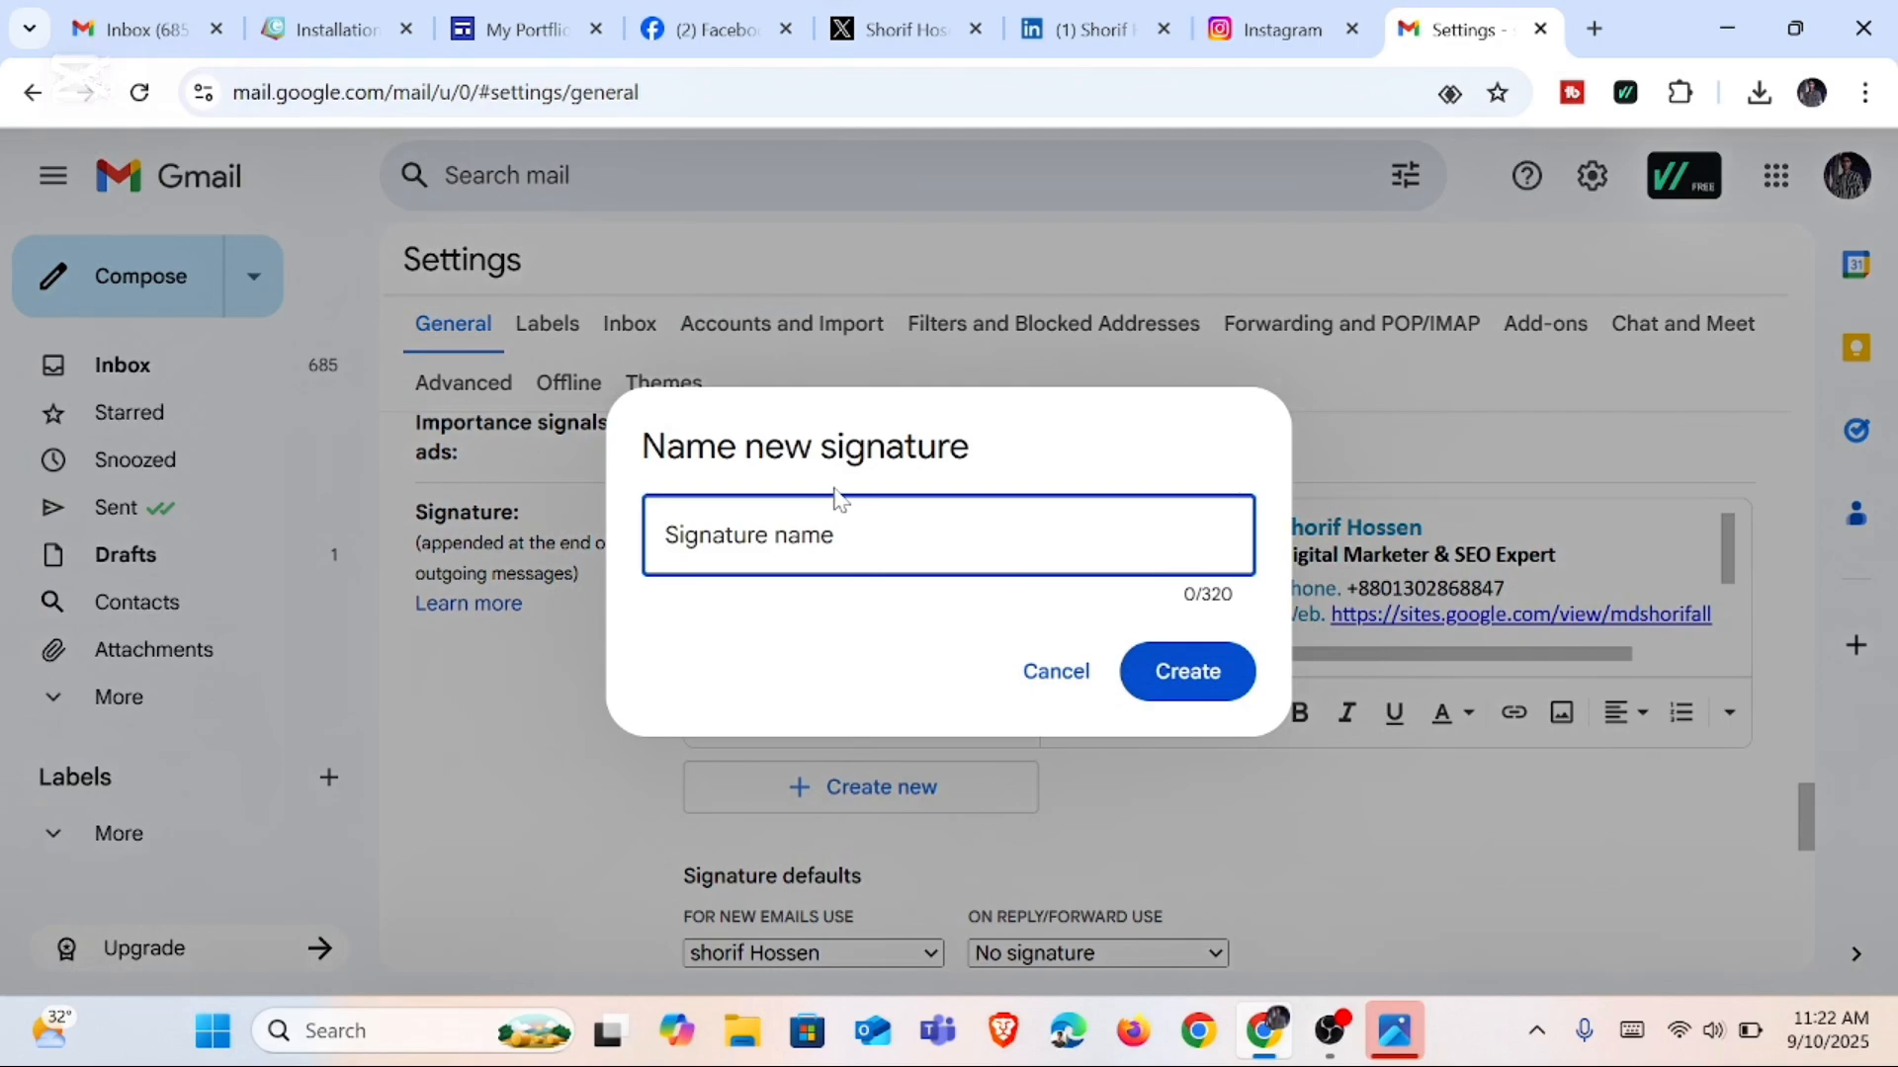
type("Shorif Alli")
left_click(1186, 671)
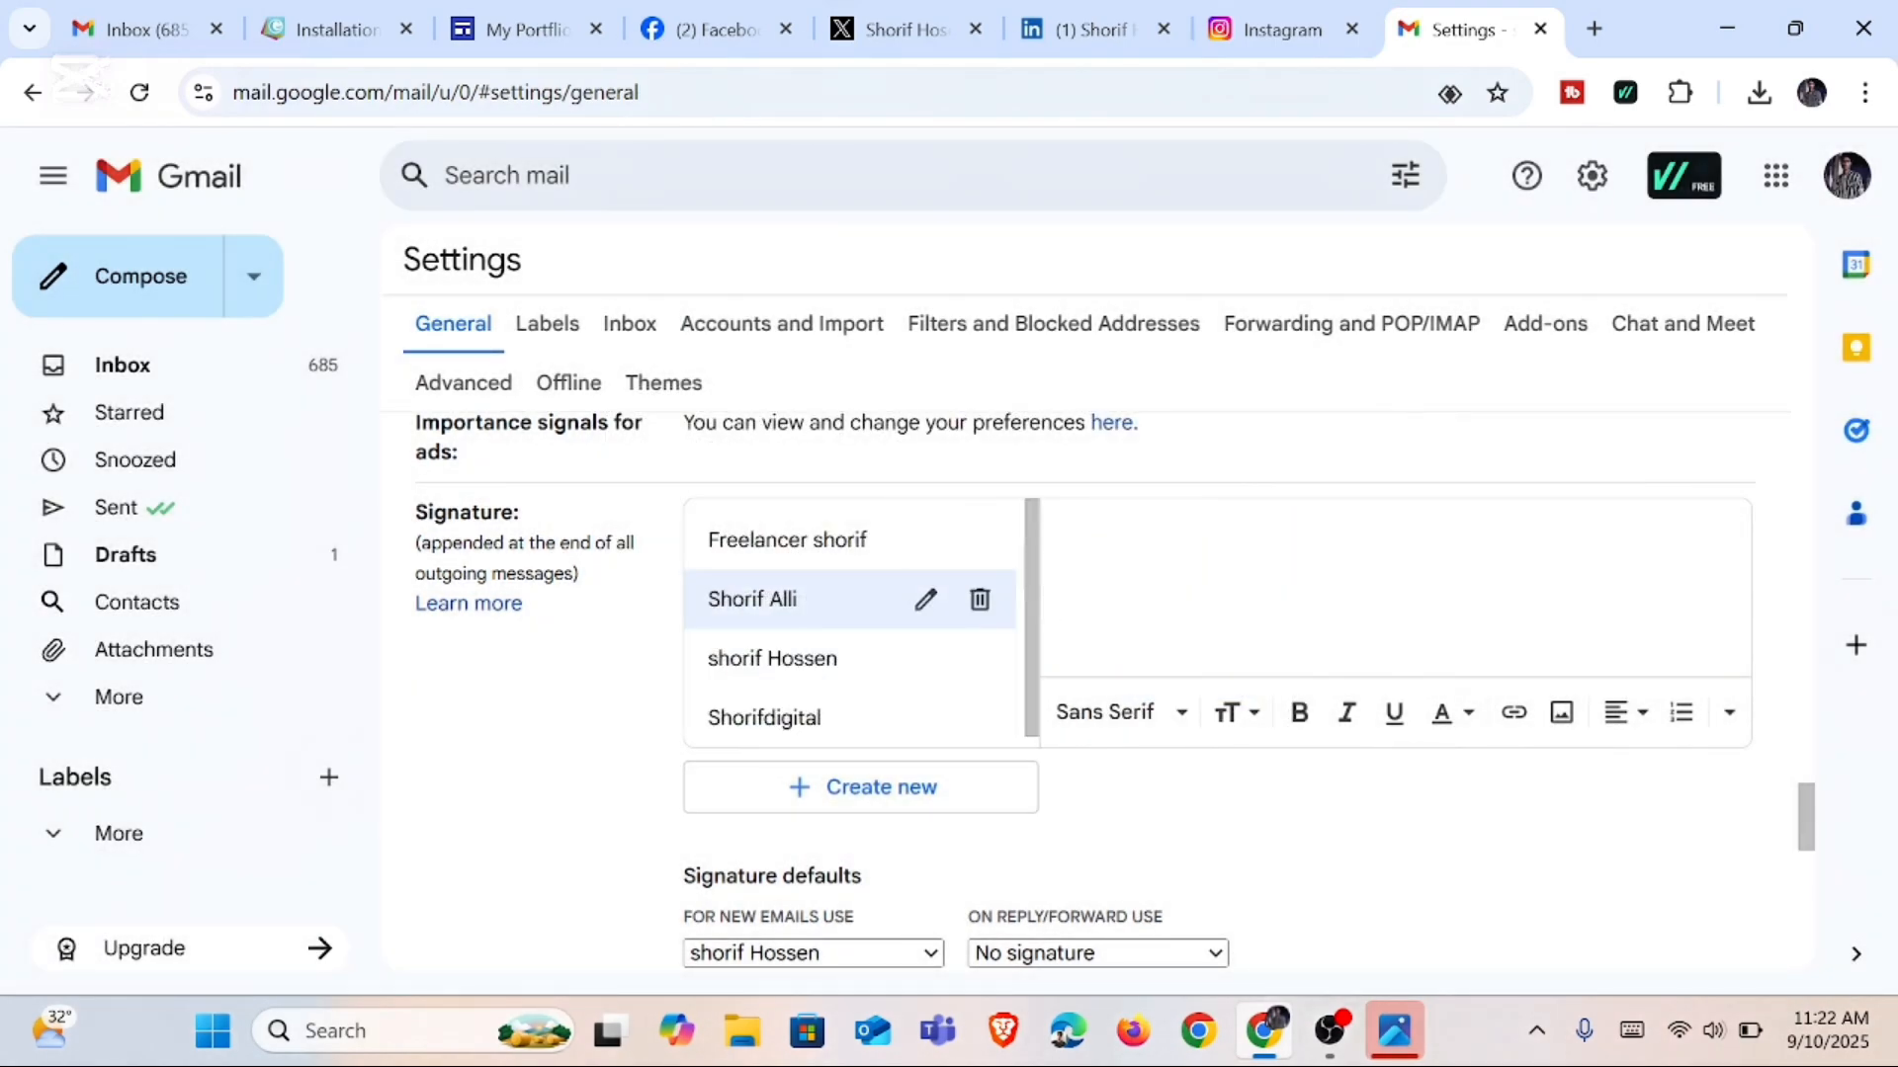
scroll(1169, 615, "up", 2)
scroll(1158, 733, "down", 1)
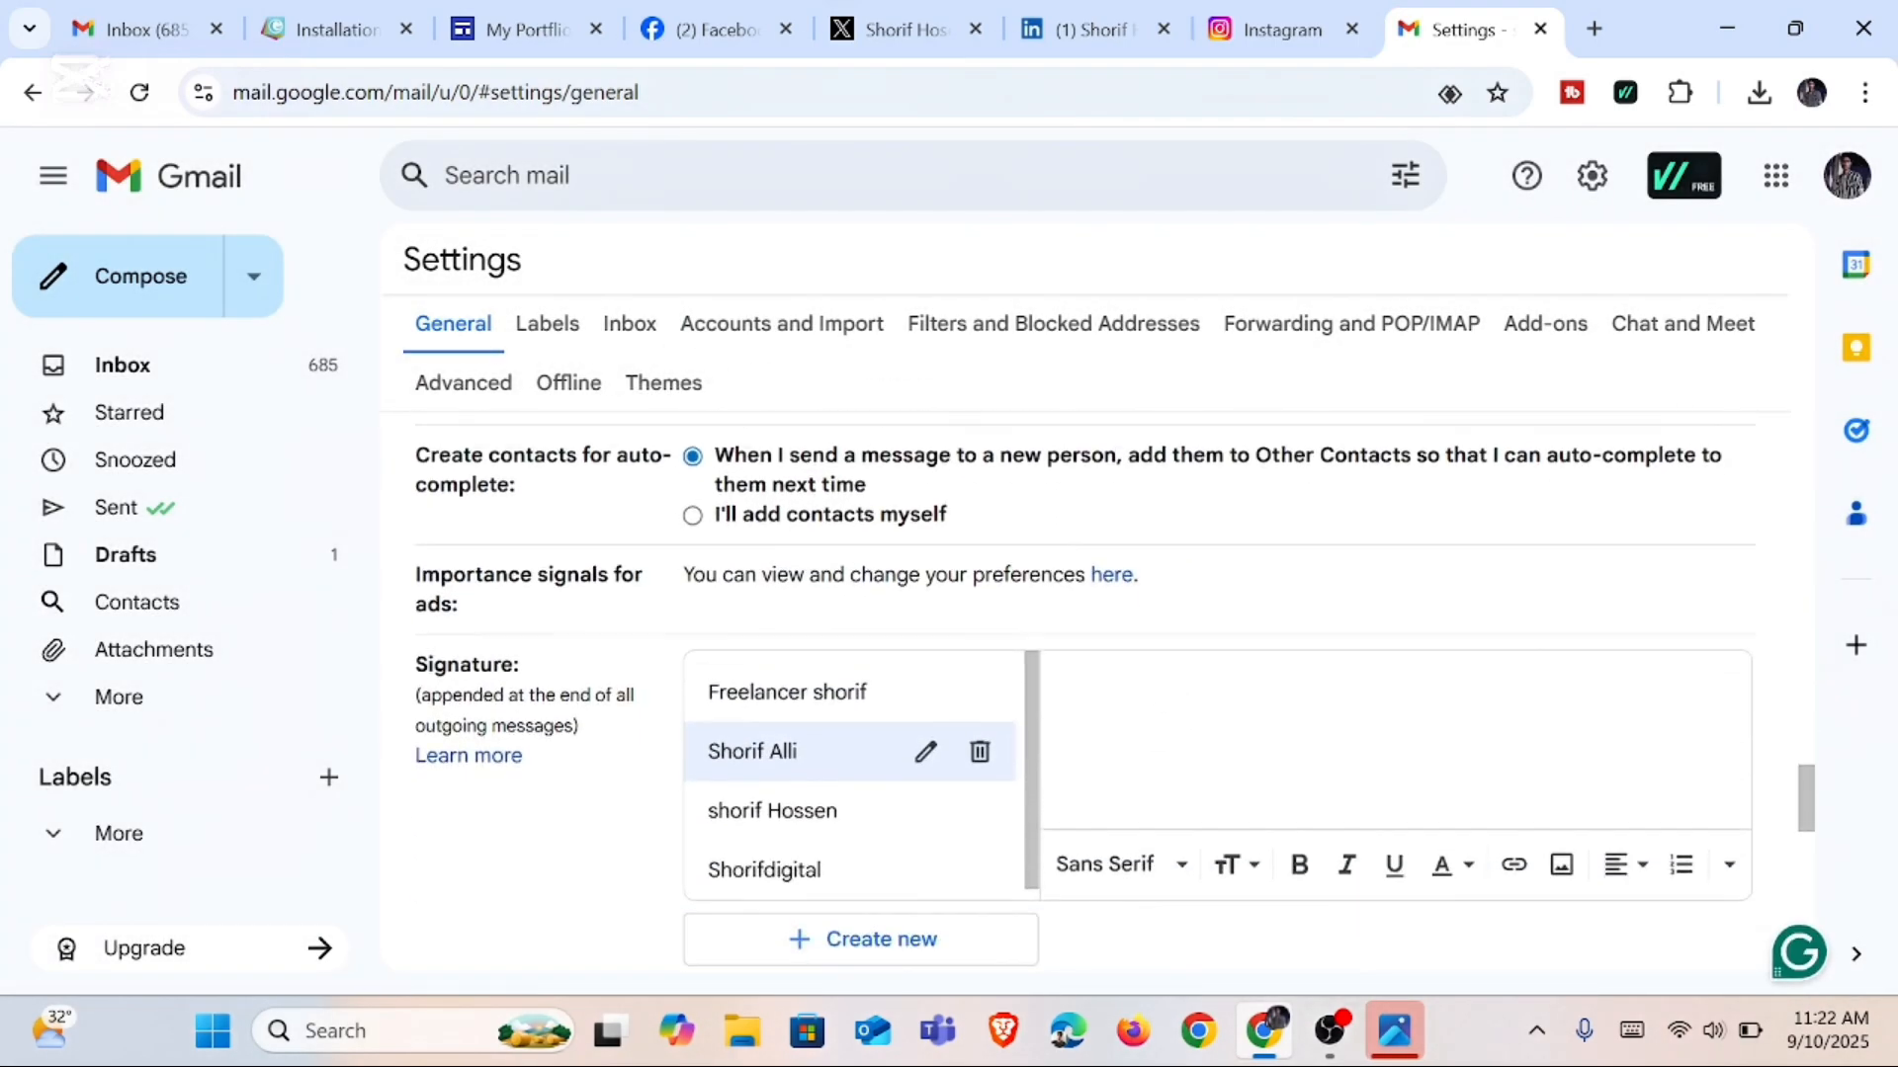
right_click(1091, 669)
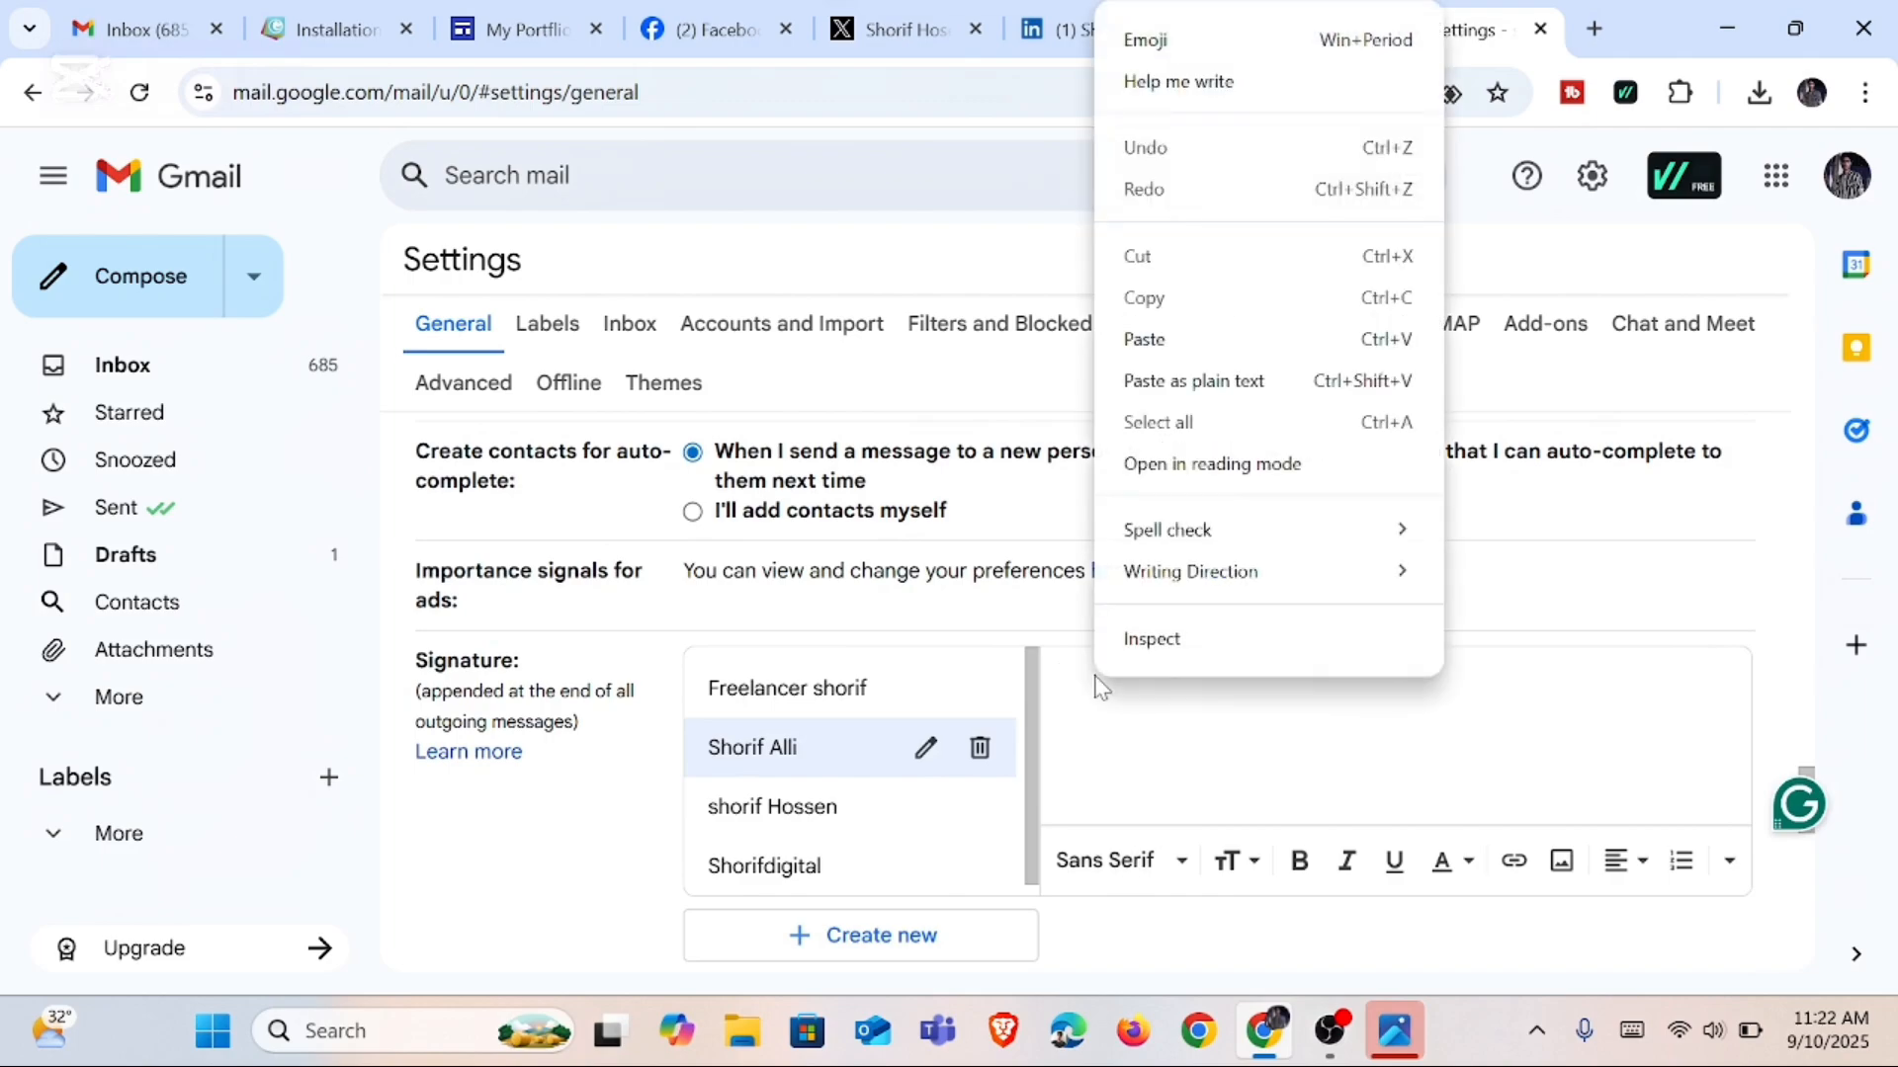
left_click(1230, 336)
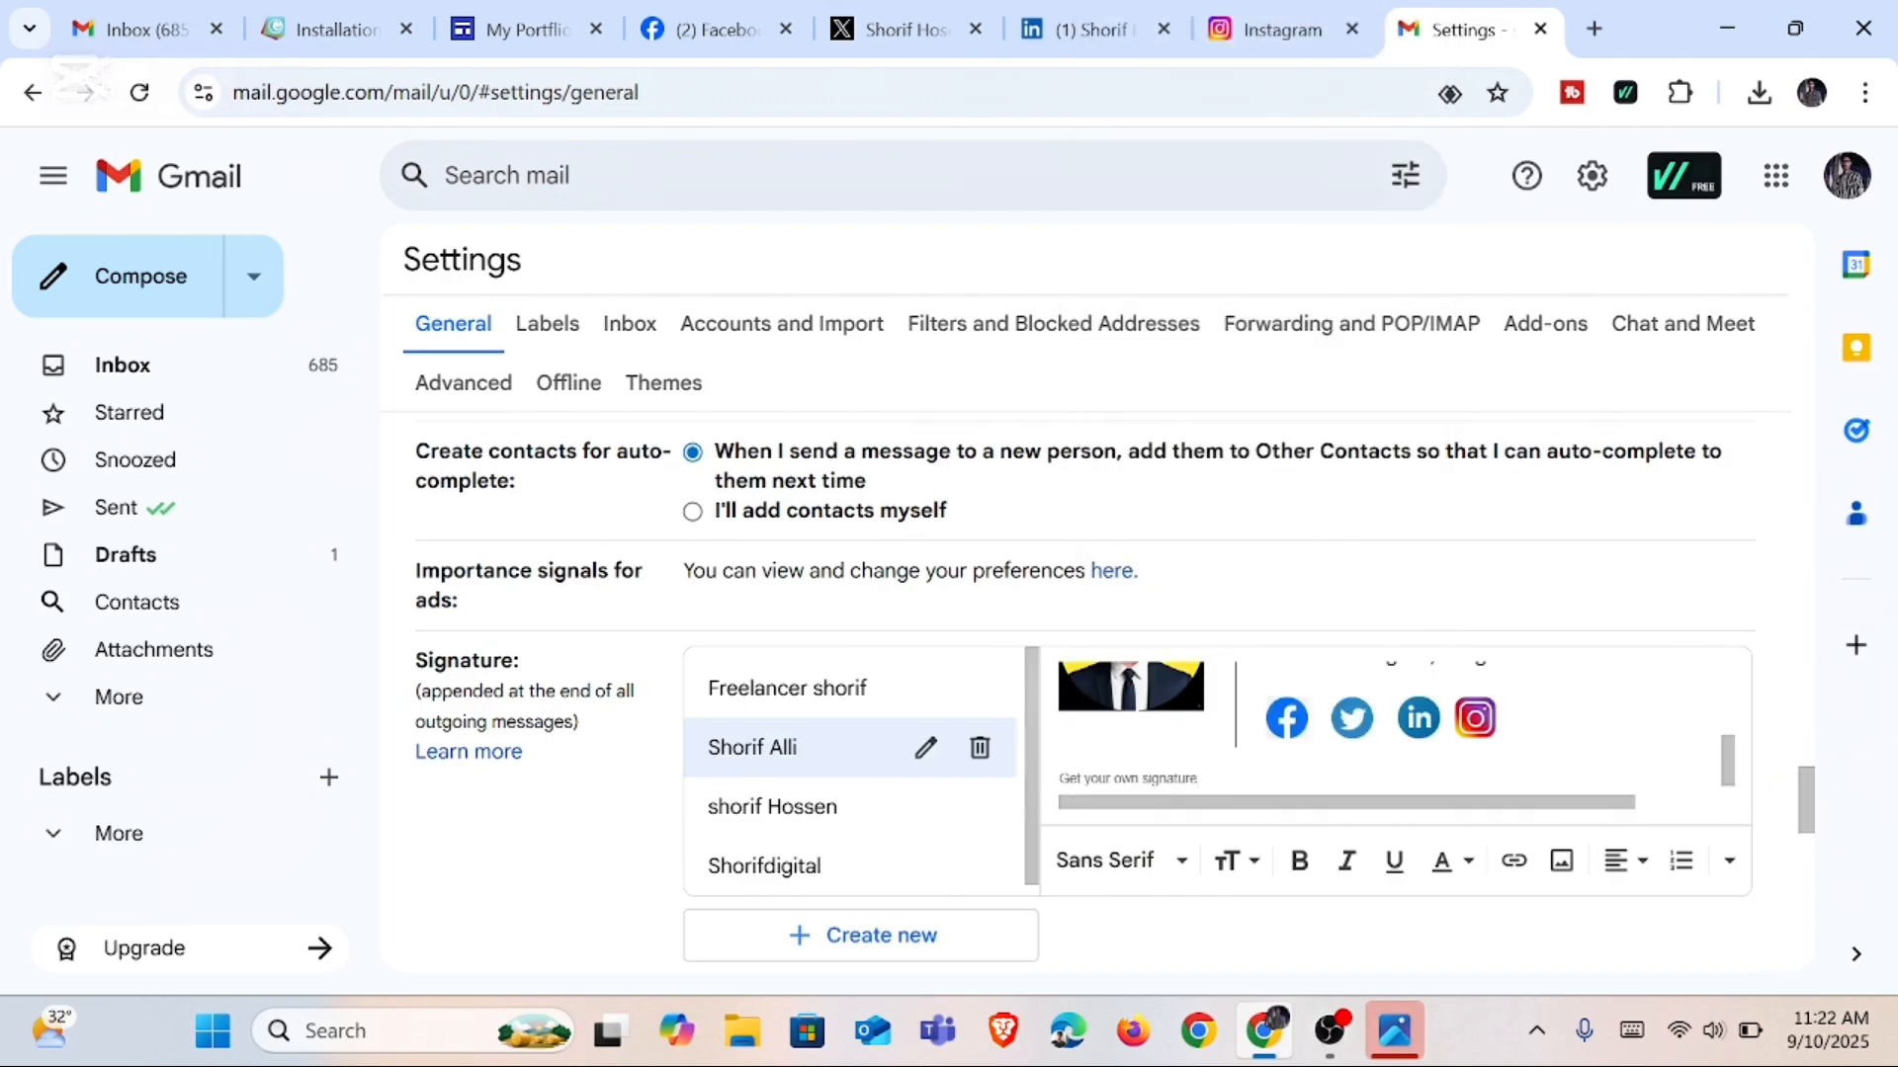
Step: Look over the pasted signature's picture, contact details and social icons
scroll(1389, 727, "up", 2)
scroll(1389, 726, "down", 3)
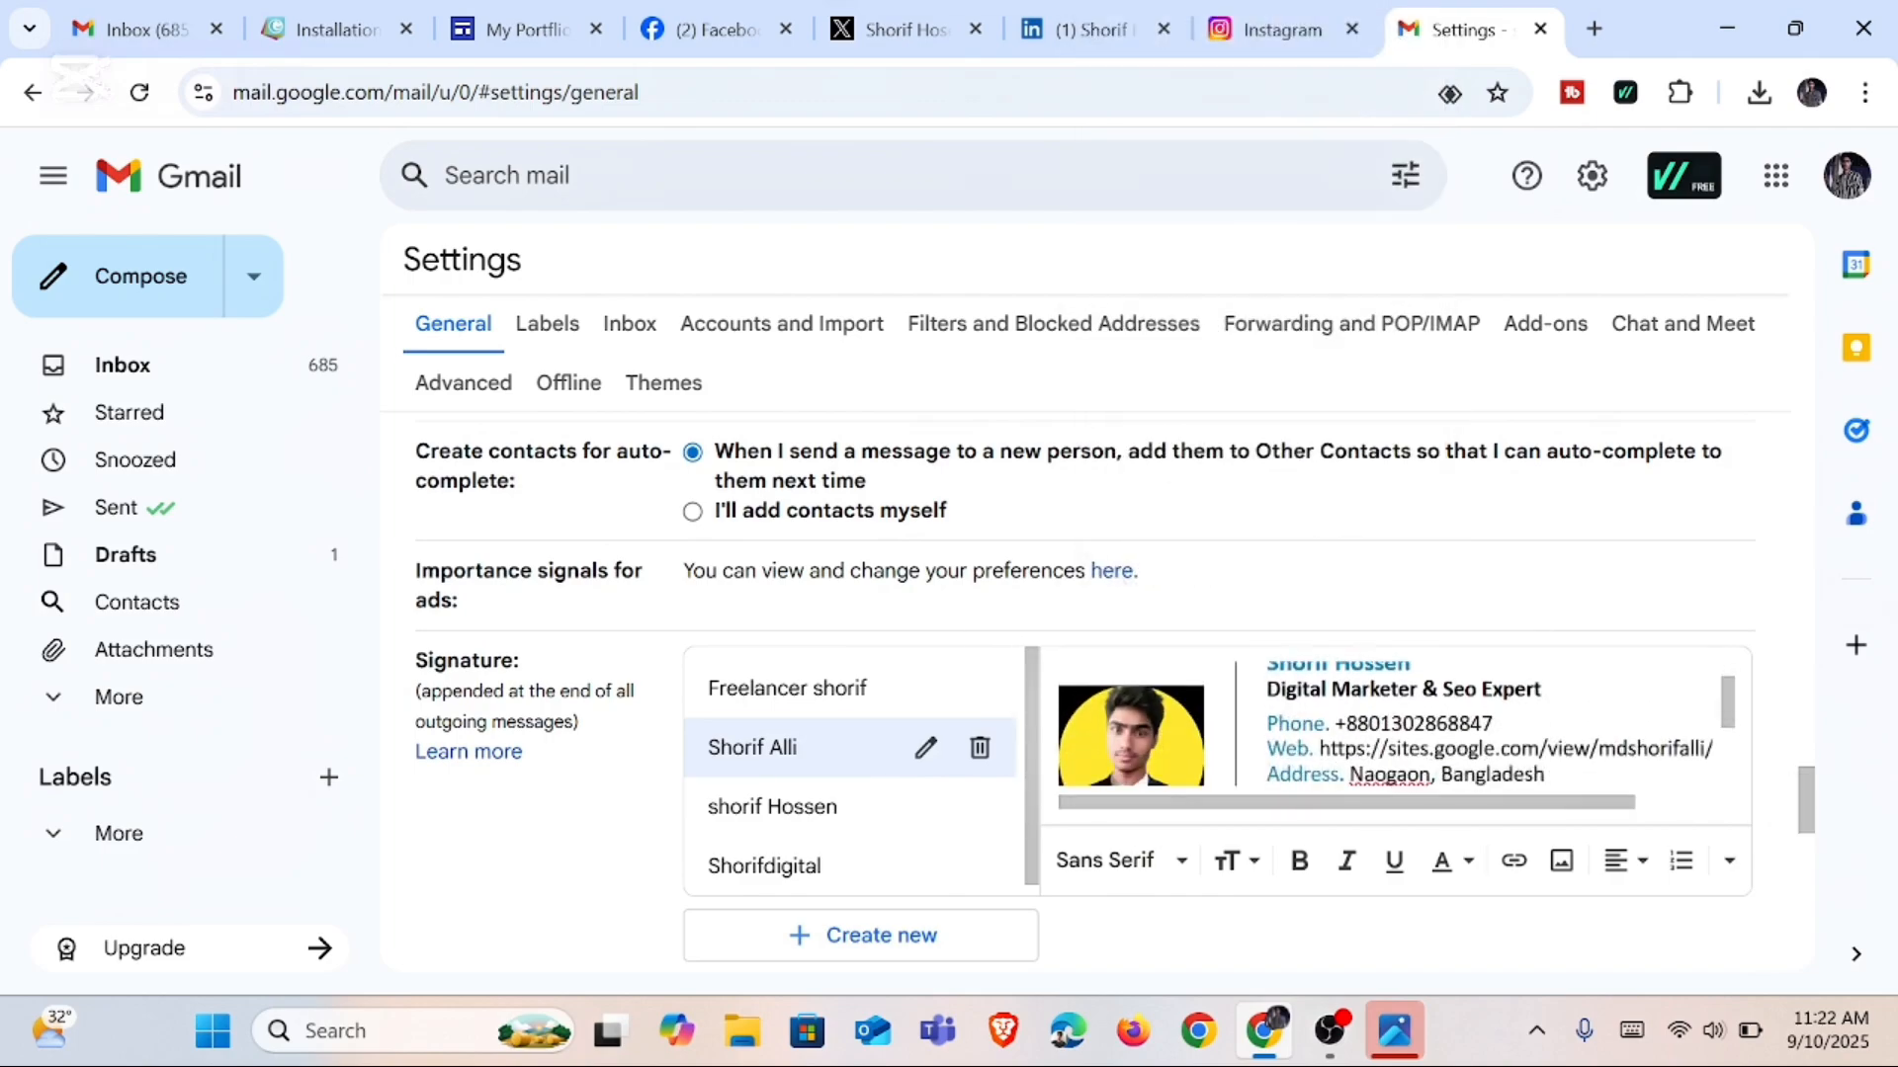
scroll(1389, 726, "up", 3)
scroll(1388, 727, "down", 1)
scroll(1388, 727, "down", 3)
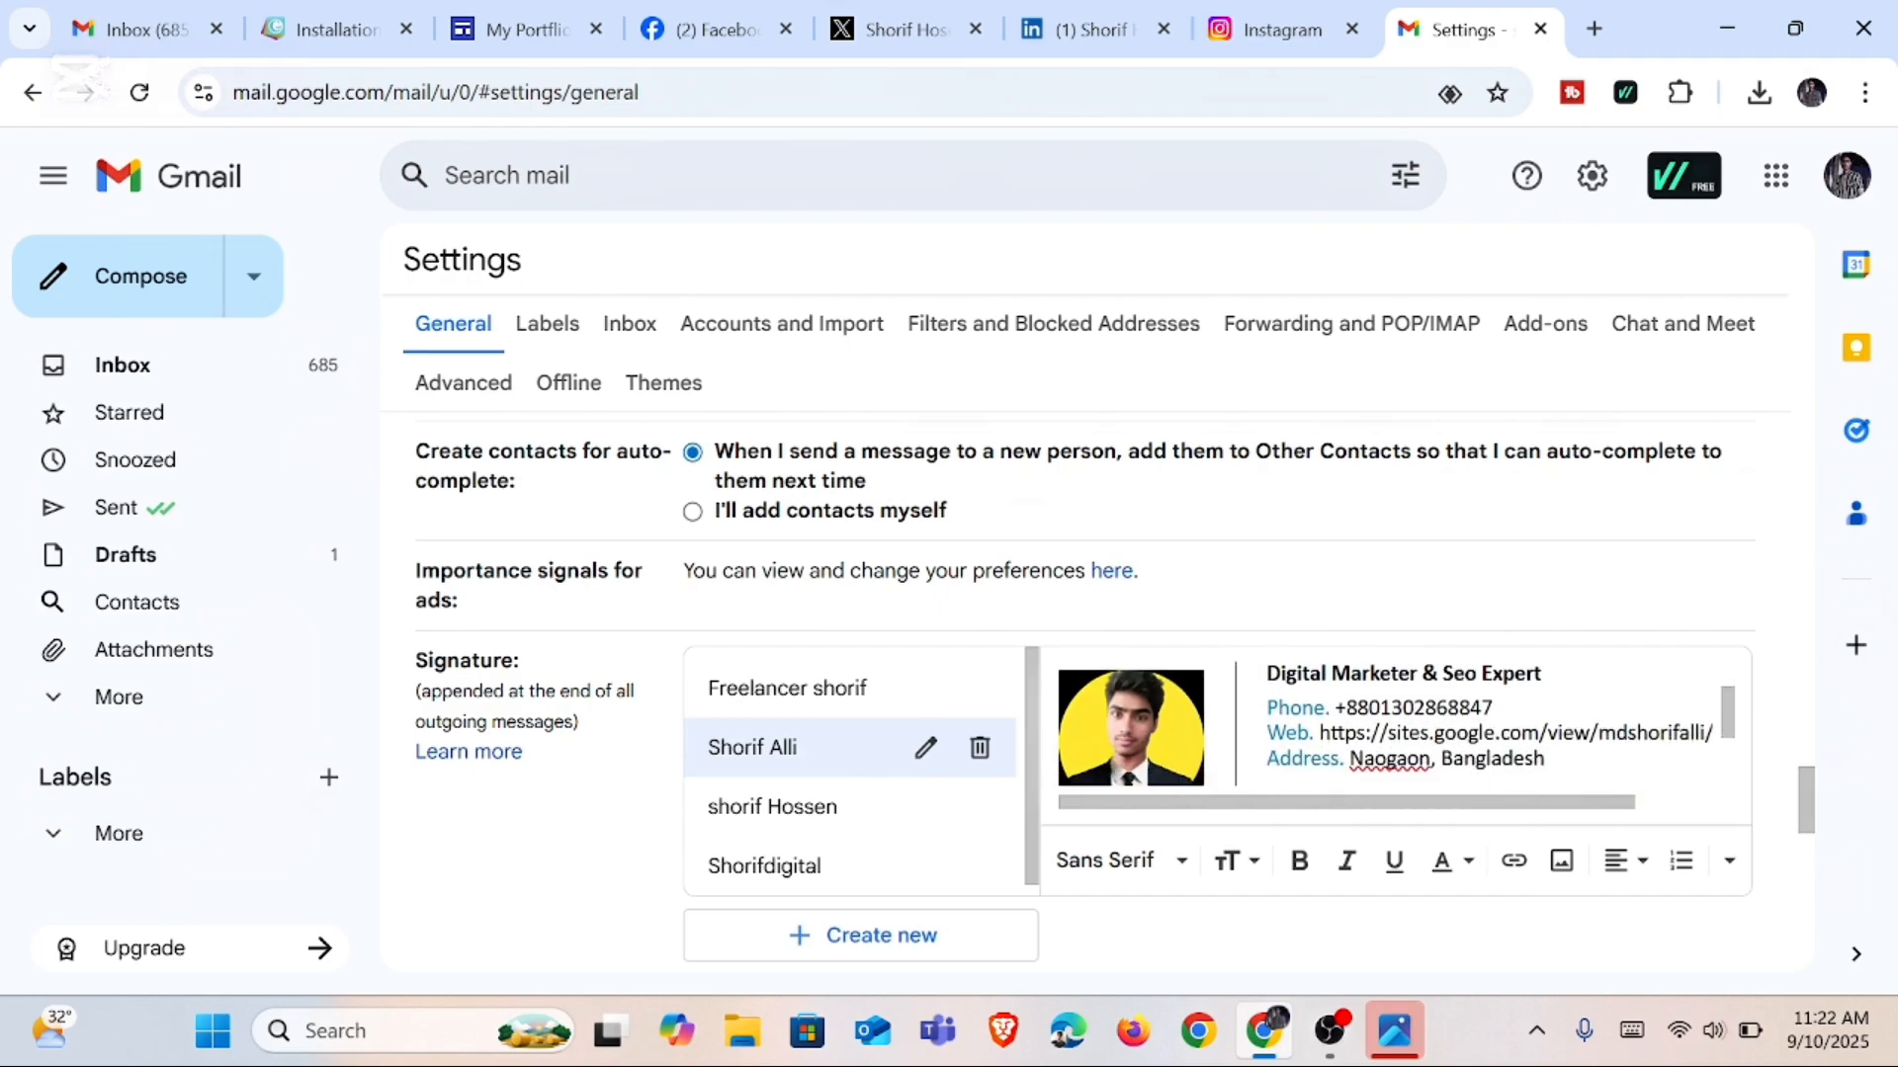
Step: View the signatures available as default for new emails and compare them with the saved signature list
scroll(924, 669, "down", 5)
left_click(924, 662)
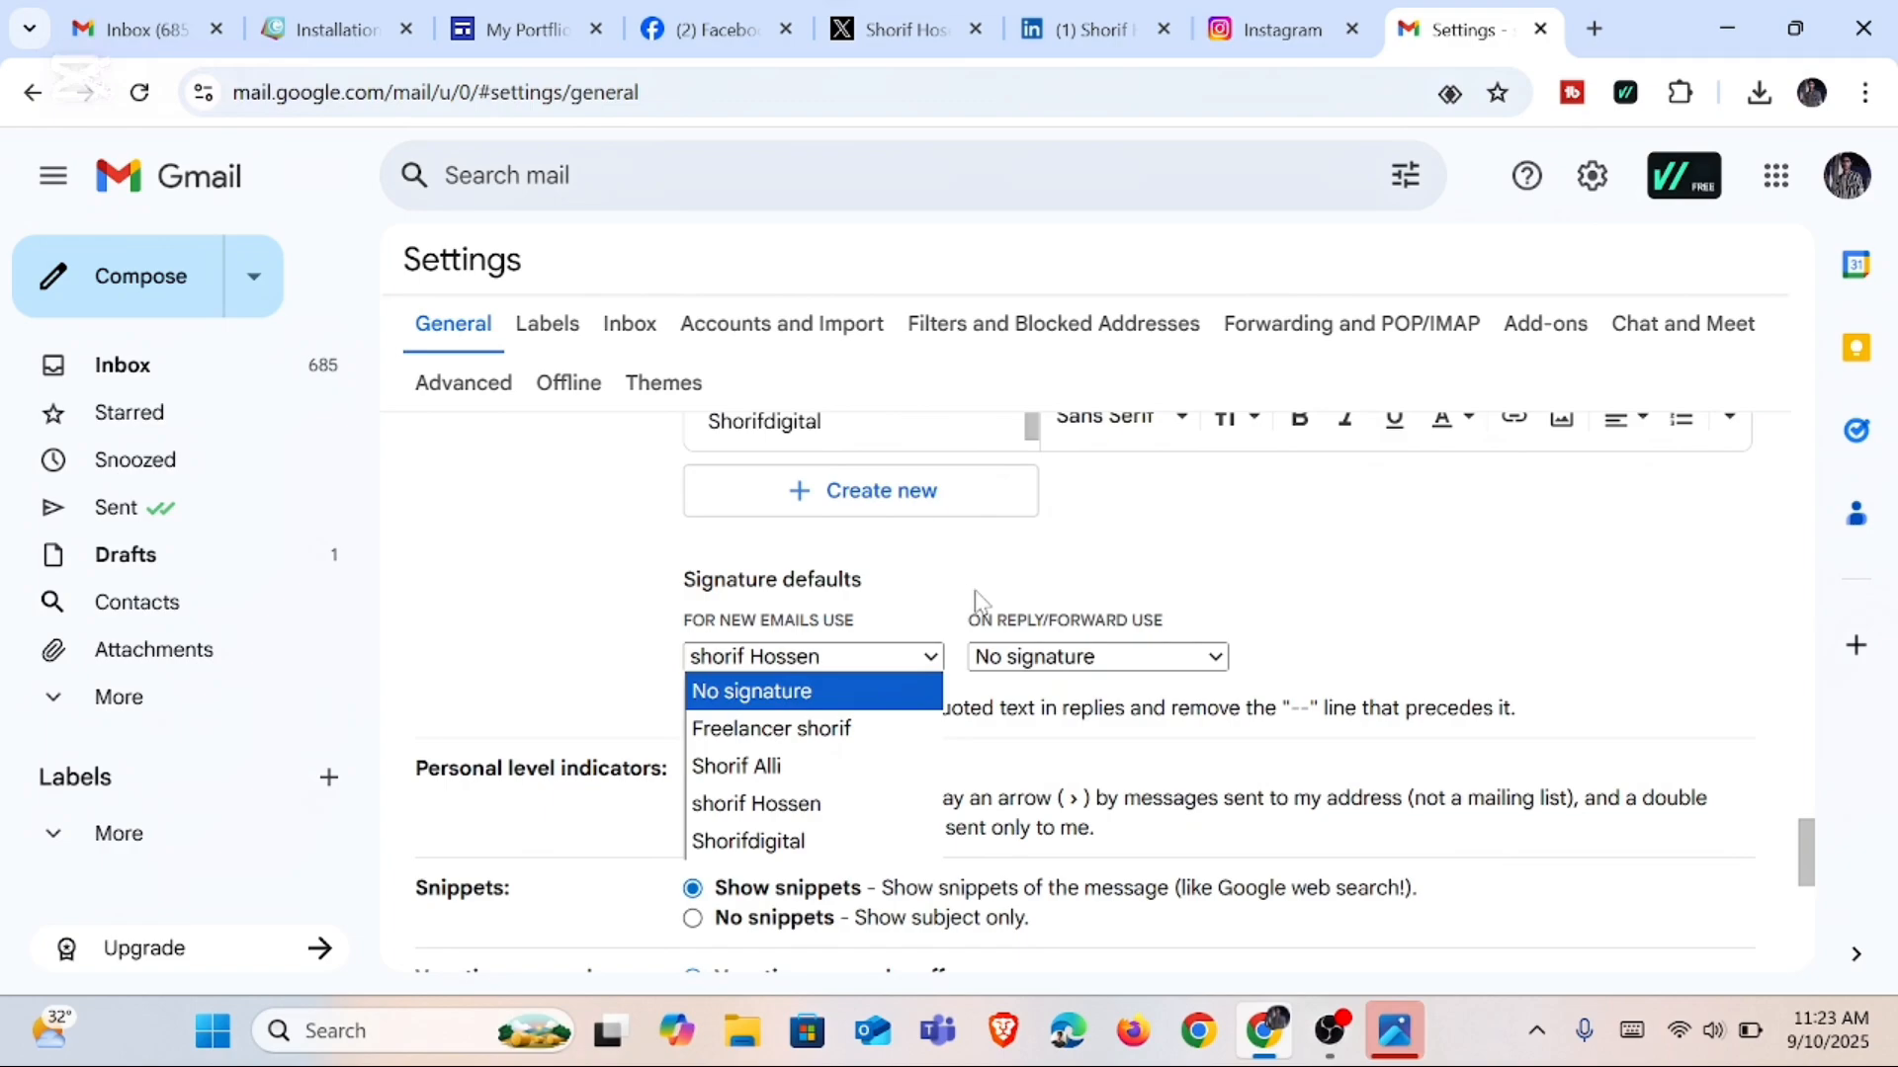
scroll(973, 613, "up", 3)
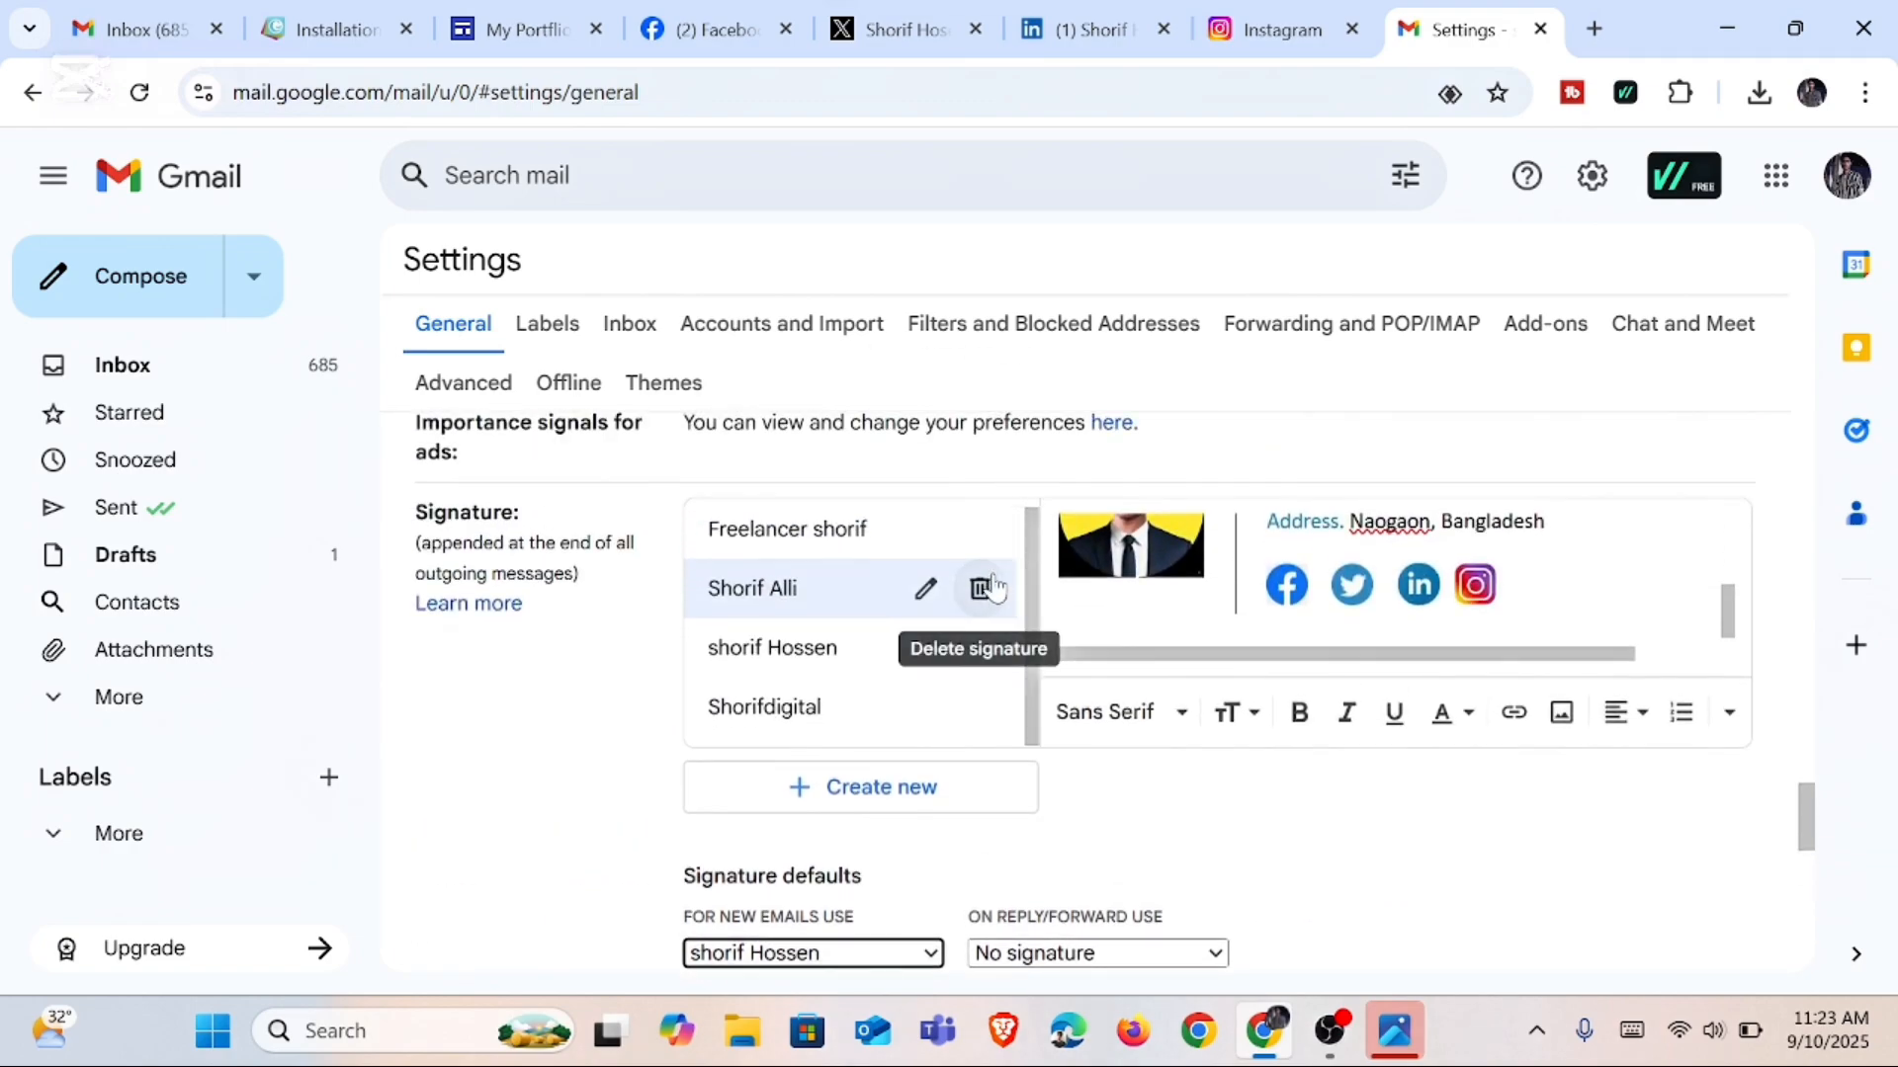
scroll(988, 613, "down", 3)
scroll(903, 593, "up", 1)
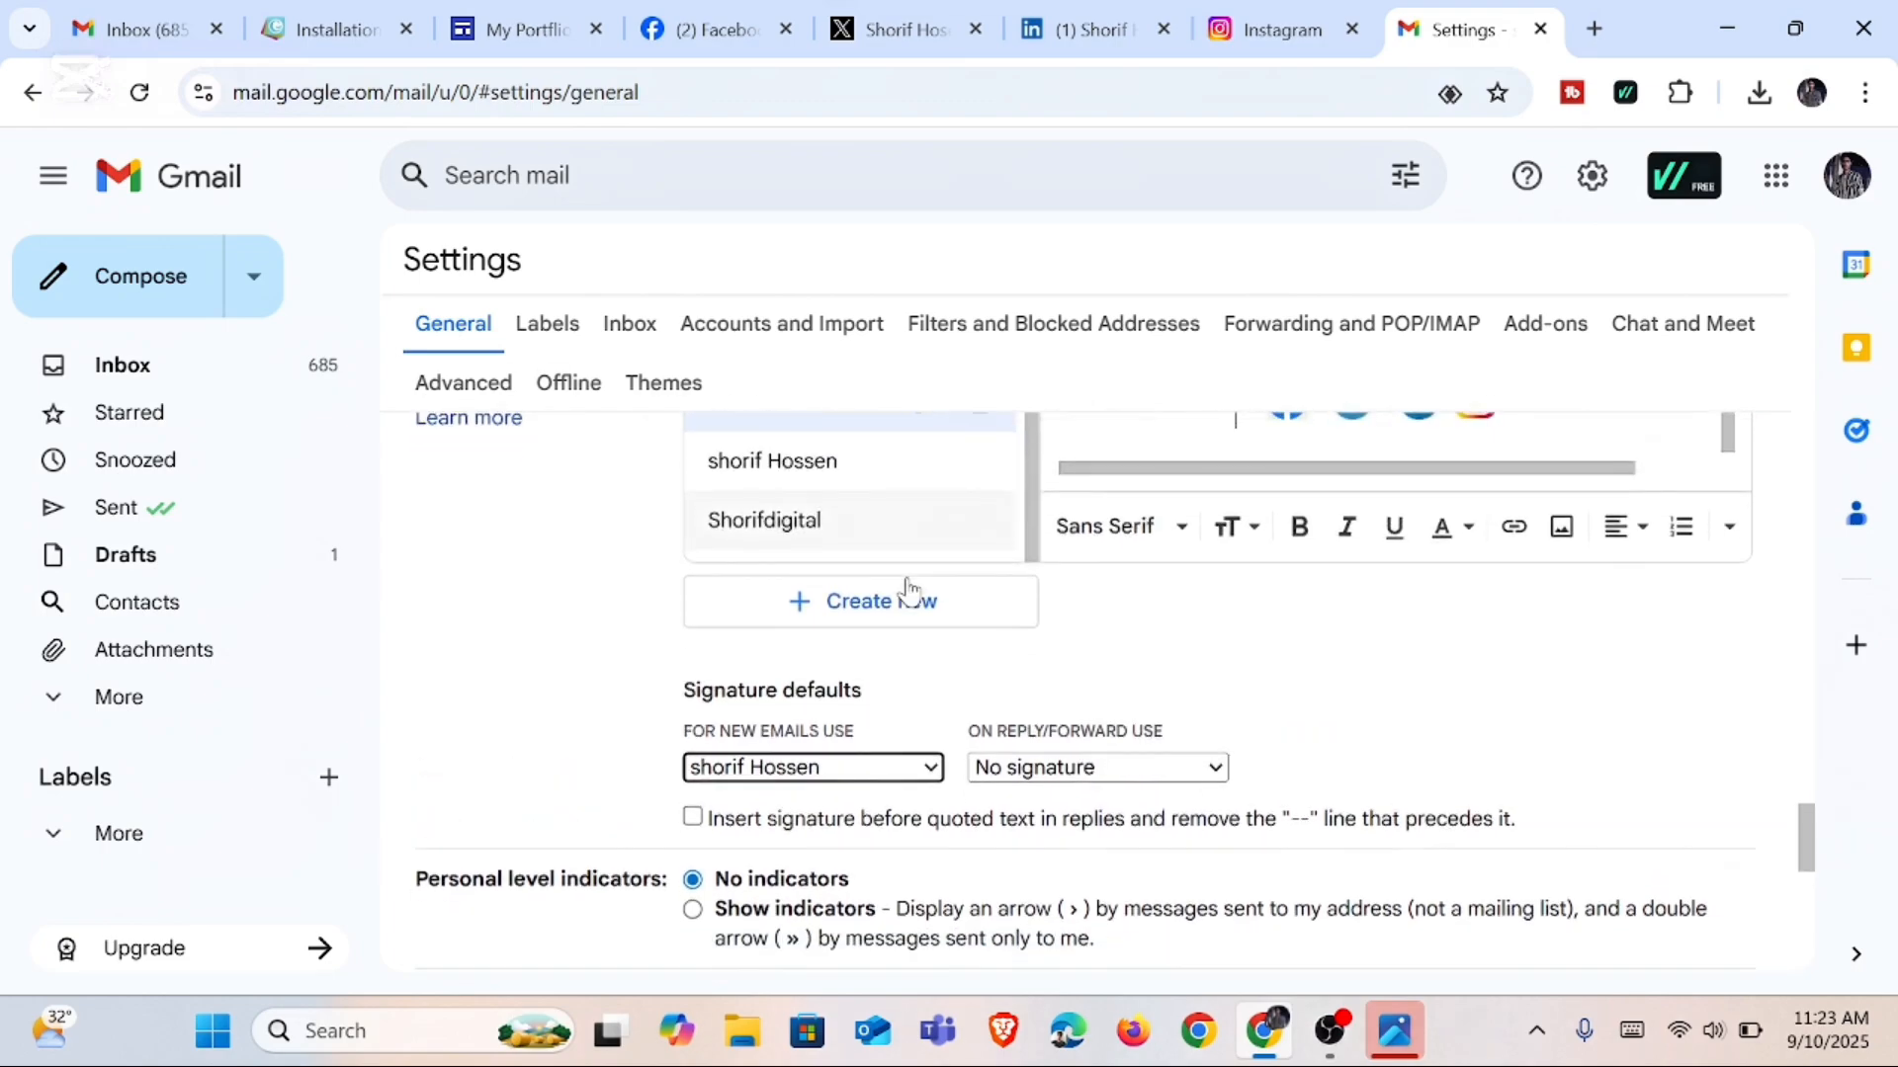
scroll(900, 623, "down", 1)
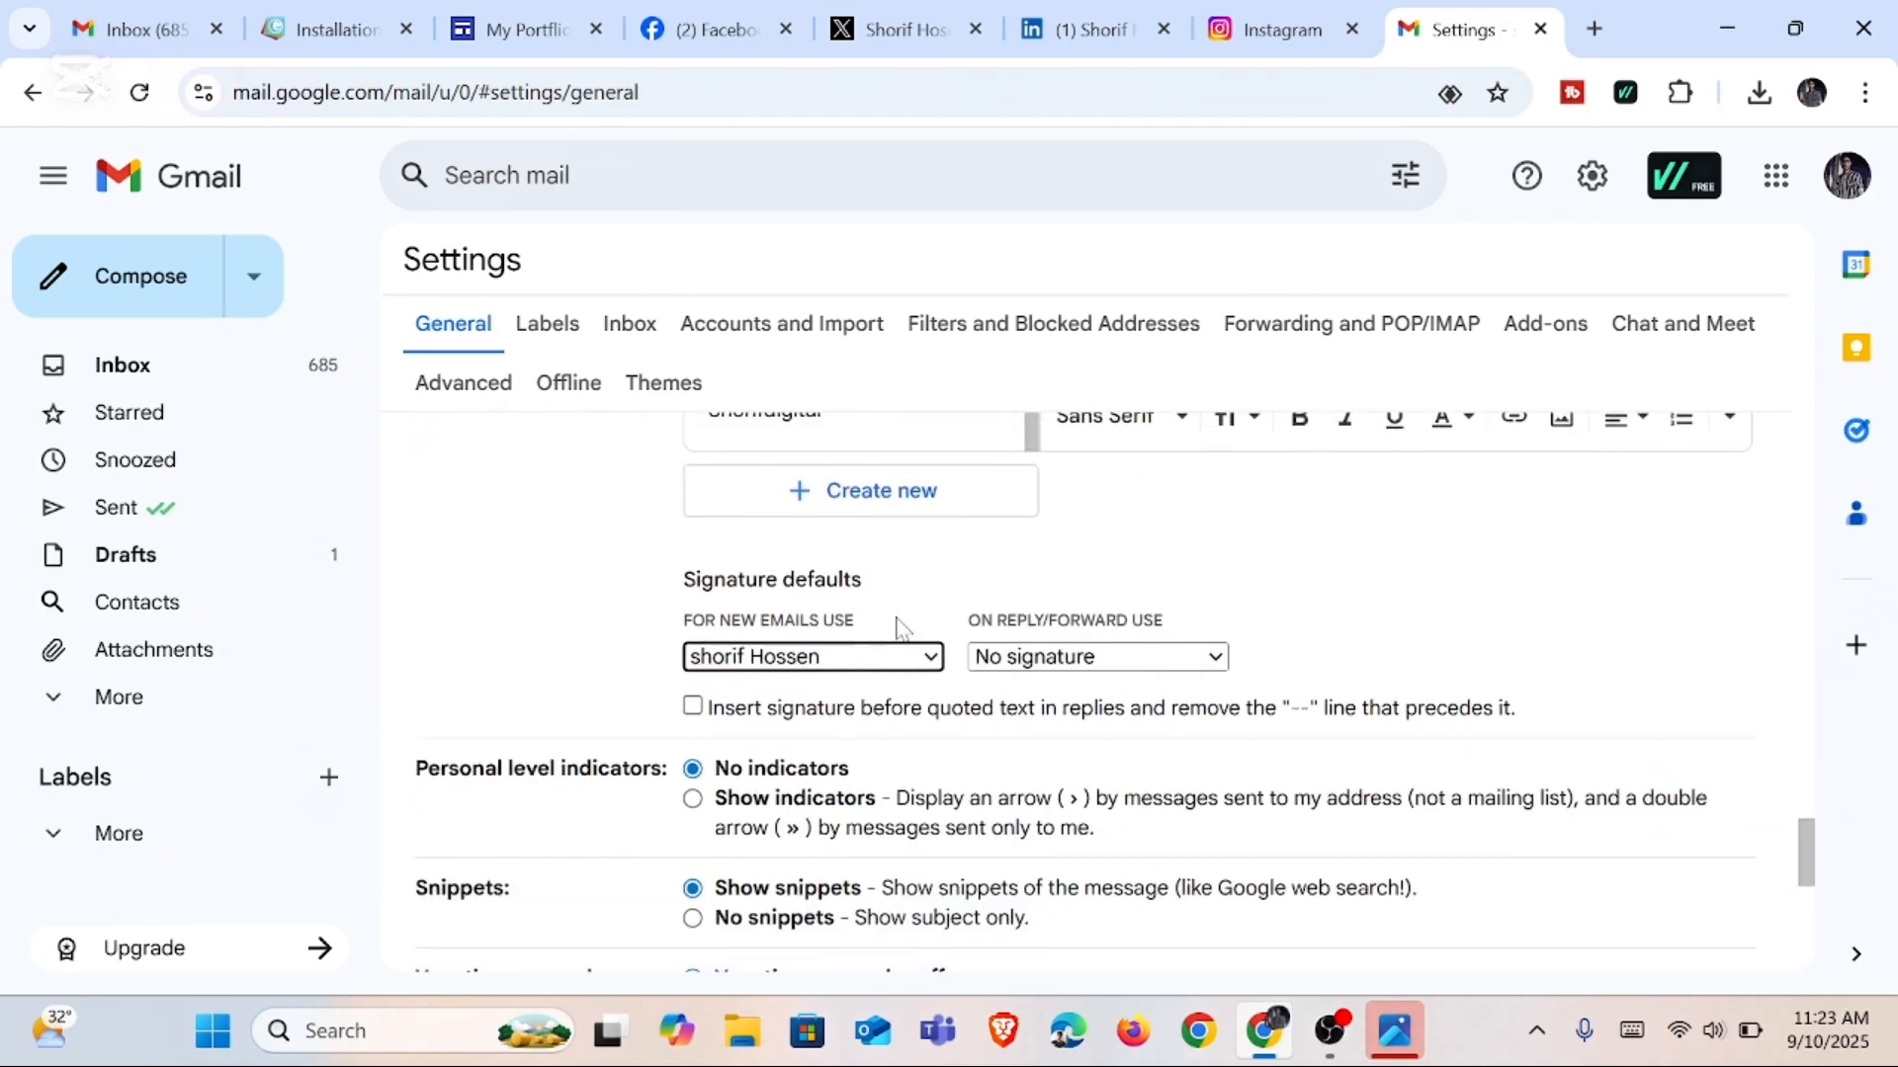
Step: Keep the current default signature for new emails, choose No signature for replies and forwards, and save the settings
left_click(929, 659)
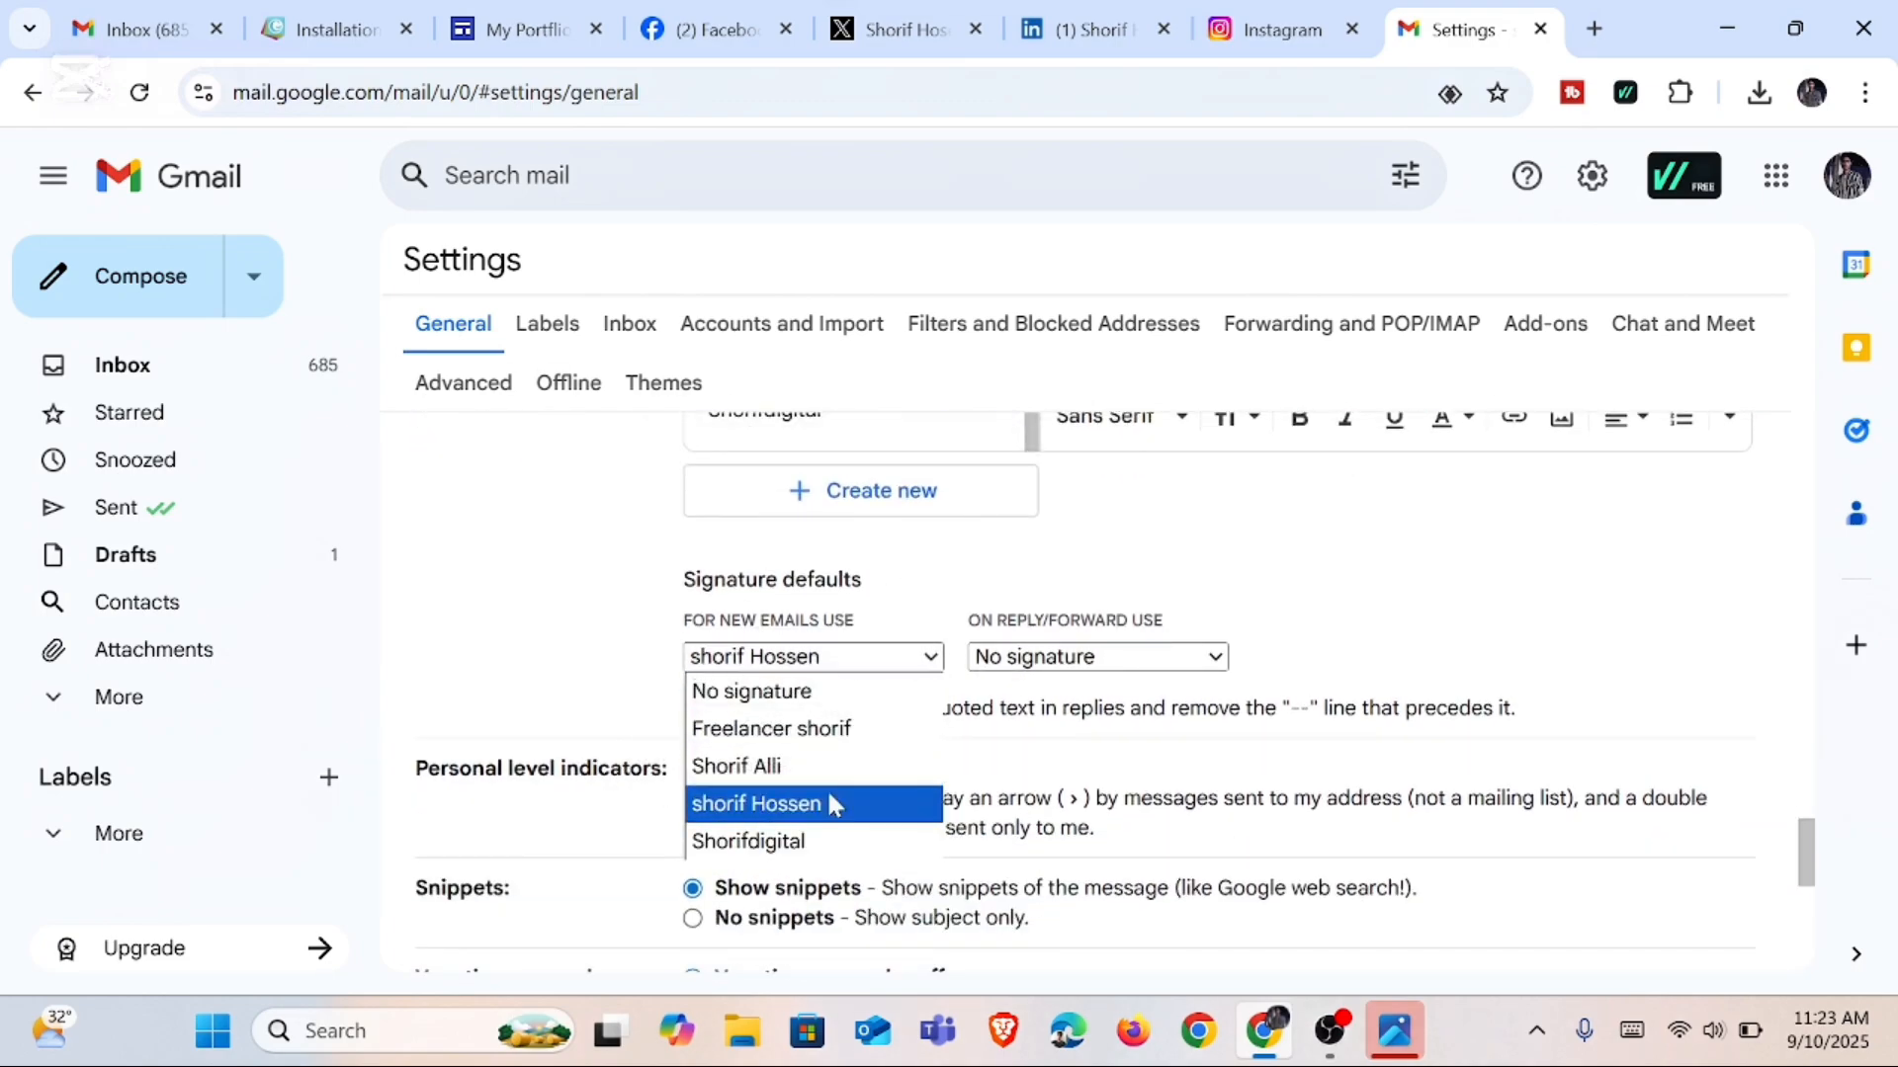
left_click(865, 660)
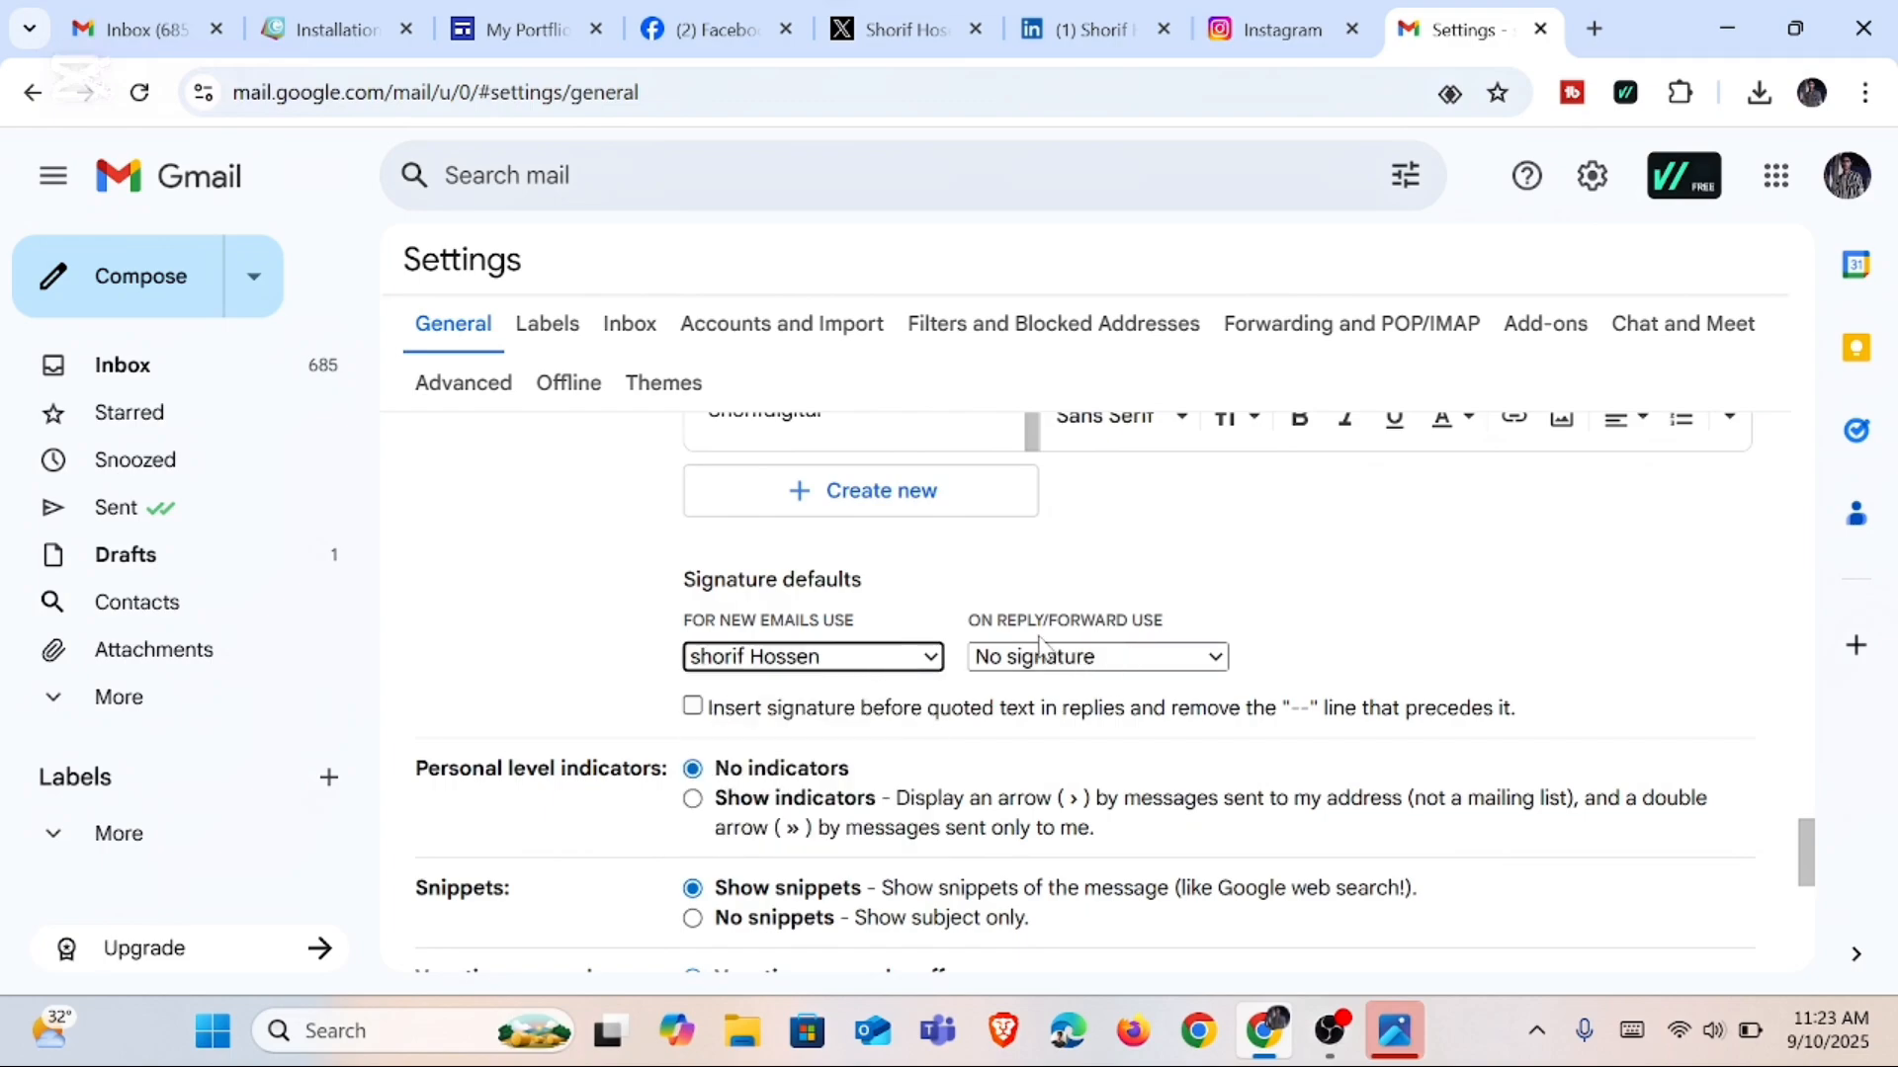
left_click(1154, 671)
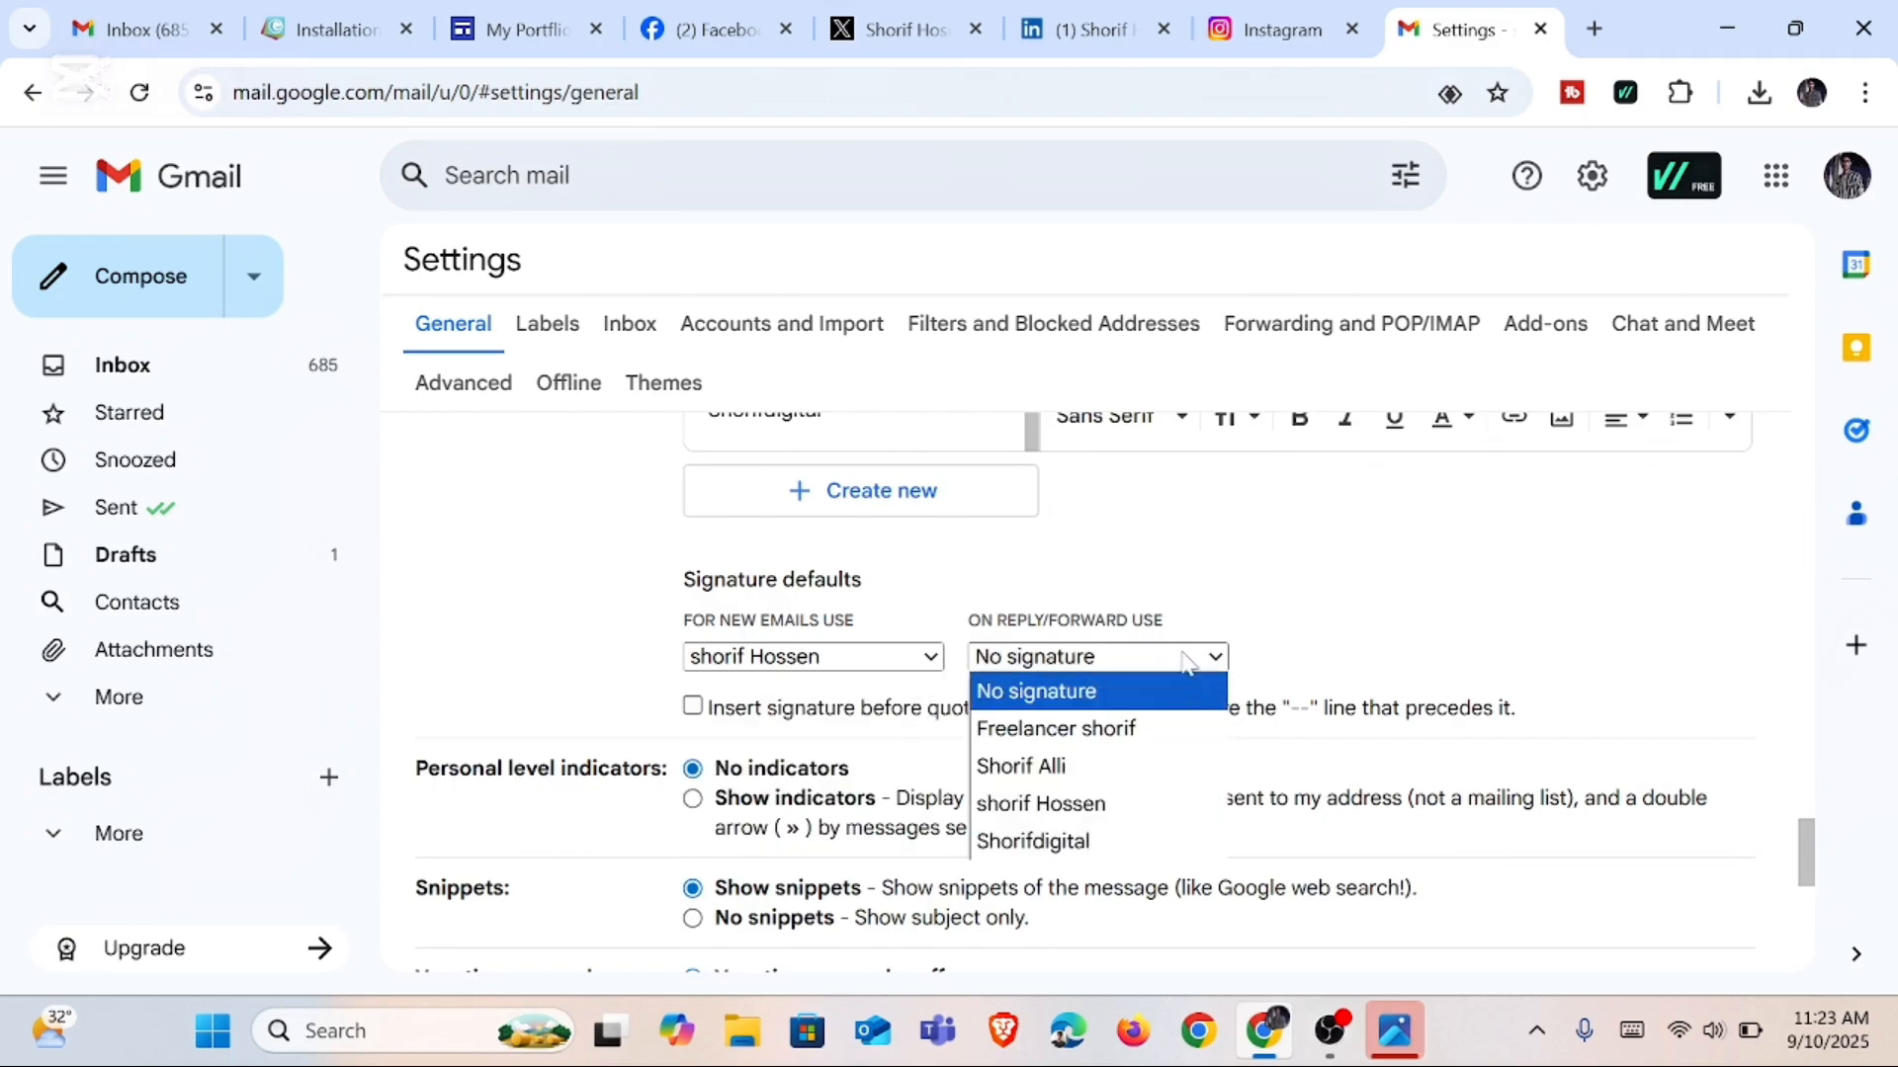
left_click(1177, 691)
scroll(978, 652, "down", 7)
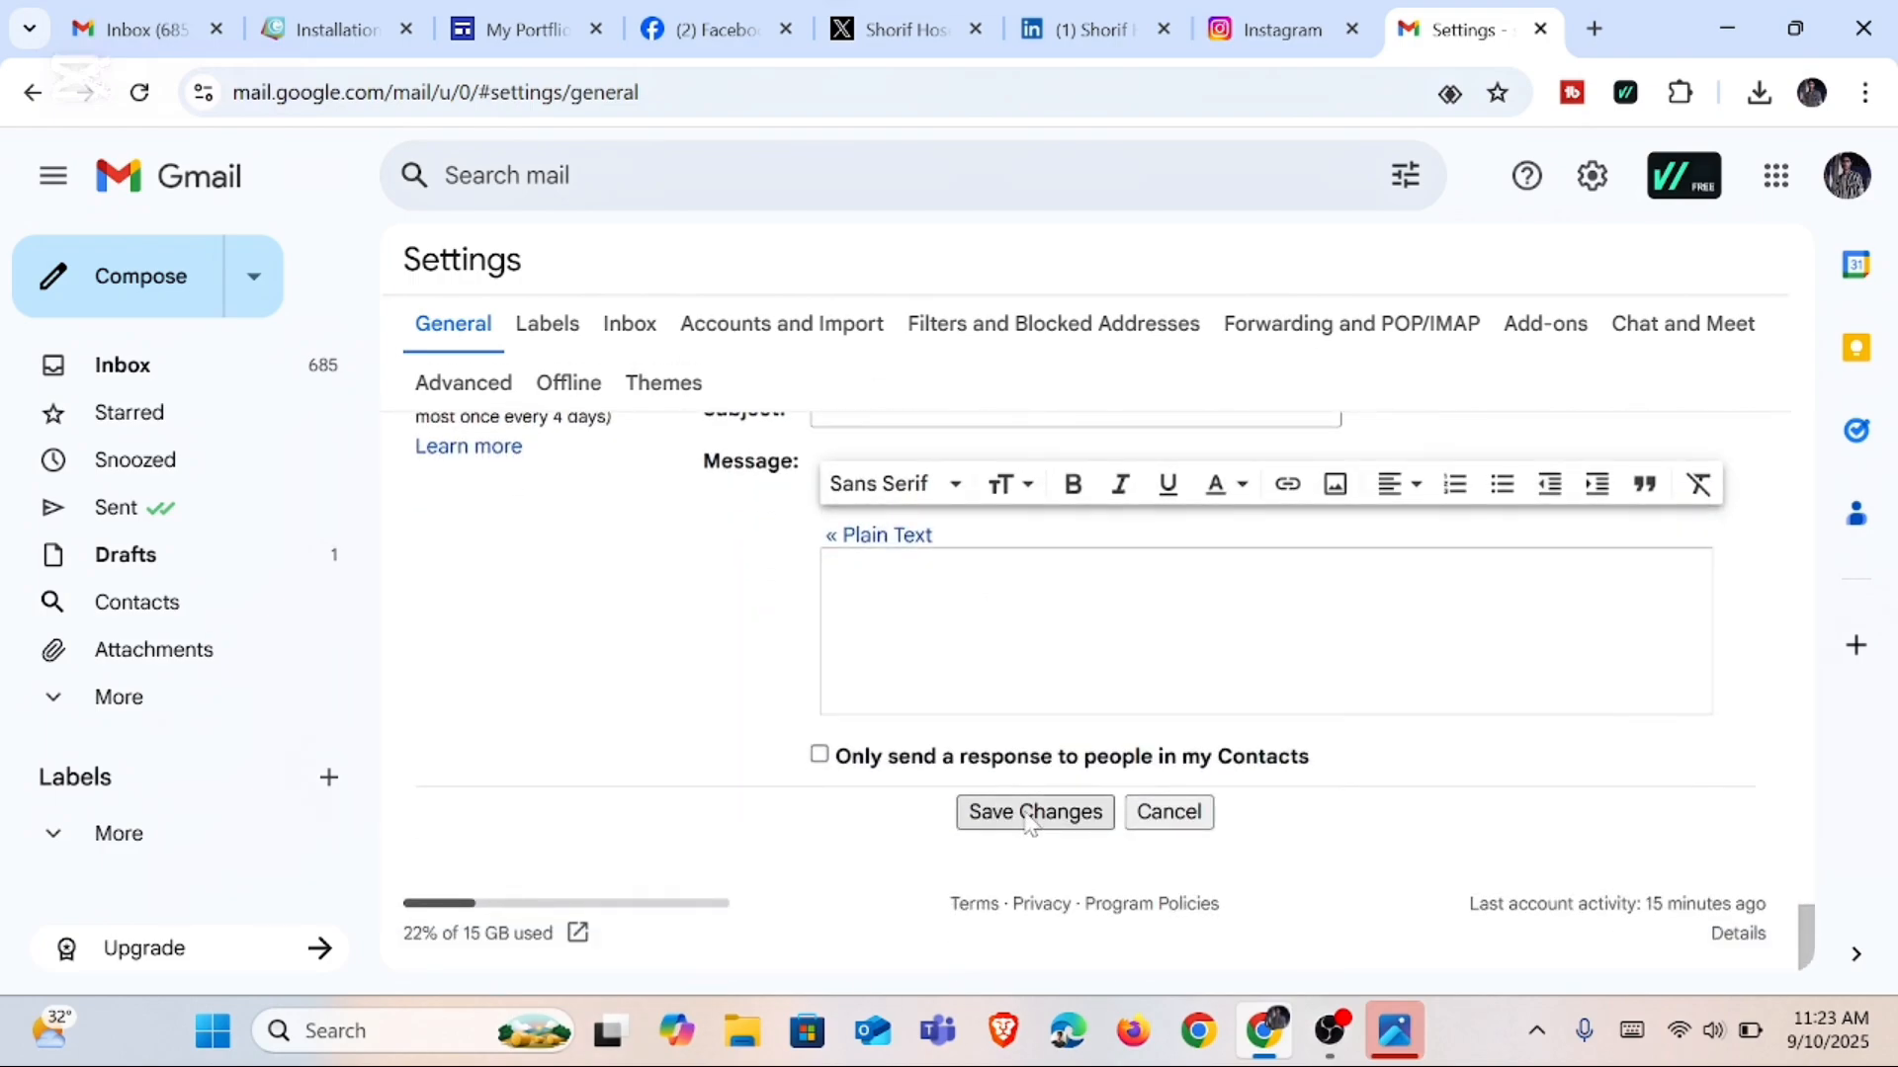
left_click(1028, 821)
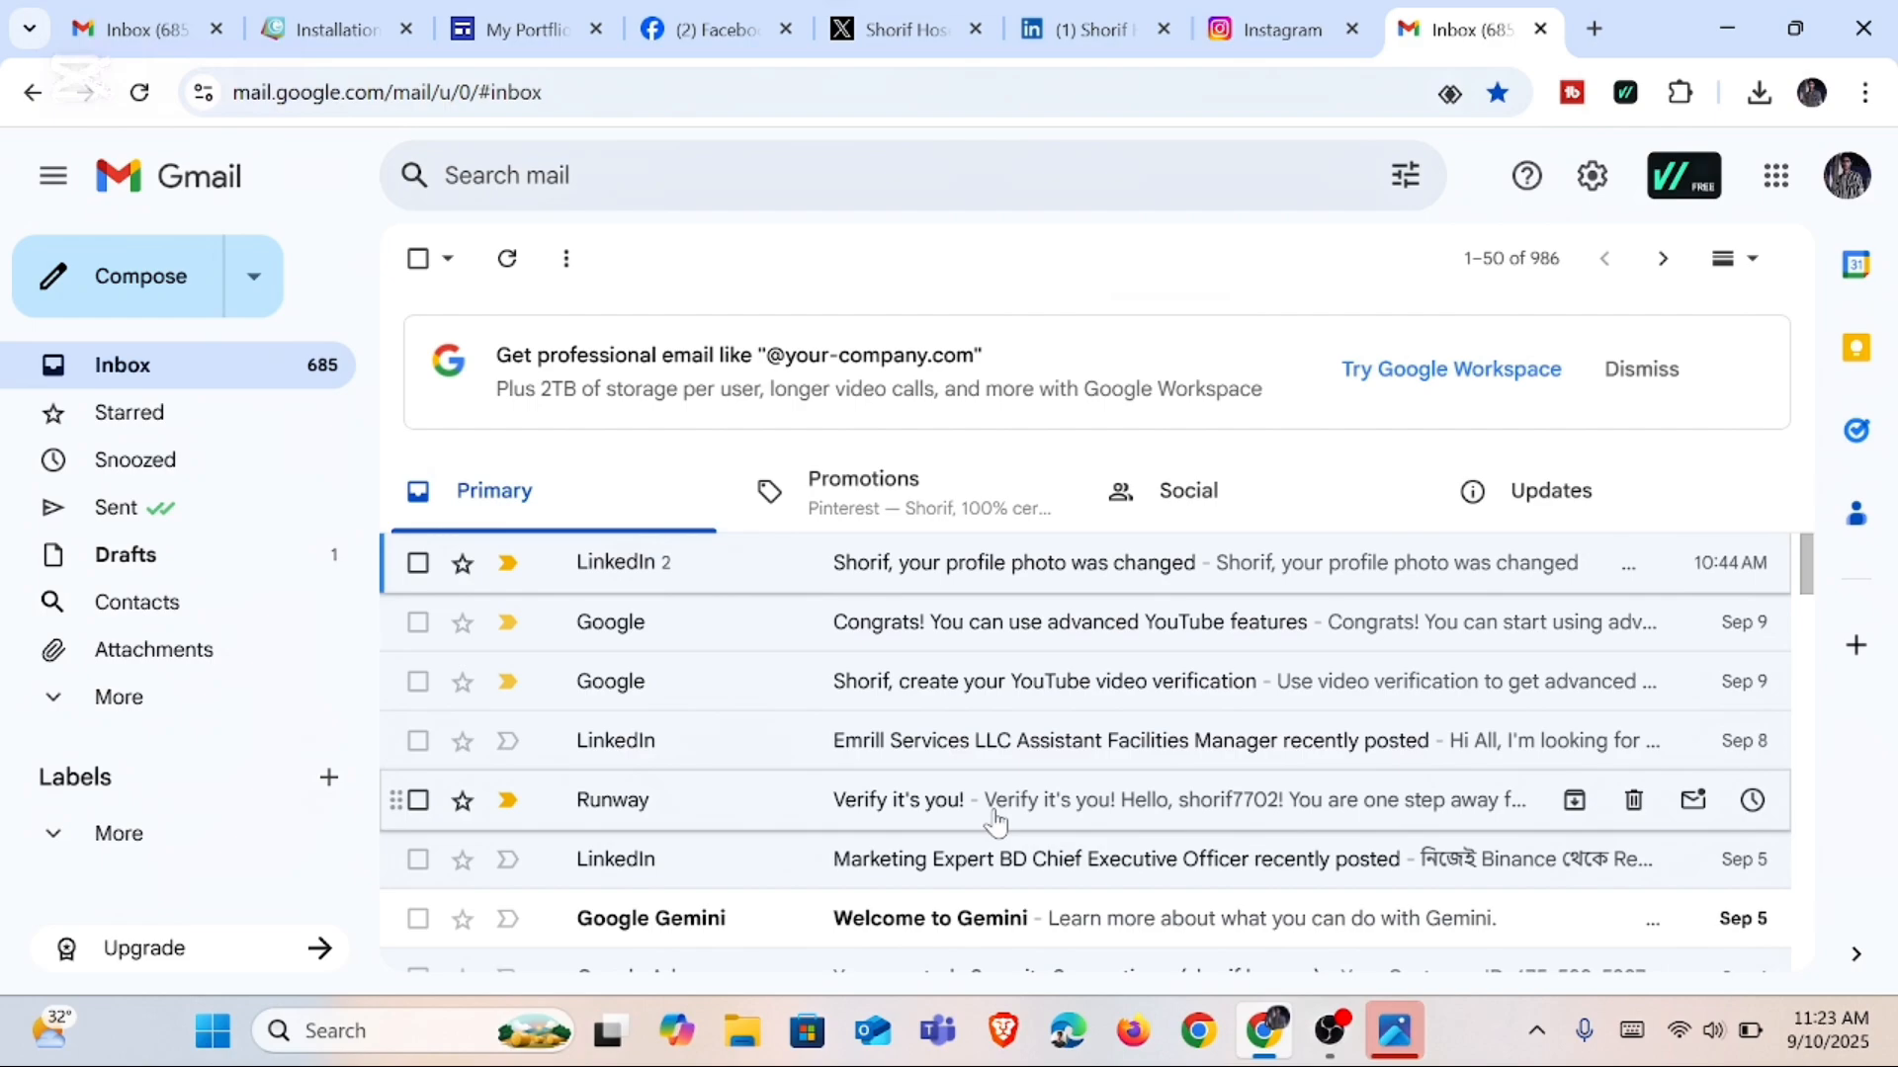
Step: Compose a new email and add the suggested contact's e-mail address as its recipient
left_click(108, 276)
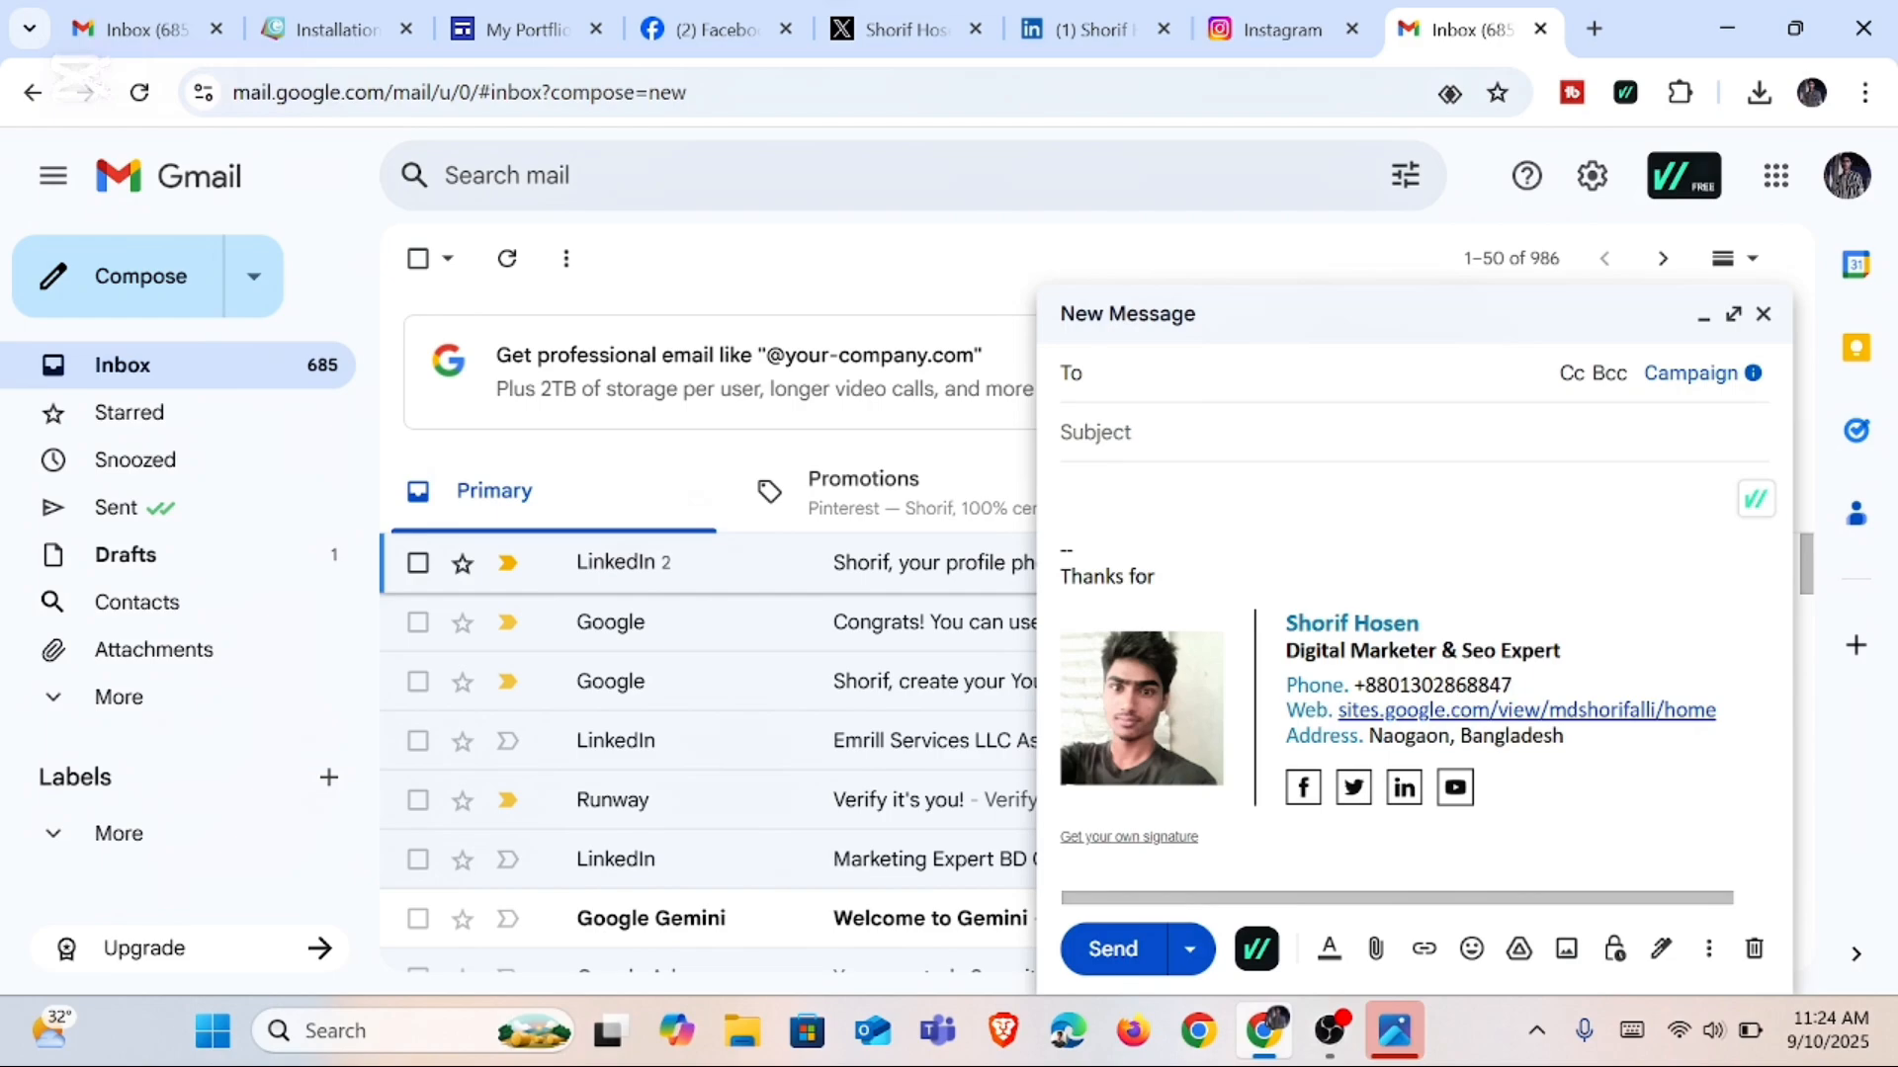
type("sho")
left_click(1241, 457)
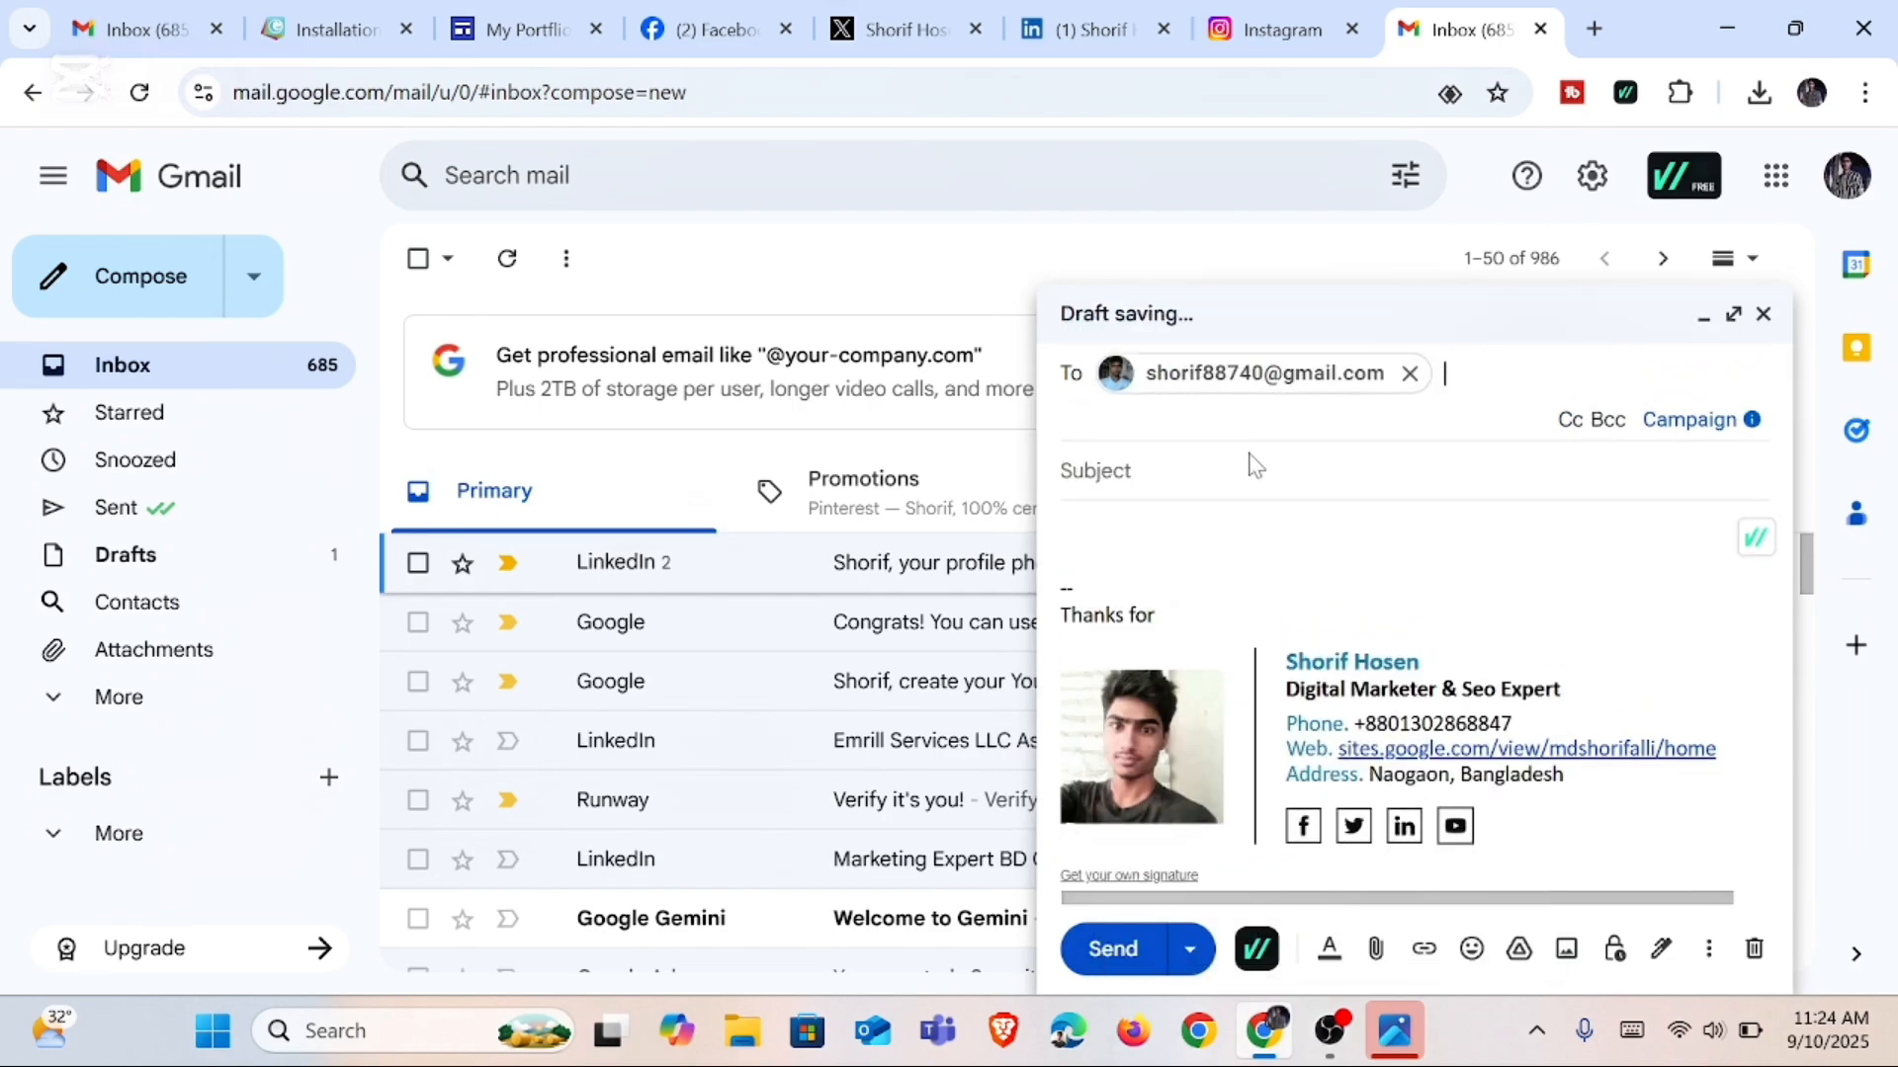
Step: Enter a subject greeting the recipient by name and ending "Just Email Sgnature chek", and write "Hi How are you?" as the message
type("Hello Shorif Just Email Sgnature chek")
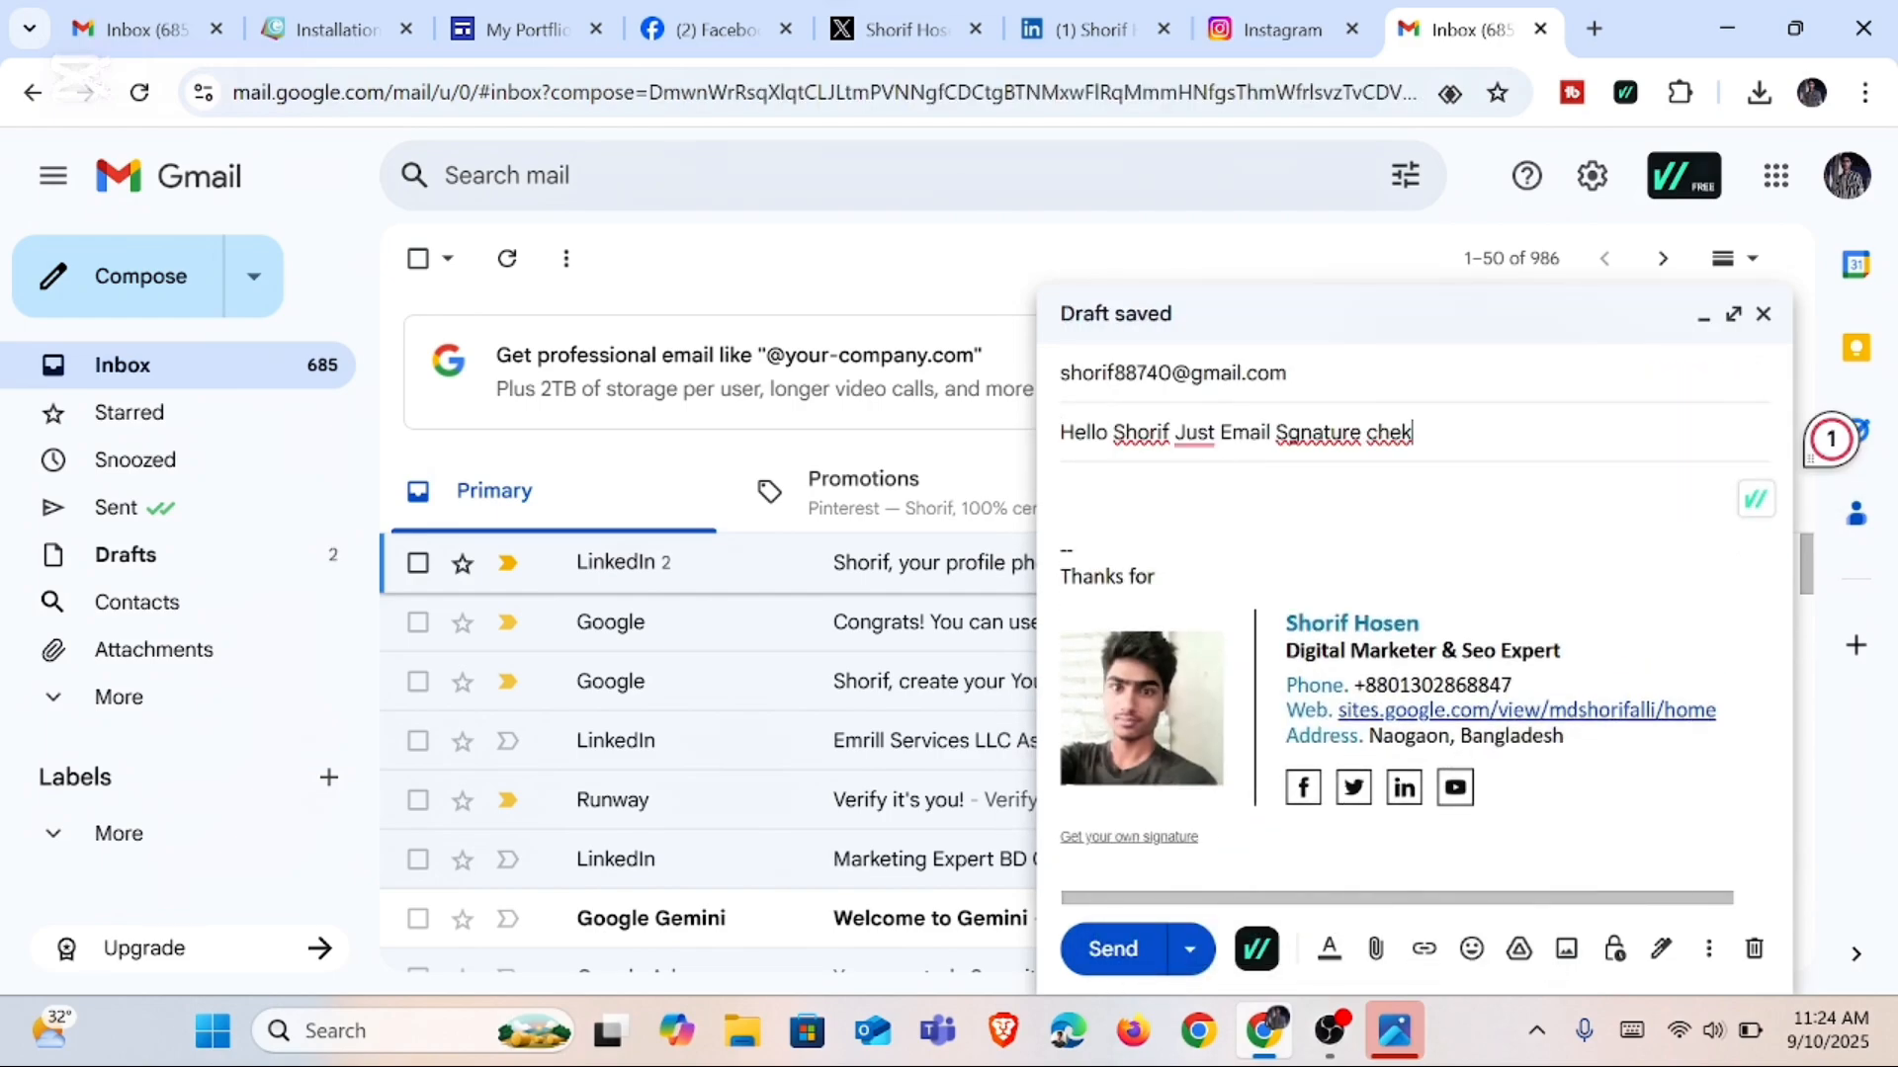
key("Tab")
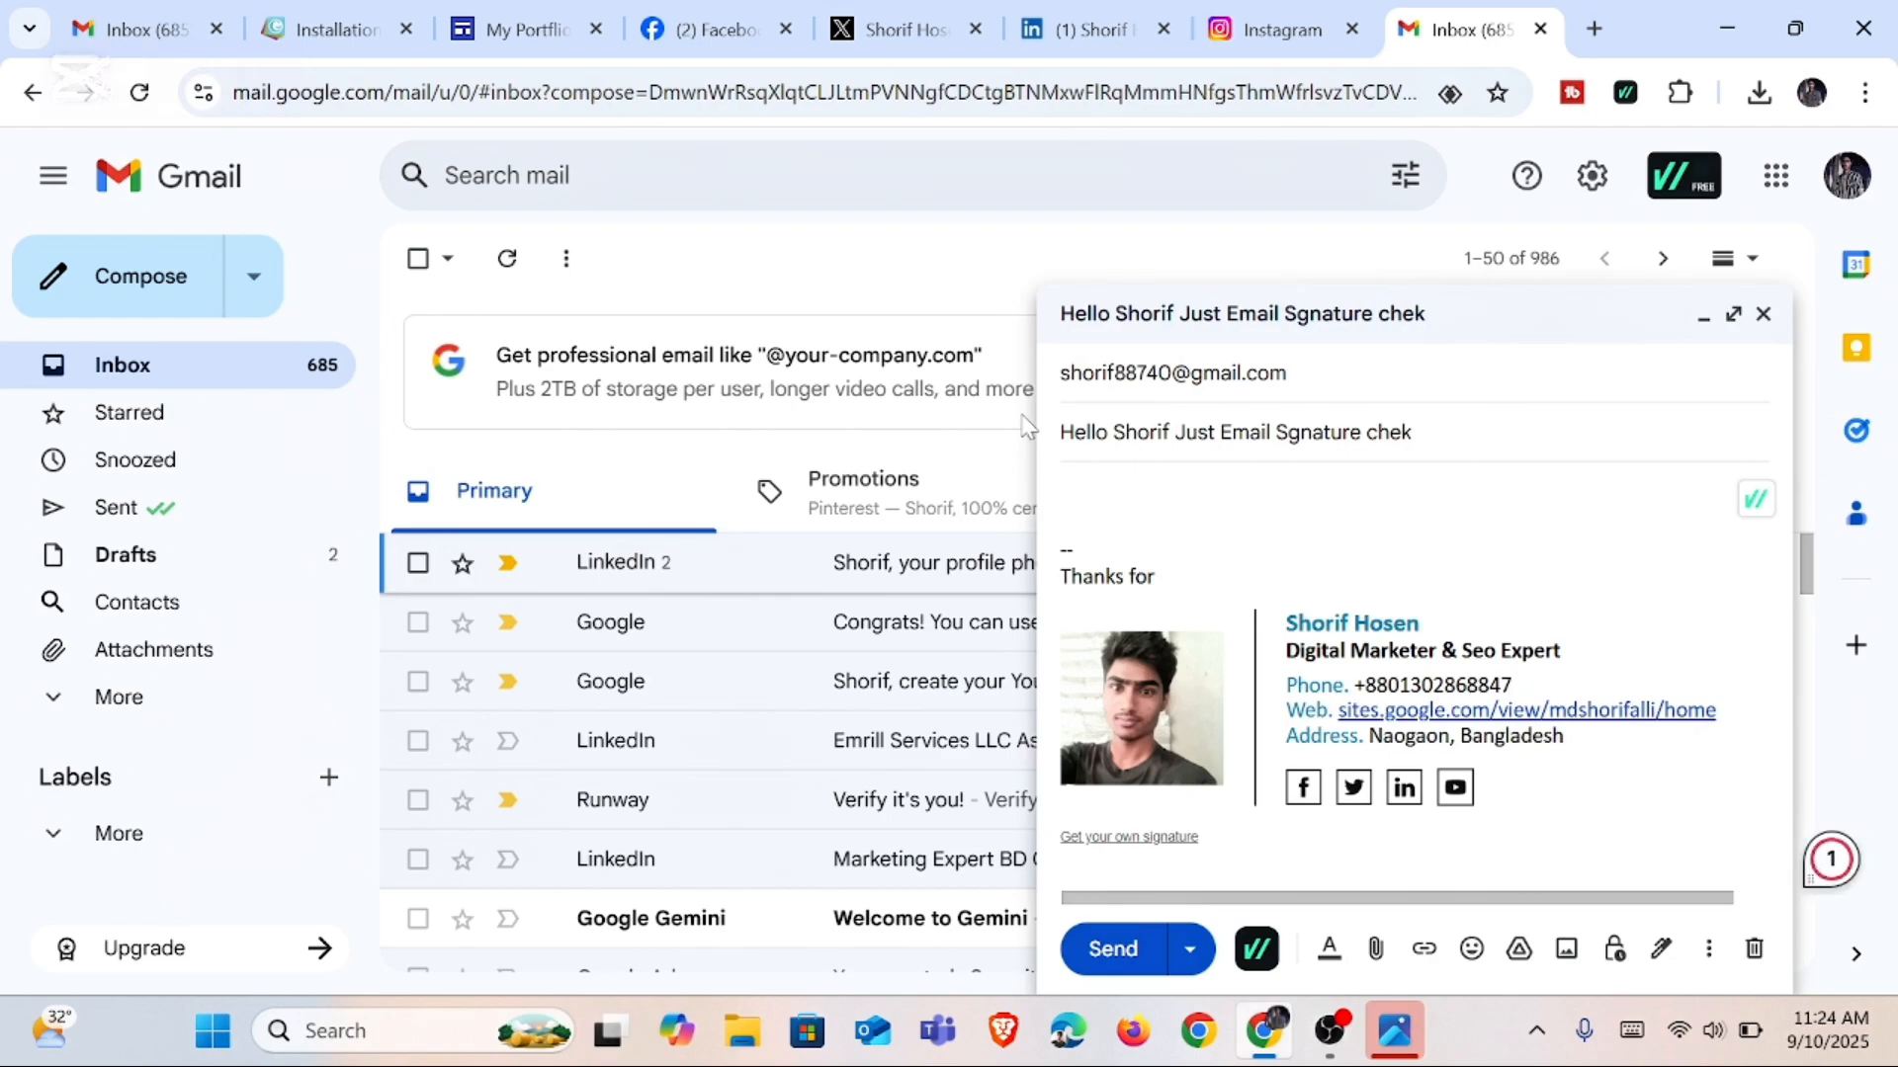
type("Hi How are you?")
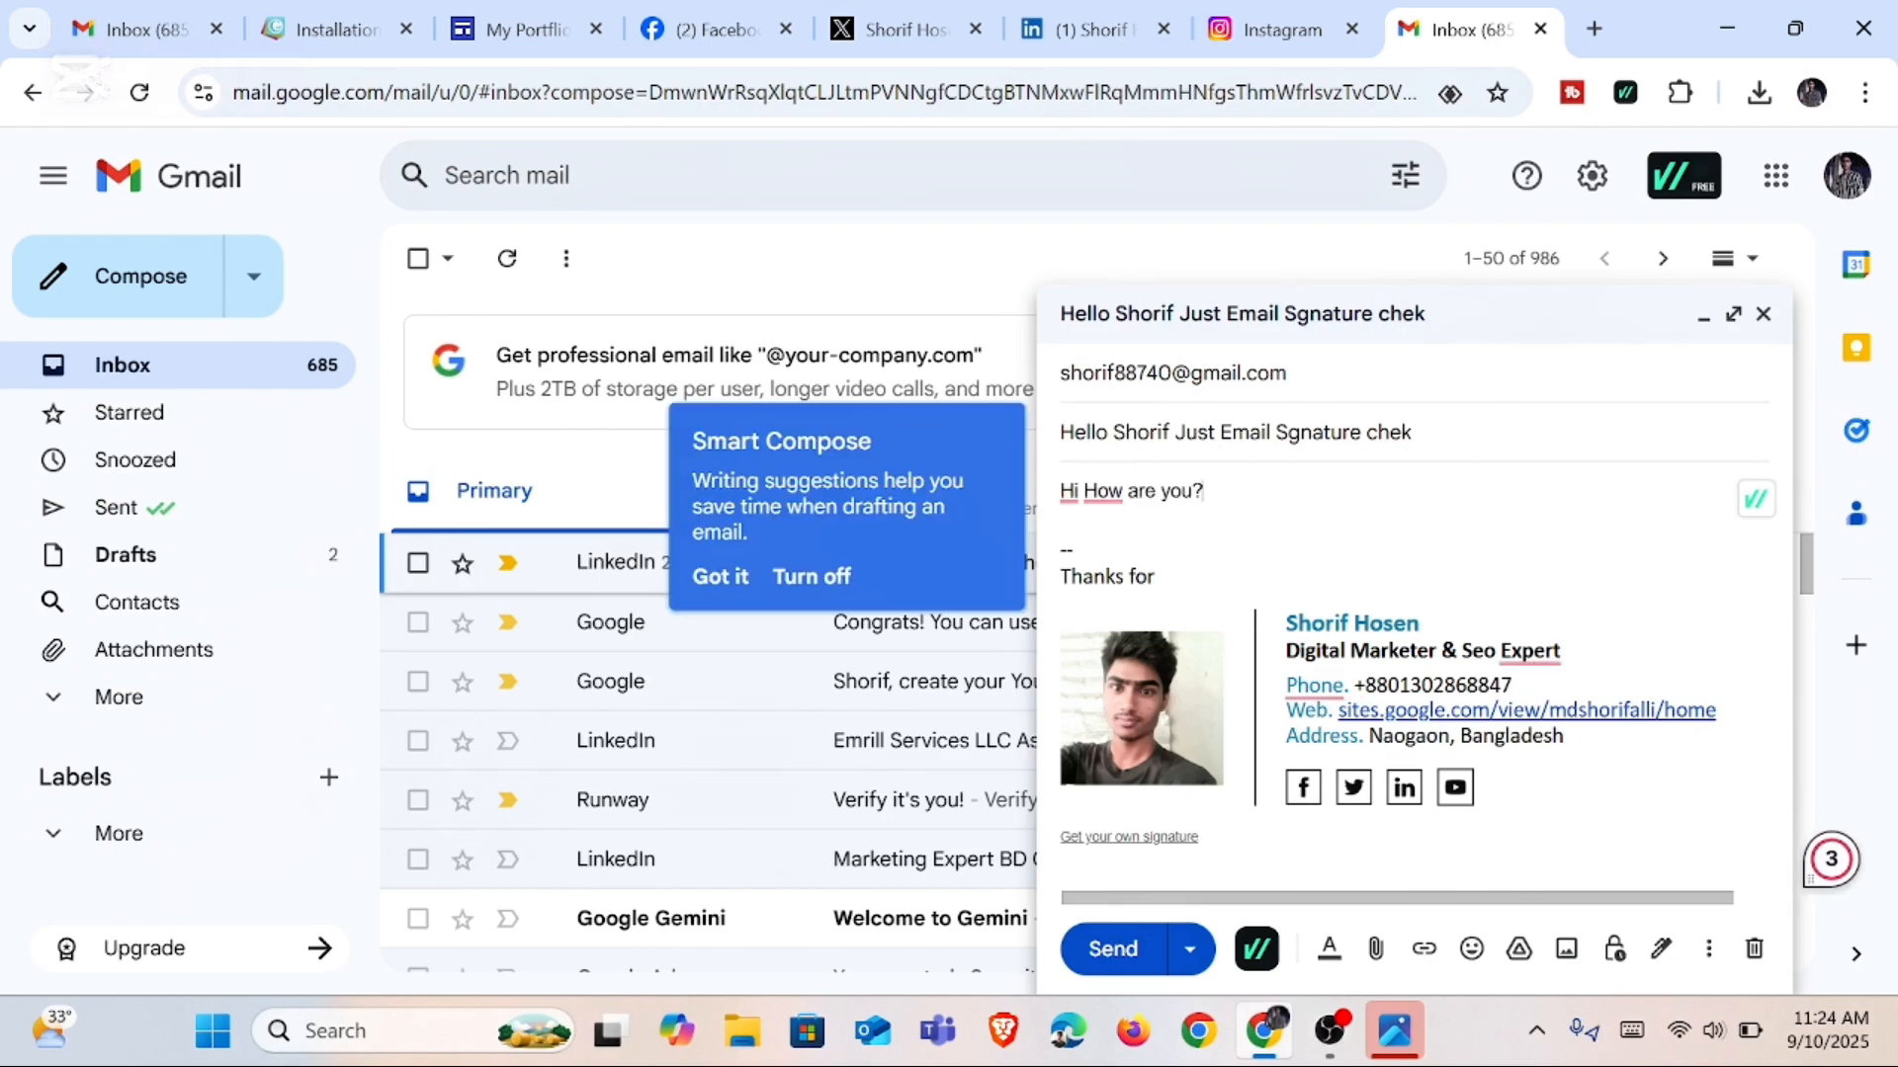
Step: Send the email with the "Kind Regards" signature that has coloured social icons, and view the sent mail
mouse_move(1099, 493)
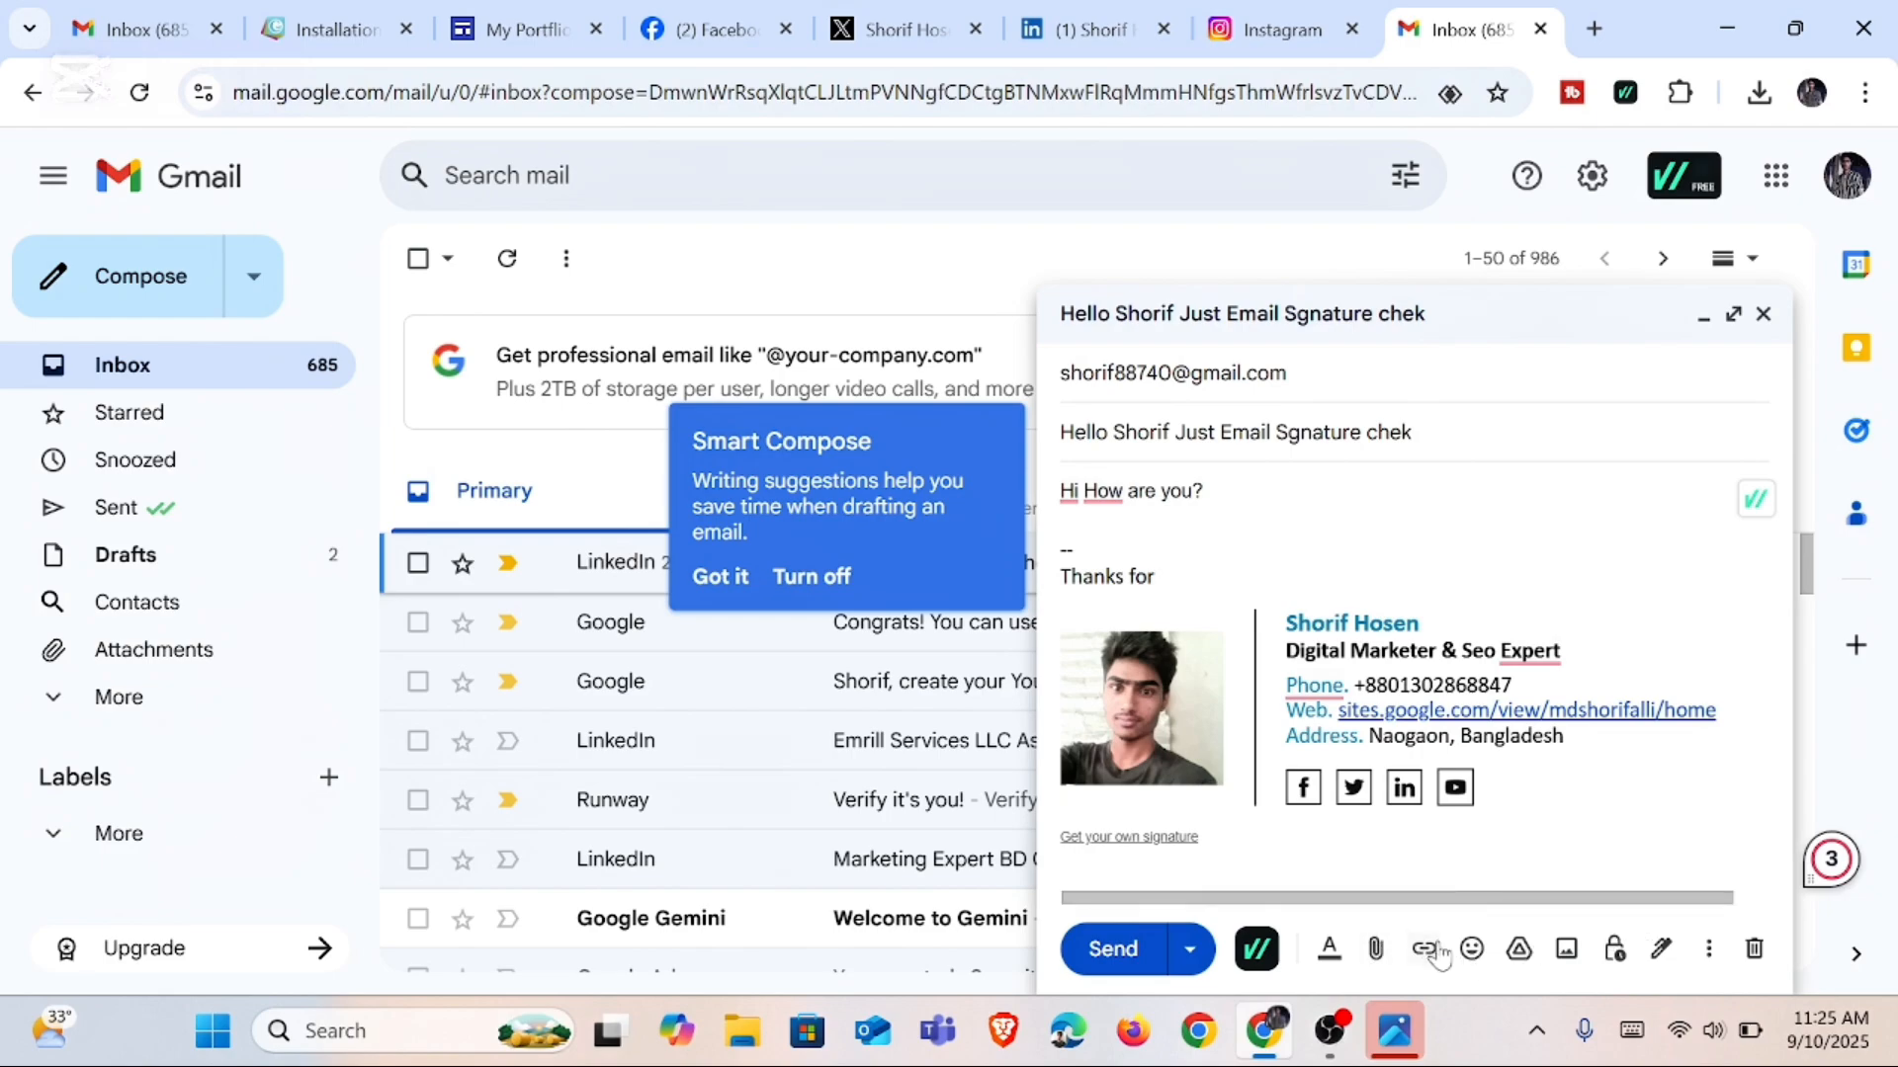
left_click(1662, 952)
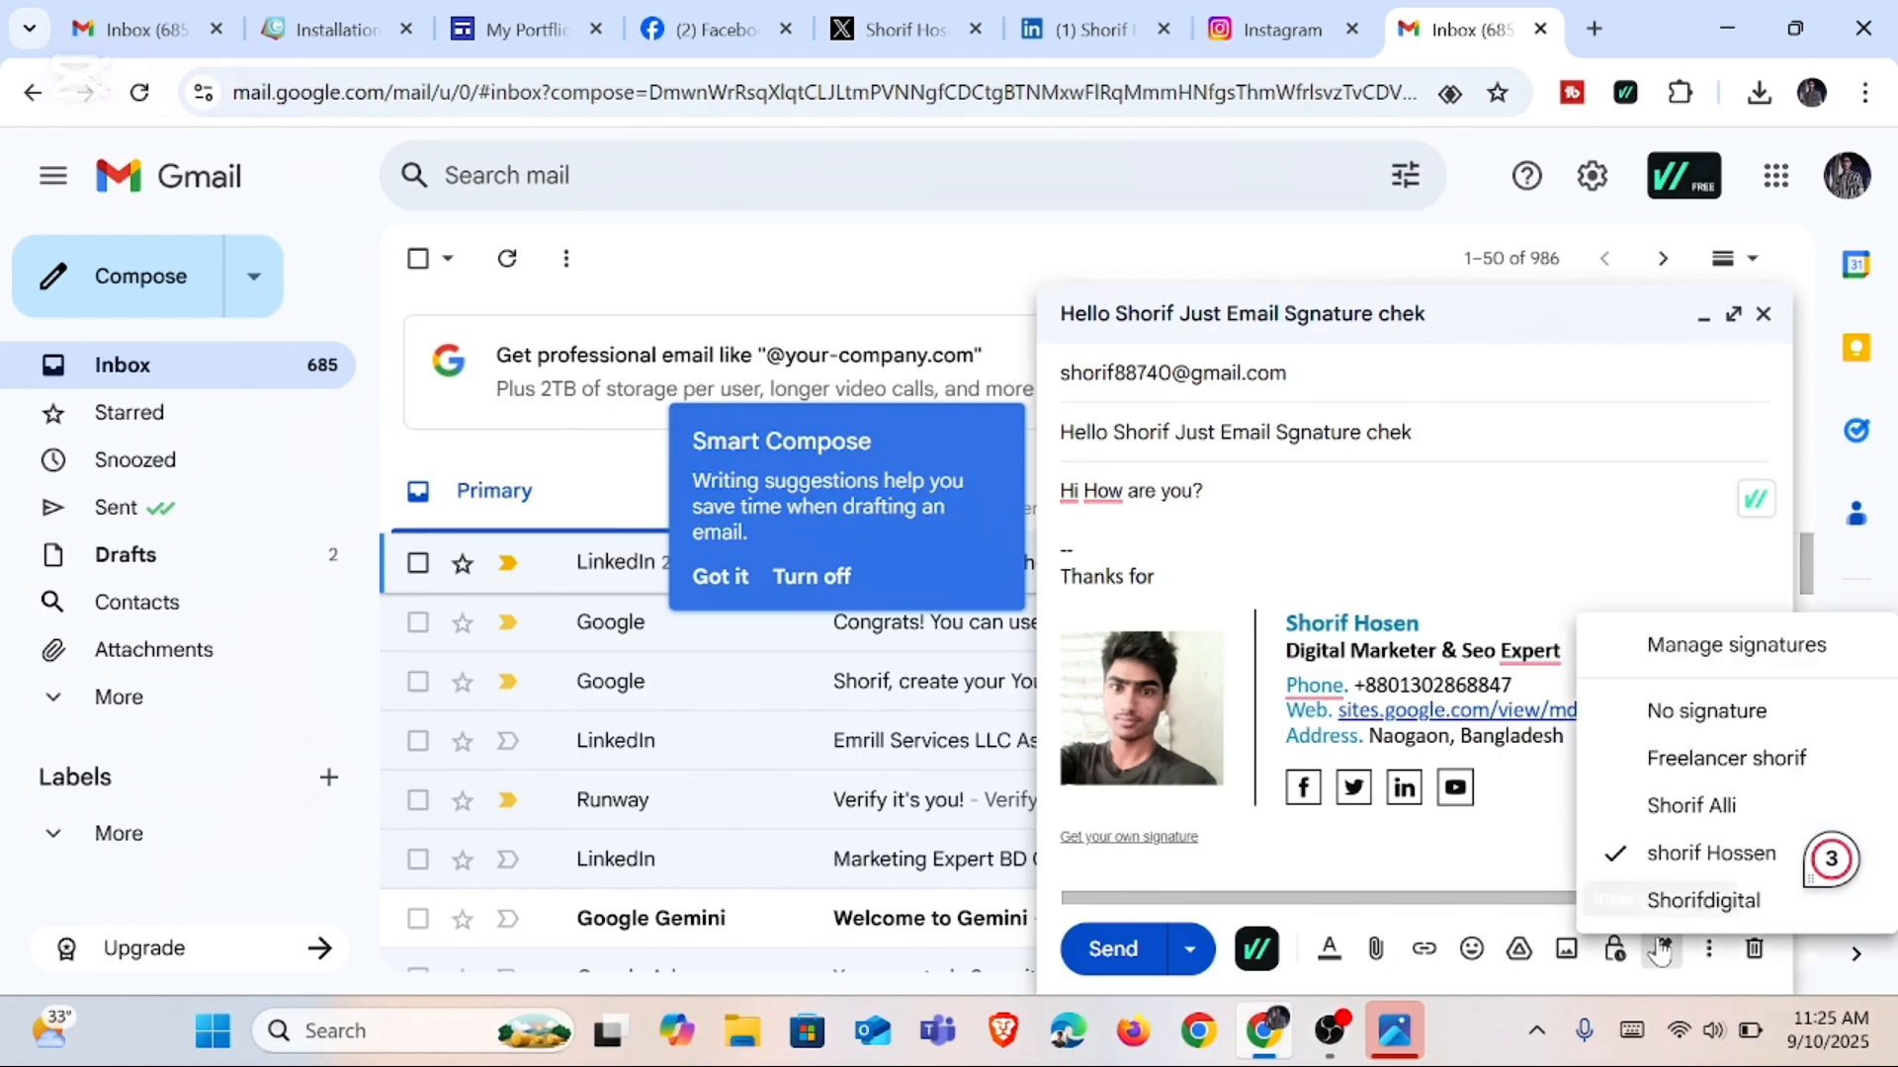
left_click(1691, 806)
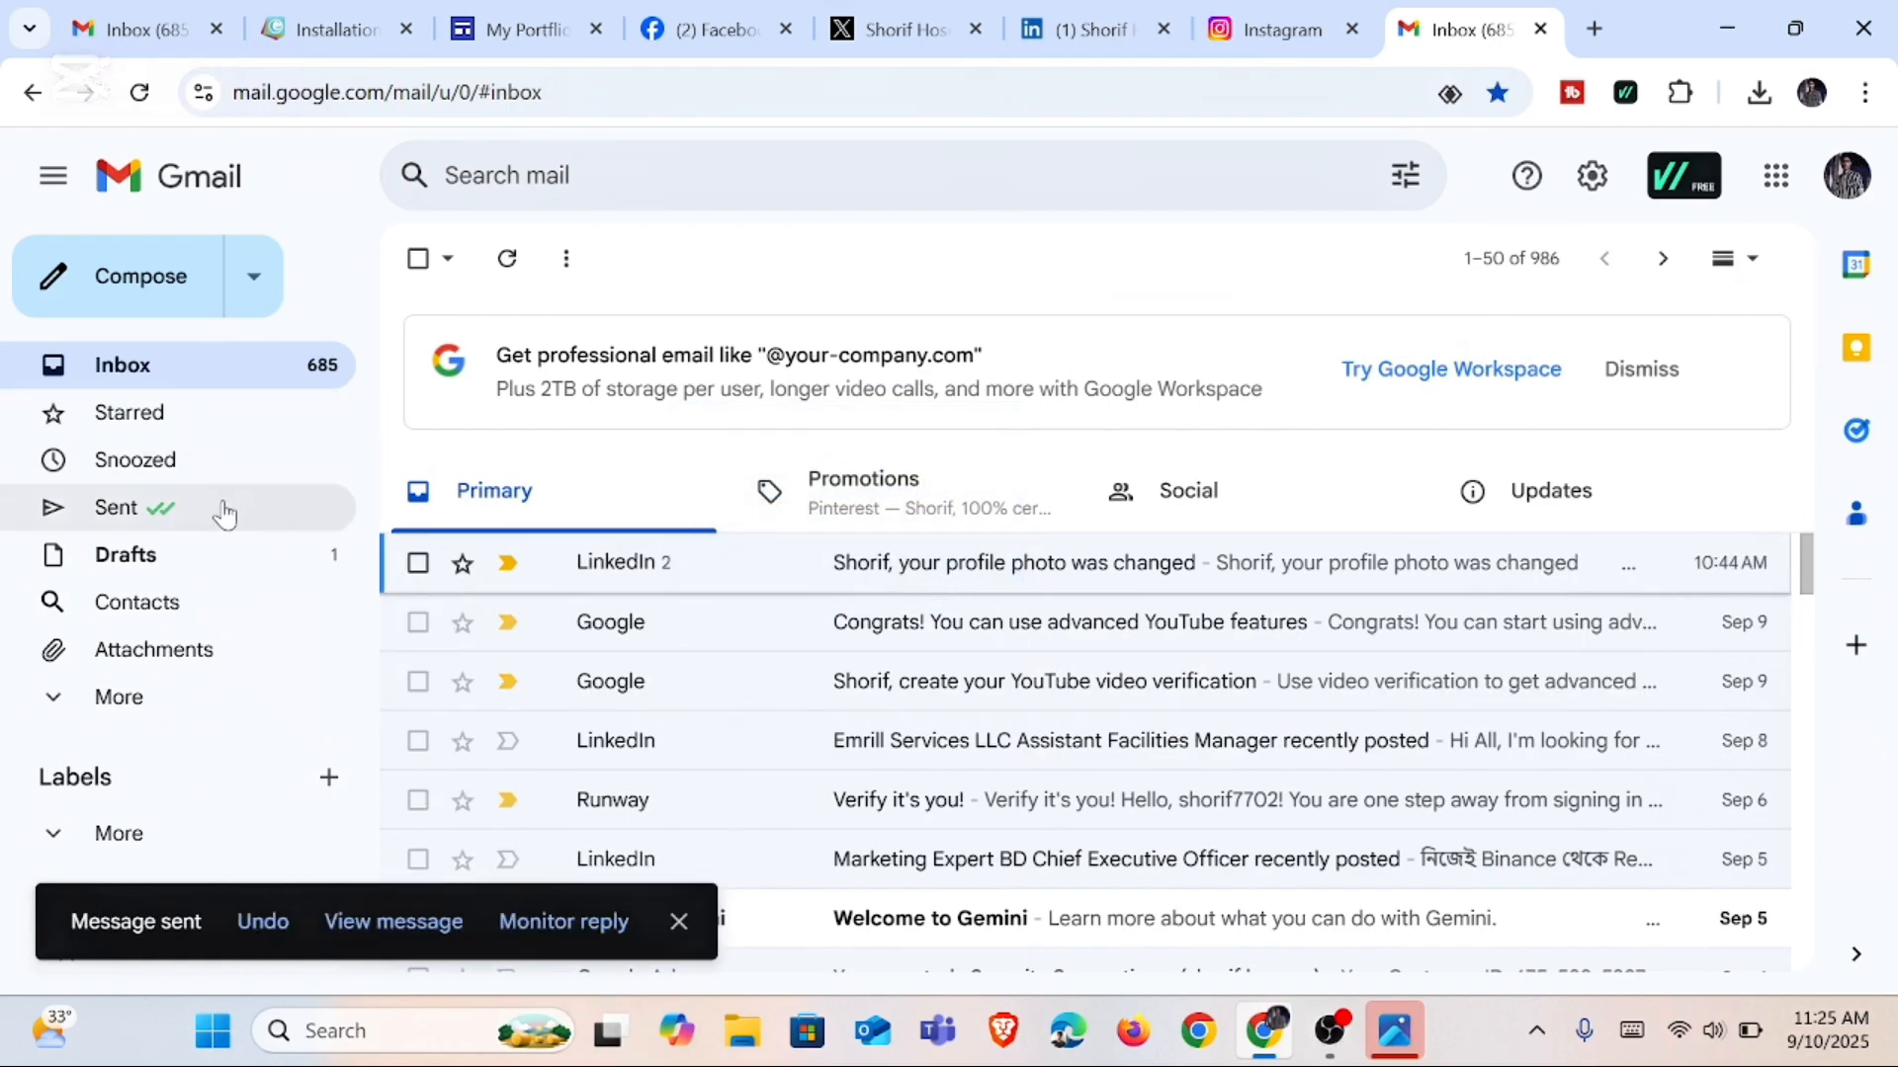
left_click(326, 509)
Step: Switch to the recipient account's Chrome profile and open the received signature test email in its Gmail inbox
left_click(1812, 92)
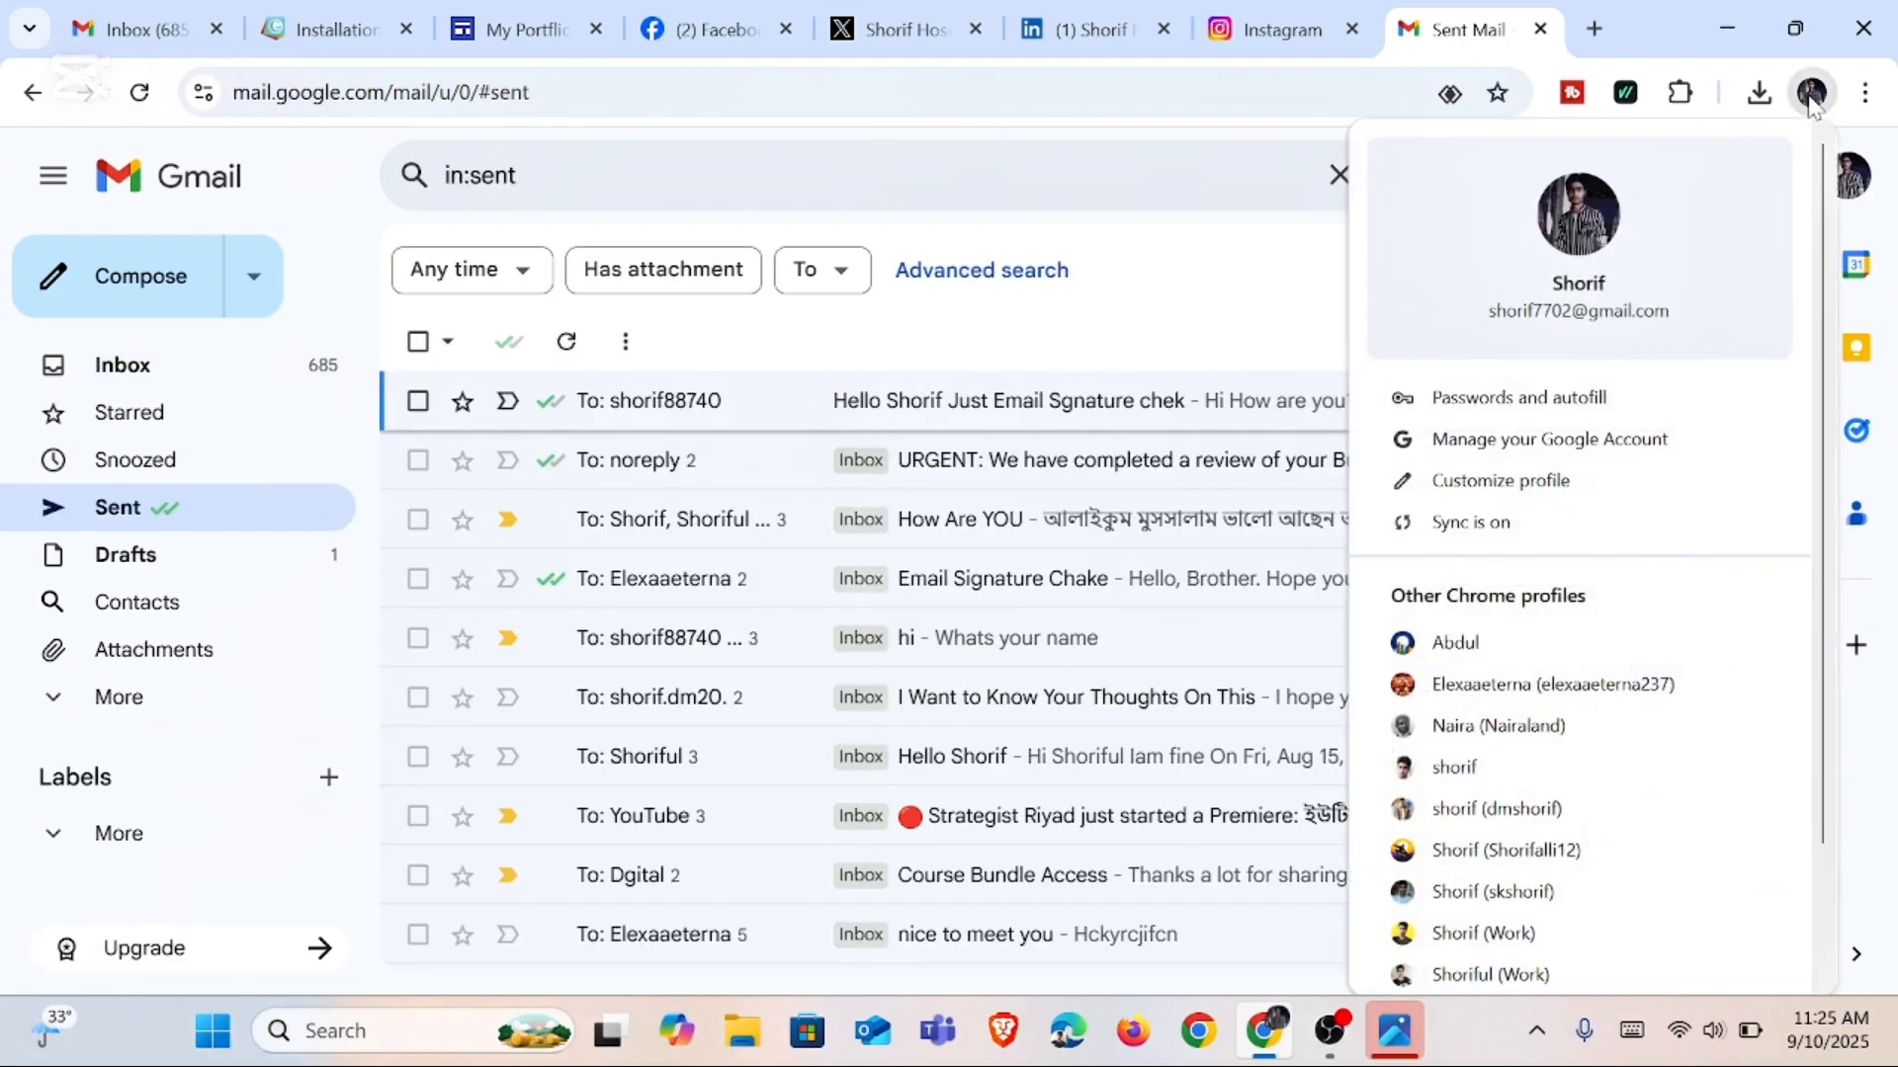
left_click(1482, 892)
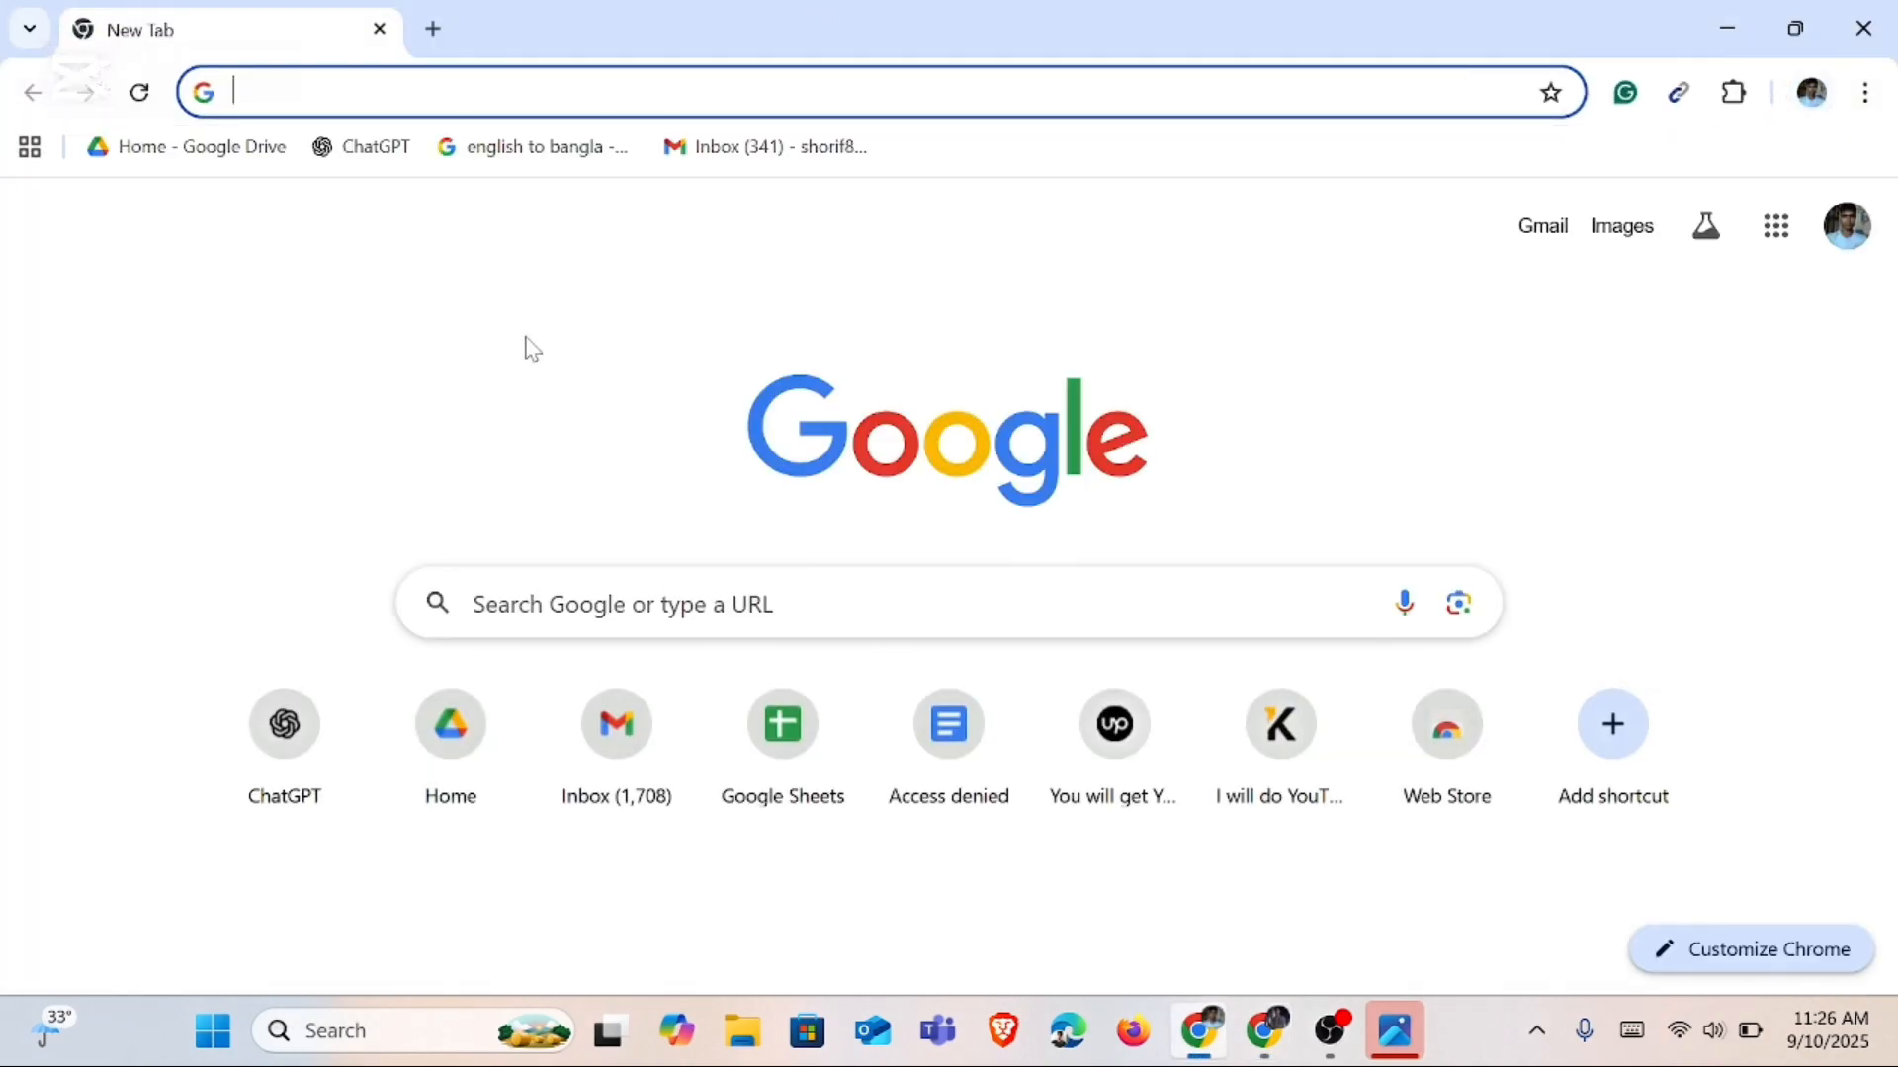
left_click(781, 150)
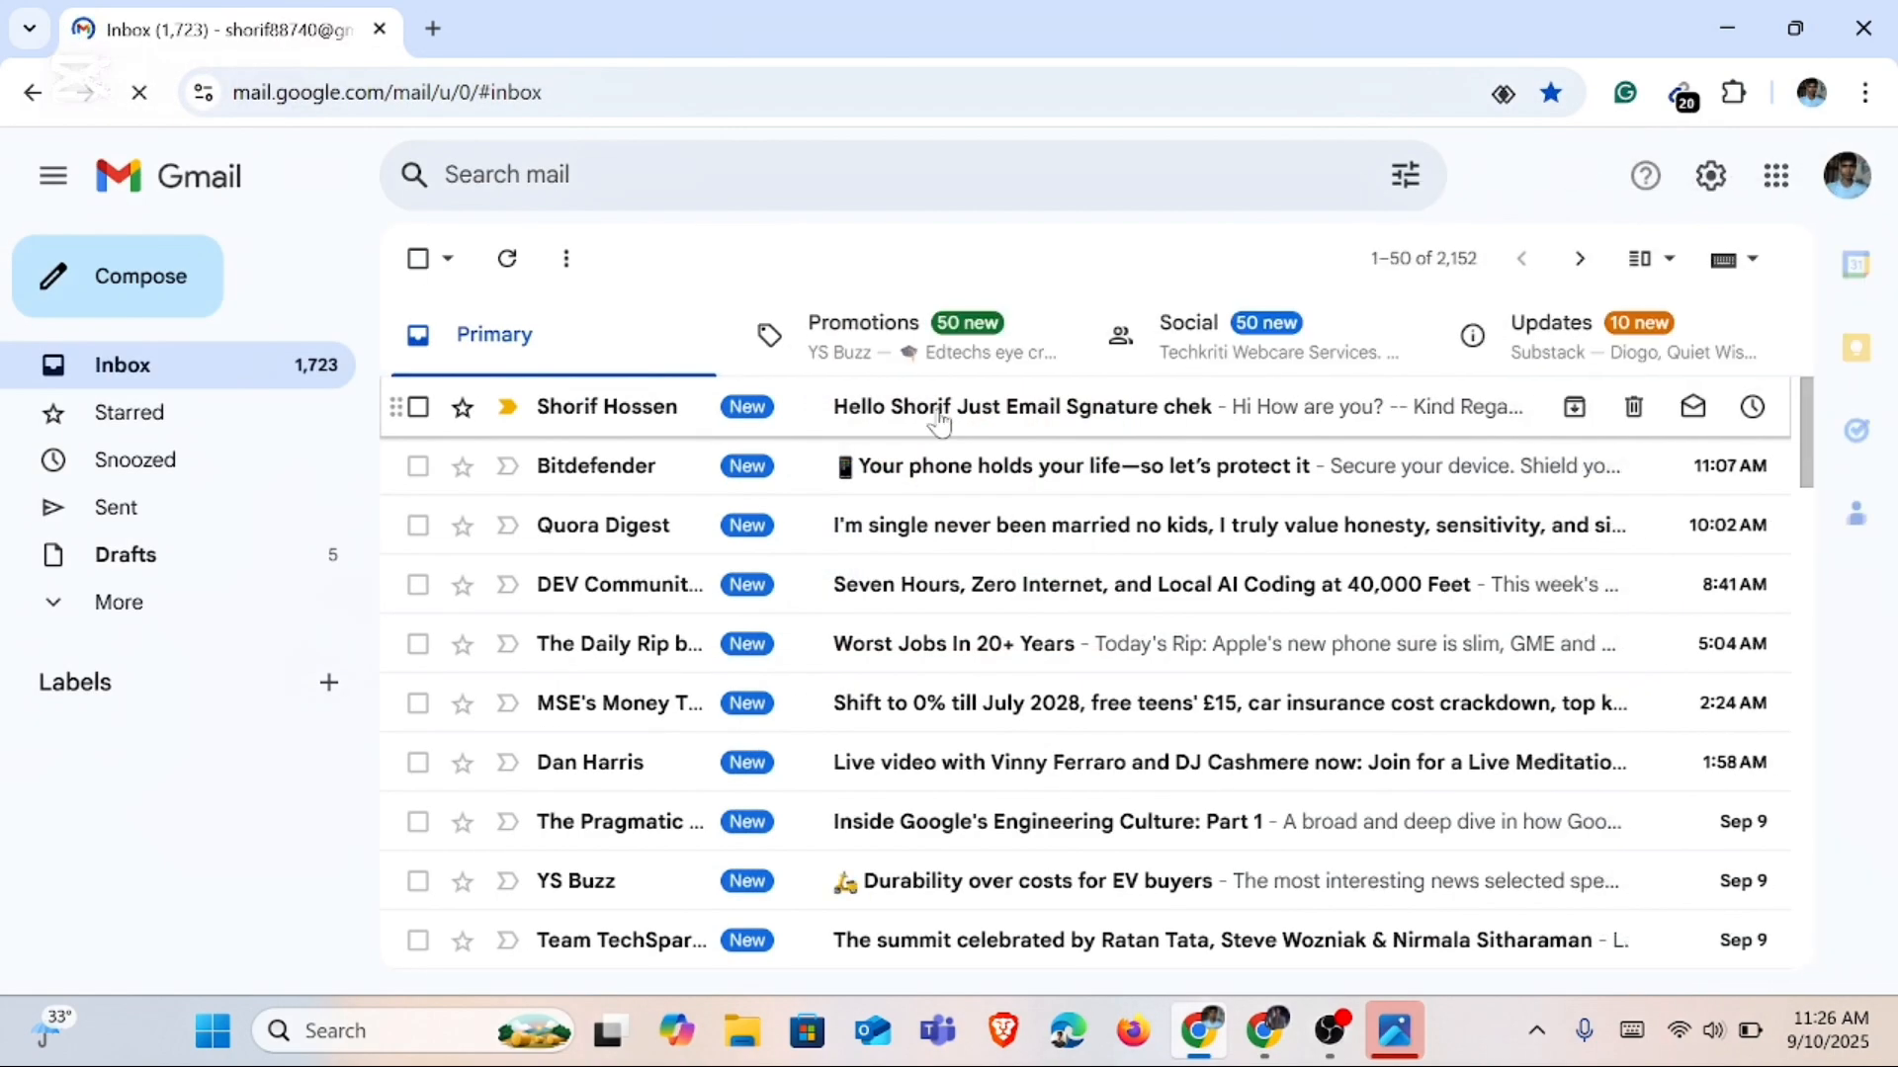
left_click(939, 415)
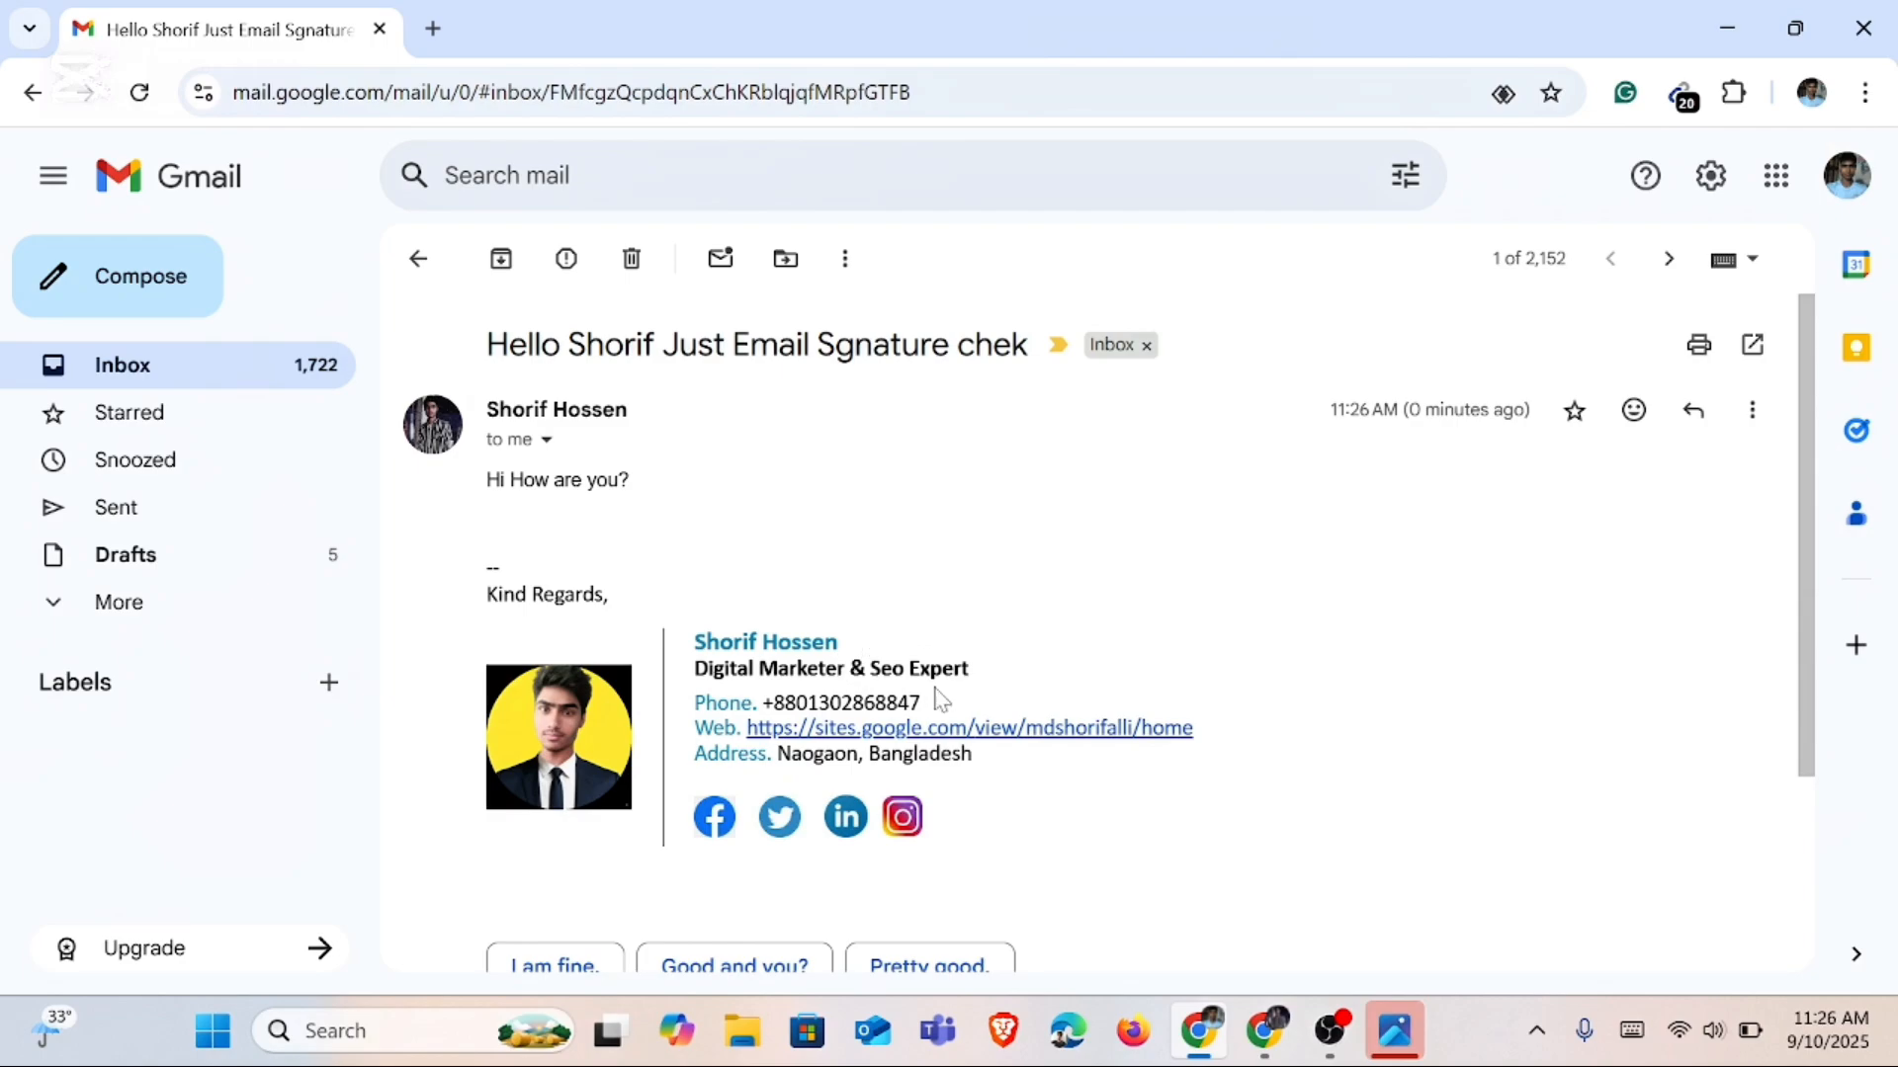
Step: Follow the signature's web link and look through the Home and Portfolio pages of the portfolio site
left_click(942, 729)
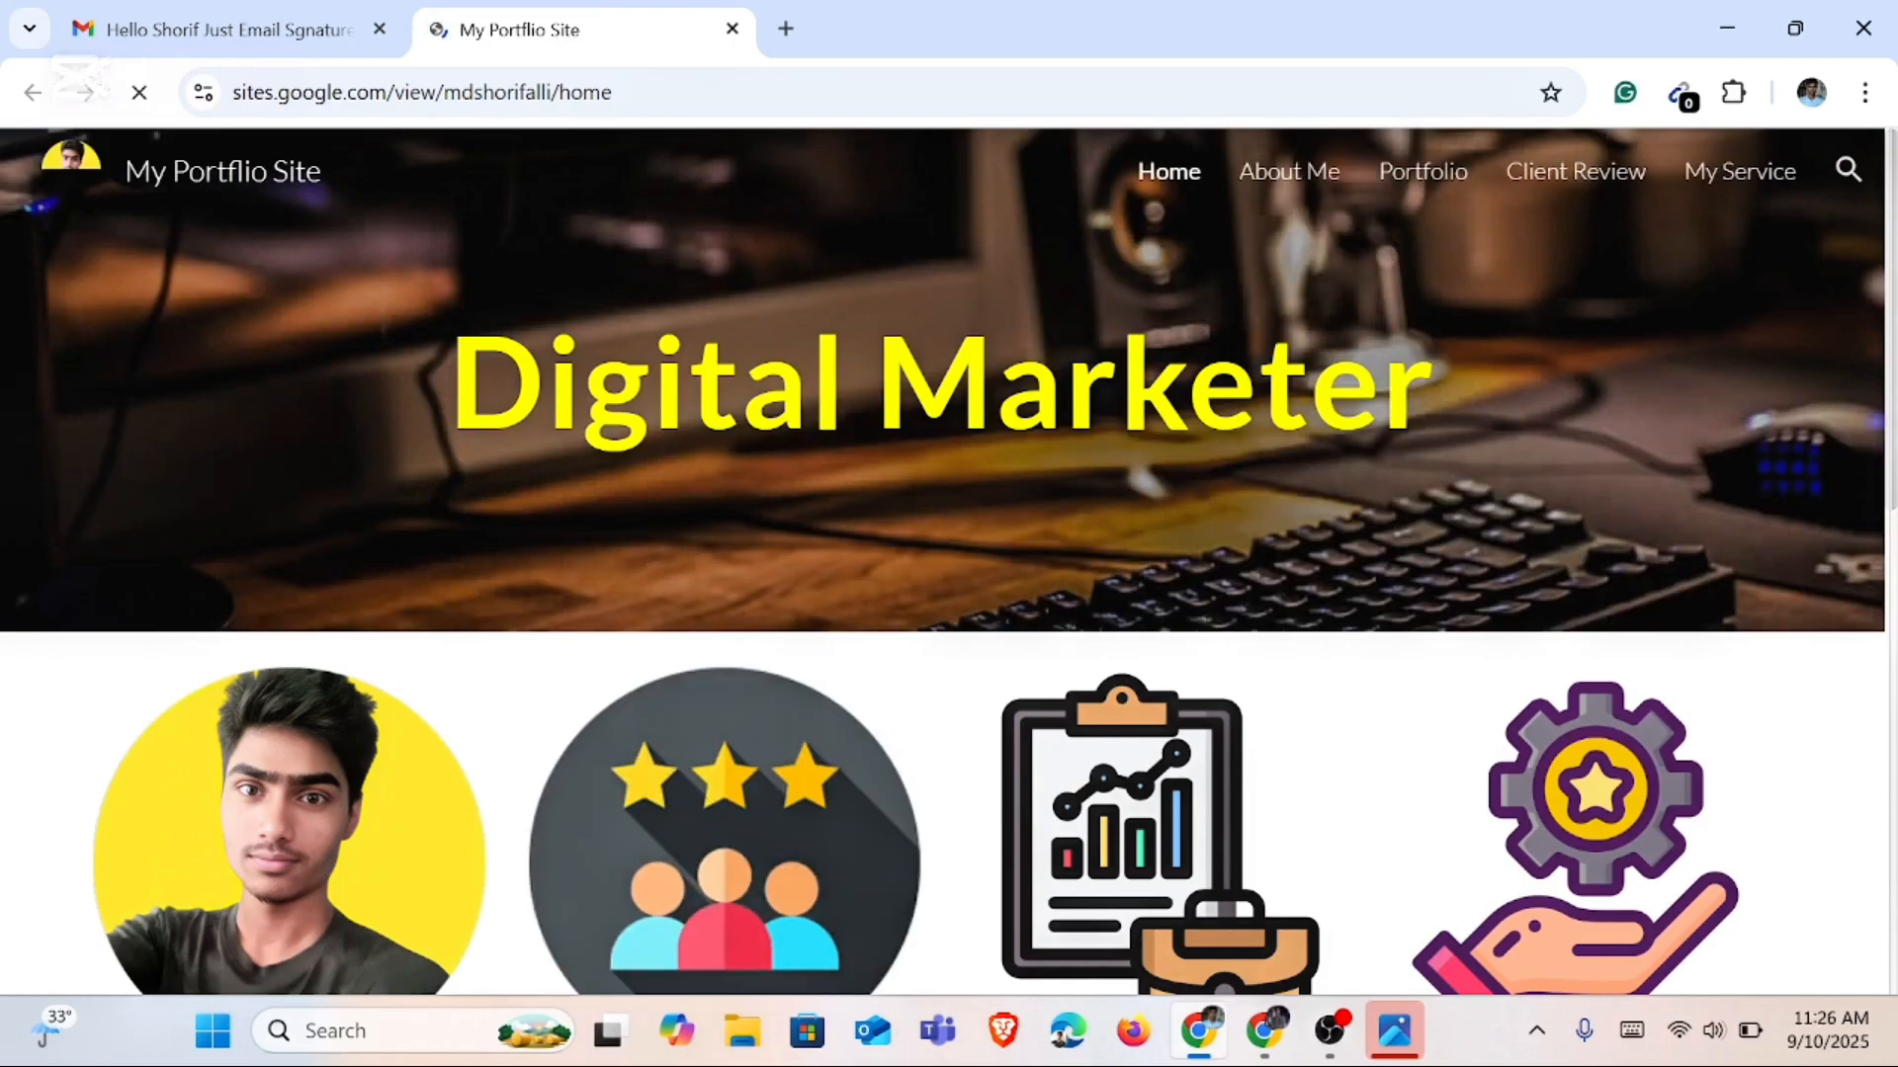
scroll(850, 363, "down", 10)
scroll(851, 368, "up", 10)
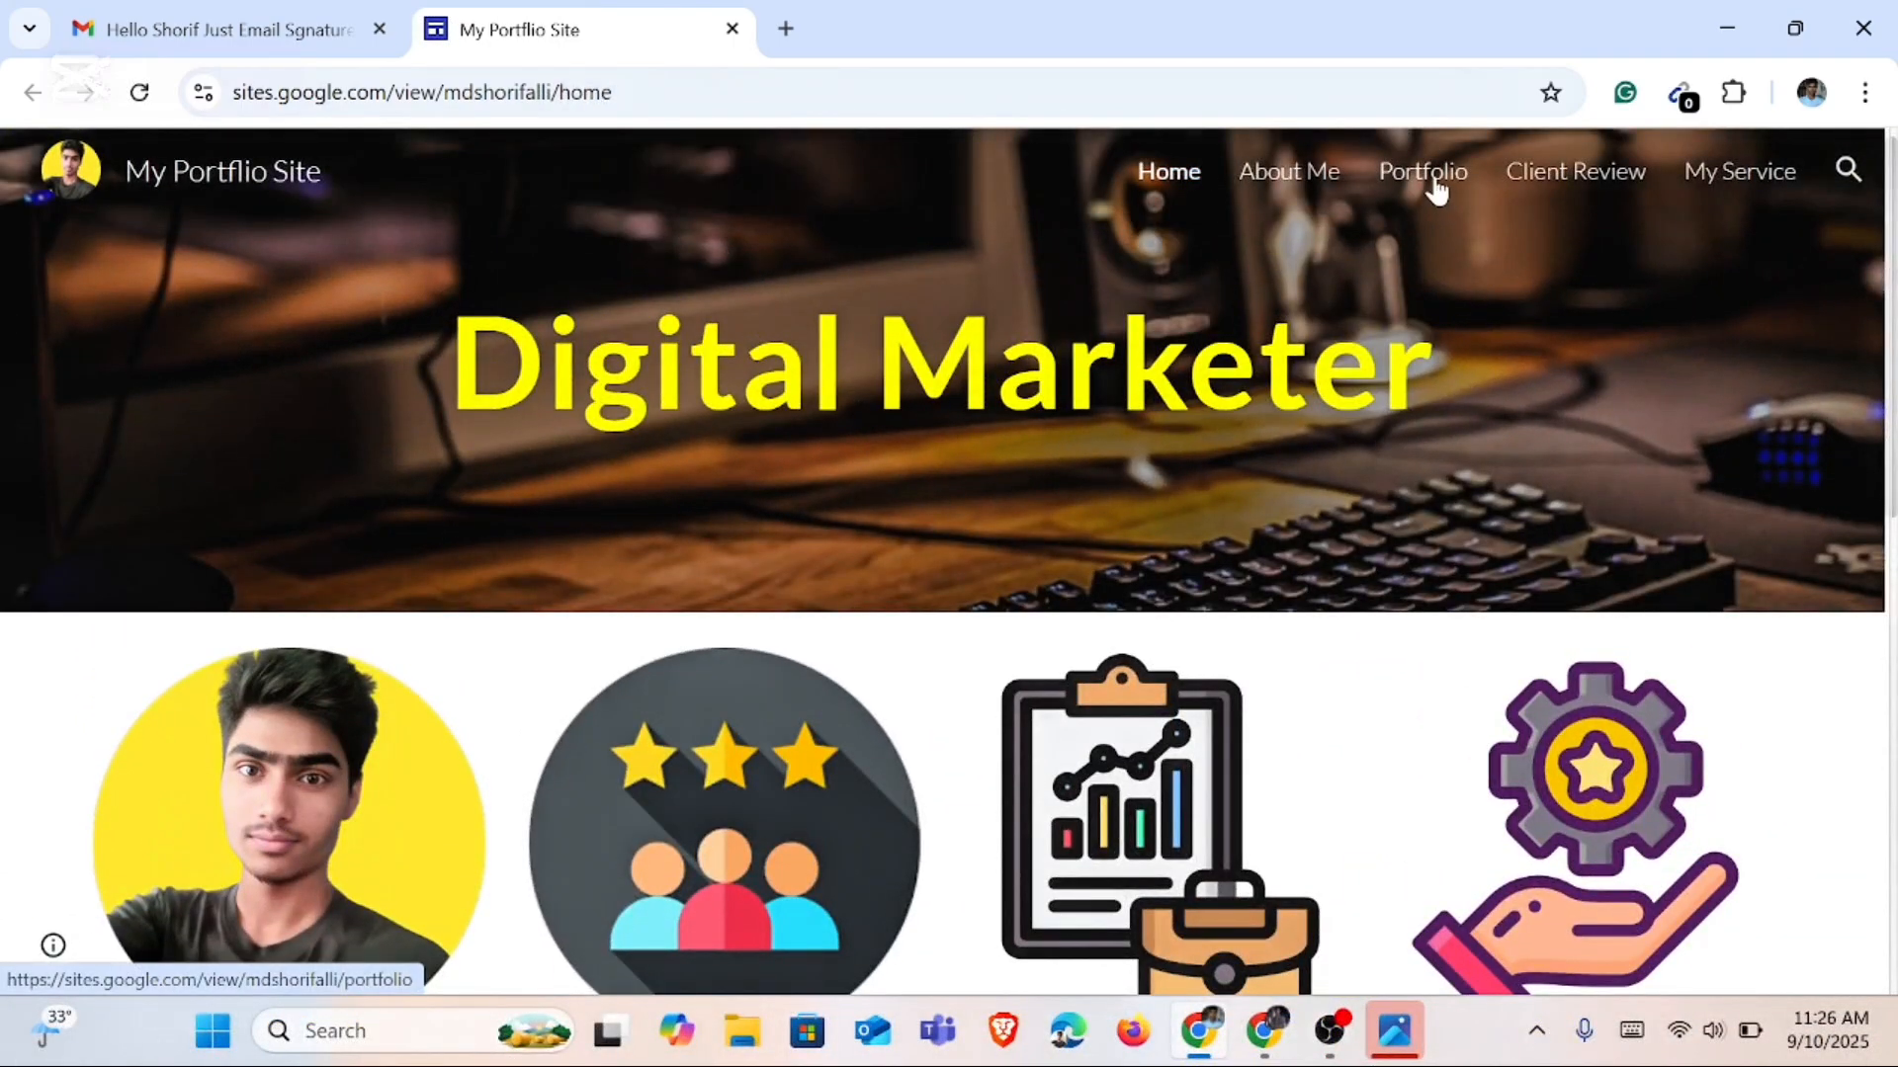
left_click(1435, 181)
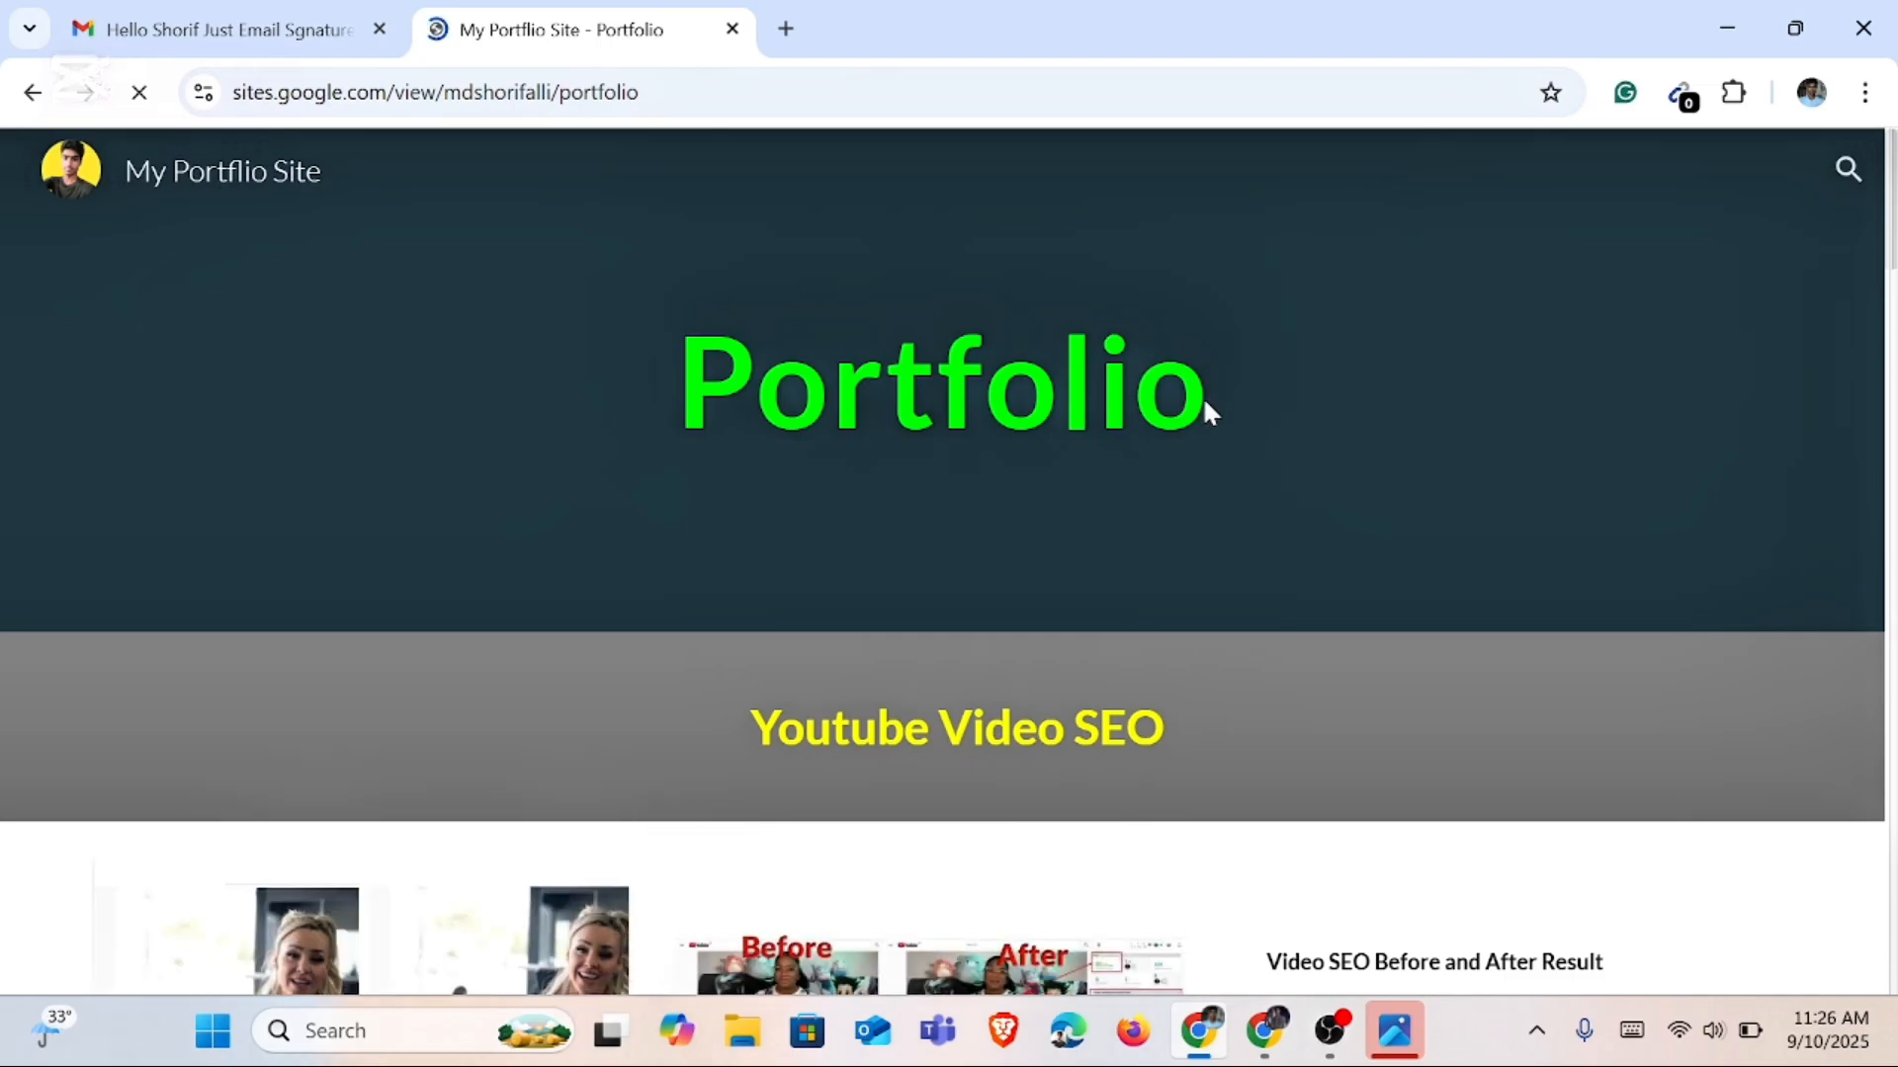
scroll(1206, 409, "down", 10)
scroll(1206, 409, "down", 10)
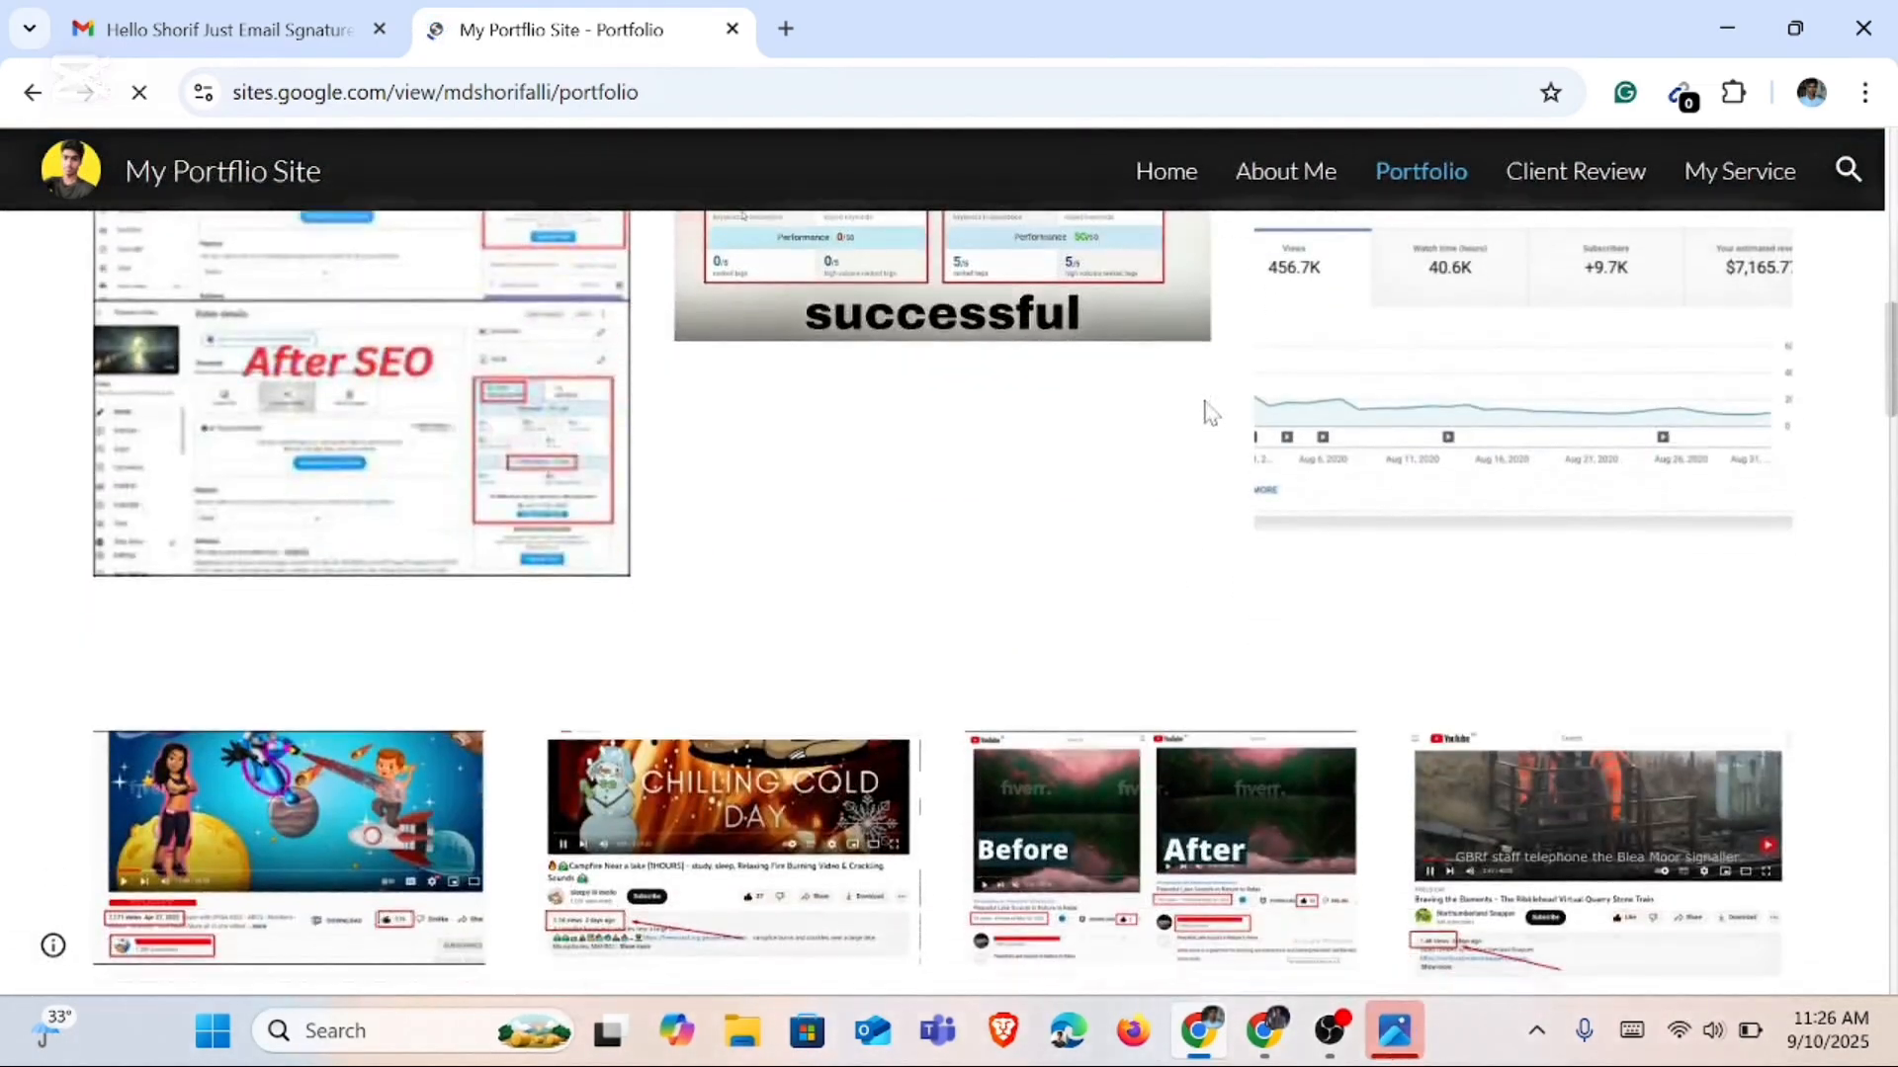
scroll(1206, 409, "up", 20)
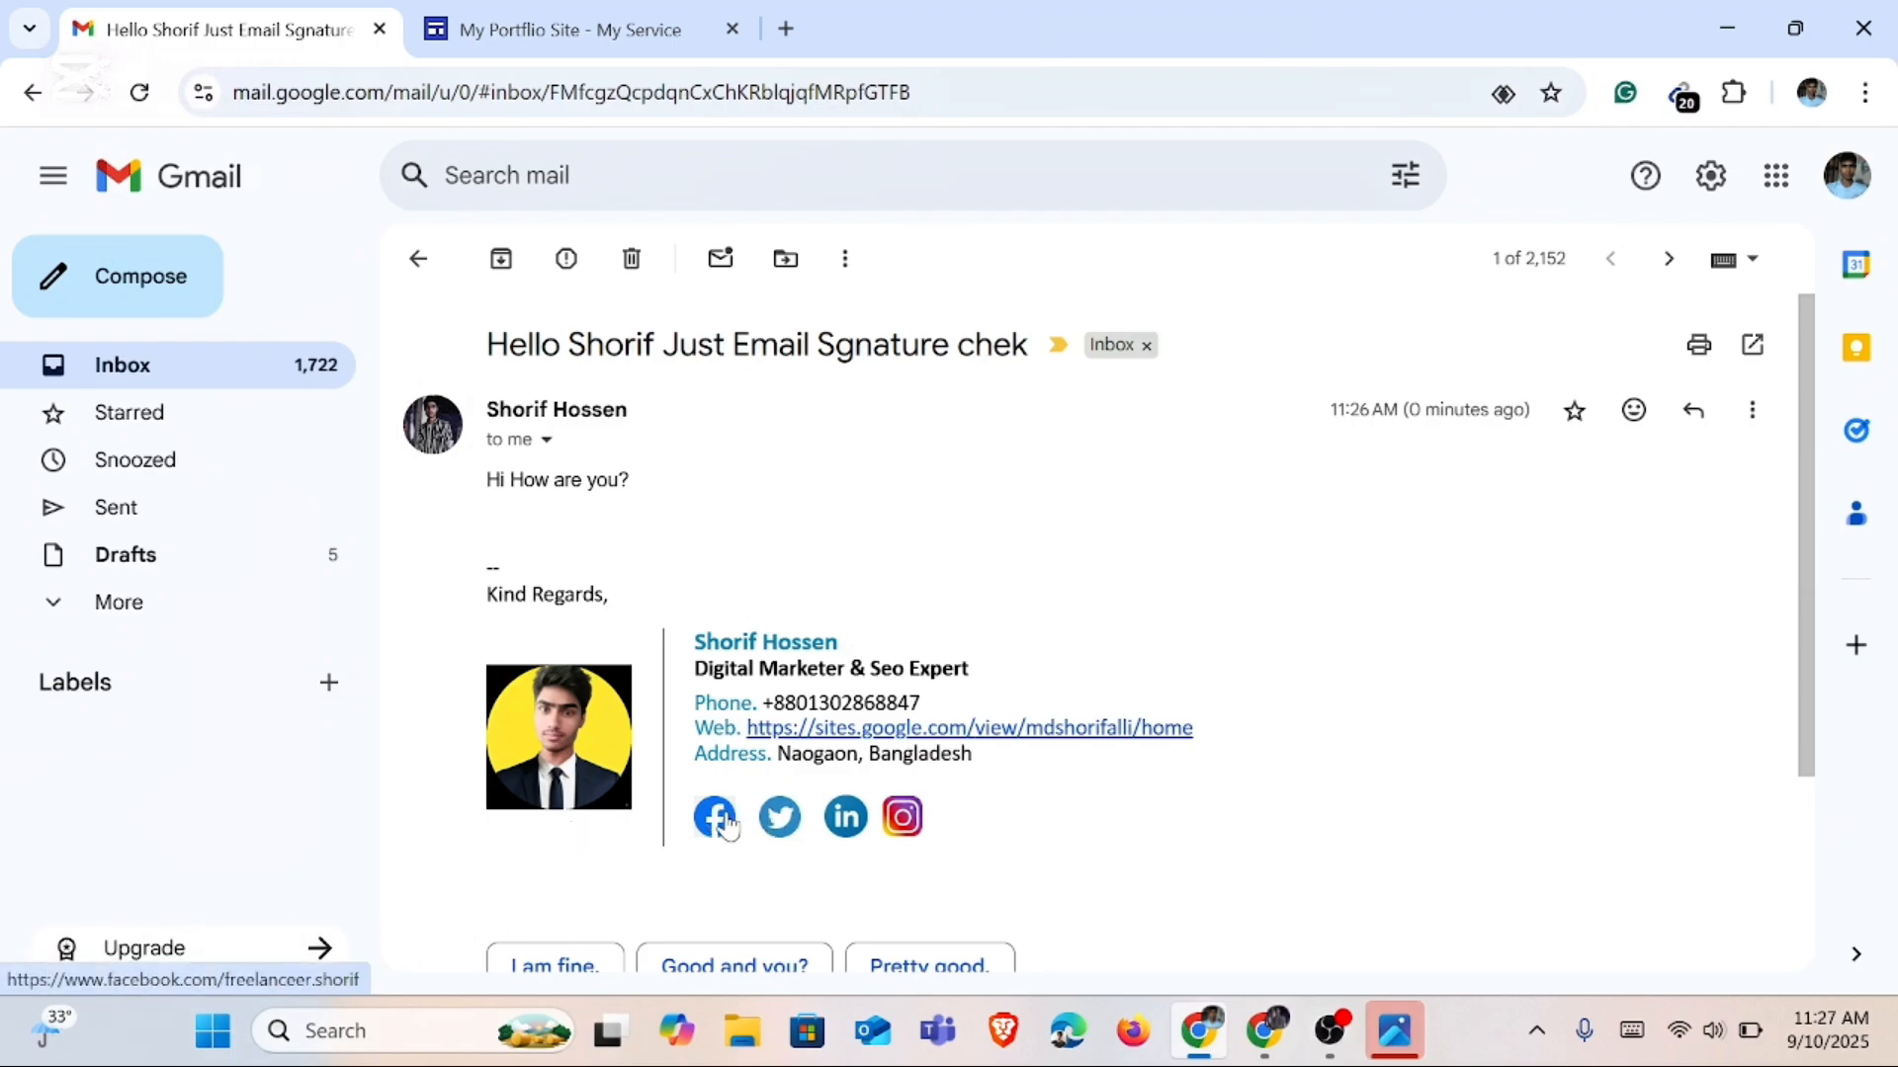
Step: Test the Facebook, Twitter and Instagram icons in the received signature by viewing the profile each one links to
left_click(716, 818)
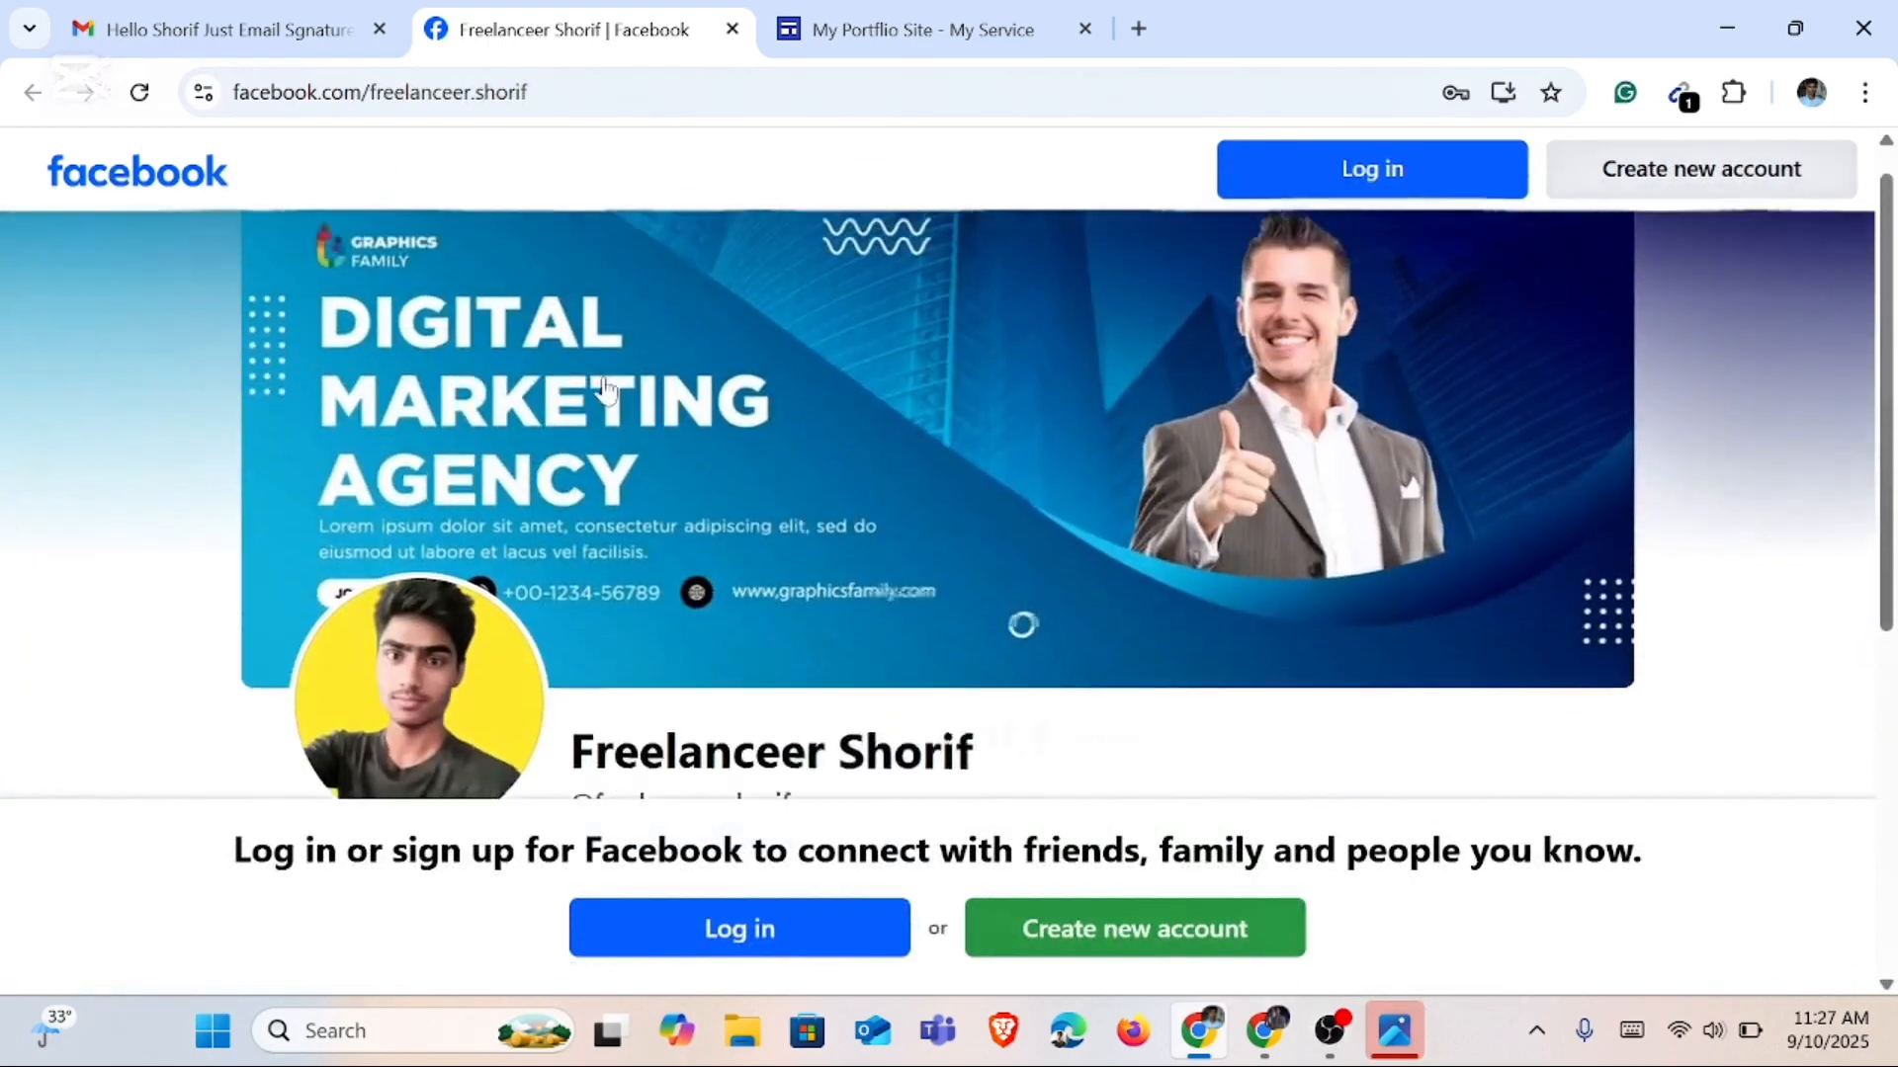
left_click(255, 32)
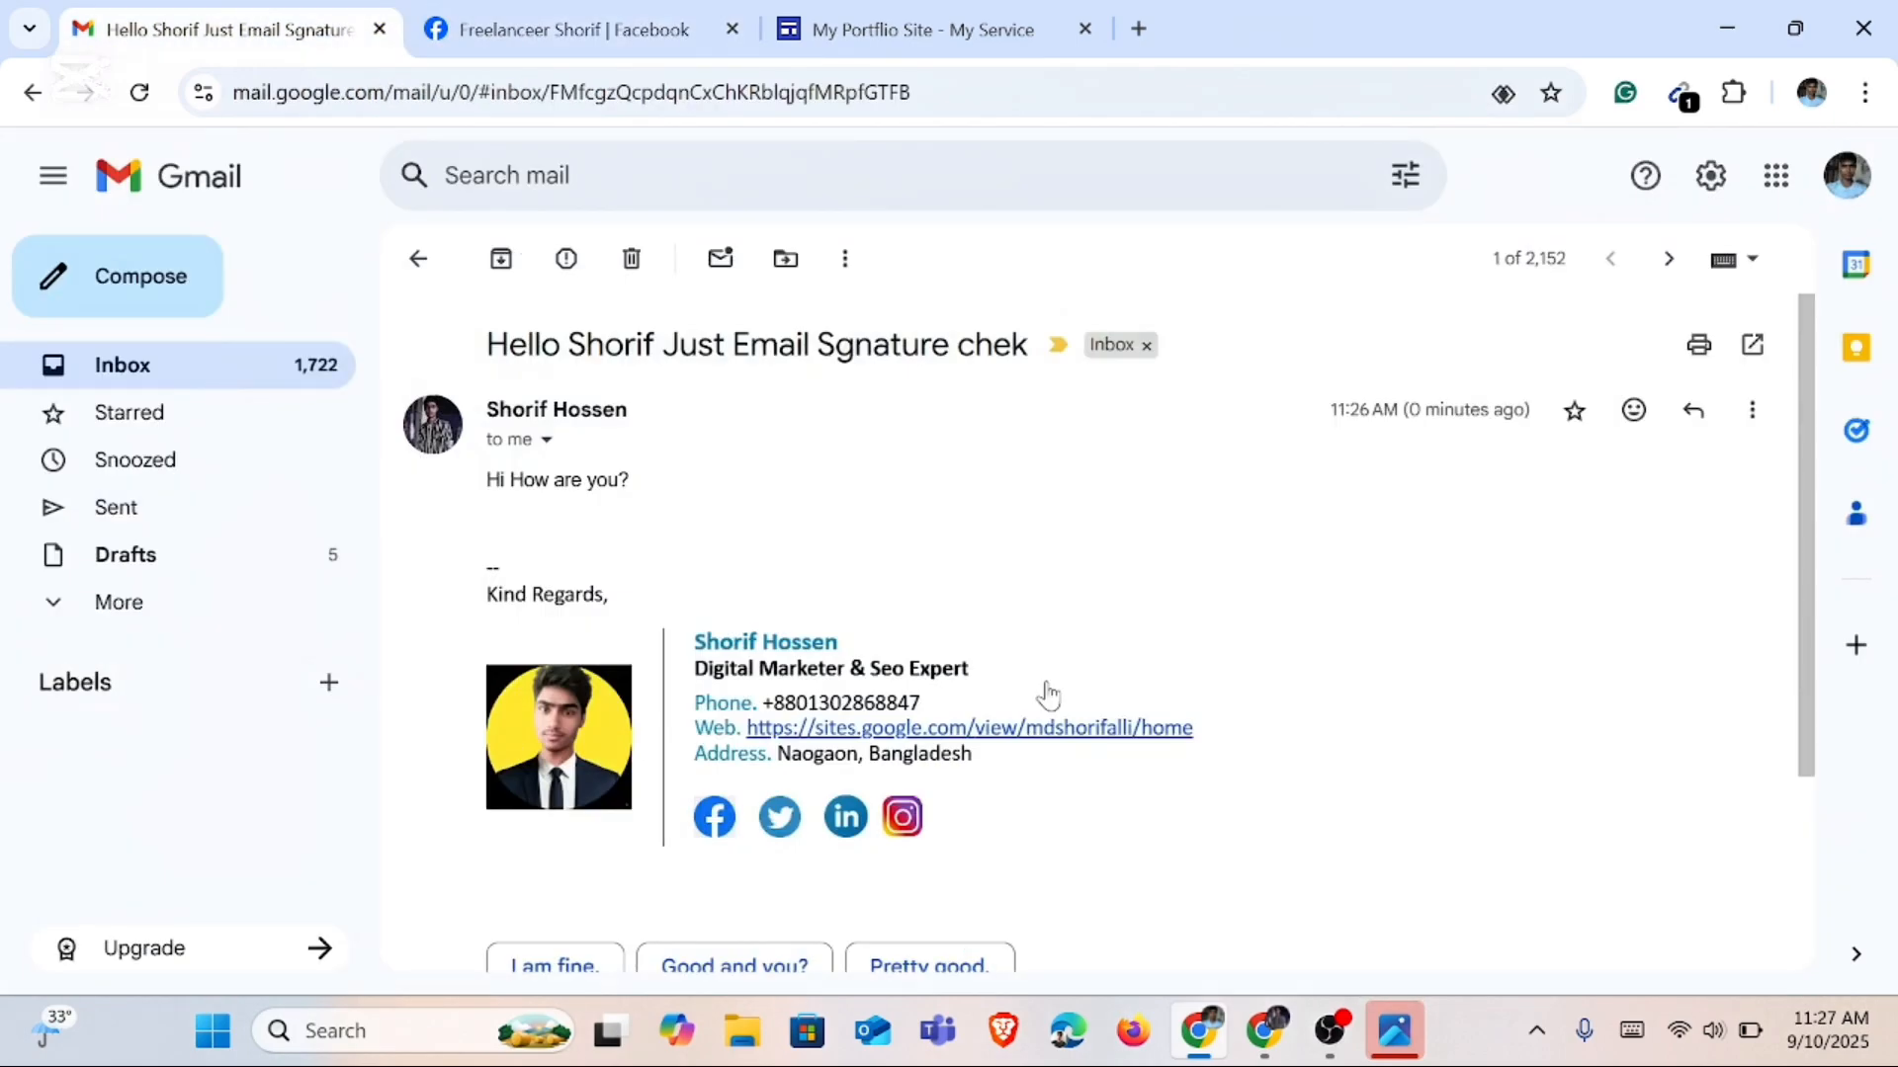
left_click(780, 818)
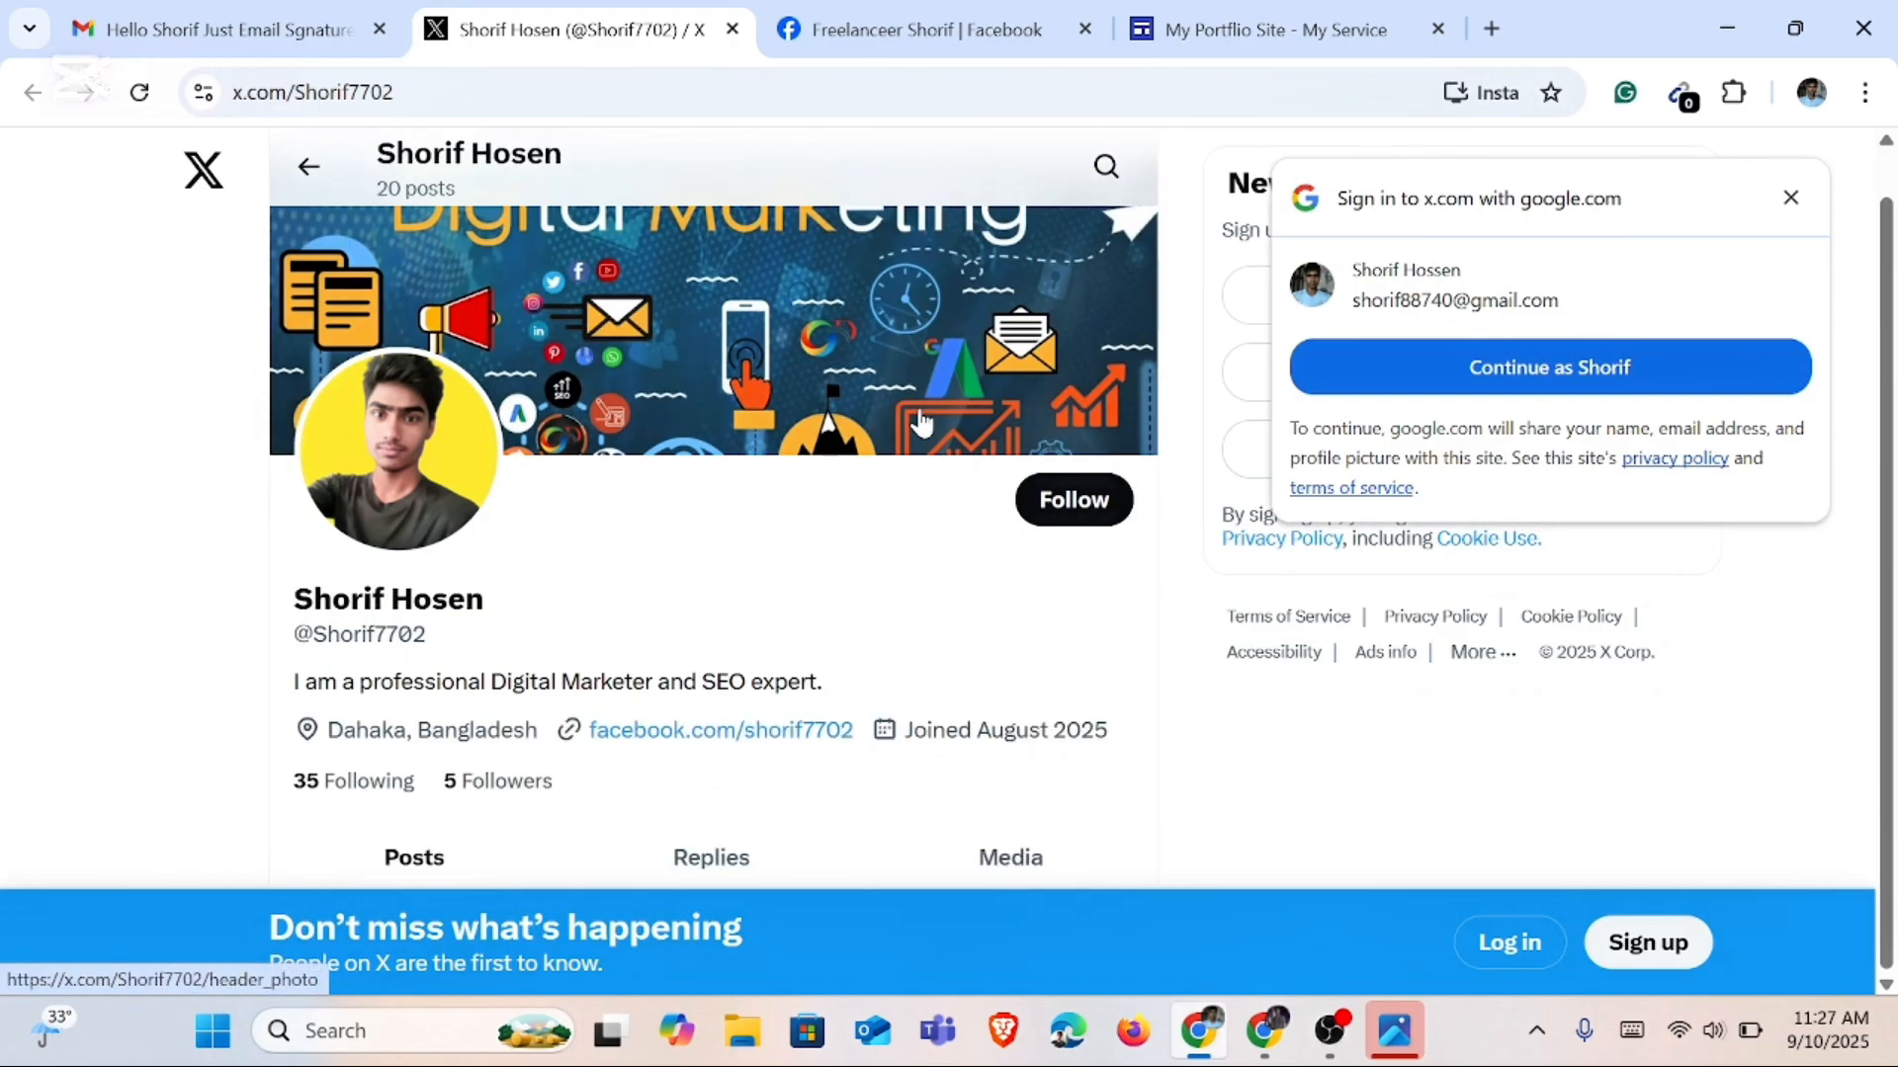
left_click(227, 29)
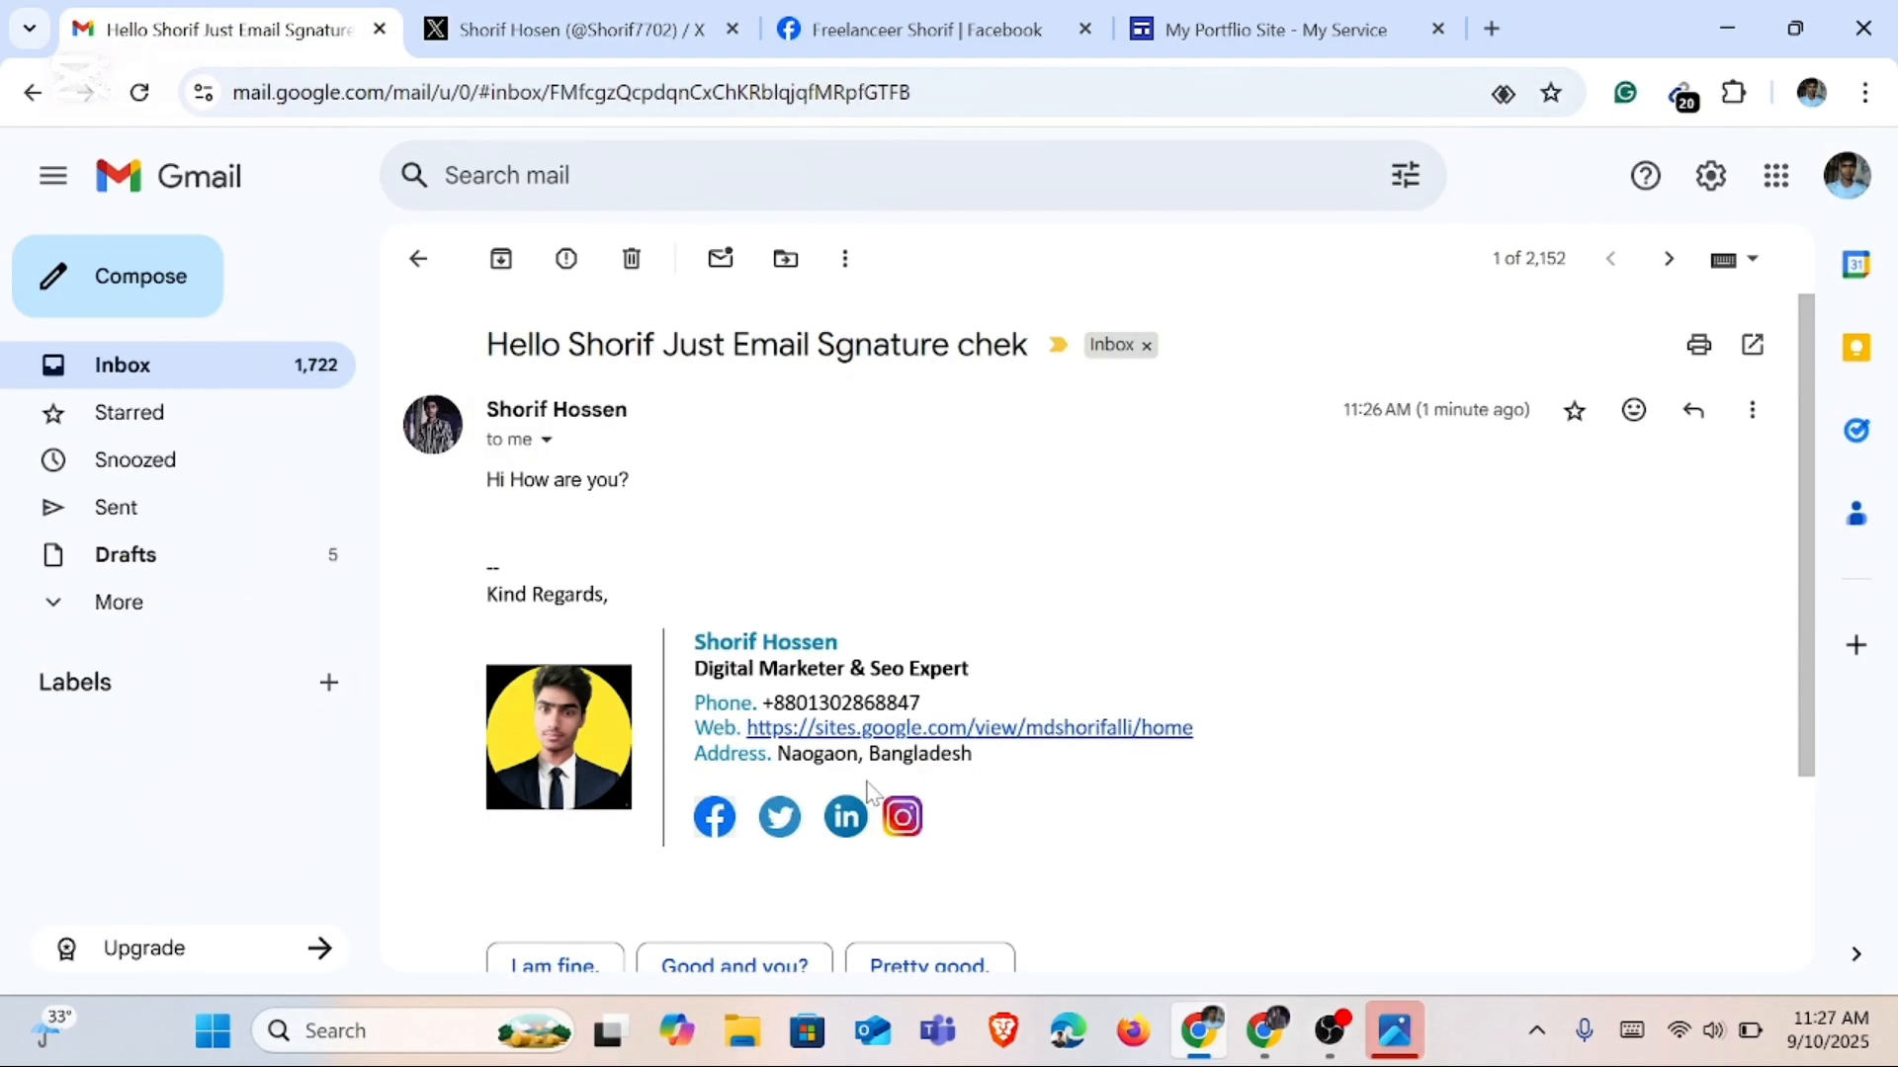
left_click(902, 816)
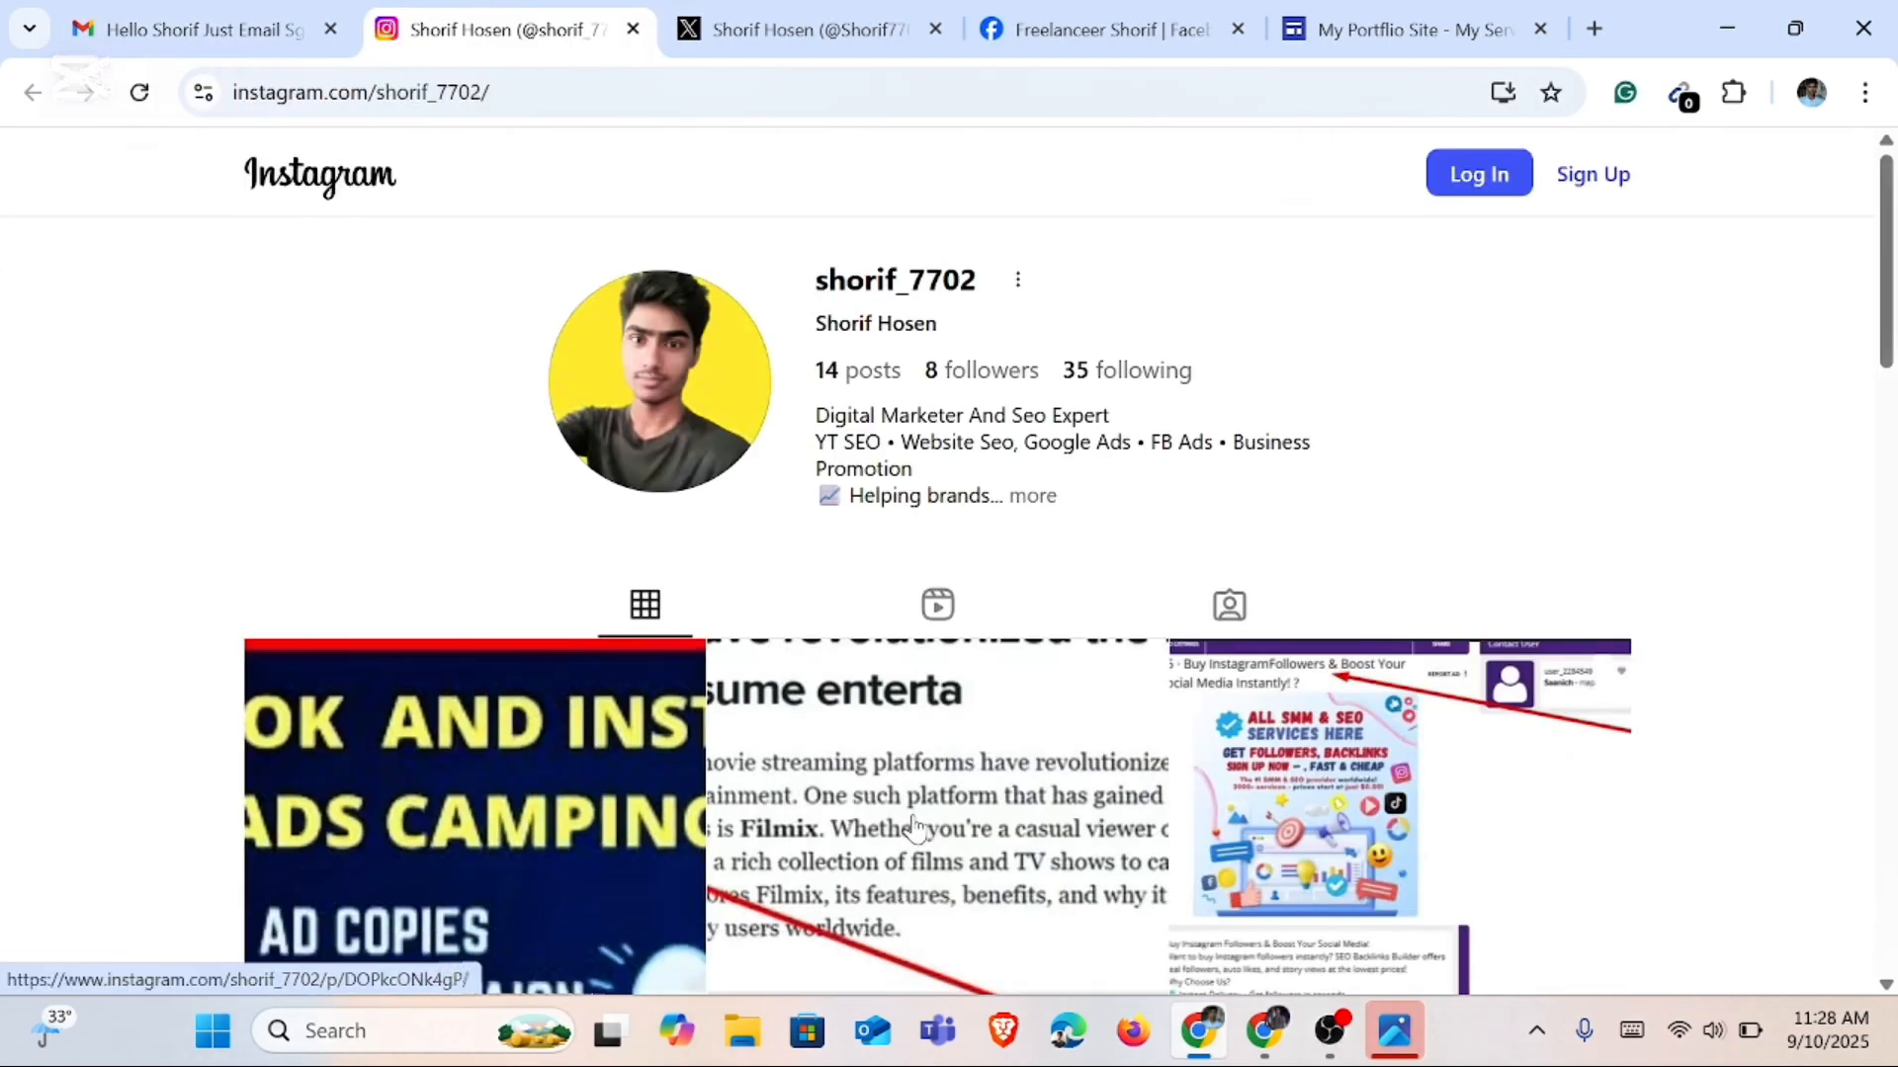